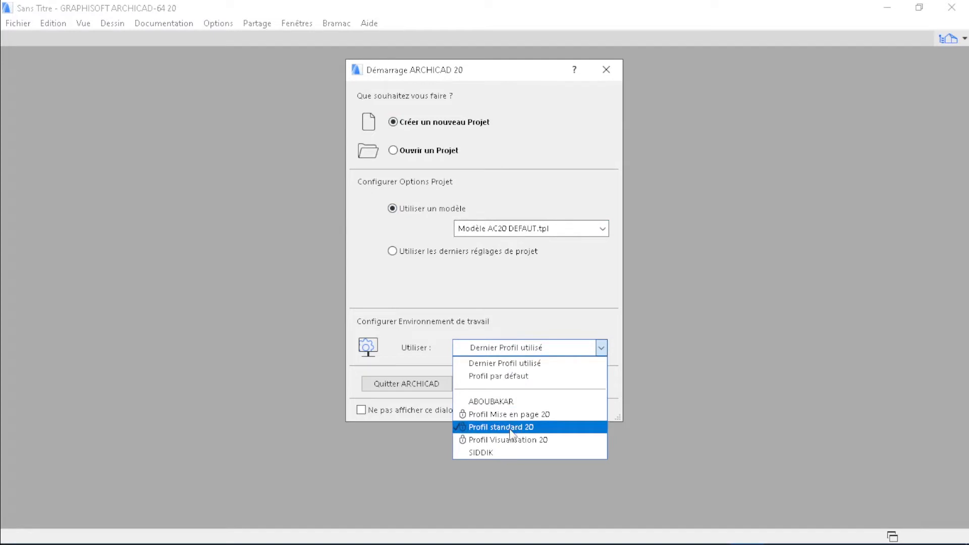
Create a new project from the Modèle AC20 DEFAUT.tpl template with the Profil standard 20 work environment
{"action": "left_click", "coordinate": [516, 428]}
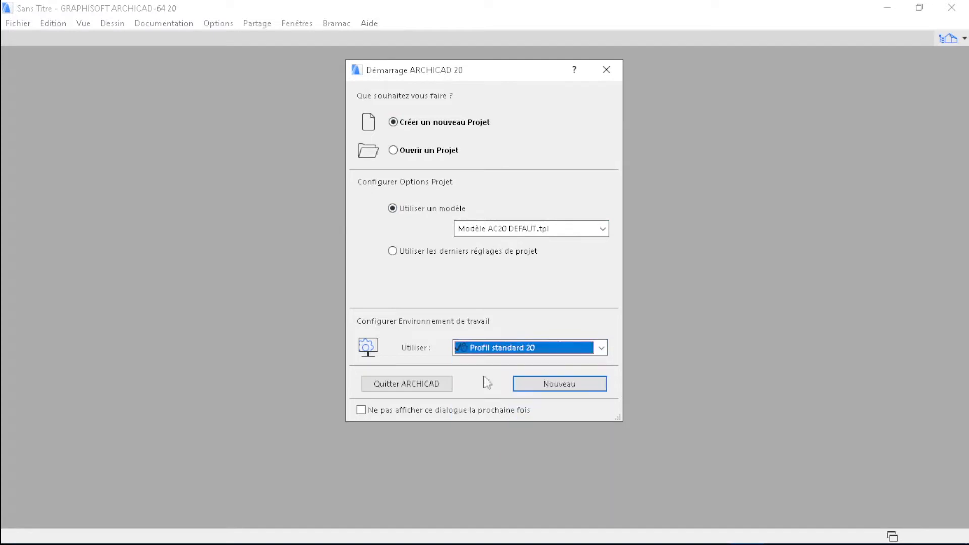
{"action": "left_click", "coordinate": [559, 383]}
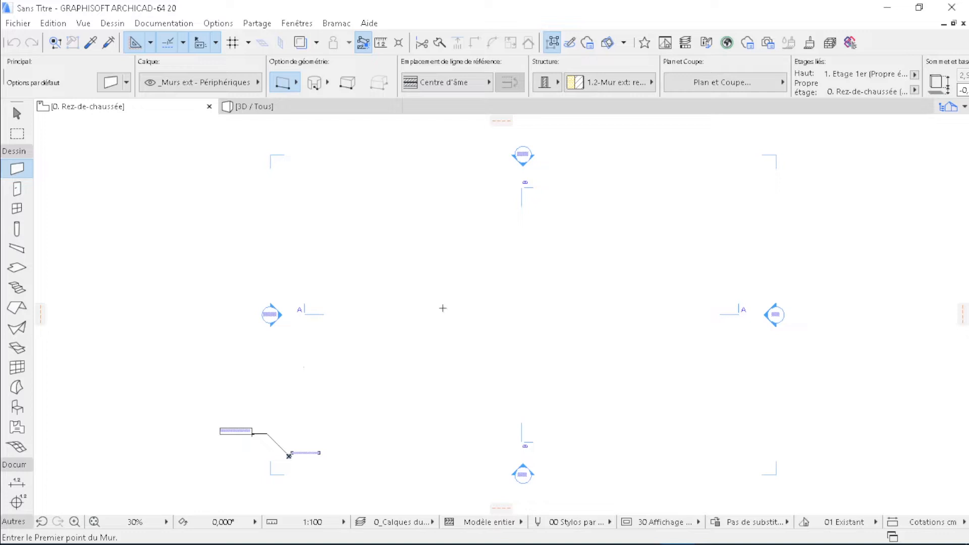
{"action": "scroll", "coordinate": [375, 296], "scroll_direction": "down", "scroll_amount": 4}
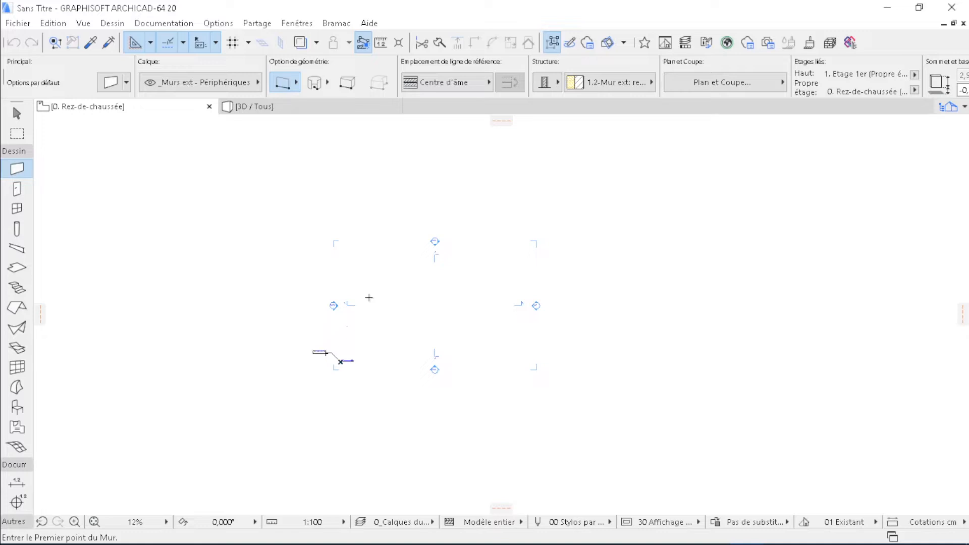
Leave the Wall tool for the selection arrow and display the Navigator palette permanently beside the floor plan
{"action": "left_click", "coordinate": [17, 114]}
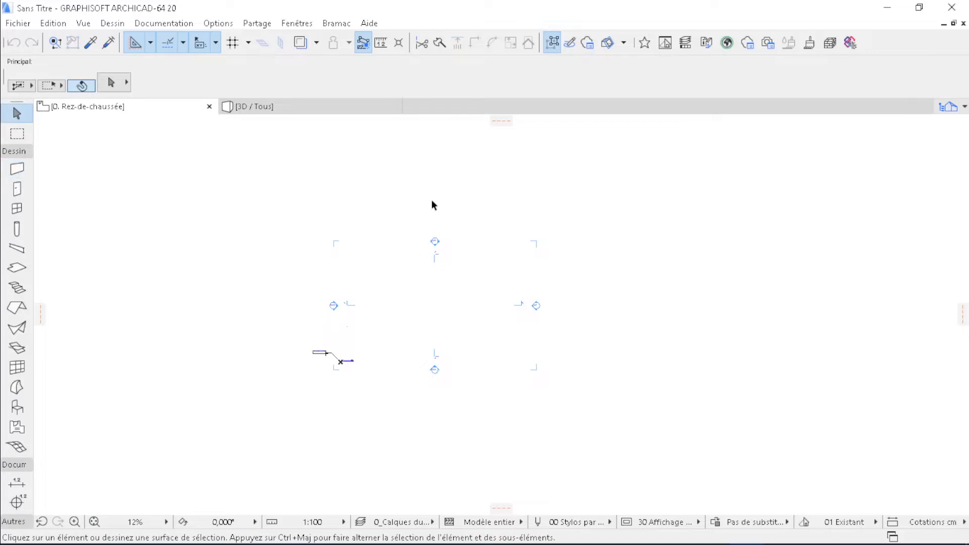
{"action": "left_click", "coordinate": [950, 107]}
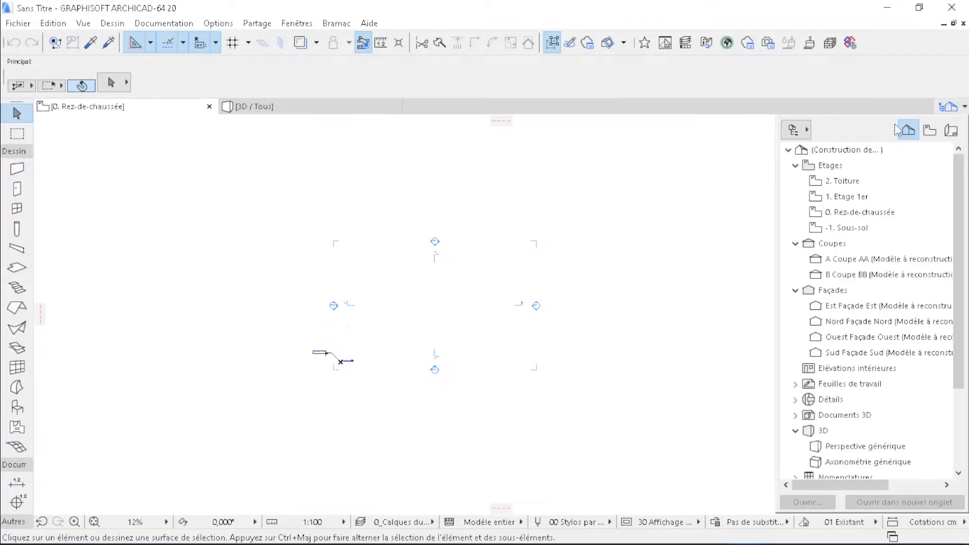
{"action": "left_click", "coordinate": [794, 130]}
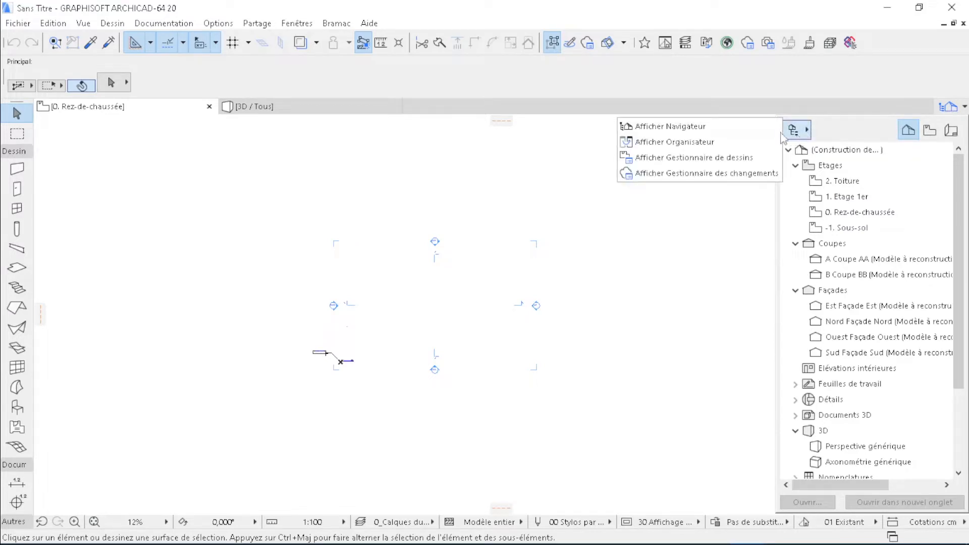
{"action": "left_click", "coordinate": [710, 129]}
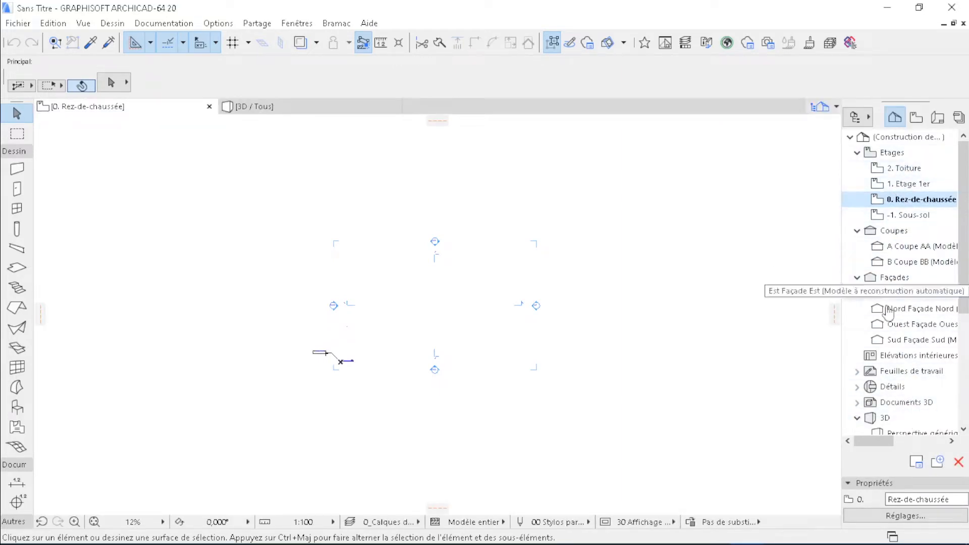
Delete all section and elevation markers on the Rez-de-chaussée plan, together with their viewpoints
{"action": "scroll", "coordinate": [455, 222], "scroll_direction": "up", "scroll_amount": 1}
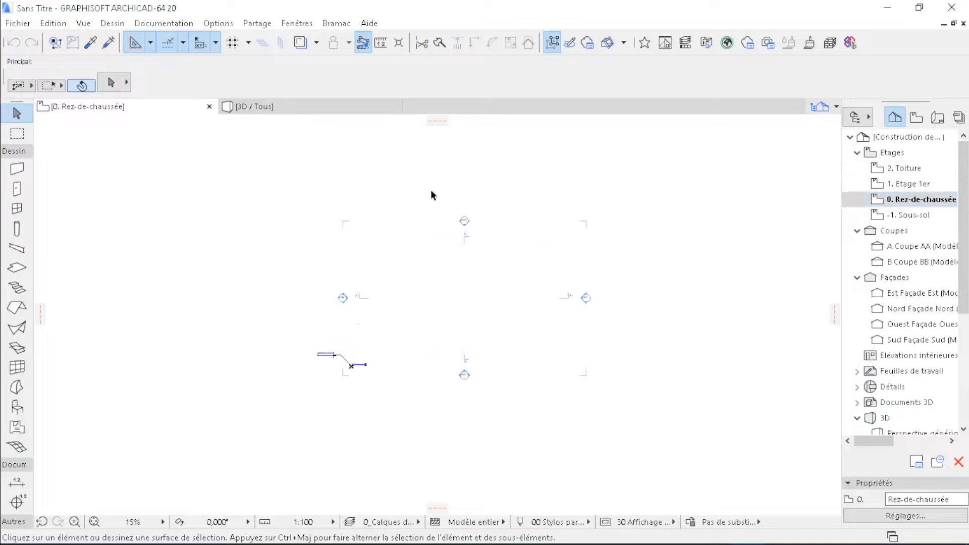
{"action": "left_click", "coordinate": [252, 175]}
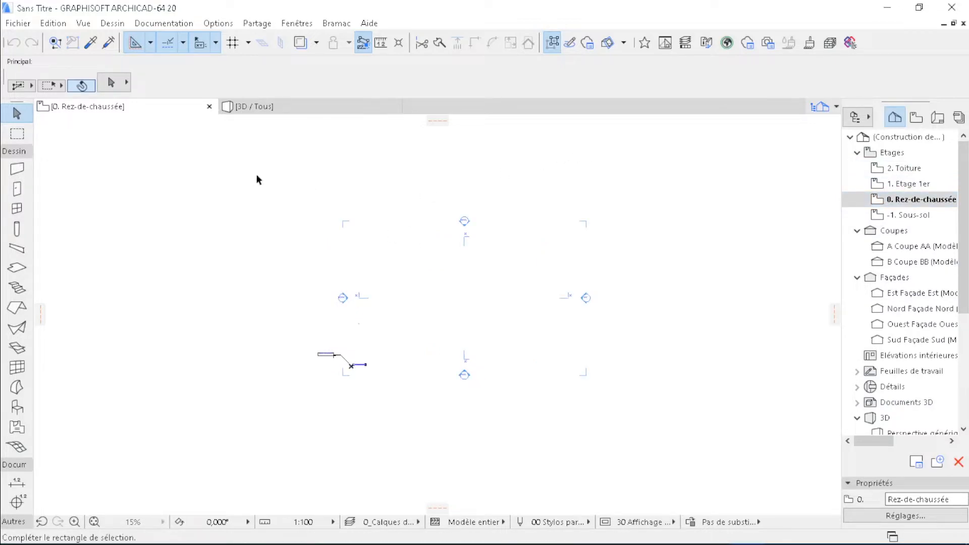
{"action": "left_click", "coordinate": [650, 422]}
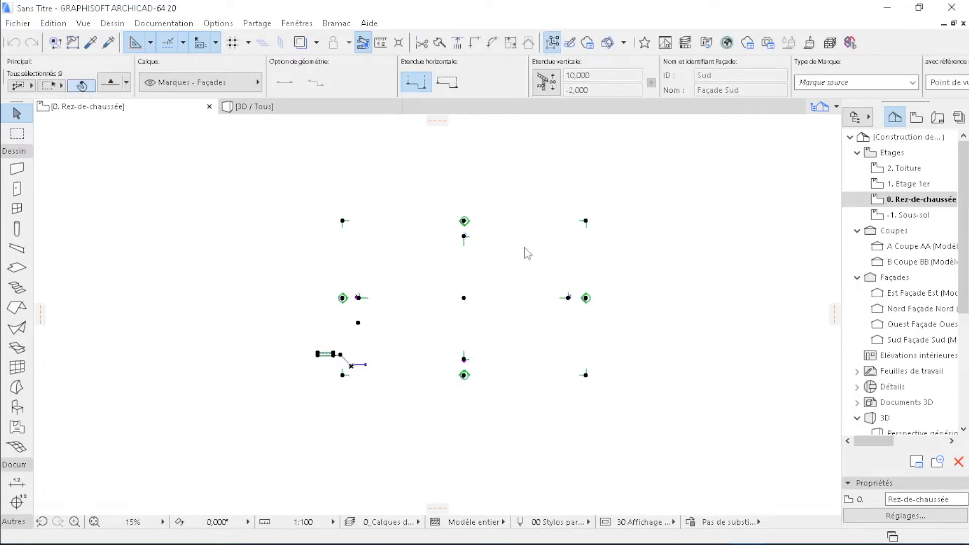
{"action": "right_click", "coordinate": [525, 253]}
{"action": "left_click", "coordinate": [575, 356]}
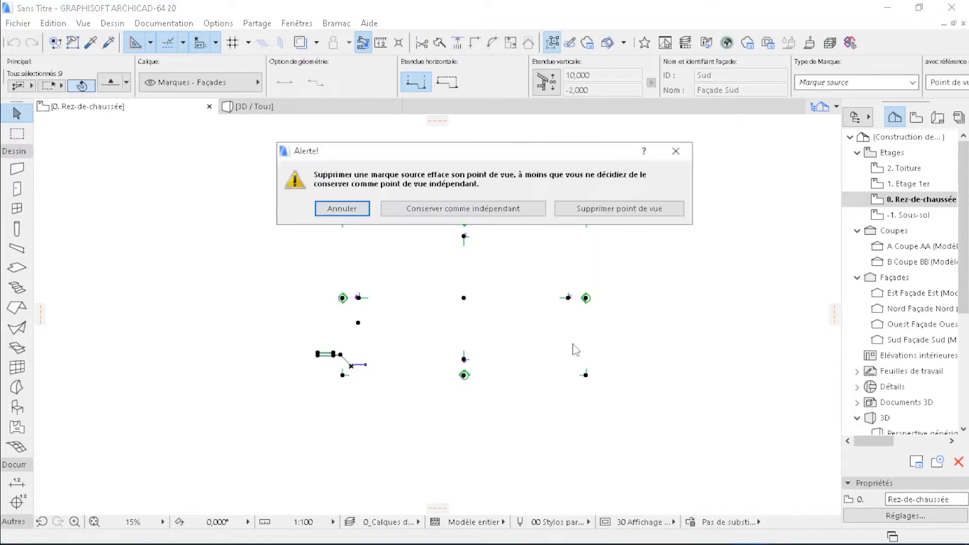
{"action": "left_click", "coordinate": [595, 214]}
{"action": "left_click", "coordinate": [597, 246]}
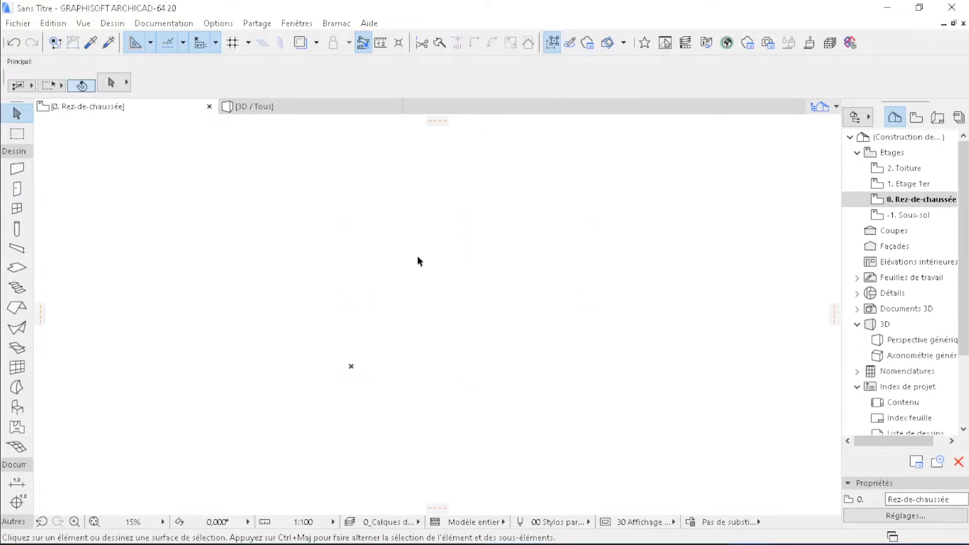
Set the model unit to centimètre in the project's working units
{"action": "scroll", "coordinate": [336, 278], "scroll_direction": "down", "scroll_amount": 1}
{"action": "left_click", "coordinate": [218, 23]}
{"action": "mouse_move", "coordinate": [303, 139]}
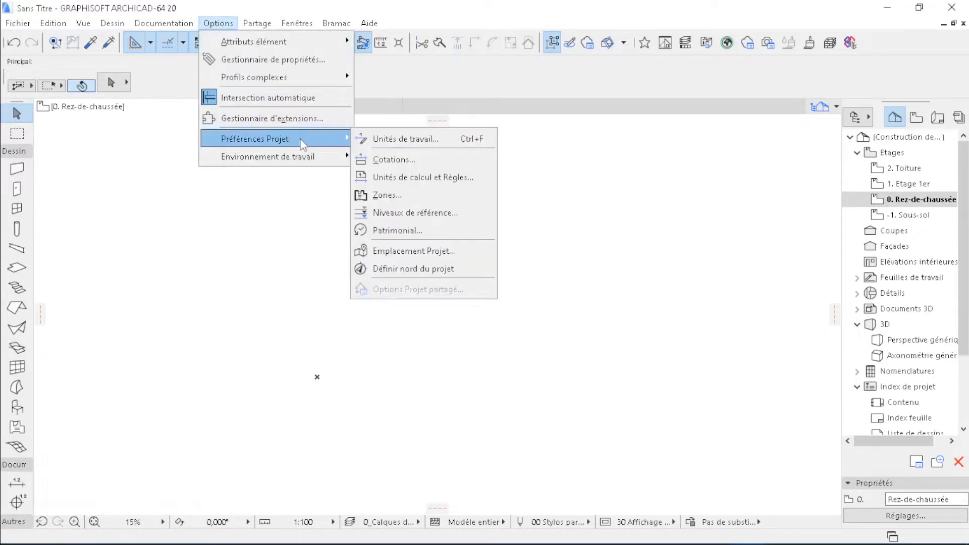
{"action": "left_click", "coordinate": [372, 139]}
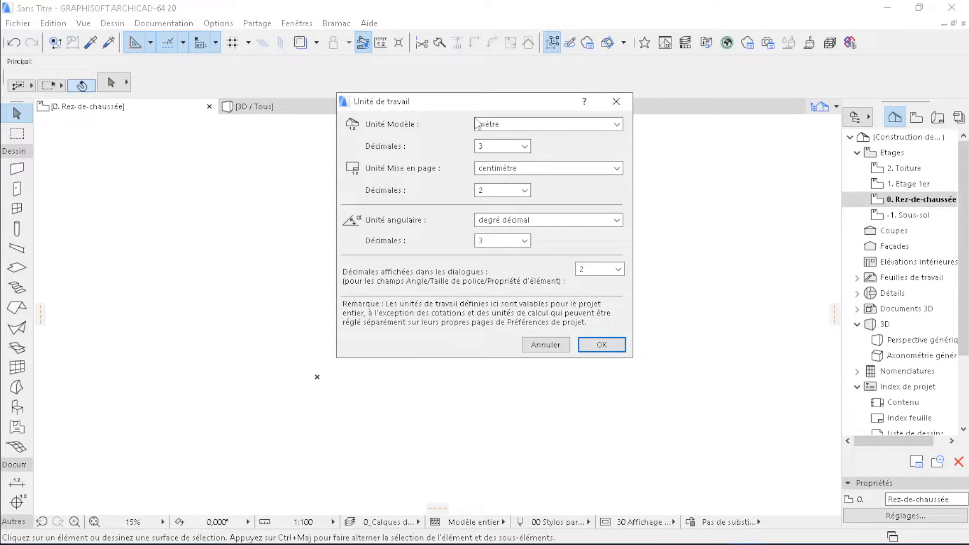
{"action": "left_click", "coordinate": [617, 124]}
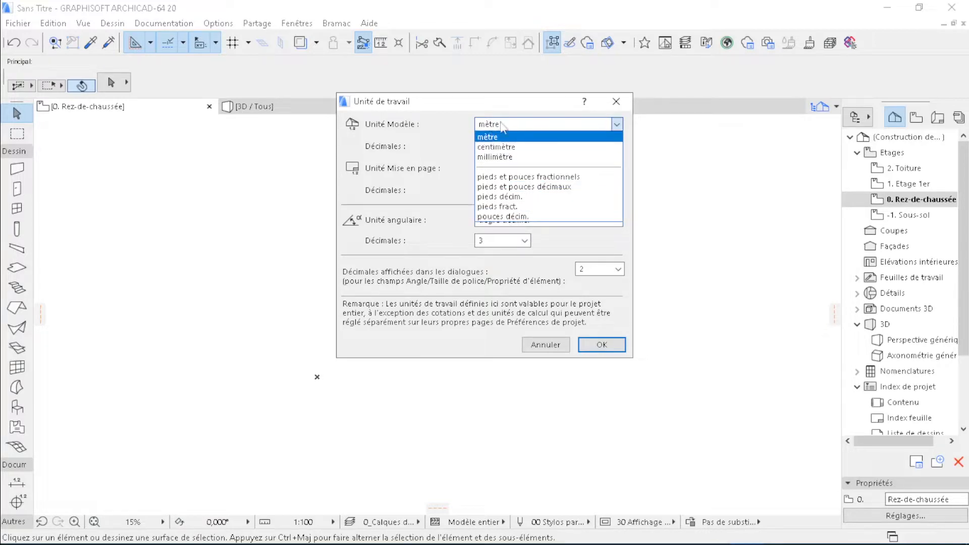
{"action": "left_click", "coordinate": [495, 148]}
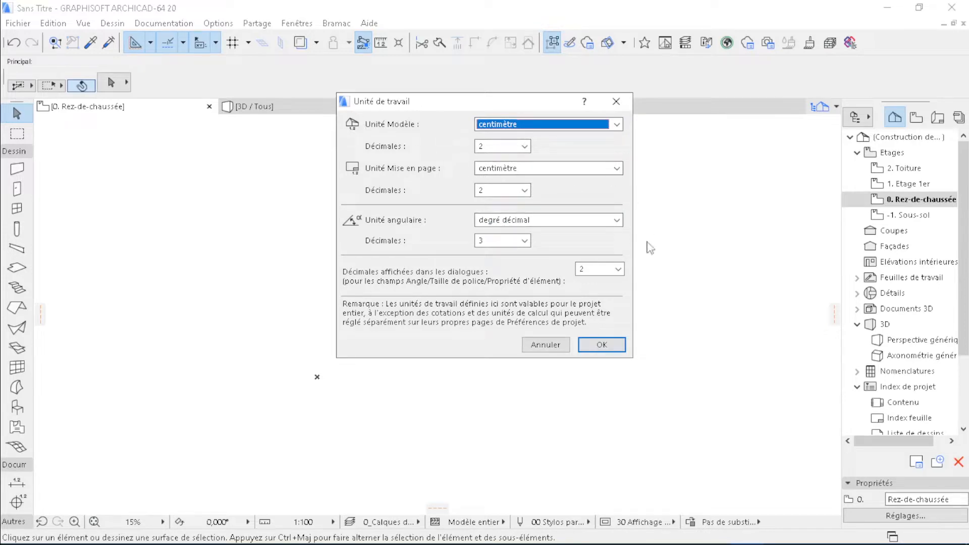
{"action": "left_click", "coordinate": [604, 345]}
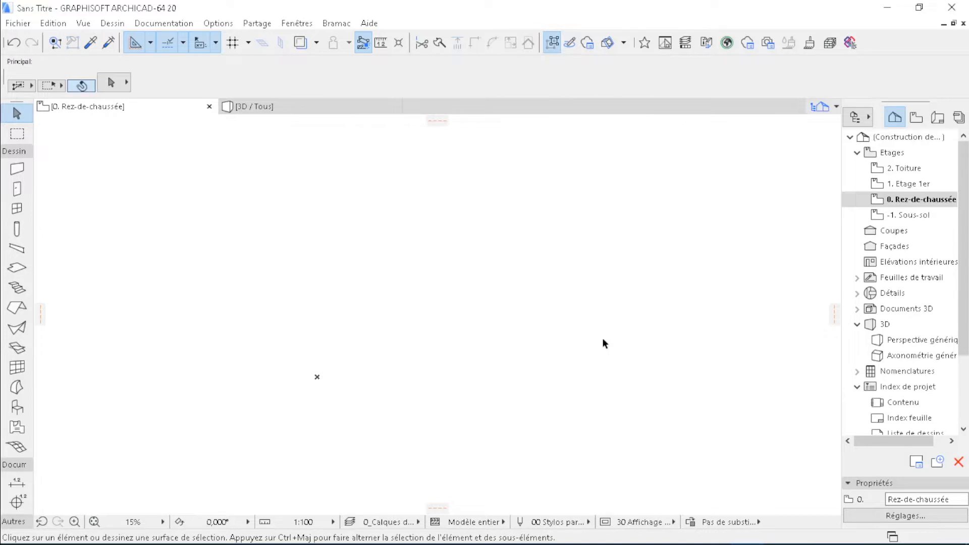
Remove the Sous-sol and Etage 1er stories in the story settings
{"action": "left_click", "coordinate": [113, 24]}
{"action": "left_click", "coordinate": [126, 62]}
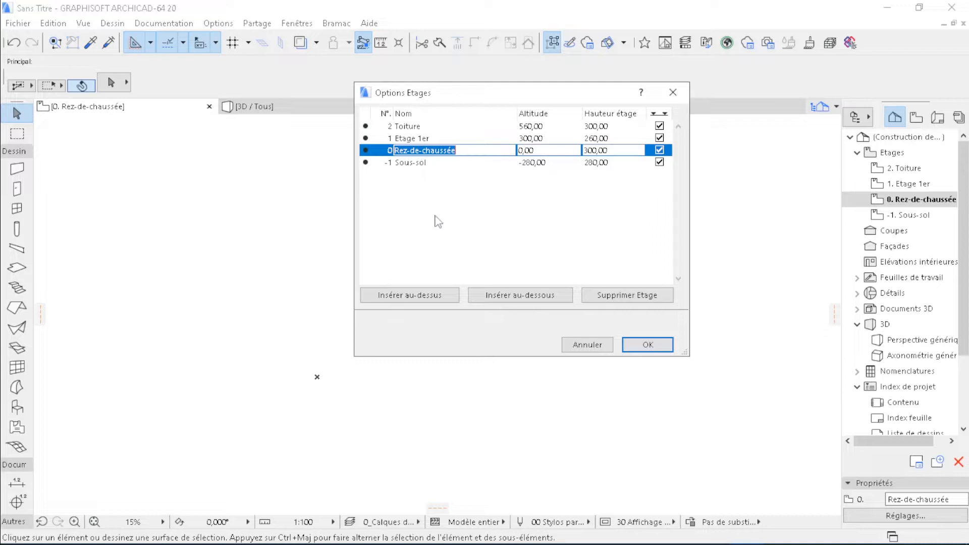
{"action": "left_click", "coordinate": [437, 163]}
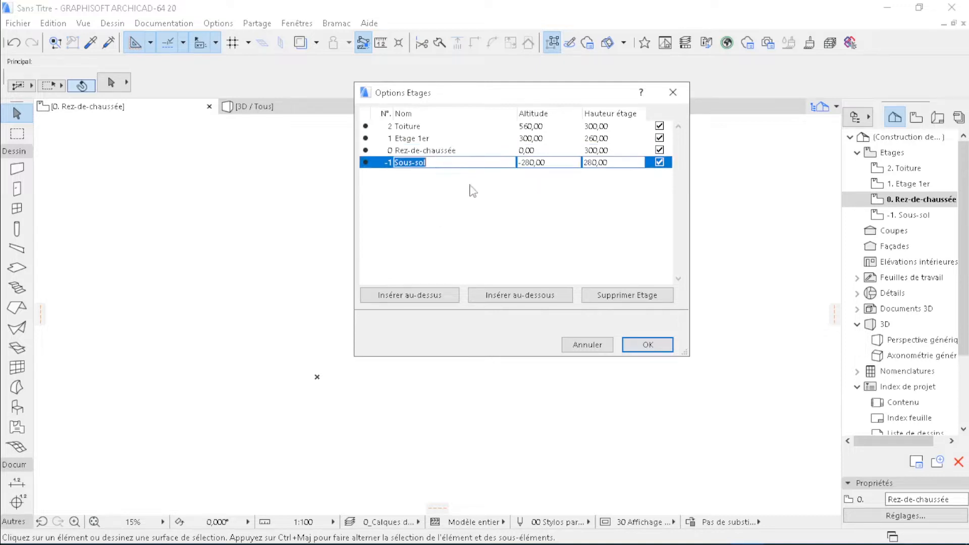
{"action": "left_click", "coordinate": [636, 298]}
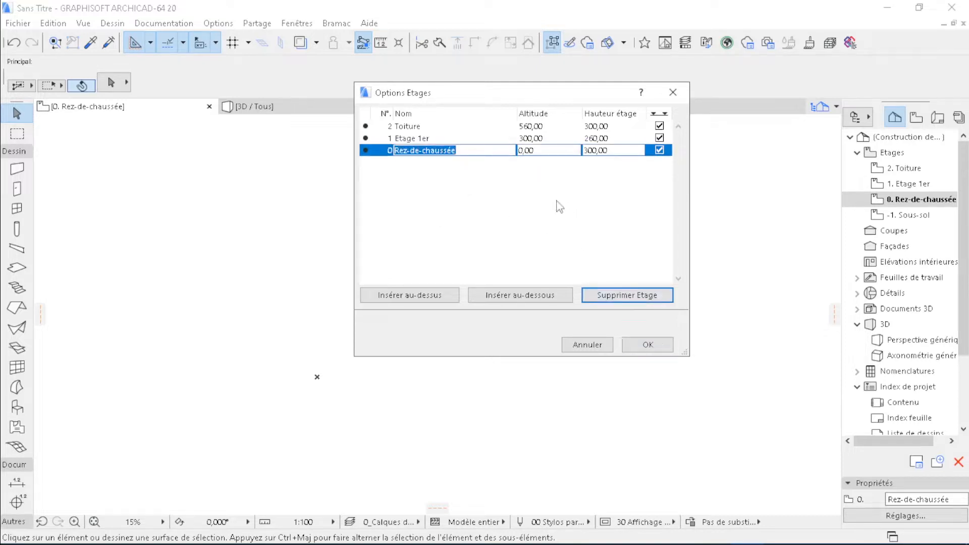
{"action": "left_click", "coordinate": [422, 138]}
{"action": "left_click", "coordinate": [635, 298]}
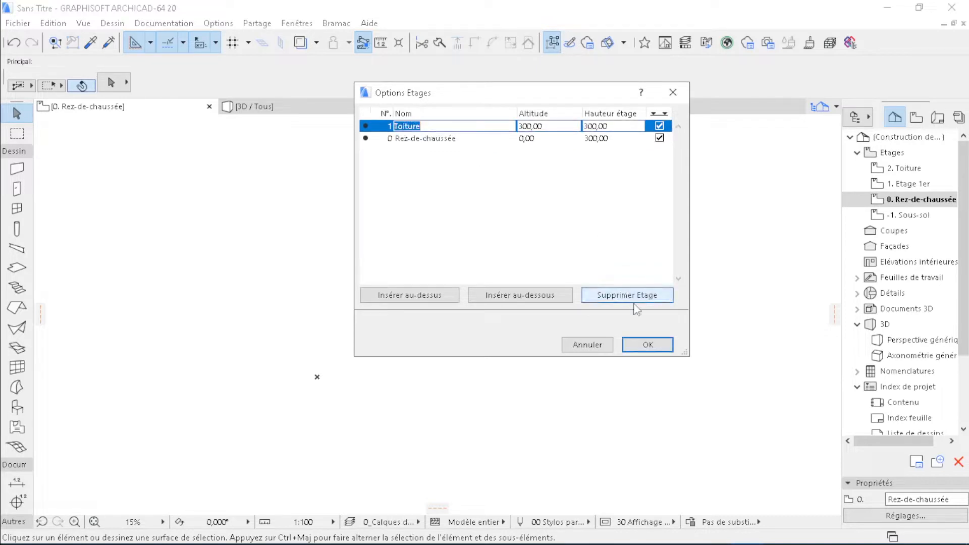
Set the story height to 350 for Rez-de-chaussée and 250 for Toiture, and apply the story settings including the deletions
{"action": "left_click", "coordinate": [592, 141]}
{"action": "left_click", "coordinate": [616, 138]}
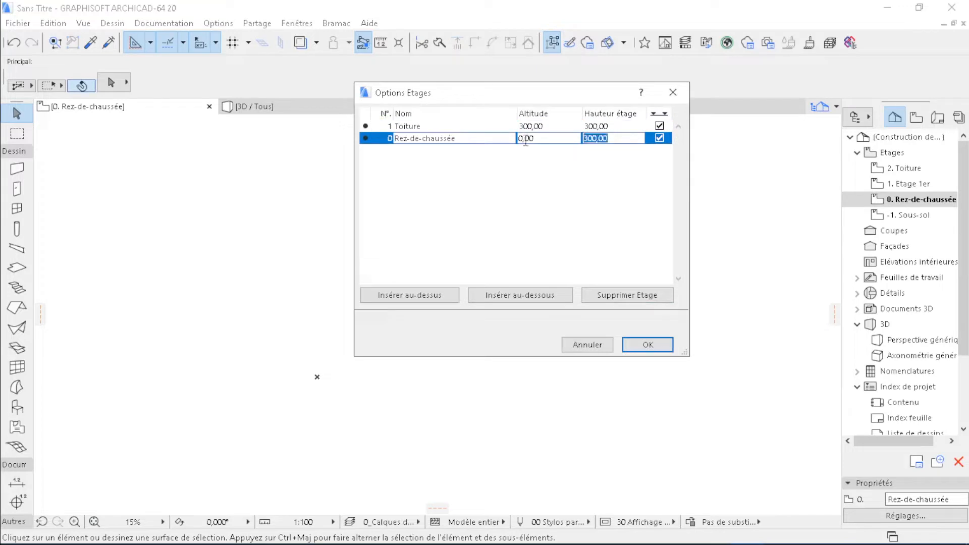
{"action": "type", "text": "350"}
{"action": "left_click", "coordinate": [620, 126]}
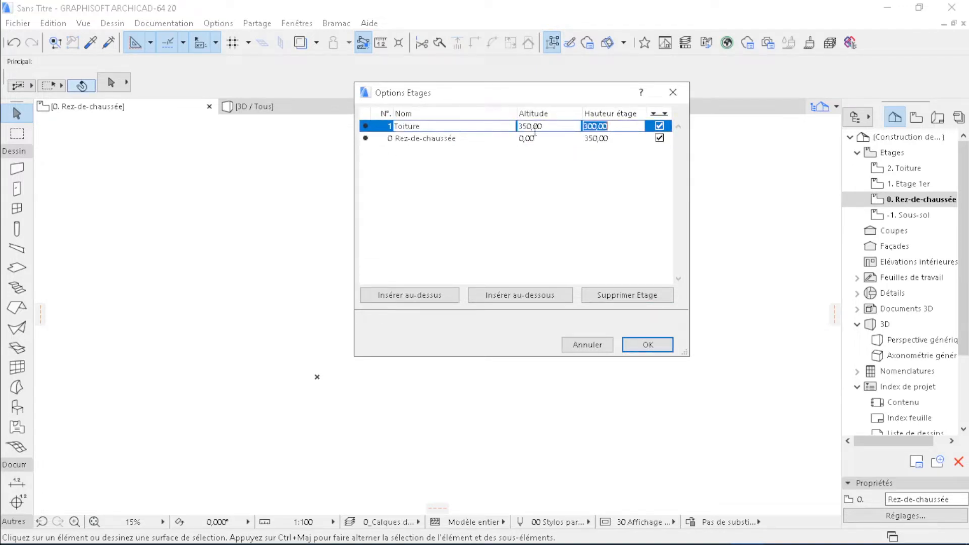
{"action": "left_click", "coordinate": [616, 128]}
{"action": "left_click_drag", "start_coordinate": [616, 127], "coordinate": [561, 137]}
{"action": "type", "text": "250"}
{"action": "left_click", "coordinate": [558, 167]}
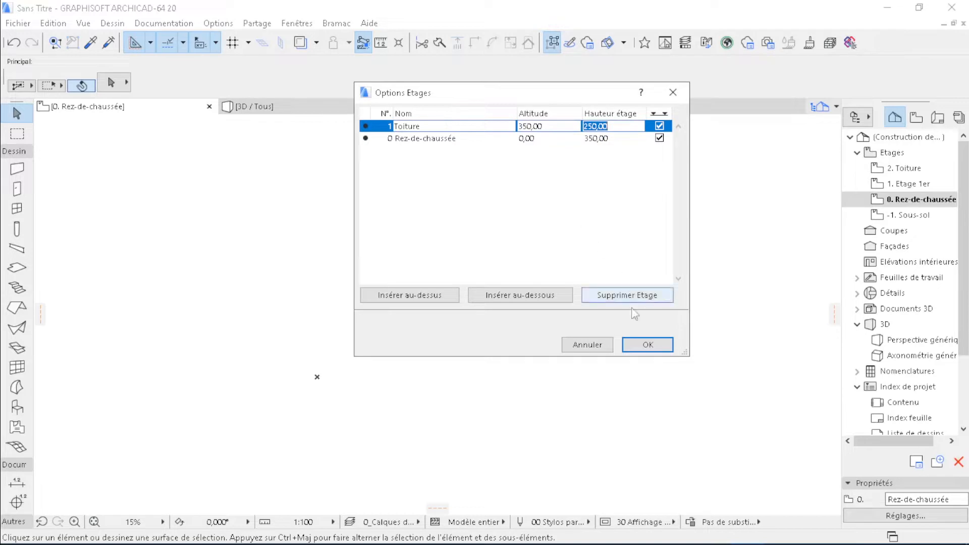
{"action": "left_click", "coordinate": [642, 345]}
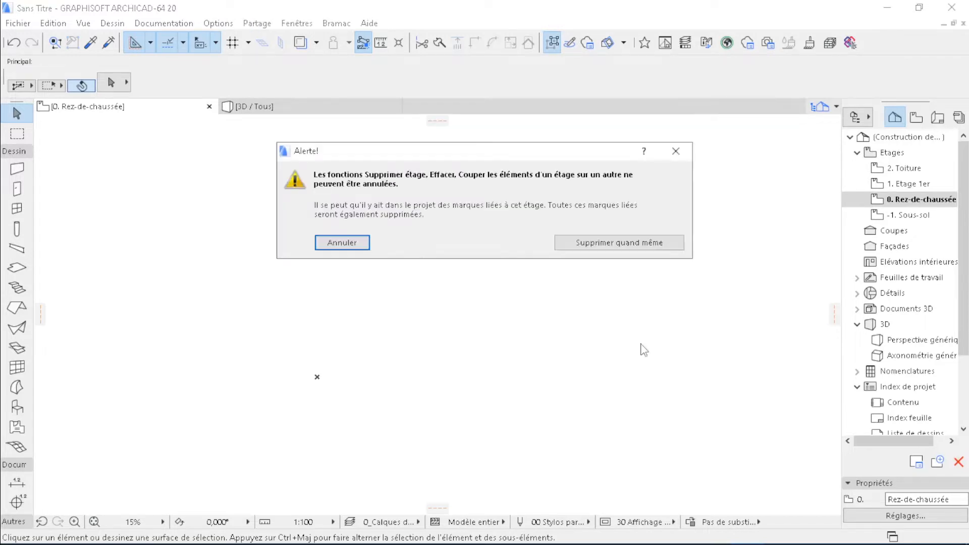
{"action": "left_click", "coordinate": [651, 244]}
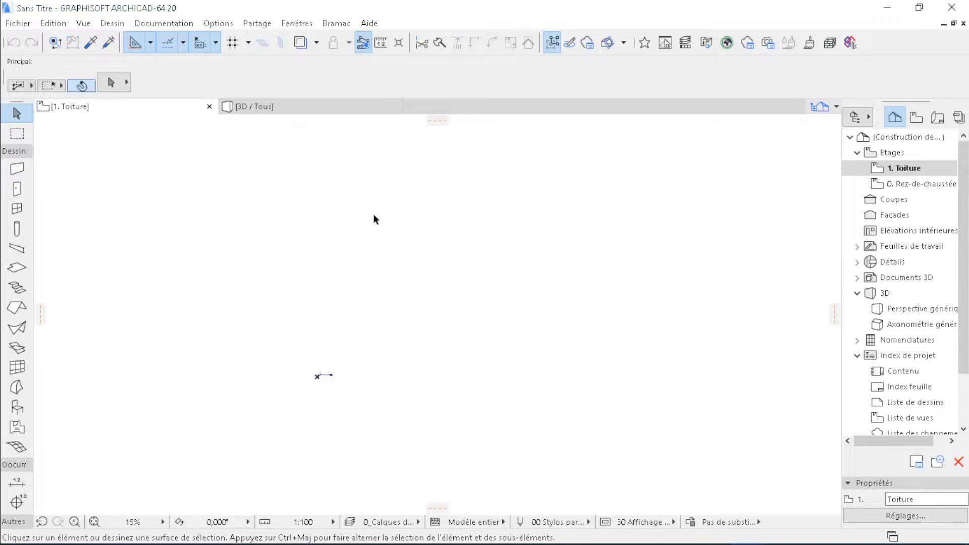
On the Rez-de-chaussée plan, set the default wall's top to Non lié, its height to 350 and its base offset to 0
{"action": "double_click", "coordinate": [923, 185]}
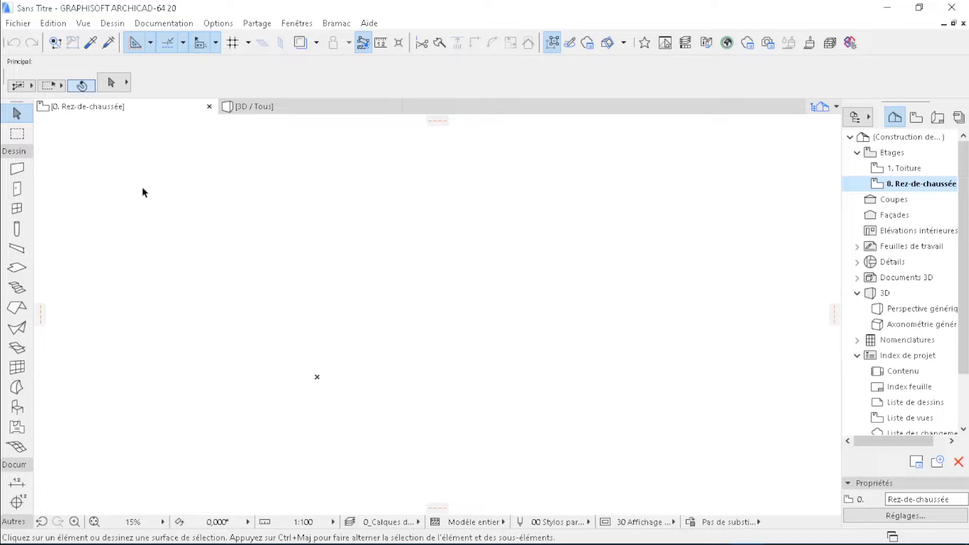
{"action": "double_click", "coordinate": [17, 173]}
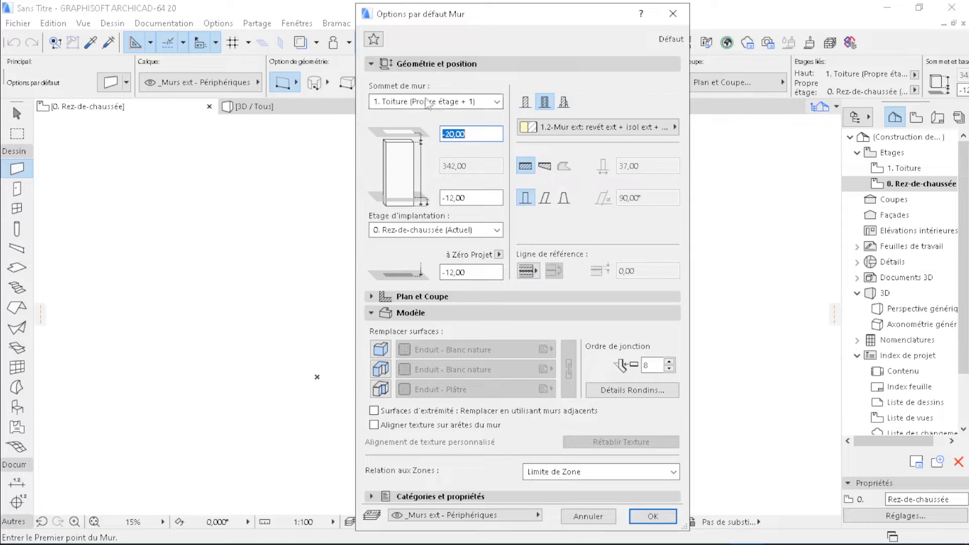
{"action": "left_click", "coordinate": [501, 101]}
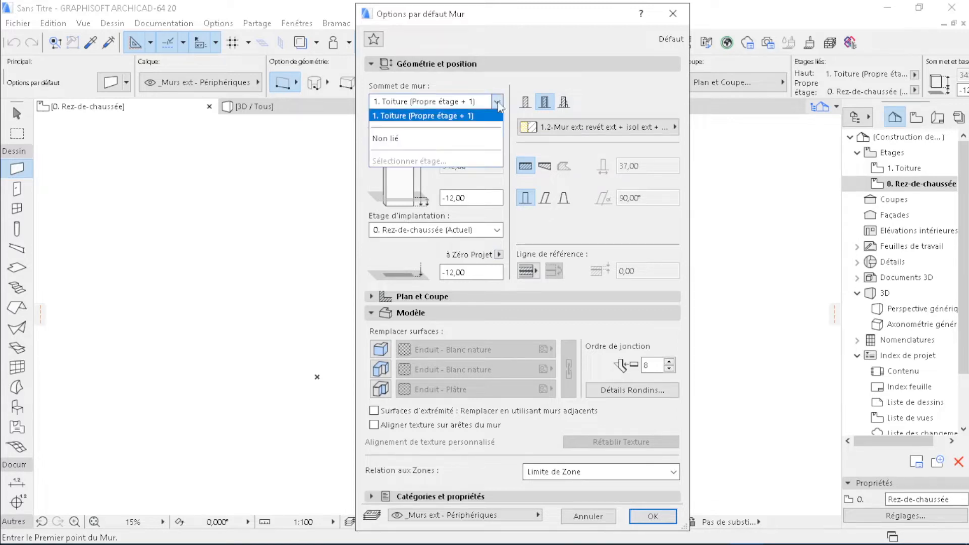
{"action": "left_click", "coordinate": [434, 136]}
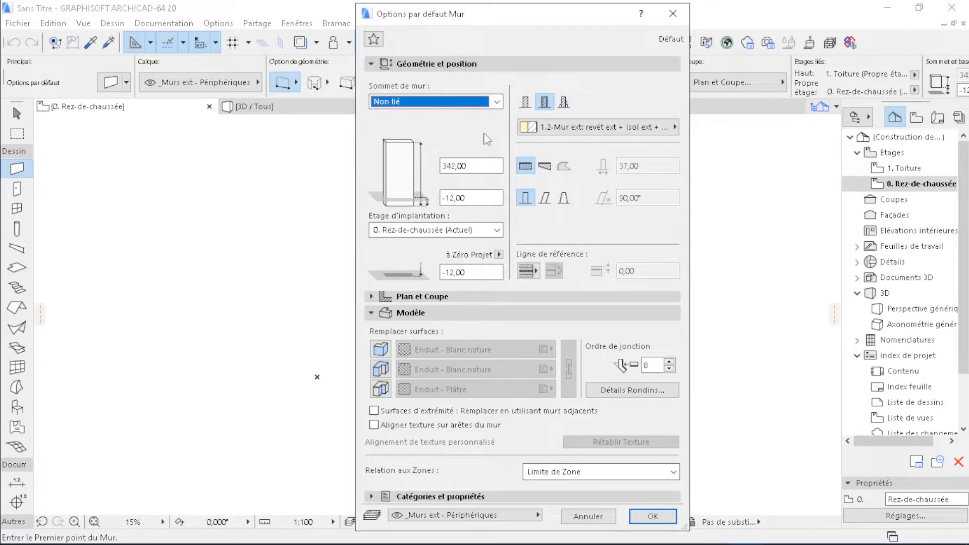
{"action": "left_click", "coordinate": [434, 167]}
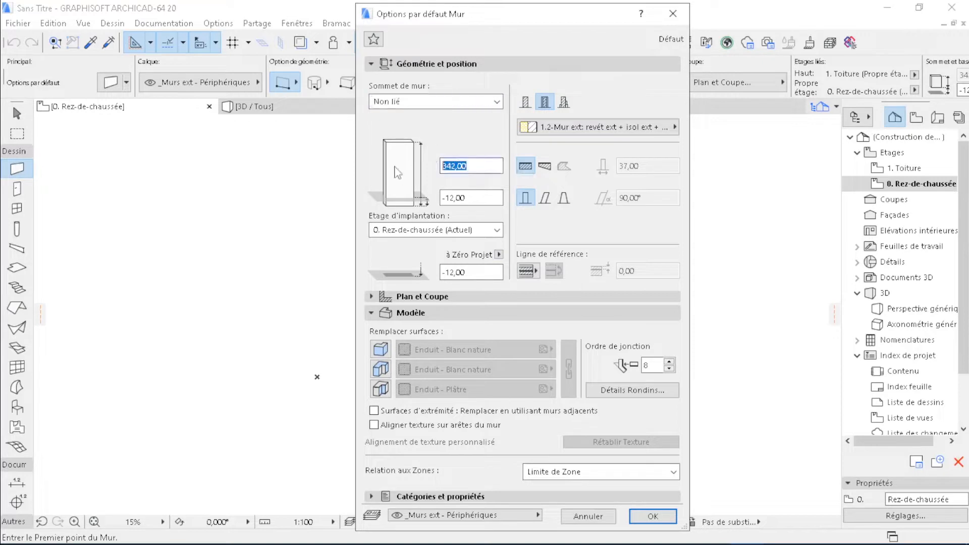
{"action": "type", "text": "350"}
{"action": "key", "text": "Tab"}
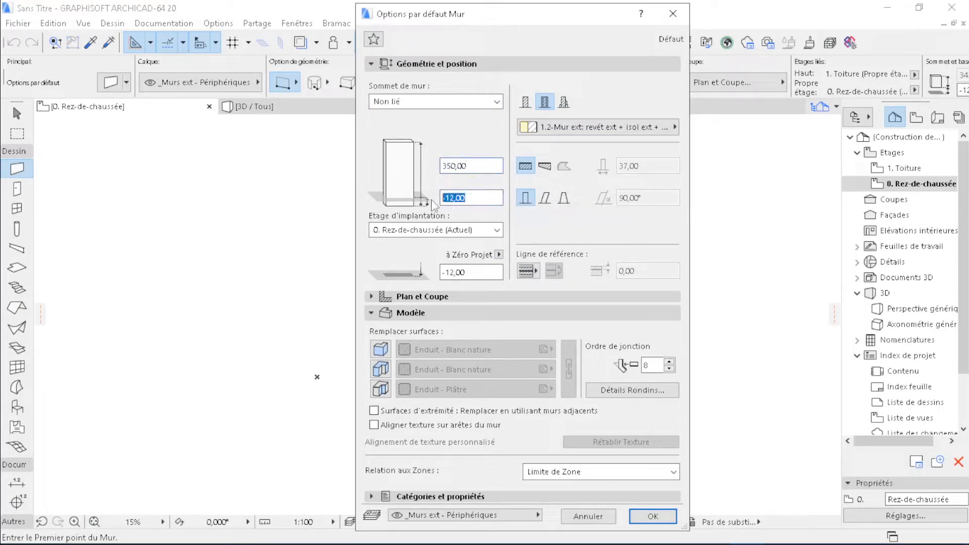
{"action": "key", "text": "BackSpace"}
{"action": "type", "text": "0"}
{"action": "key", "text": "shift+Tab"}
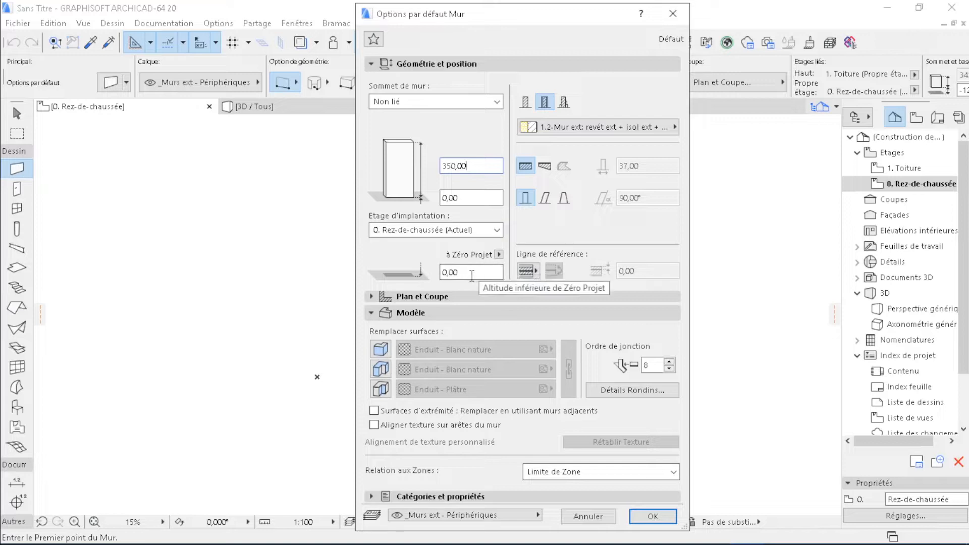
Give the default wall a basic structure of Brique - Silico-calcaire ou BKS with a thickness of 15
{"action": "left_click", "coordinate": [524, 103]}
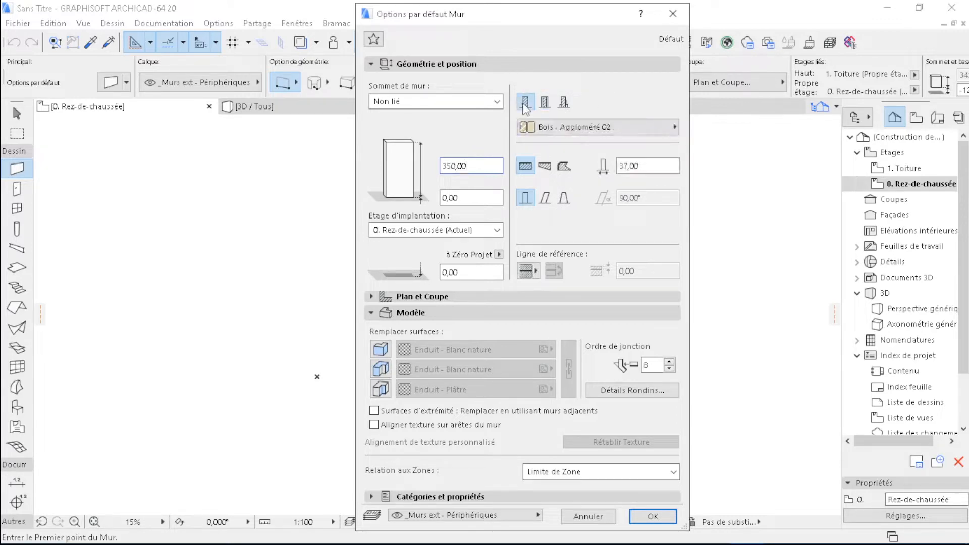
{"action": "left_click", "coordinate": [574, 129]}
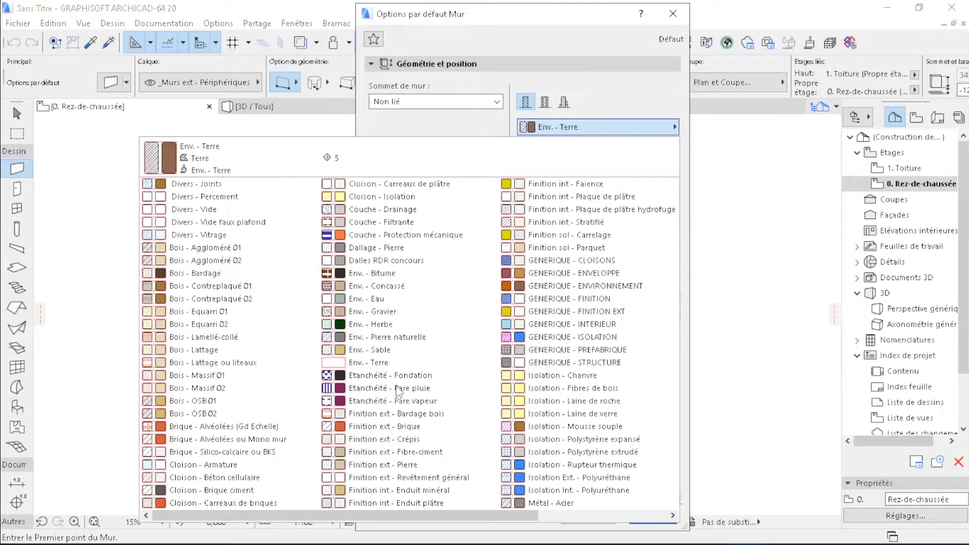
{"action": "left_click", "coordinate": [273, 452]}
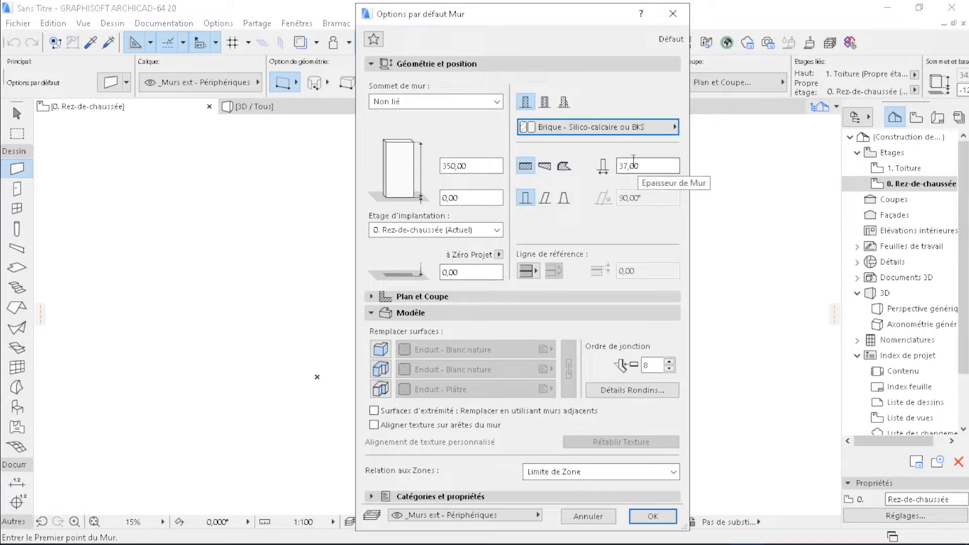
{"action": "left_click_drag", "start_coordinate": [641, 165], "coordinate": [615, 172]}
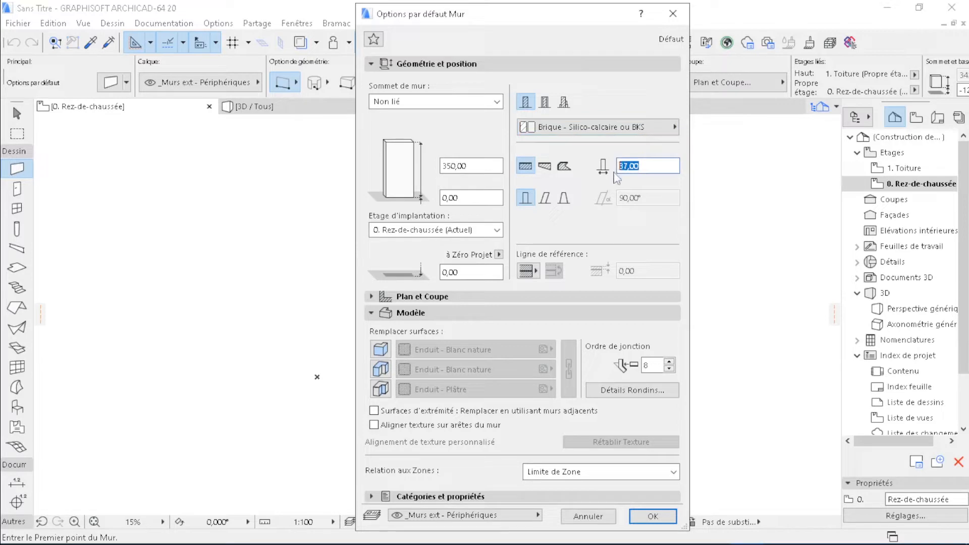
{"action": "type", "text": "15,00"}
Override all three default wall surfaces with Enduit - Blanc nature, Enduit - Blanc nature and Enduit - Plâtre, and apply the wall settings
{"action": "left_click", "coordinate": [380, 349]}
{"action": "left_click", "coordinate": [380, 370]}
{"action": "left_click", "coordinate": [380, 390]}
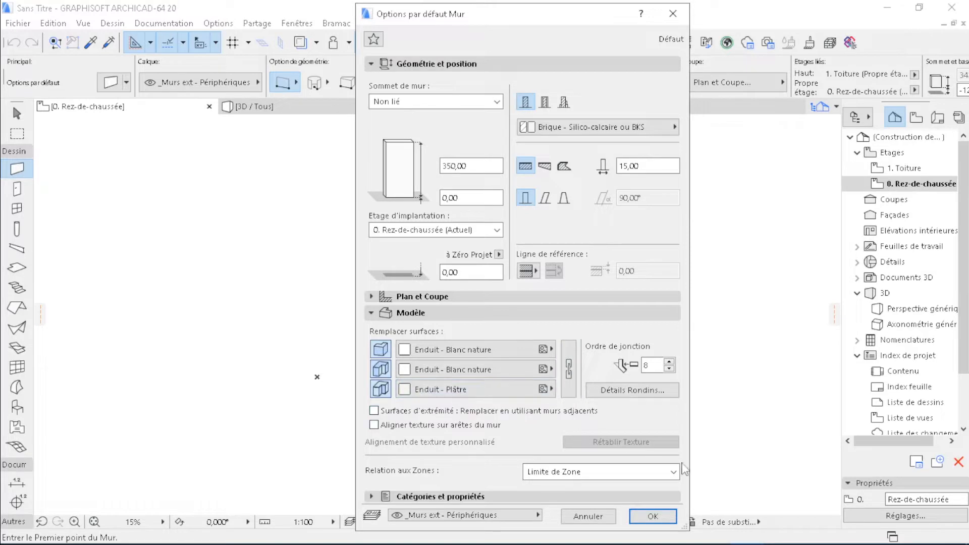
{"action": "left_click", "coordinate": [665, 522]}
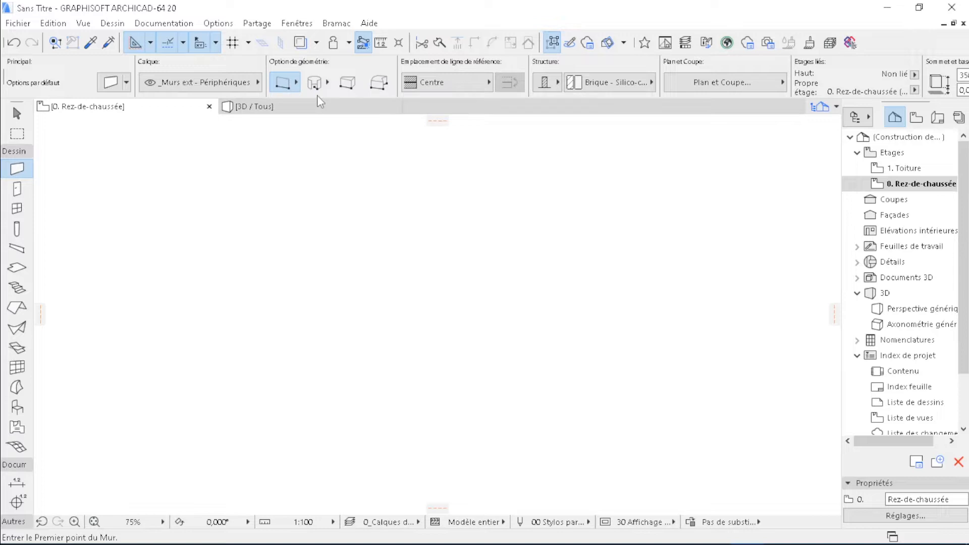
Set the wall geometry method to rectangular and the reference line to Face extérieure
{"action": "left_click", "coordinate": [290, 86]}
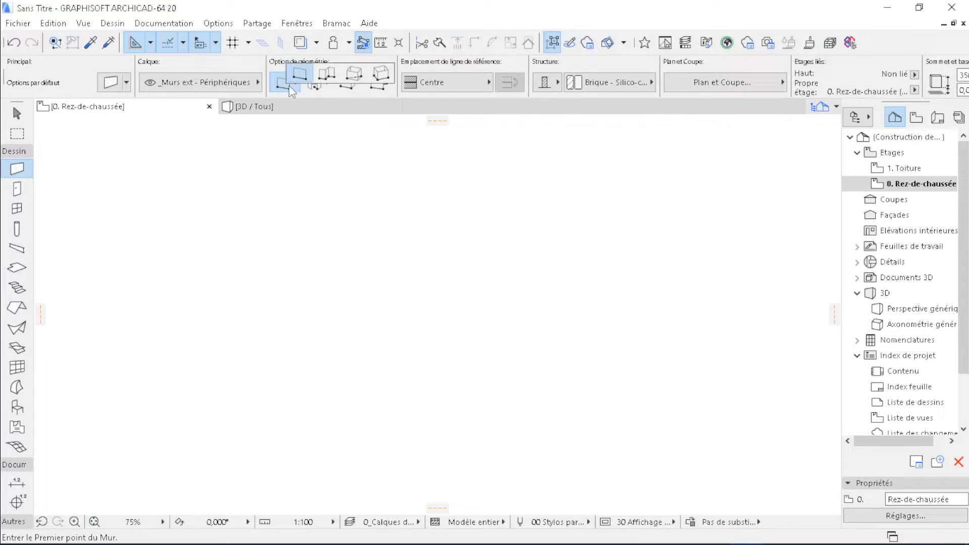
{"action": "left_click", "coordinate": [357, 74]}
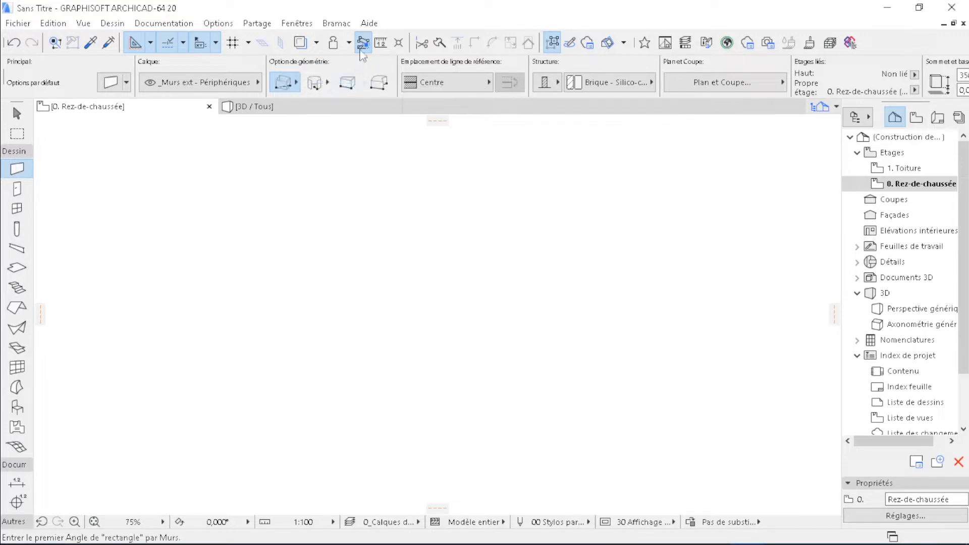
{"action": "left_click", "coordinate": [450, 83]}
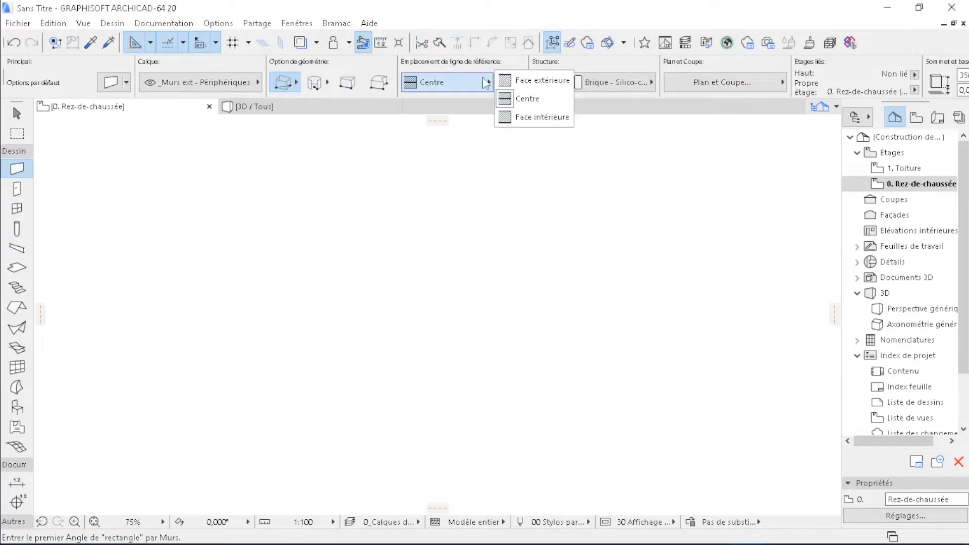
{"action": "left_click", "coordinate": [529, 82]}
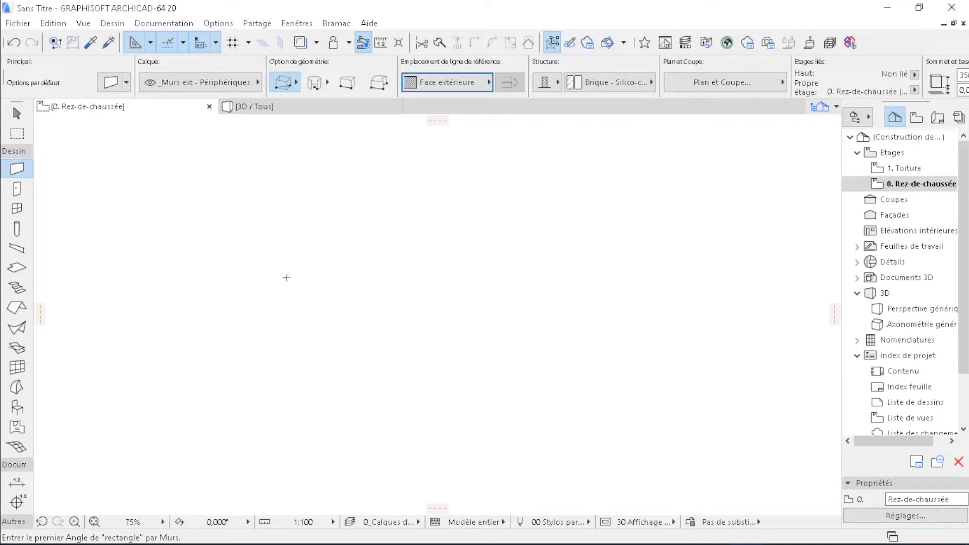
Draw a rectangle of walls measuring 1075 by 480 cm on the ground floor plan
{"action": "left_click", "coordinate": [308, 244]}
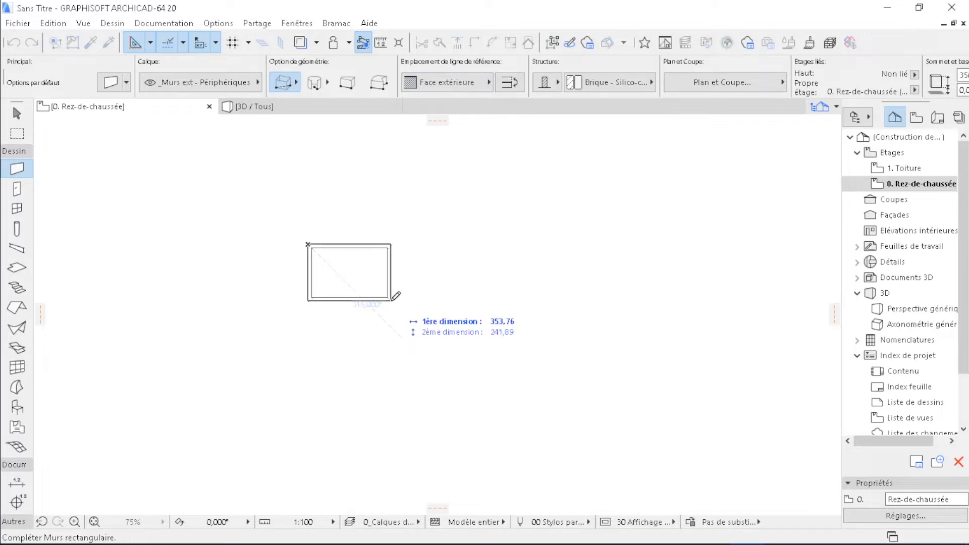
{"action": "type", "text": "1075"}
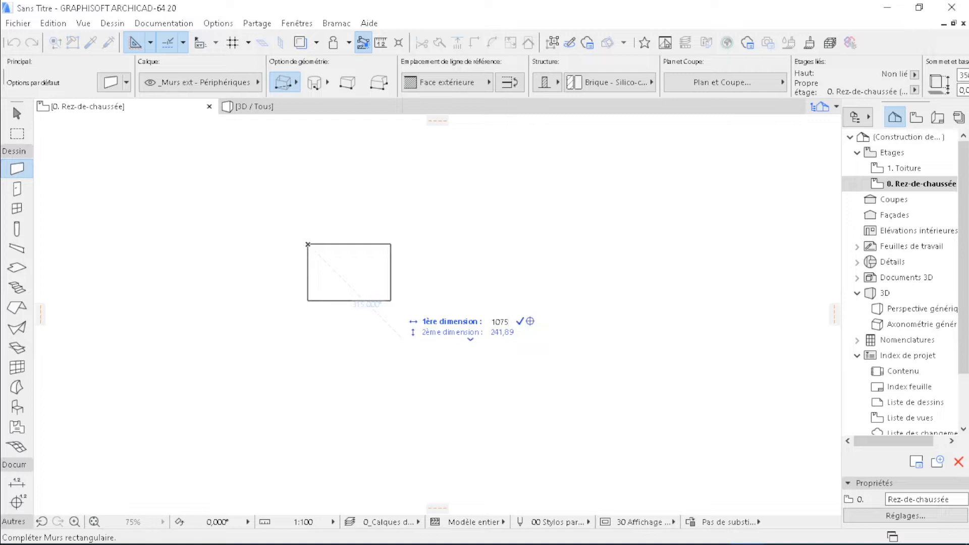
{"action": "key", "text": "Tab"}
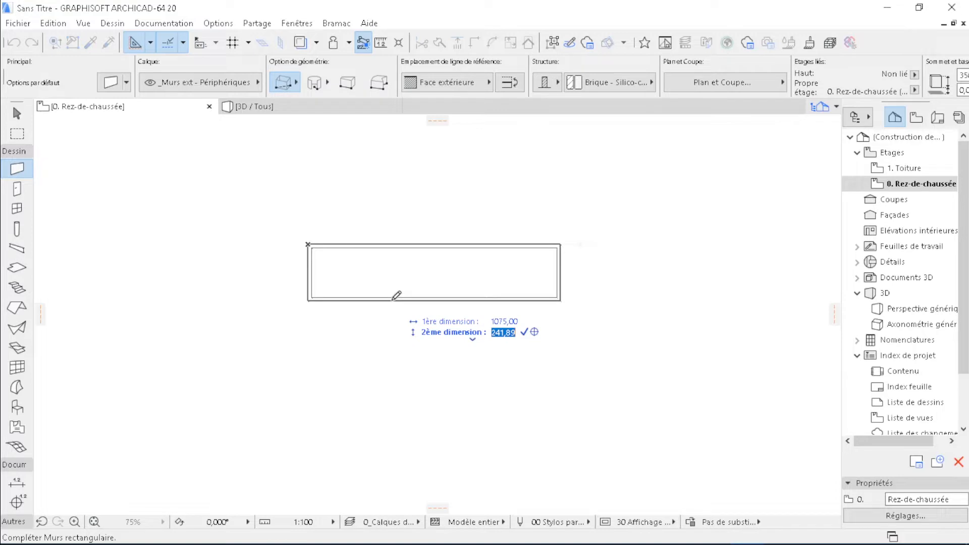
{"action": "type", "text": "480"}
{"action": "key", "text": "Return"}
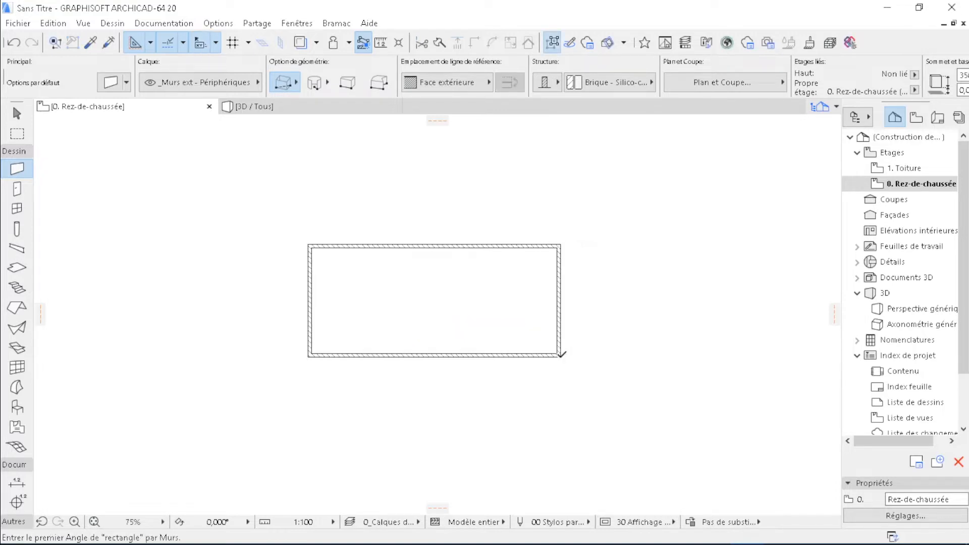
{"action": "scroll", "coordinate": [479, 328], "scroll_direction": "up", "scroll_amount": 1}
{"action": "scroll", "coordinate": [475, 323], "scroll_direction": "up", "scroll_amount": 4}
{"action": "scroll", "coordinate": [314, 216], "scroll_direction": "down", "scroll_amount": 4}
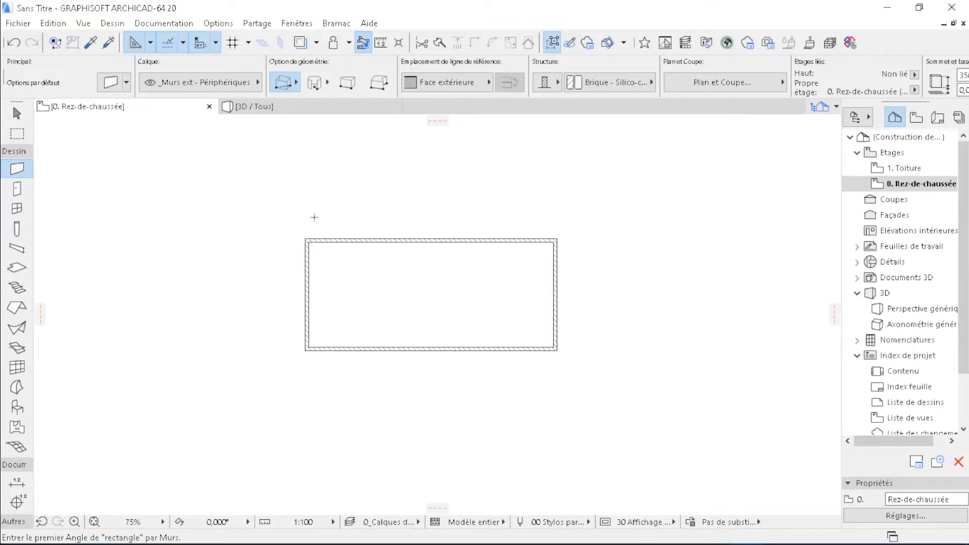
{"action": "scroll", "coordinate": [279, 210], "scroll_direction": "up", "scroll_amount": 3}
{"action": "scroll", "coordinate": [286, 213], "scroll_direction": "down", "scroll_amount": 2}
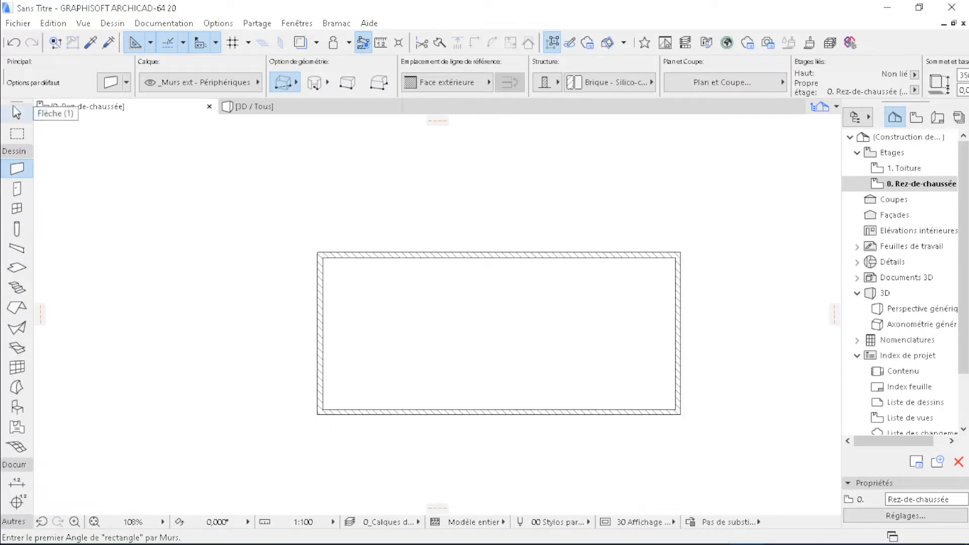
Suspend groups for the selected wall rectangle so each wall can be selected individually, and clear the selection
{"action": "left_click", "coordinate": [17, 114]}
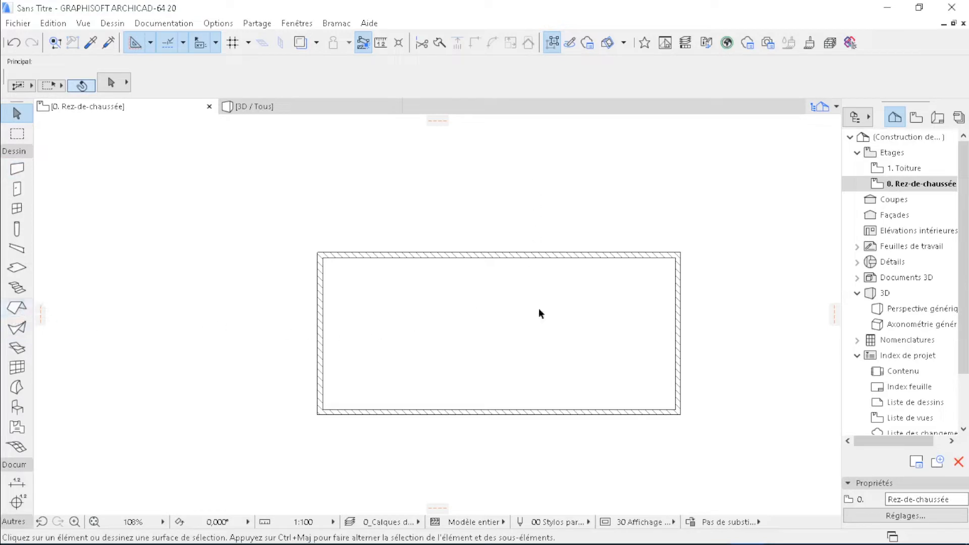
{"action": "scroll", "coordinate": [338, 309], "scroll_direction": "down", "scroll_amount": 2}
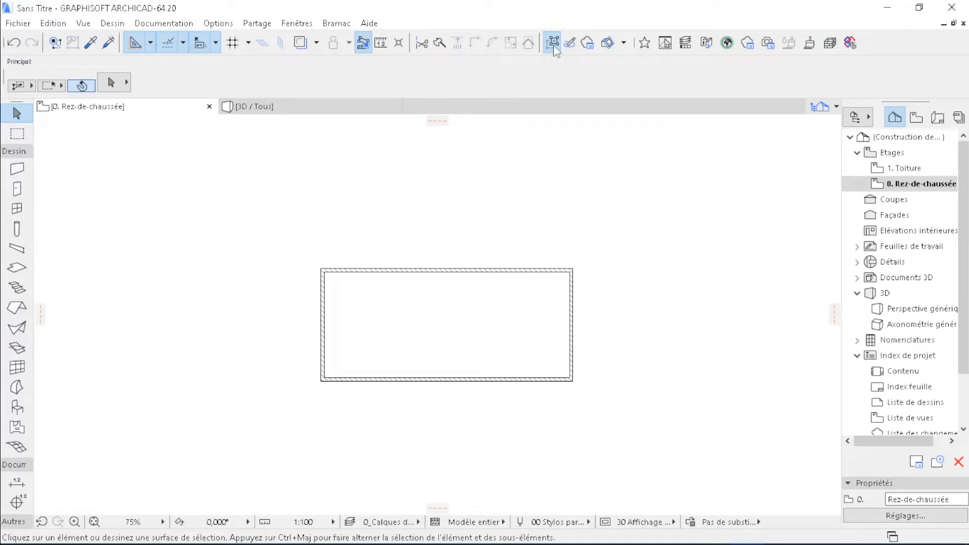
{"action": "left_click", "coordinate": [544, 271]}
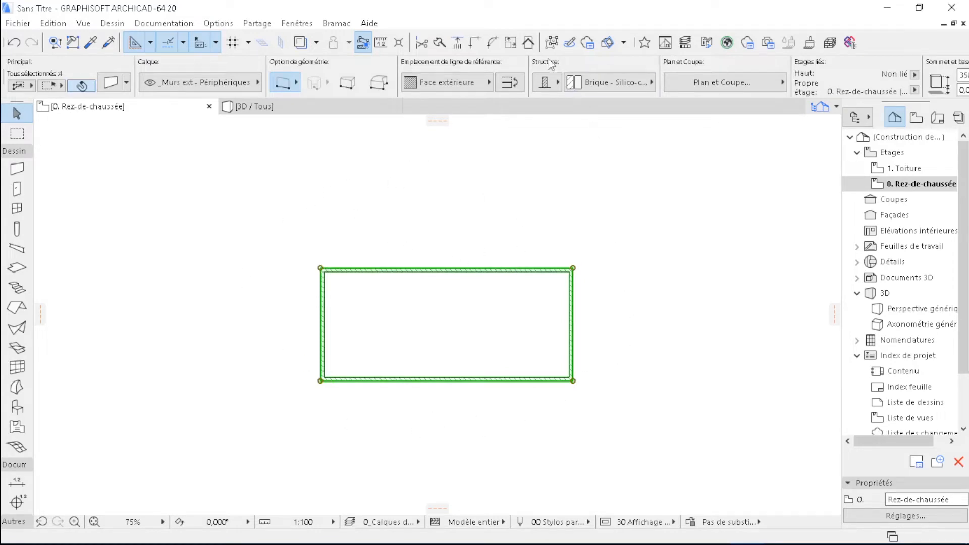
{"action": "left_click", "coordinate": [553, 42]}
{"action": "left_click", "coordinate": [614, 241]}
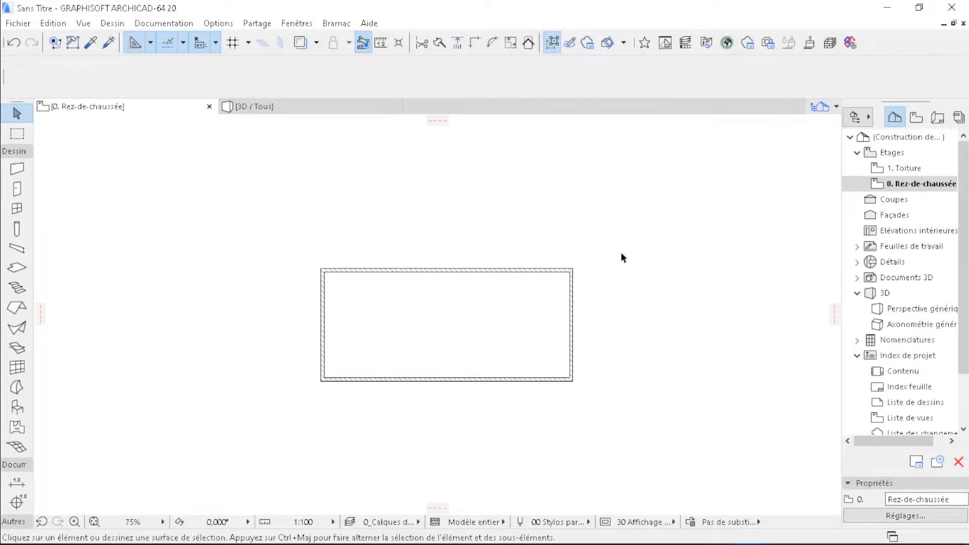
Copy the rectangle's right-hand wall 365 cm to the left at 180° with Translation & copie
{"action": "left_click_drag", "start_coordinate": [583, 306], "coordinate": [519, 331]}
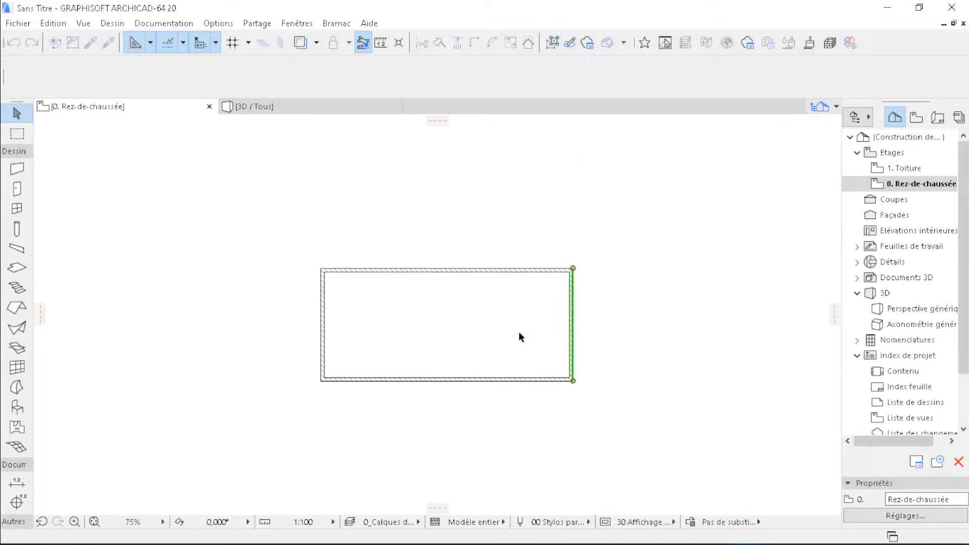
{"action": "scroll", "coordinate": [577, 301], "scroll_direction": "up", "scroll_amount": 3}
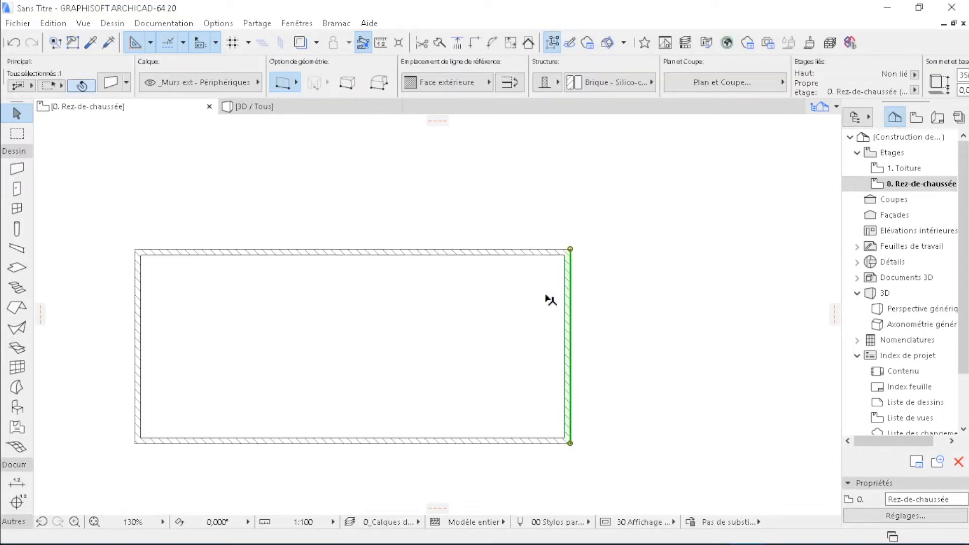
{"action": "right_click", "coordinate": [511, 303]}
{"action": "mouse_move", "coordinate": [562, 355]}
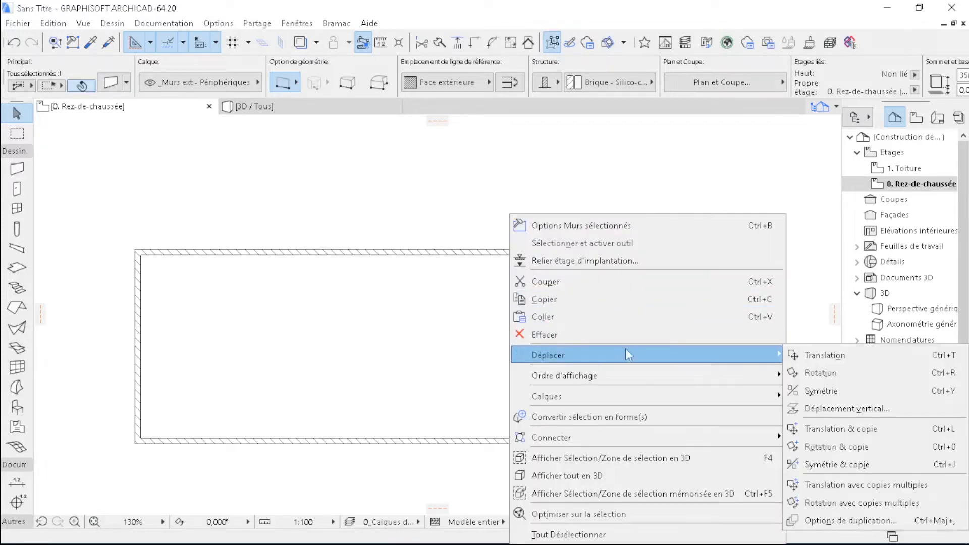
{"action": "left_click", "coordinate": [834, 429]}
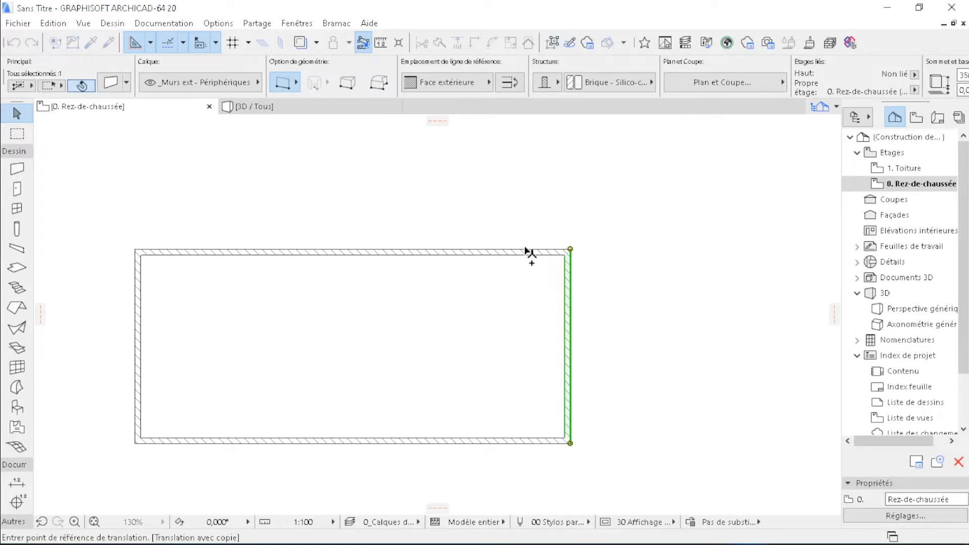
{"action": "scroll", "coordinate": [525, 254], "scroll_direction": "up", "scroll_amount": 1}
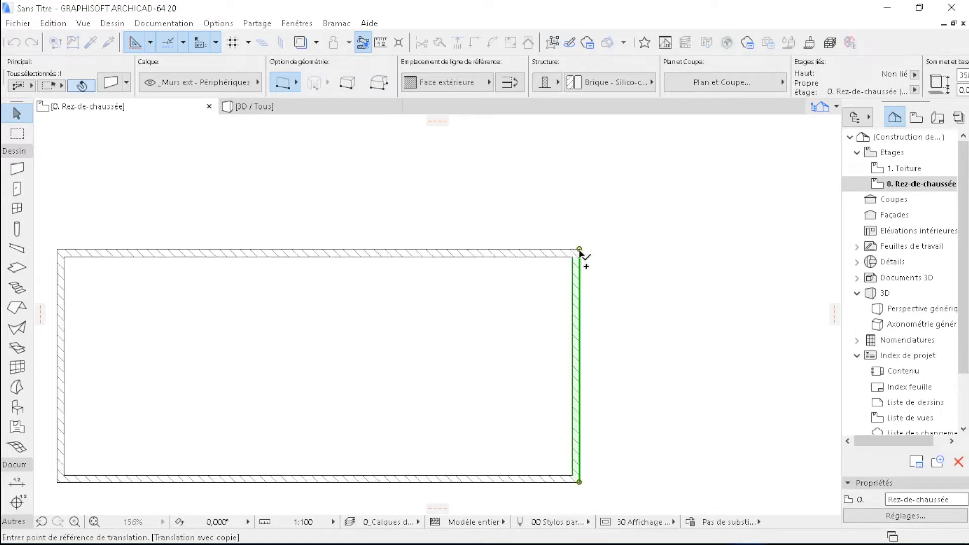
{"action": "left_click", "coordinate": [580, 250]}
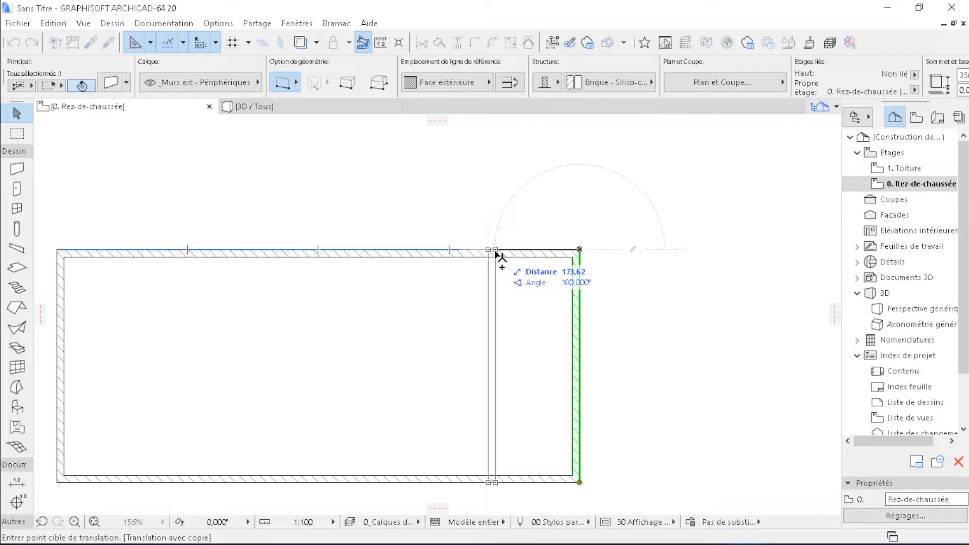
{"action": "type", "text": "365"}
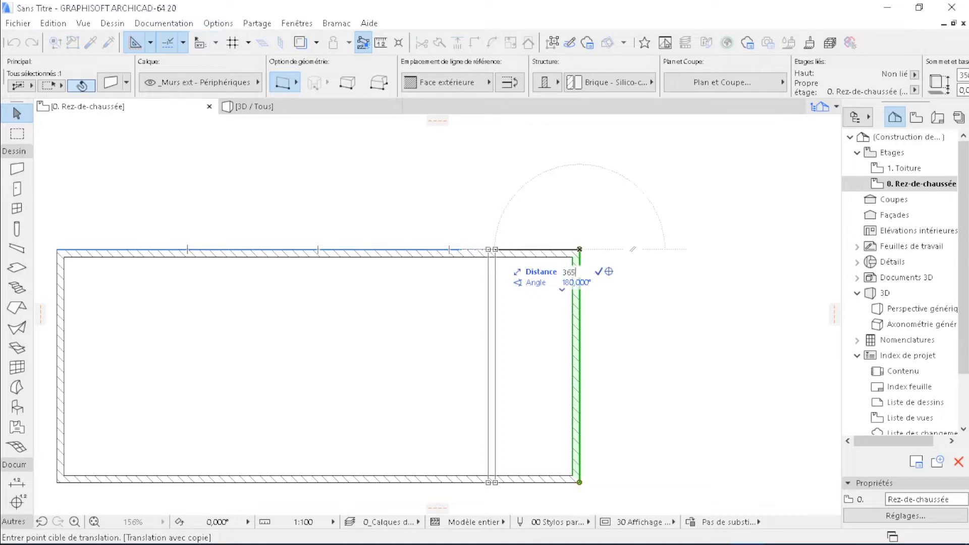
{"action": "key", "text": "Return"}
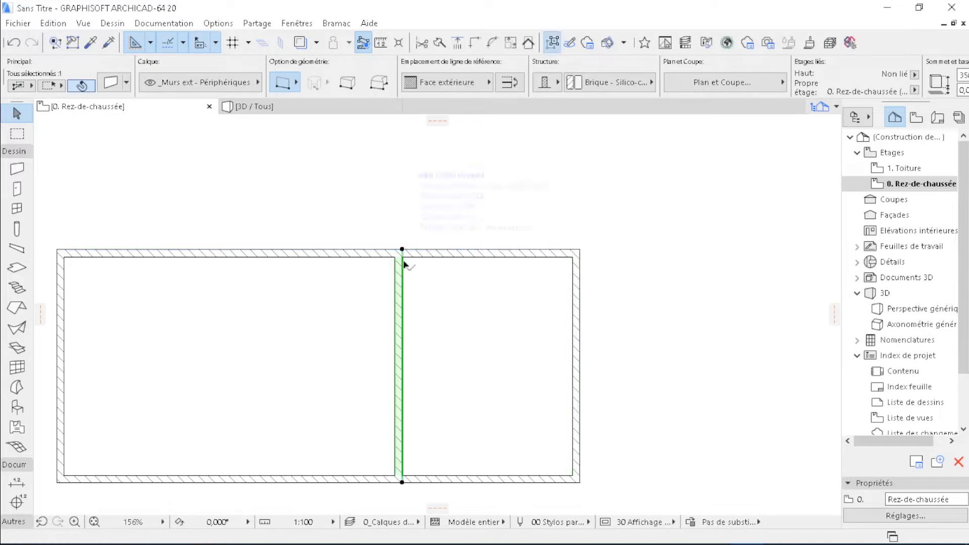
Copy the new interior wall 165 cm farther left at 180° with Translation & copie
{"action": "right_click", "coordinate": [424, 277]}
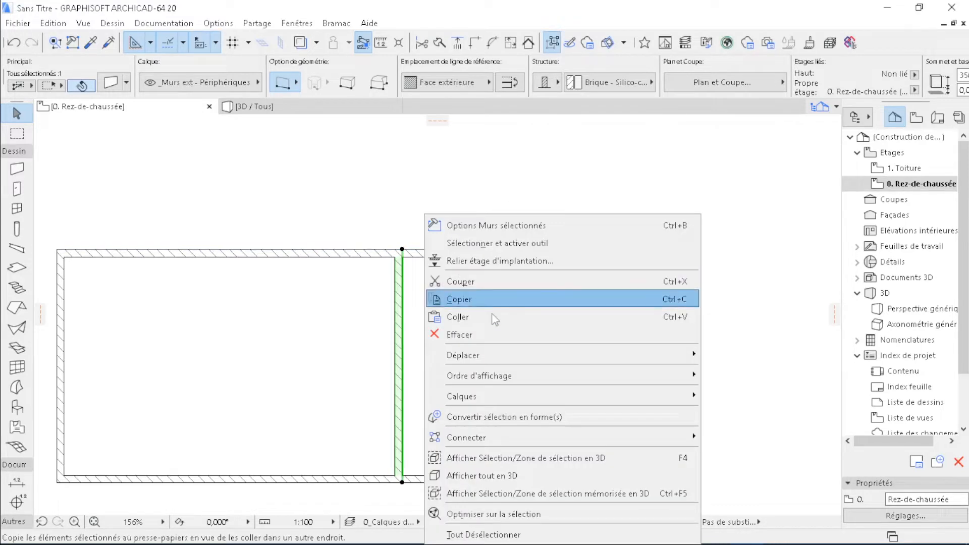
{"action": "mouse_move", "coordinate": [606, 354]}
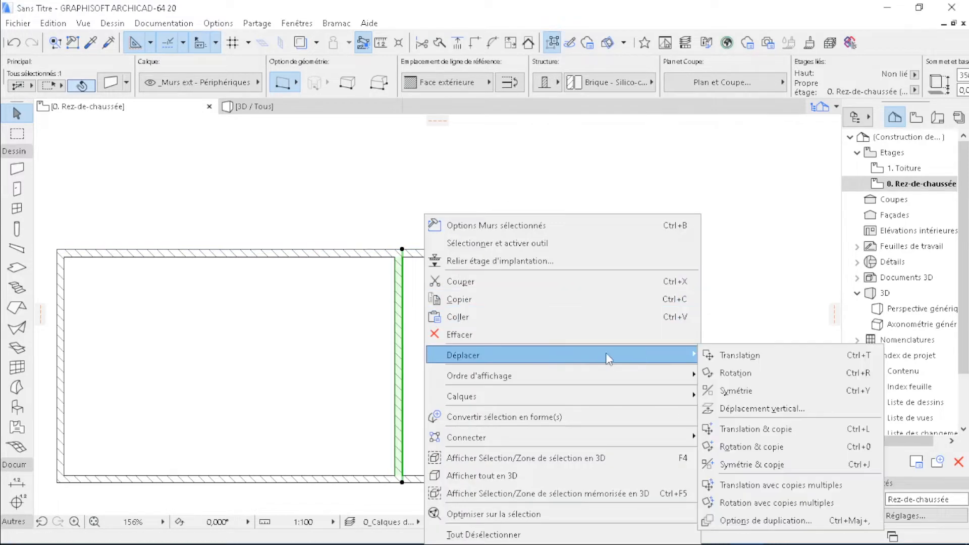
{"action": "left_click", "coordinate": [755, 435]}
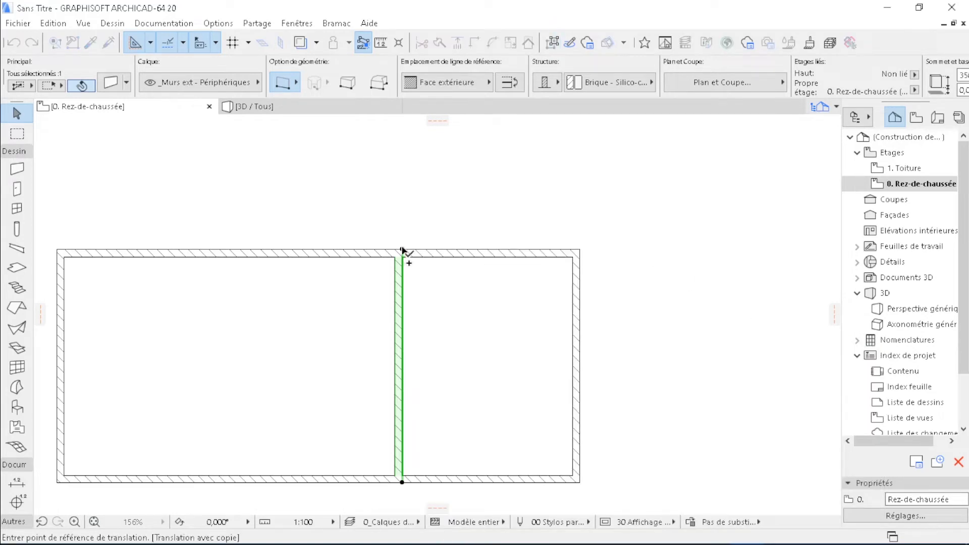
{"action": "left_click", "coordinate": [402, 250]}
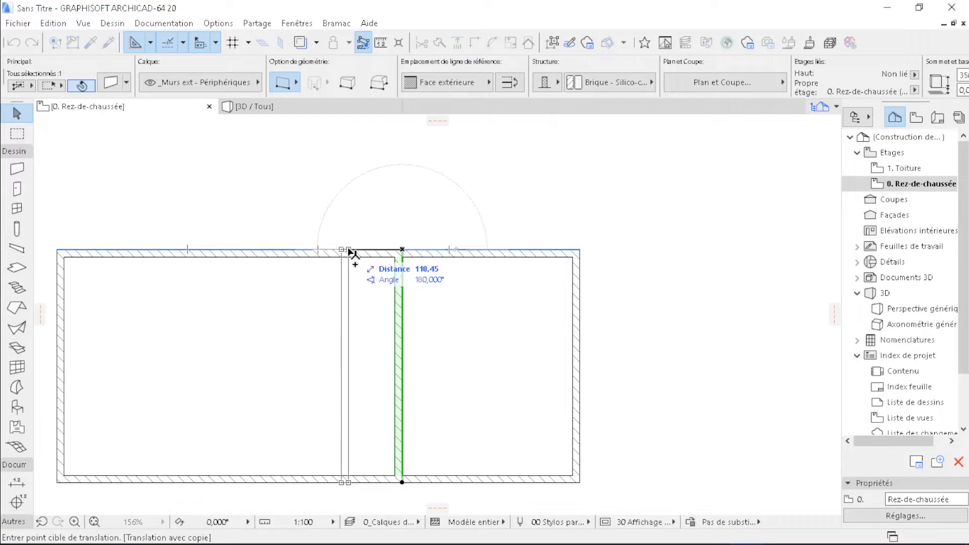
{"action": "type", "text": "165"}
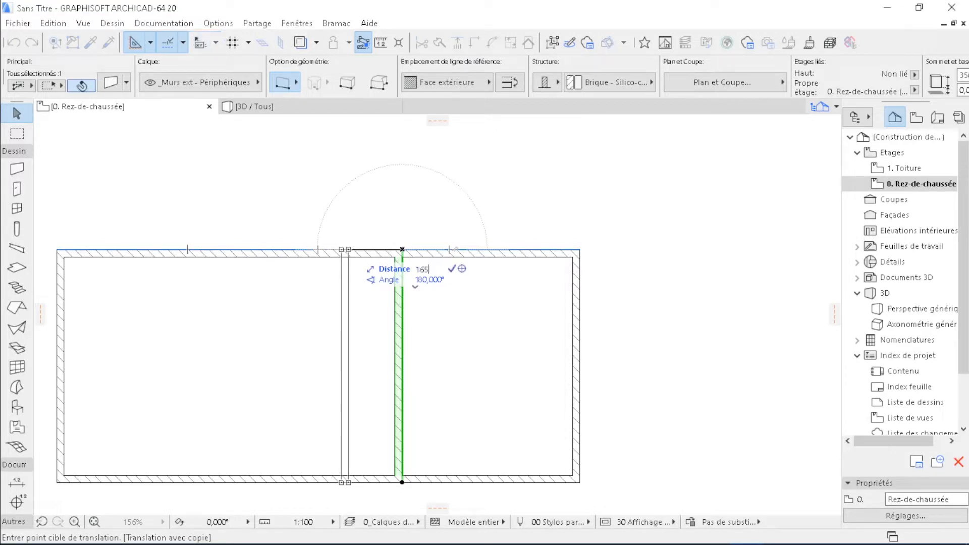
{"action": "key", "text": "Return"}
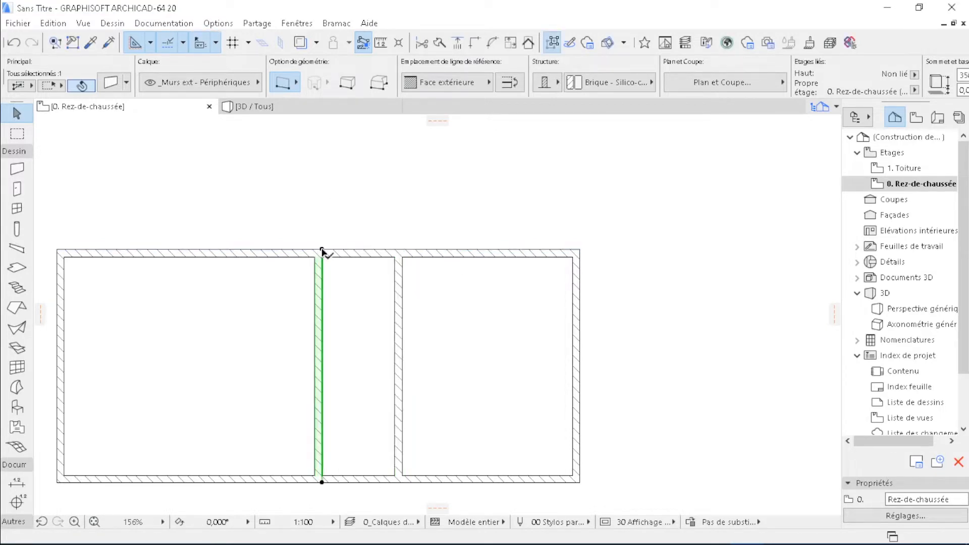
Copy the newest interior wall 165 cm farther left at 180° with Translation & copie and clear the selection
{"action": "right_click", "coordinate": [339, 280]}
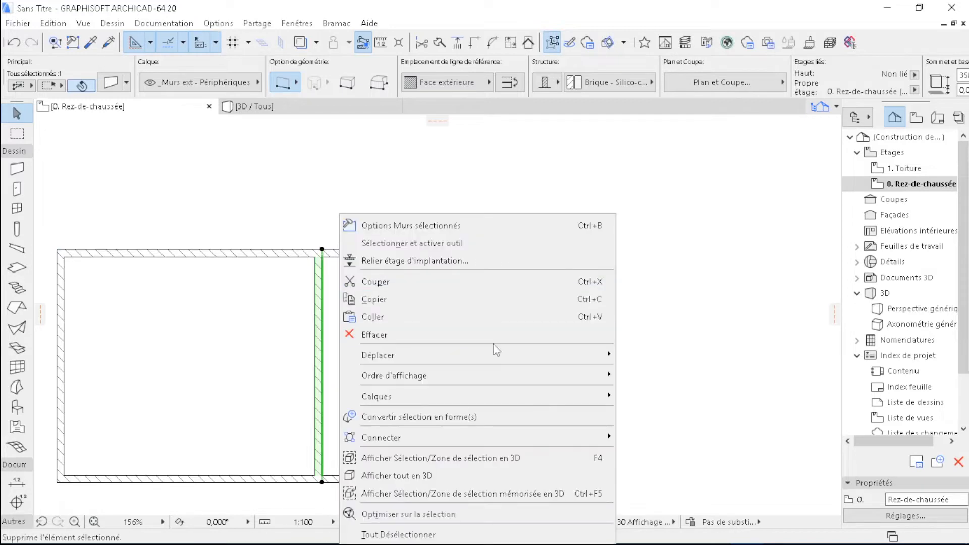
{"action": "mouse_move", "coordinate": [598, 355]}
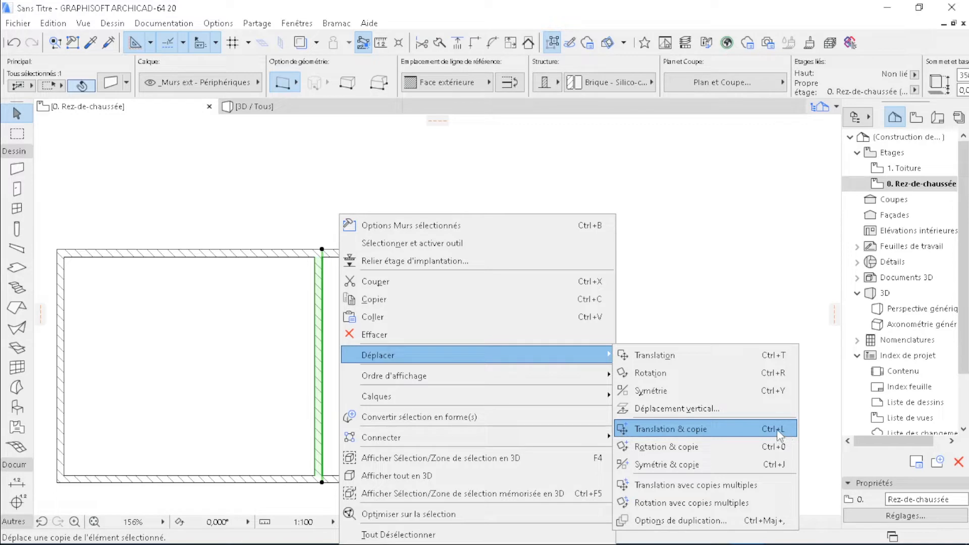
{"action": "left_click", "coordinate": [726, 427]}
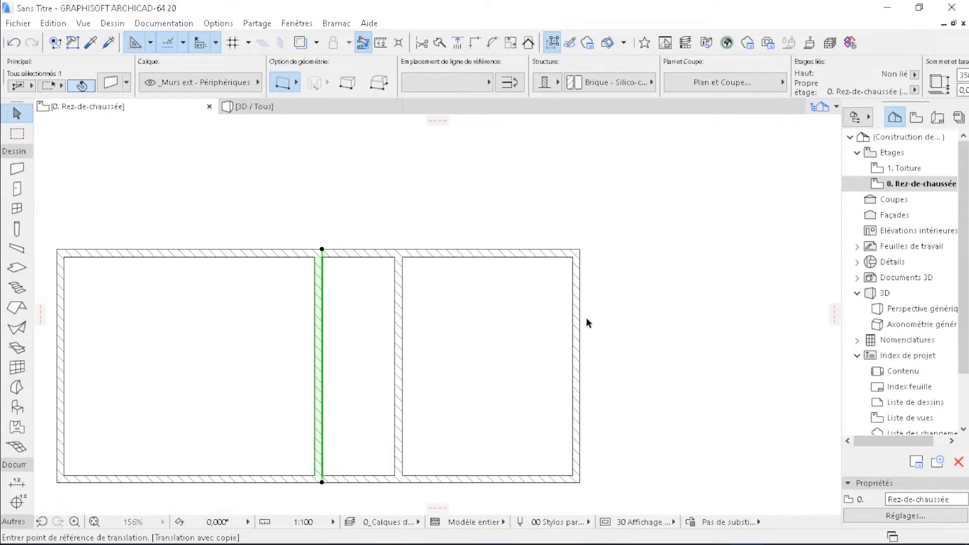
{"action": "left_click", "coordinate": [360, 280]}
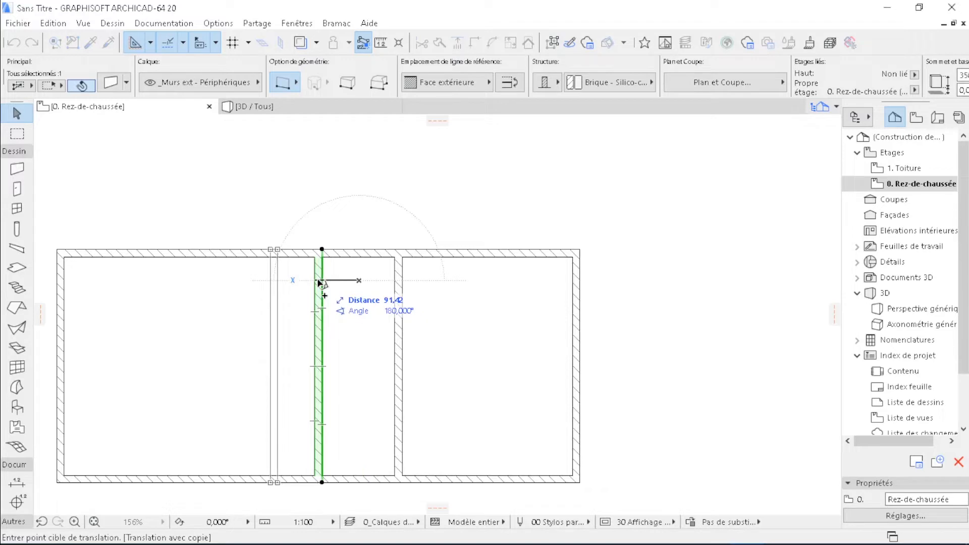
{"action": "type", "text": "16"}
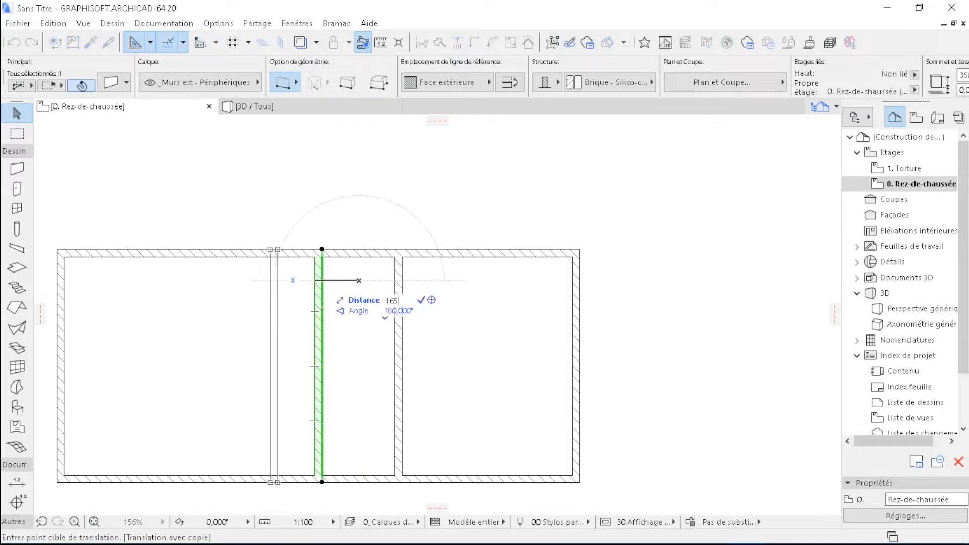
{"action": "type", "text": "5"}
{"action": "key", "text": "Return"}
{"action": "left_click", "coordinate": [278, 279]}
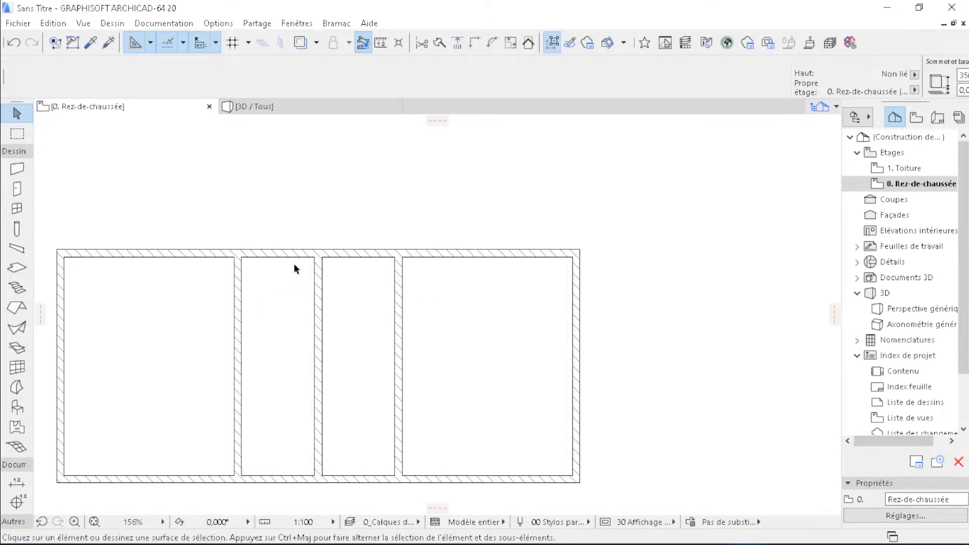
Copy the rectangle's upper horizontal wall 365 cm straight down with Translation & copie and clear the selection
{"action": "scroll", "coordinate": [341, 192], "scroll_direction": "down", "scroll_amount": 2}
{"action": "scroll", "coordinate": [177, 219], "scroll_direction": "up", "scroll_amount": 2}
{"action": "left_click_drag", "start_coordinate": [265, 201], "coordinate": [217, 282]}
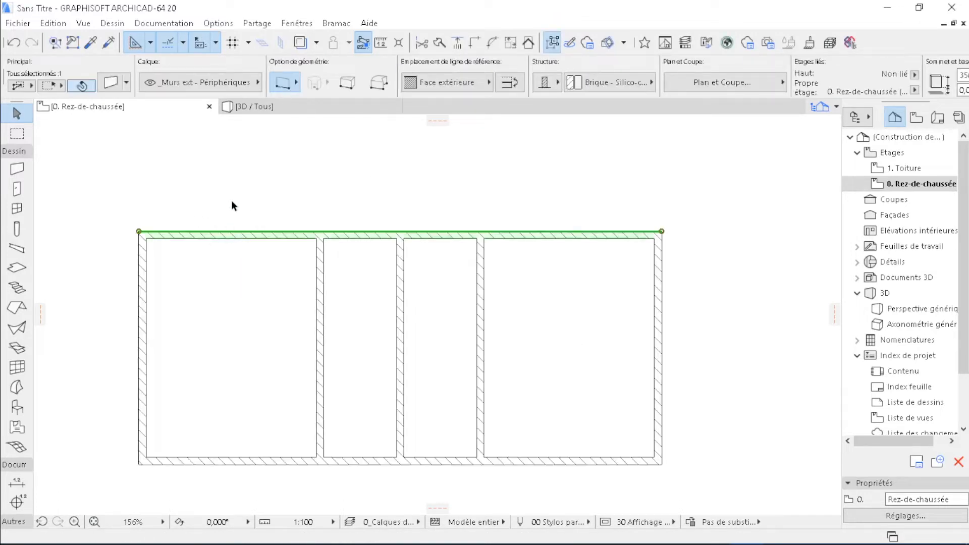
{"action": "key", "text": "ctrl+shift+d"}
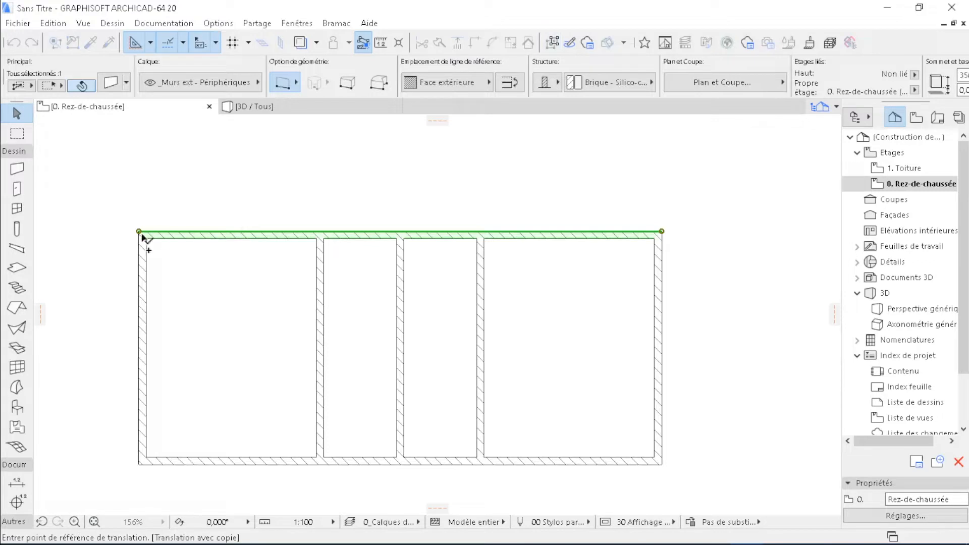
{"action": "left_click", "coordinate": [139, 232]}
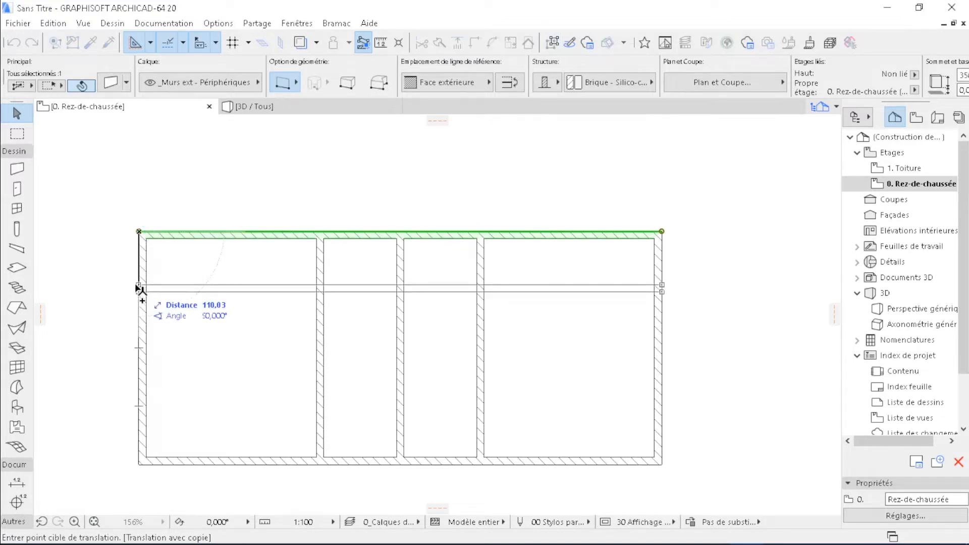
{"action": "type", "text": "365"}
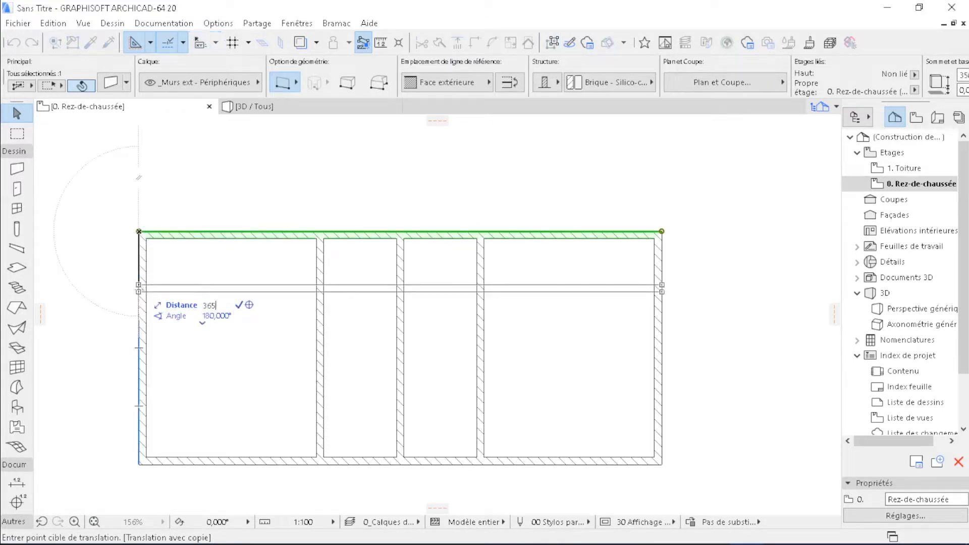
{"action": "key", "text": "Return"}
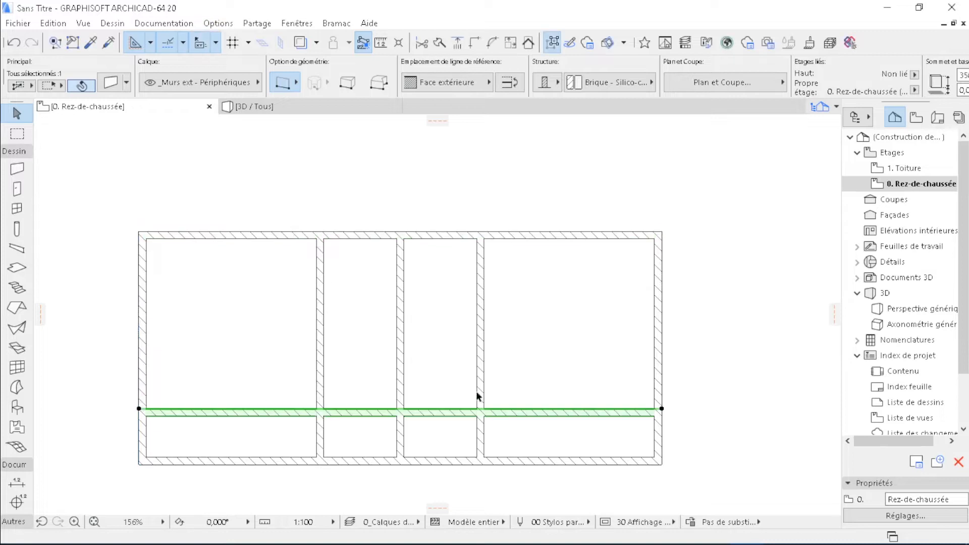
{"action": "left_click", "coordinate": [535, 341]}
Copy the rectangle's upper horizontal wall again, 215 cm straight down, and clear the selection
{"action": "left_click_drag", "start_coordinate": [463, 184], "coordinate": [437, 248]}
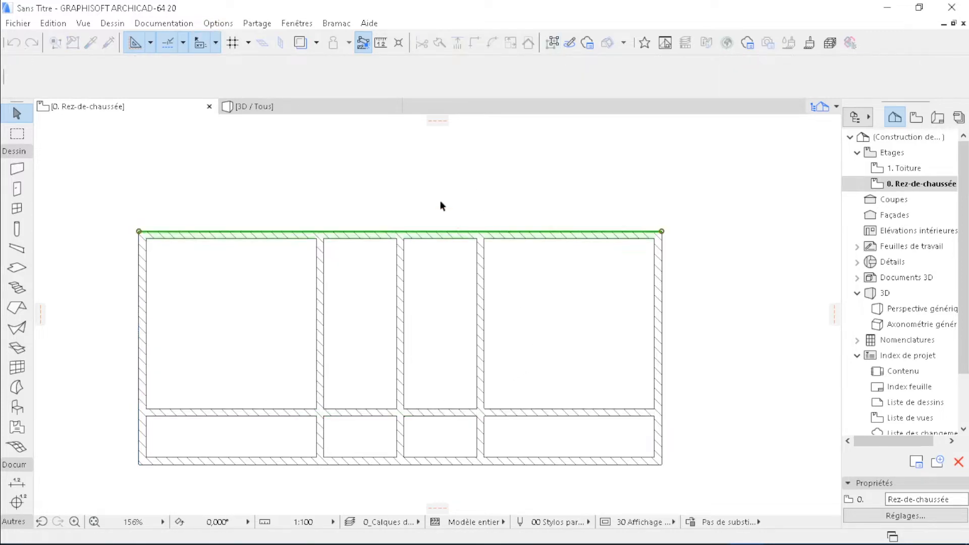
{"action": "key", "text": "ctrl+shift+d"}
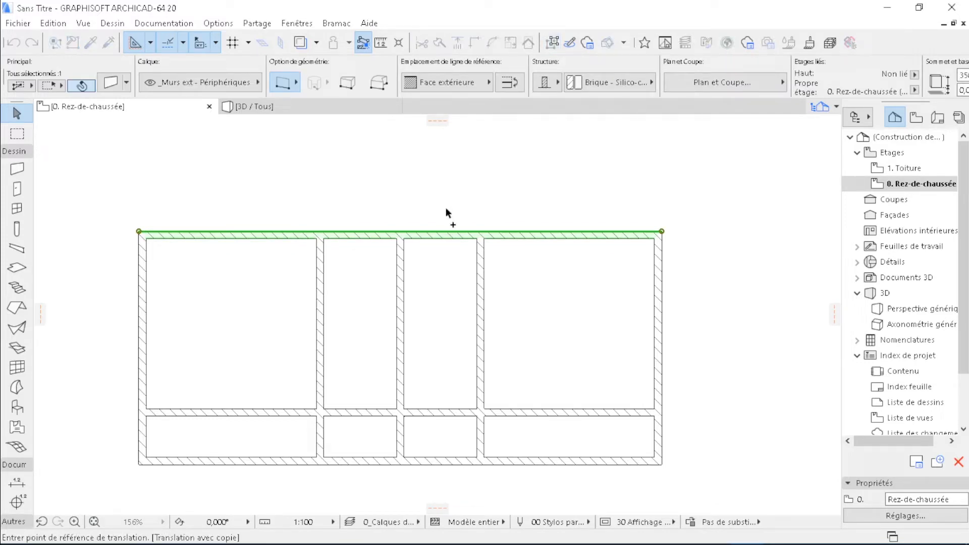
{"action": "left_click", "coordinate": [477, 232]}
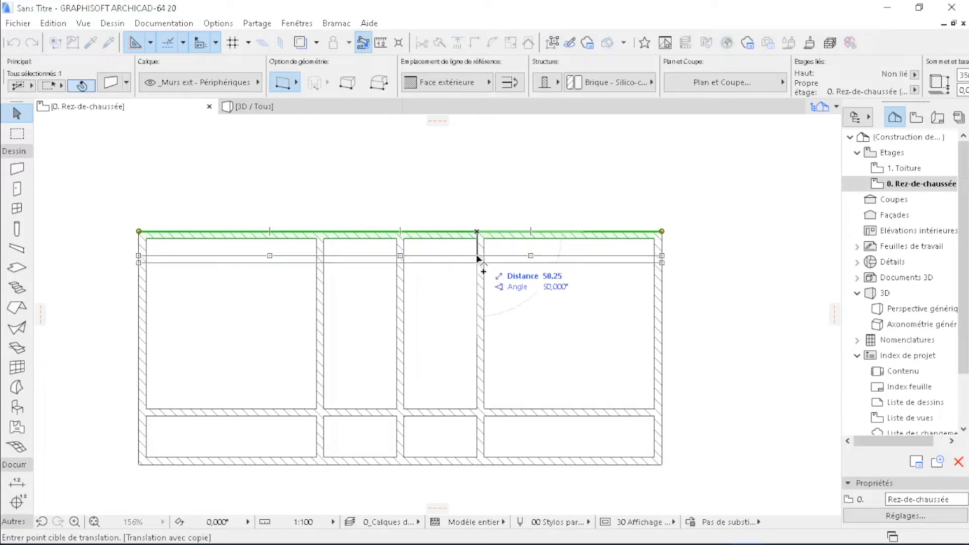
{"action": "type", "text": "215"}
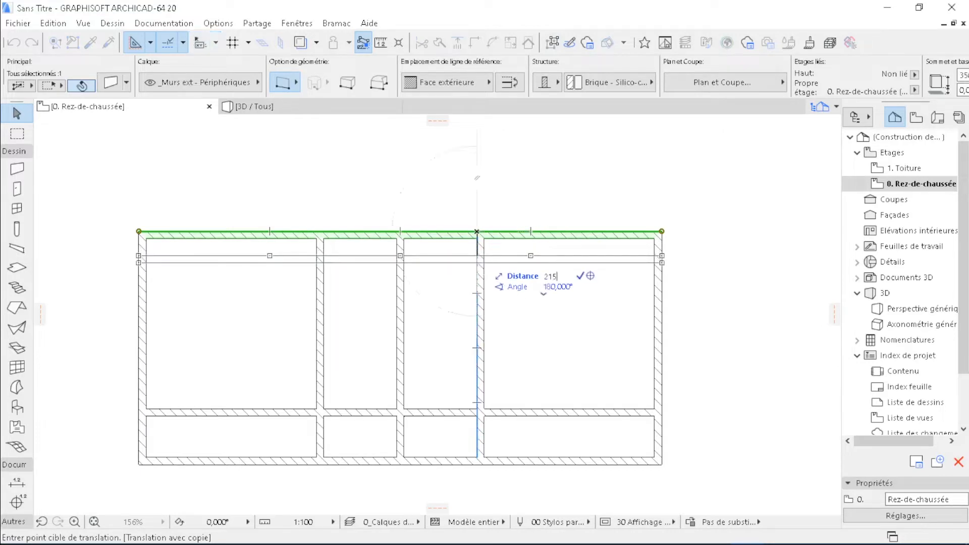
{"action": "key", "text": "Return"}
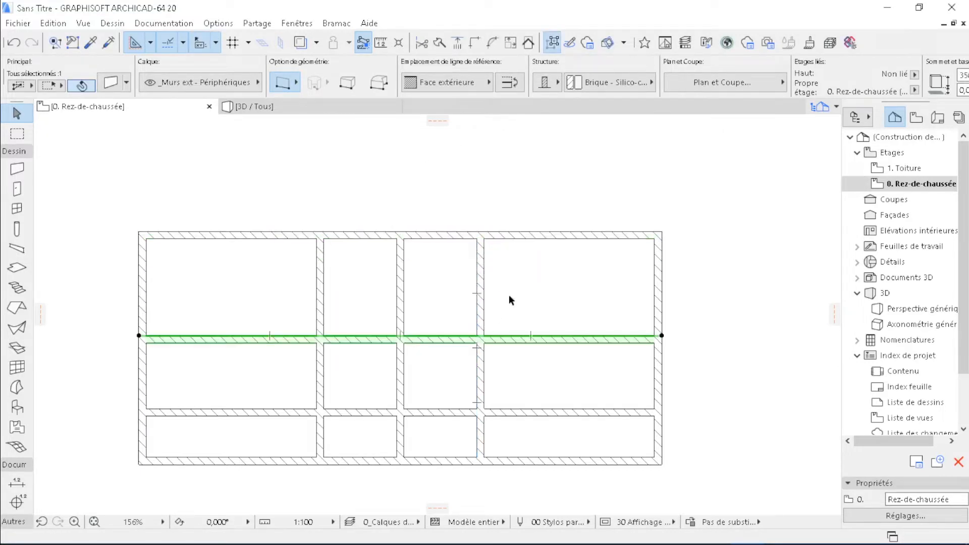
{"action": "left_click", "coordinate": [509, 293]}
Trim away the upper cross wall's two outer bays and the segments of the two outer interior vertical walls between the cross walls
{"action": "scroll", "coordinate": [509, 293], "scroll_direction": "down", "scroll_amount": 3}
{"action": "scroll", "coordinate": [402, 357], "scroll_direction": "up", "scroll_amount": 3}
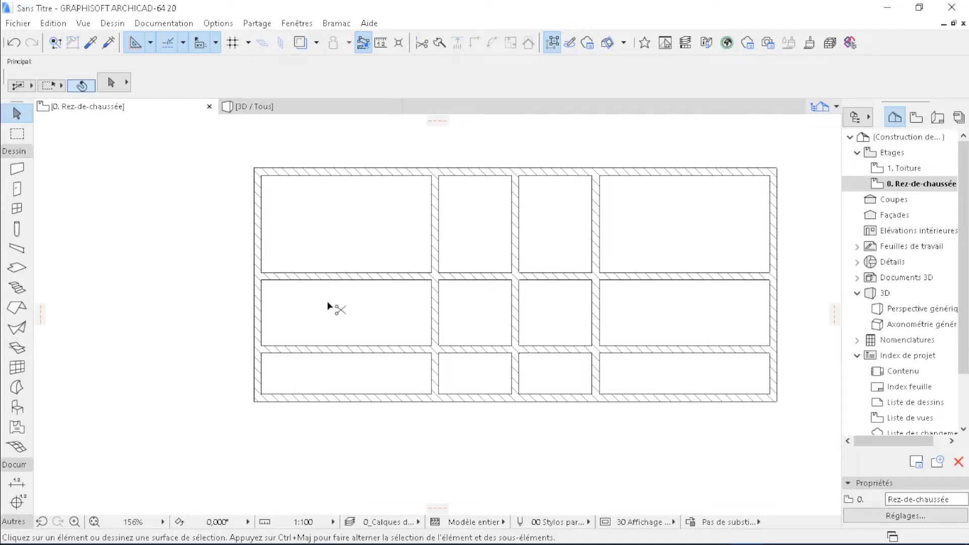
{"action": "left_click", "coordinate": [358, 277], "text": "ctrl"}
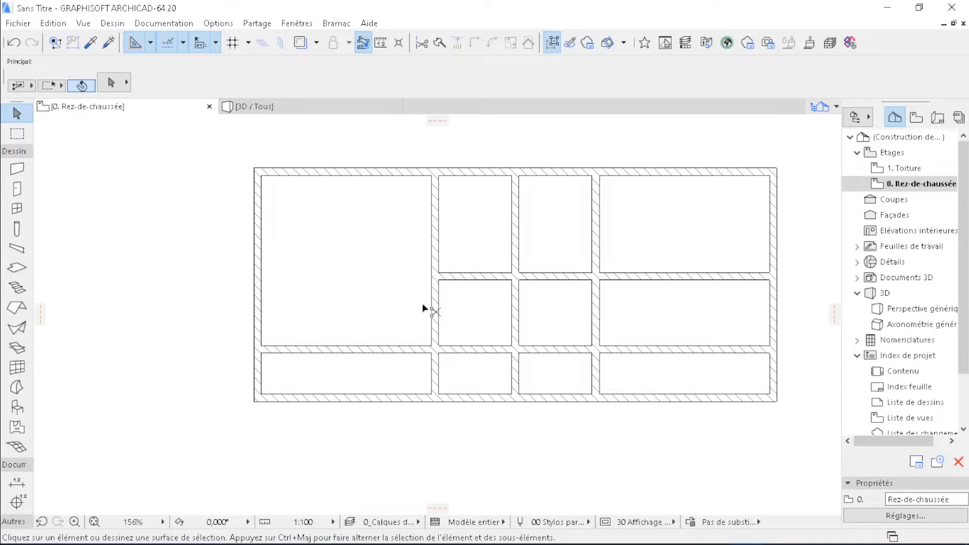
{"action": "left_click", "coordinate": [436, 311], "text": "ctrl"}
{"action": "left_click", "coordinate": [596, 312], "text": "ctrl"}
{"action": "left_click", "coordinate": [665, 276], "text": "ctrl"}
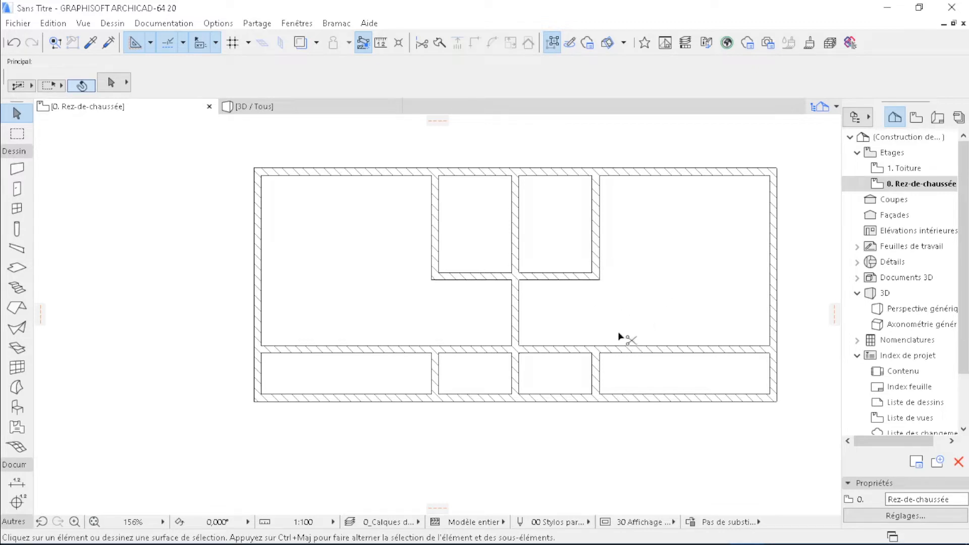
Trim away the lower cross wall's two middle bays on both sides of the central vertical wall
{"action": "left_click", "coordinate": [478, 349], "text": "ctrl"}
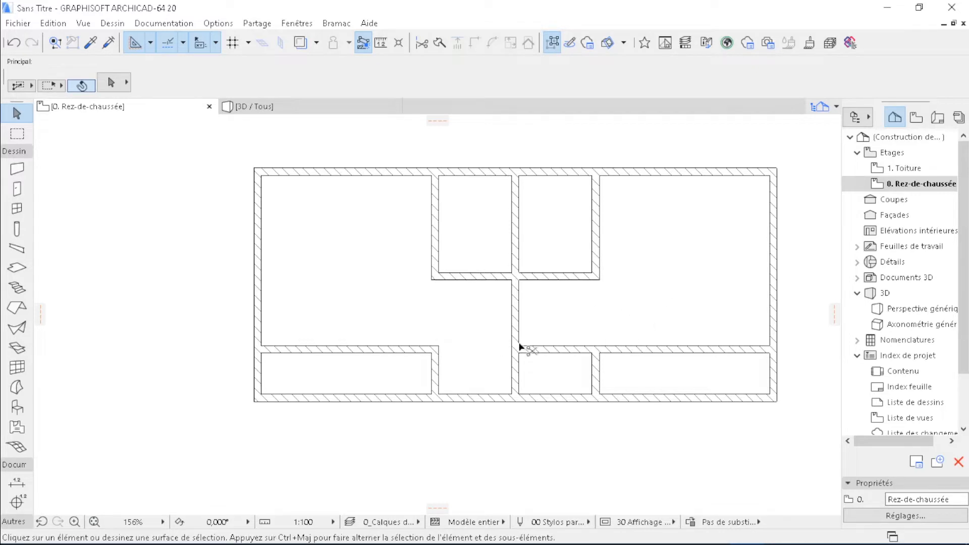
{"action": "left_click", "coordinate": [566, 349], "text": "ctrl"}
{"action": "scroll", "coordinate": [447, 330], "scroll_direction": "down", "scroll_amount": 2}
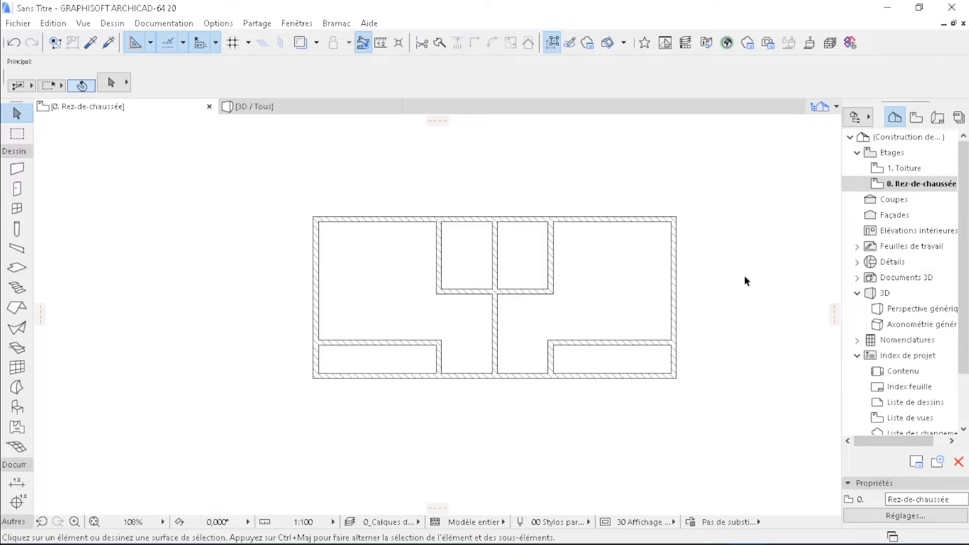
Switch the default slab to a basic structure of Isolation Int. - Polyuréthane and override its top, side and bottom surfaces with Béton - Brut
{"action": "scroll", "coordinate": [319, 209], "scroll_direction": "down", "scroll_amount": 2}
{"action": "scroll", "coordinate": [400, 194], "scroll_direction": "up", "scroll_amount": 4}
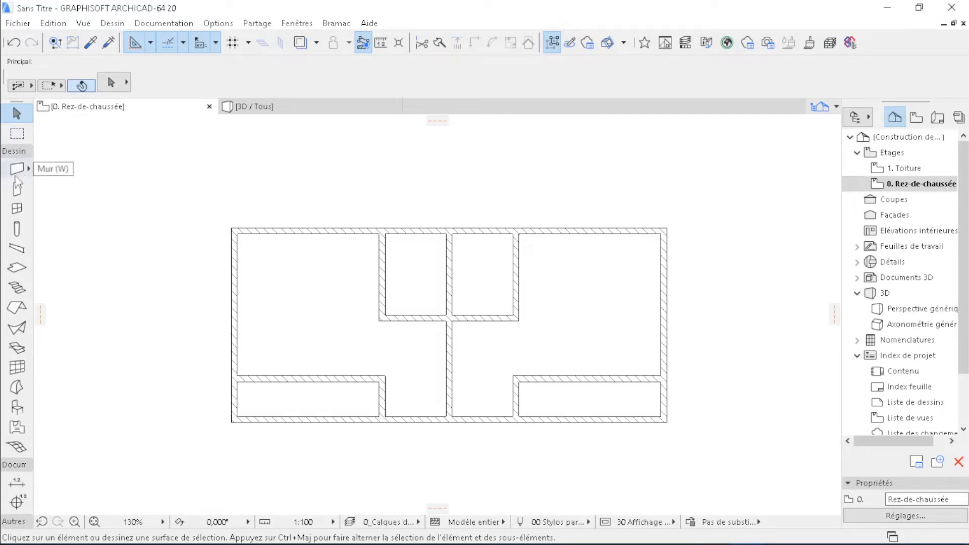
{"action": "double_click", "coordinate": [17, 268]}
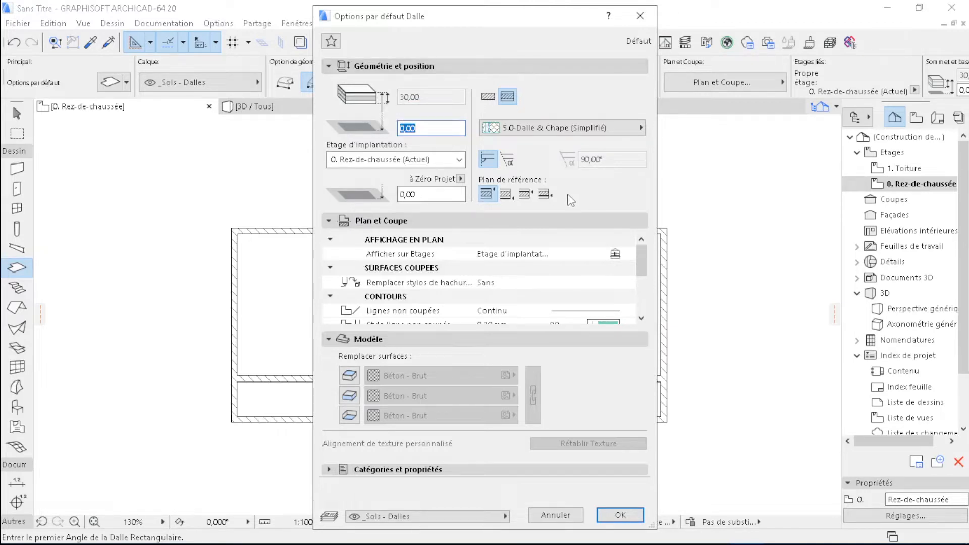
{"action": "left_click", "coordinate": [487, 99]}
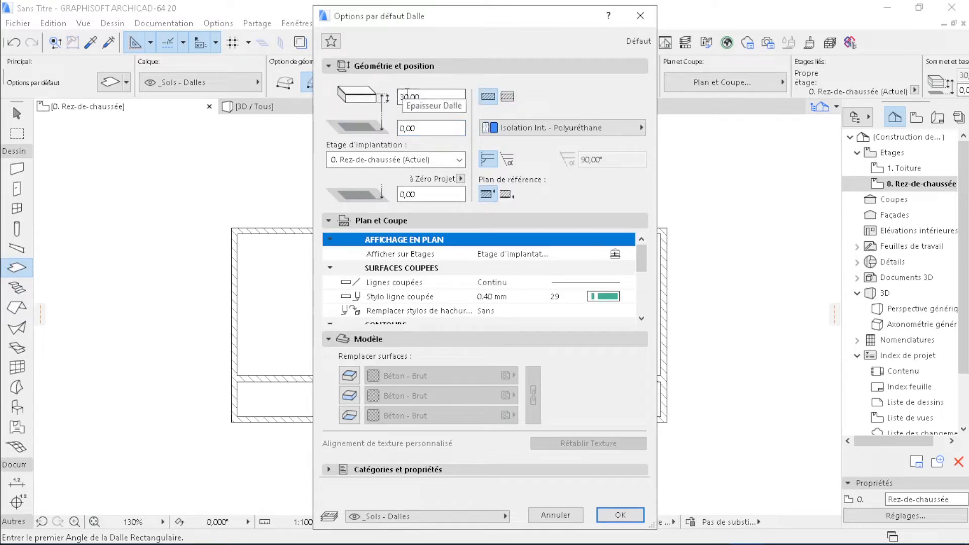
{"action": "left_click_drag", "start_coordinate": [423, 96], "coordinate": [390, 106]}
{"action": "left_click", "coordinate": [430, 97]}
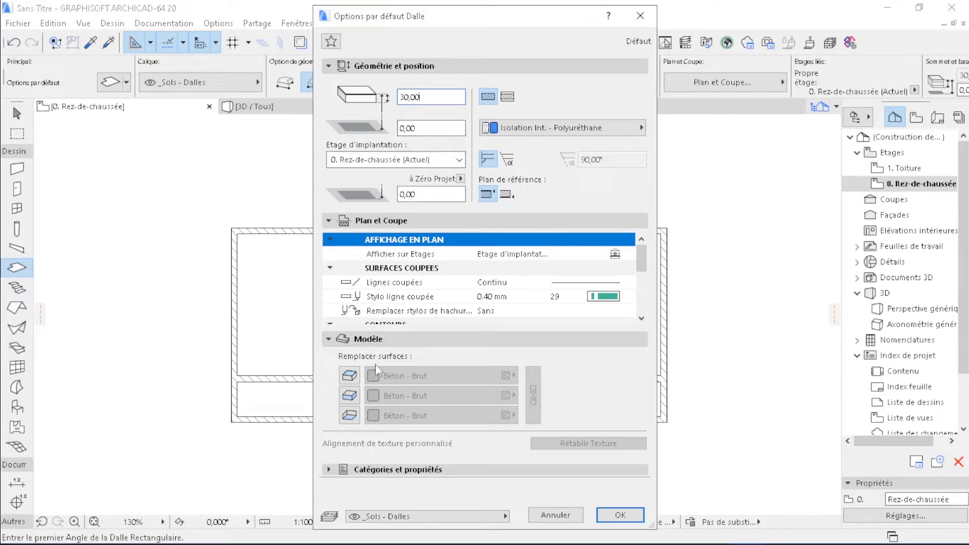
{"action": "left_click", "coordinate": [349, 376]}
{"action": "left_click", "coordinate": [348, 395]}
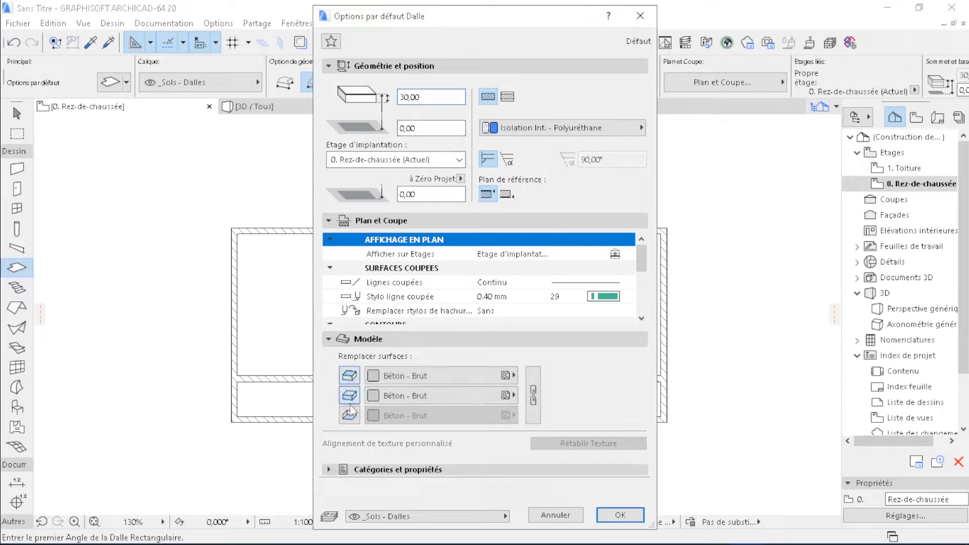
{"action": "left_click", "coordinate": [348, 415]}
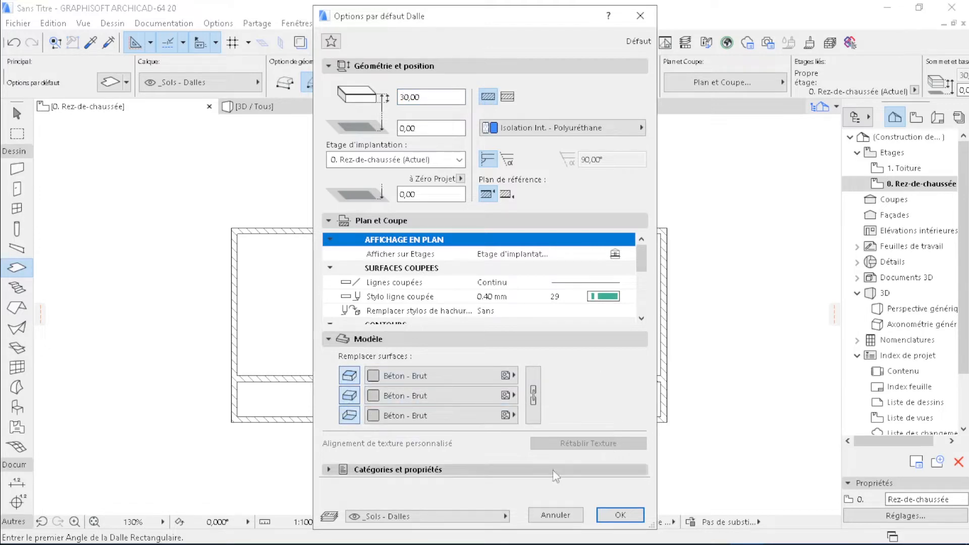
{"action": "left_click", "coordinate": [620, 515]}
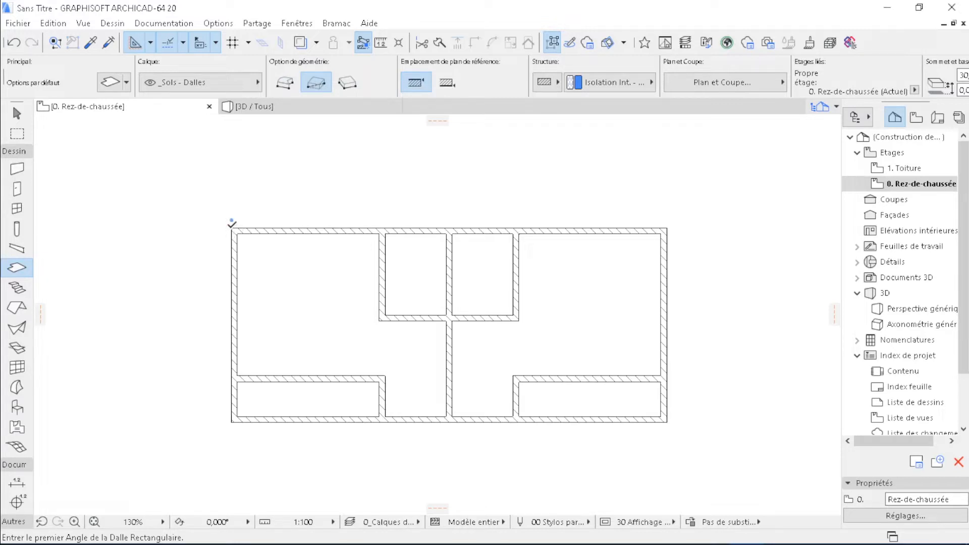
Draw a rectangular slab between opposite outer corners of the exterior walls, and inspect it in 3D before returning to the ground floor plan
{"action": "left_click", "coordinate": [232, 229]}
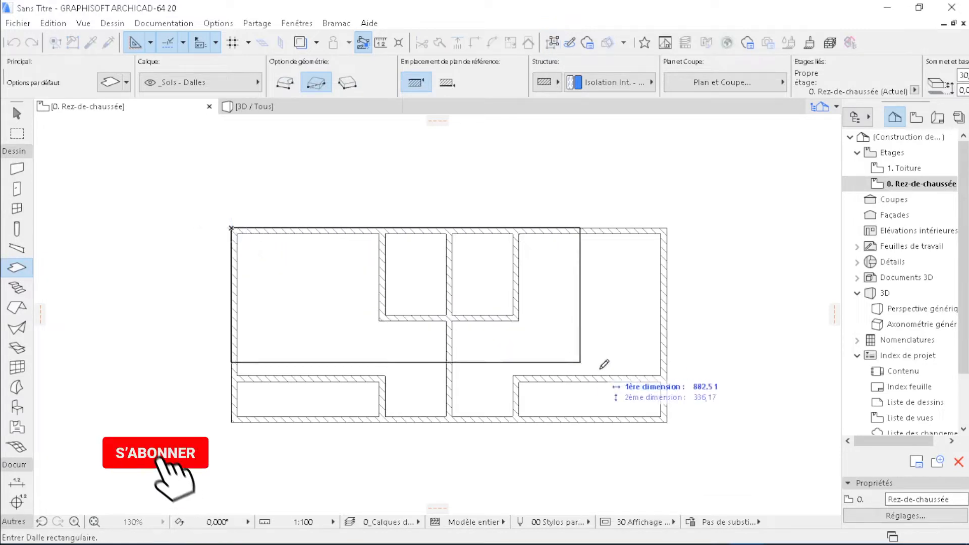
{"action": "left_click", "coordinate": [668, 422]}
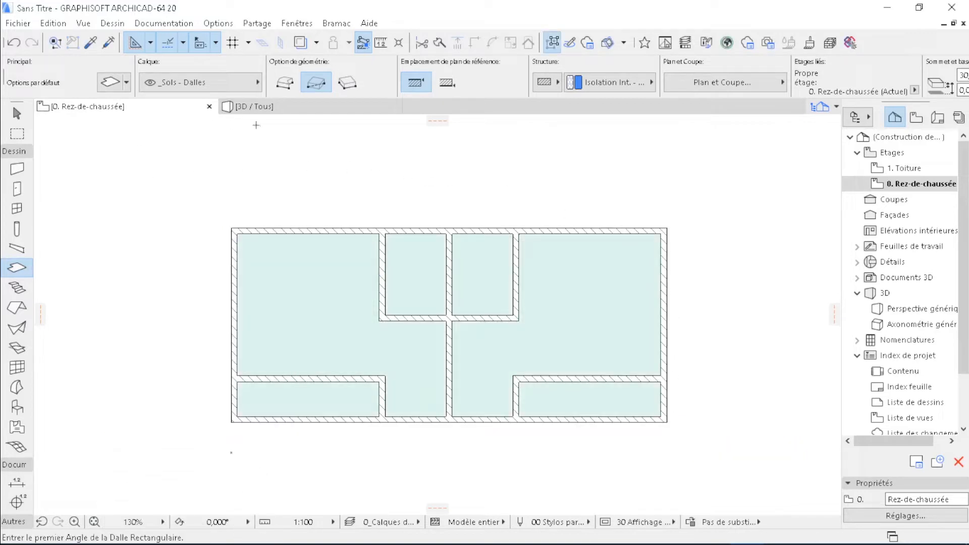
{"action": "left_click", "coordinate": [304, 111]}
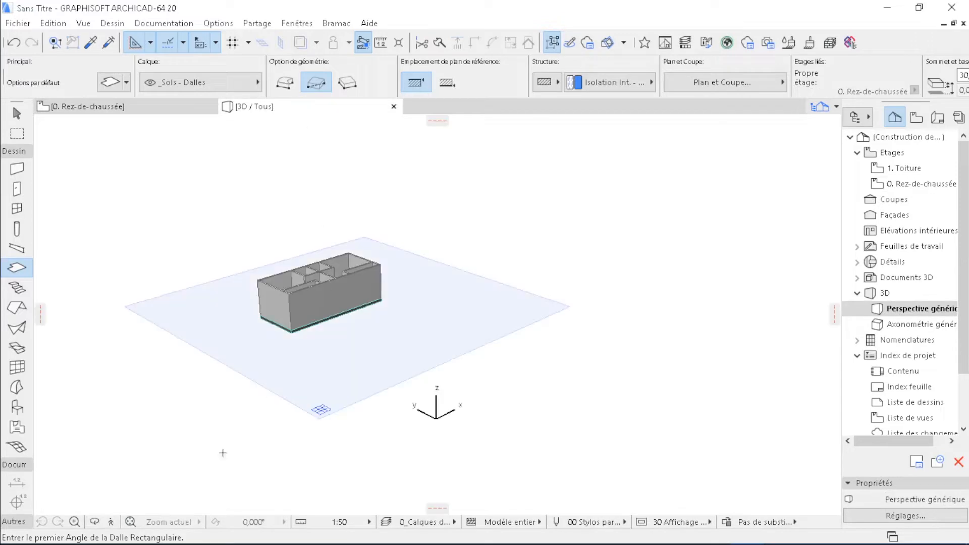
{"action": "scroll", "coordinate": [265, 251], "scroll_direction": "up", "scroll_amount": 6}
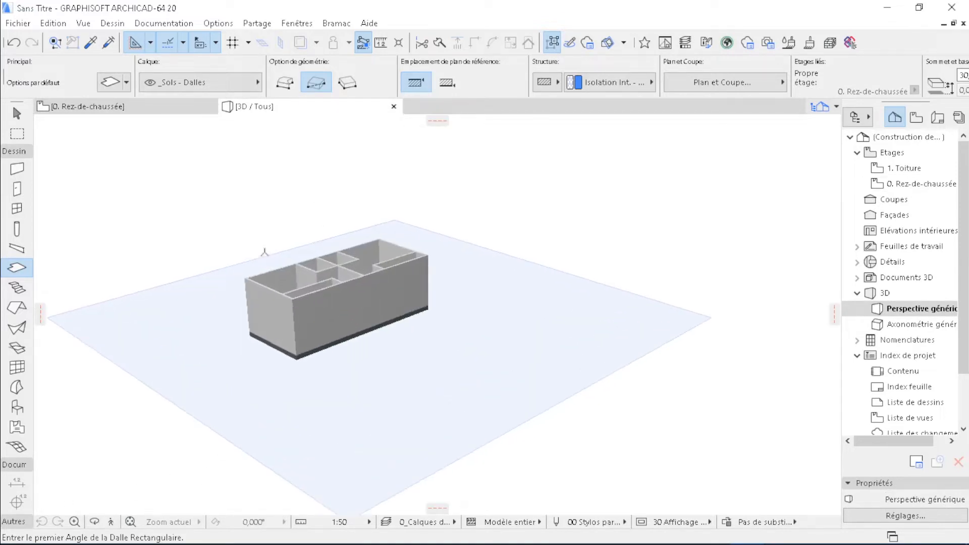
{"action": "scroll", "coordinate": [265, 252], "scroll_direction": "up", "scroll_amount": 2}
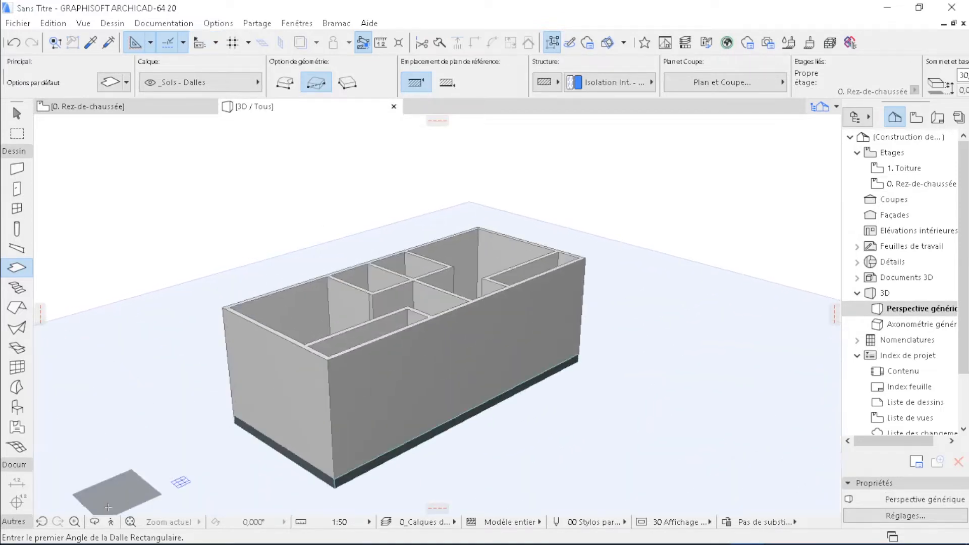
{"action": "left_click", "coordinate": [95, 522]}
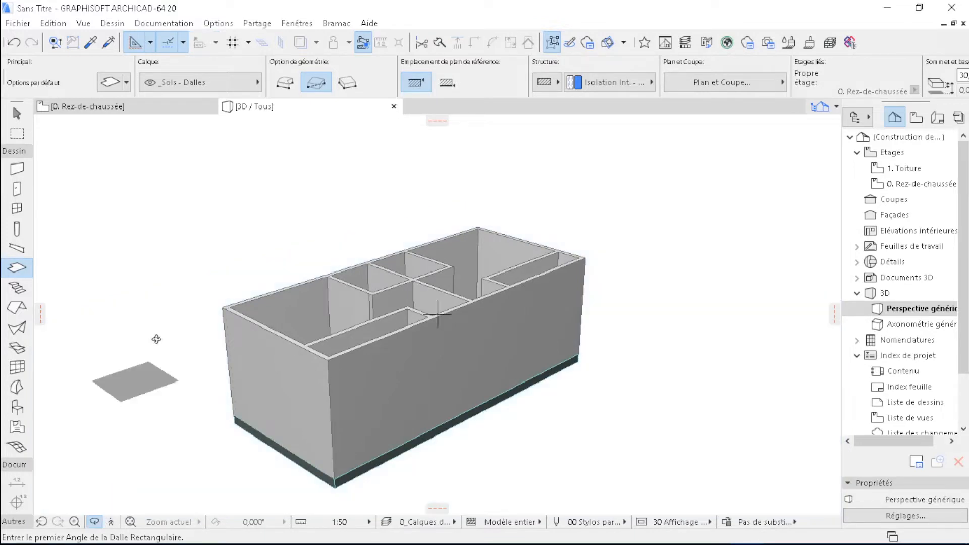
{"action": "left_click_drag", "start_coordinate": [440, 309], "coordinate": [212, 217]}
{"action": "left_click", "coordinate": [135, 106]}
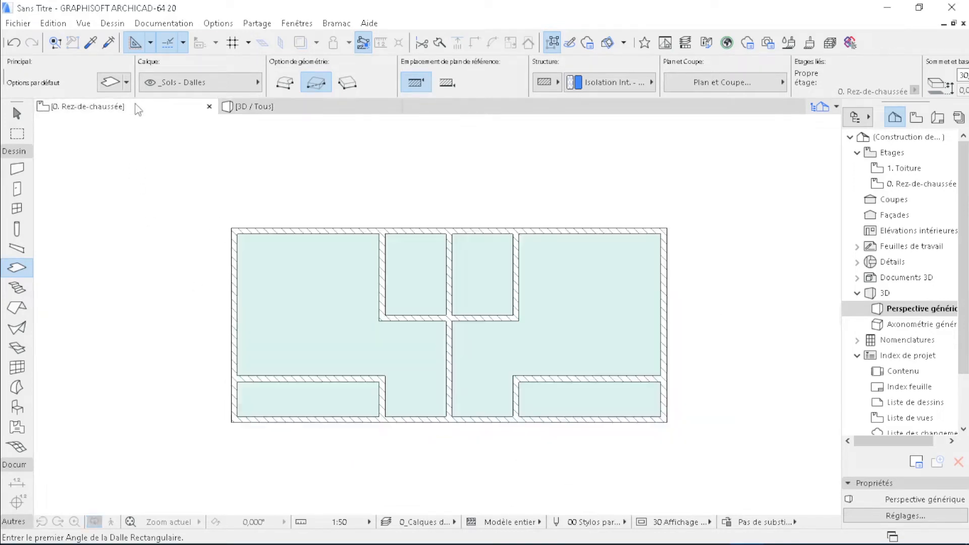
Choose the hinged door Porte 20 from Portes à charnières 20 as the default door and set its height to 220 cm
{"action": "left_click", "coordinate": [17, 114]}
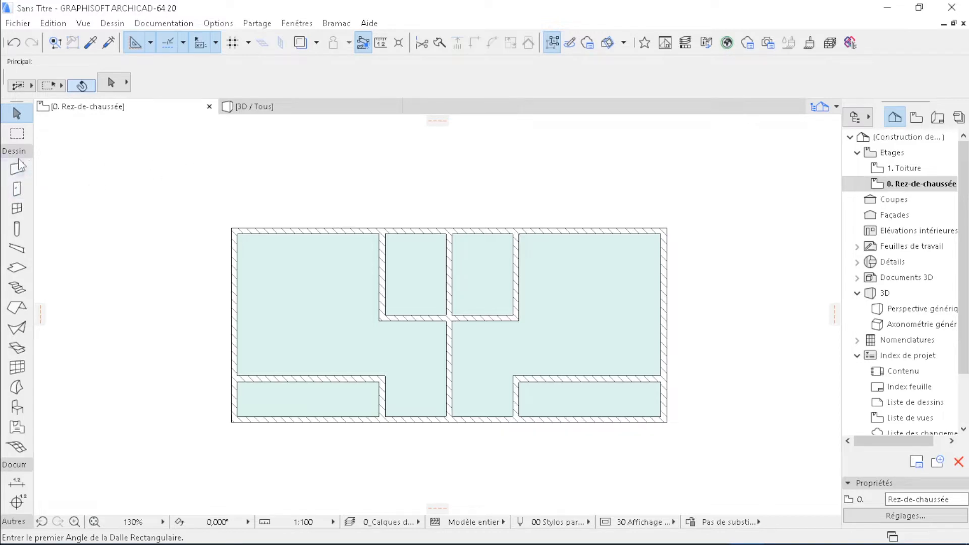
{"action": "left_click", "coordinate": [16, 191]}
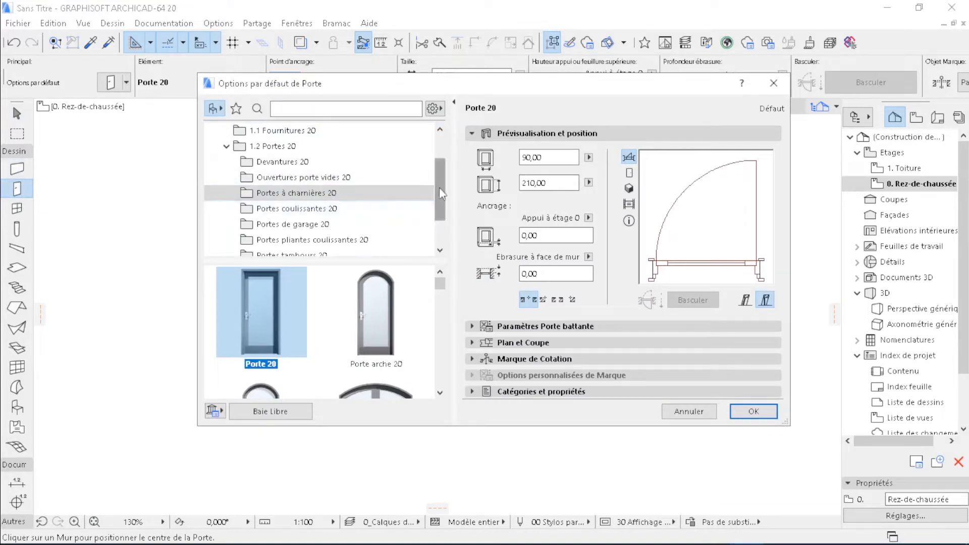
{"action": "left_click", "coordinate": [286, 197]}
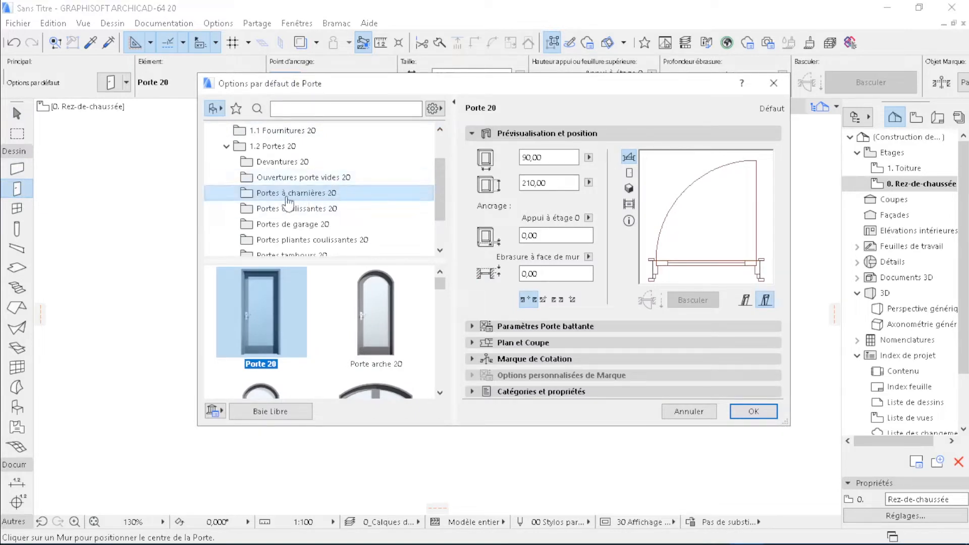
{"action": "left_click", "coordinate": [289, 312]}
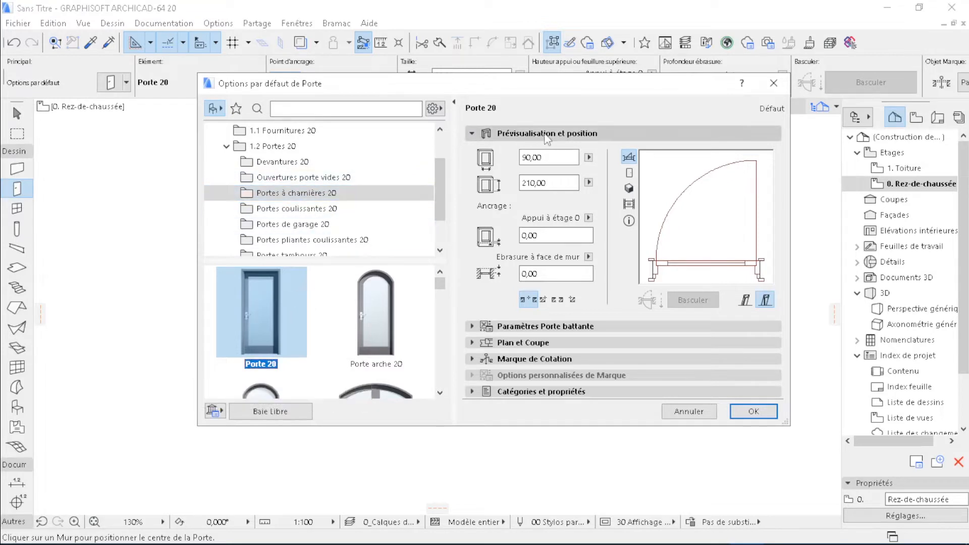
{"action": "double_click", "coordinate": [555, 187]}
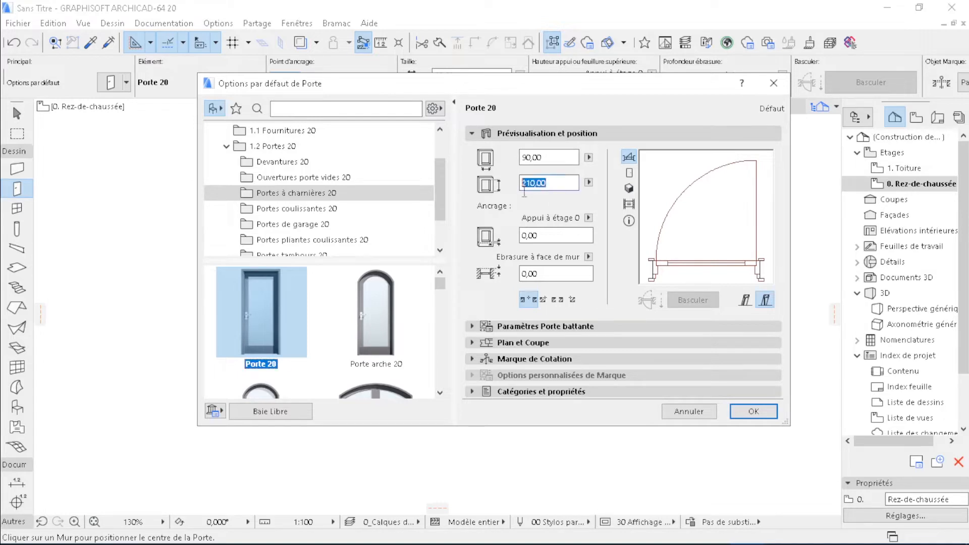
{"action": "type", "text": "220,00"}
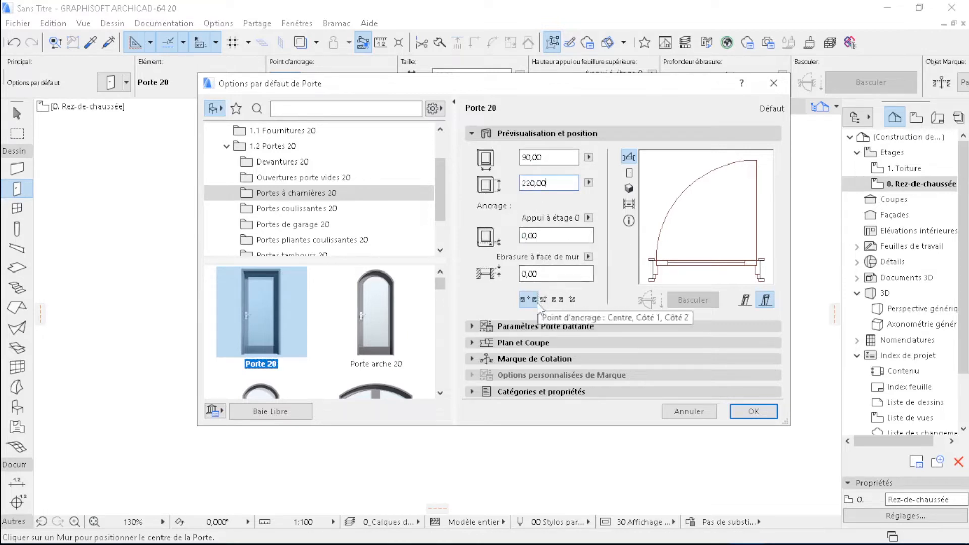
Give the default door a Prairie leaf and a Poignée 6 handle
{"action": "left_click", "coordinate": [517, 329]}
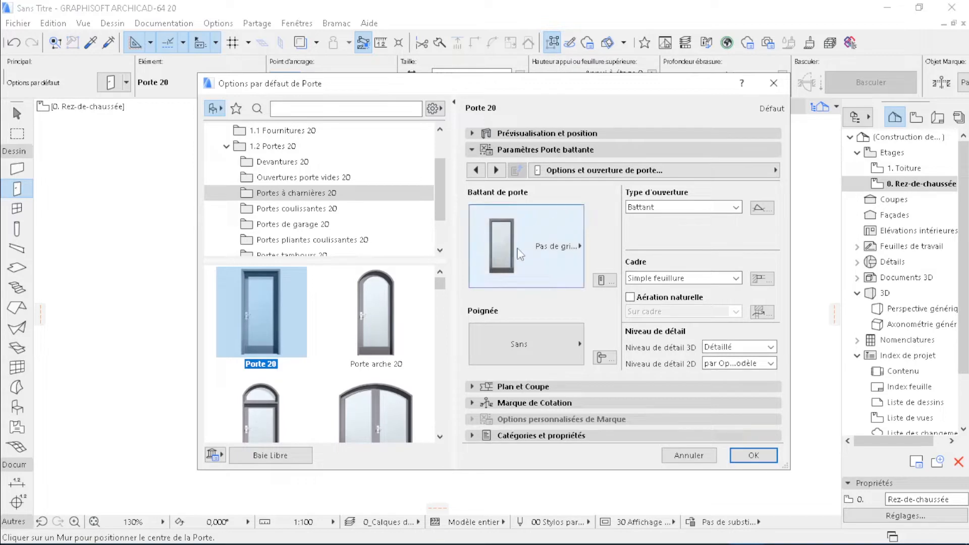
{"action": "left_click", "coordinate": [558, 249]}
{"action": "left_click", "coordinate": [652, 228]}
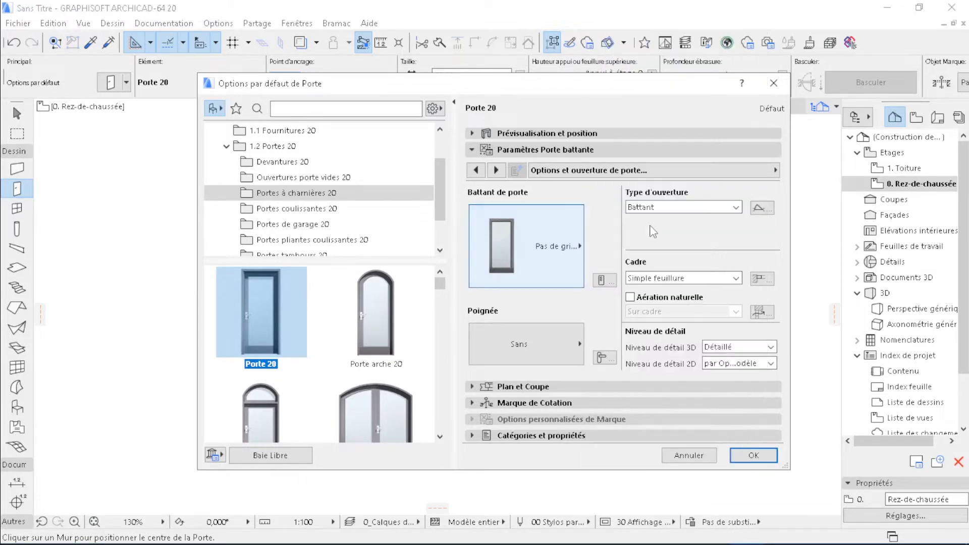
{"action": "left_click", "coordinate": [548, 253]}
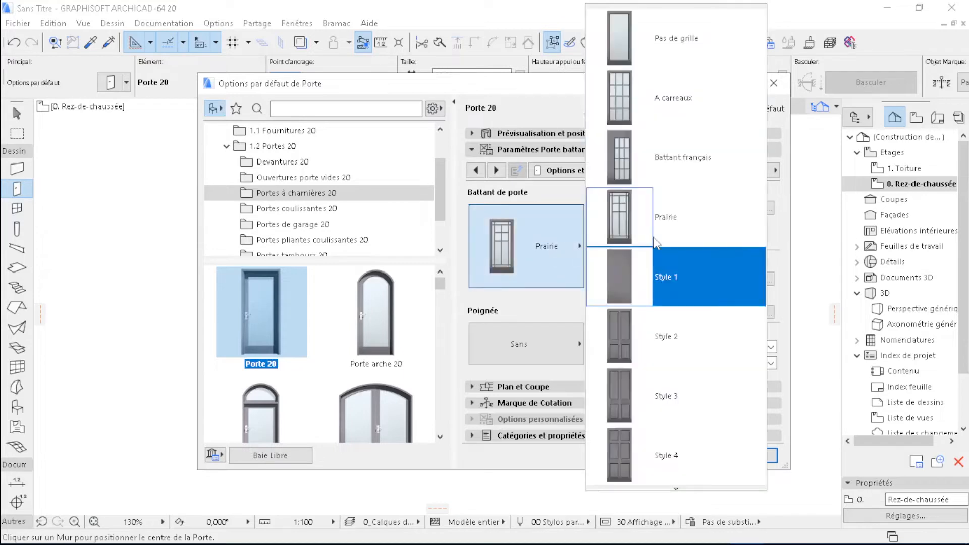
{"action": "scroll", "coordinate": [688, 286], "scroll_direction": "down", "scroll_amount": 3}
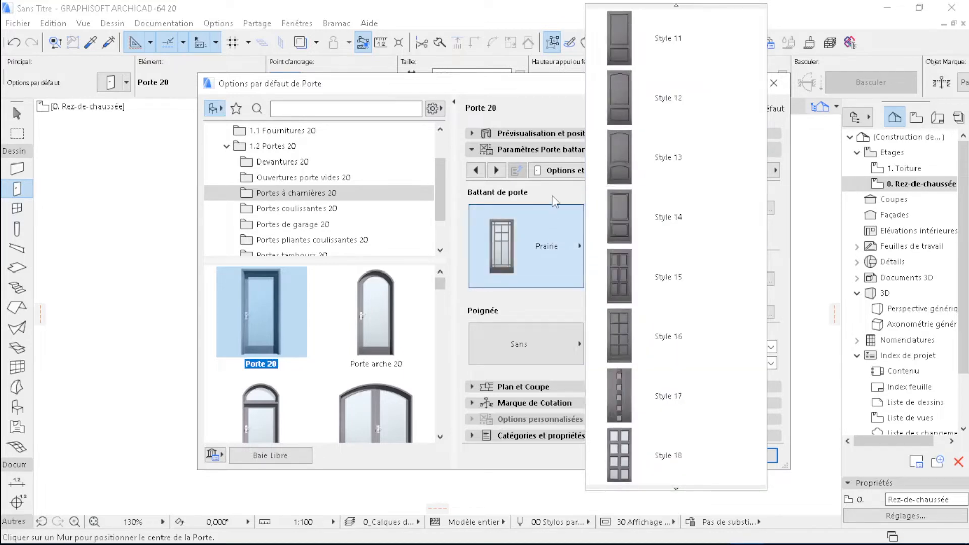
{"action": "left_click", "coordinate": [558, 237]}
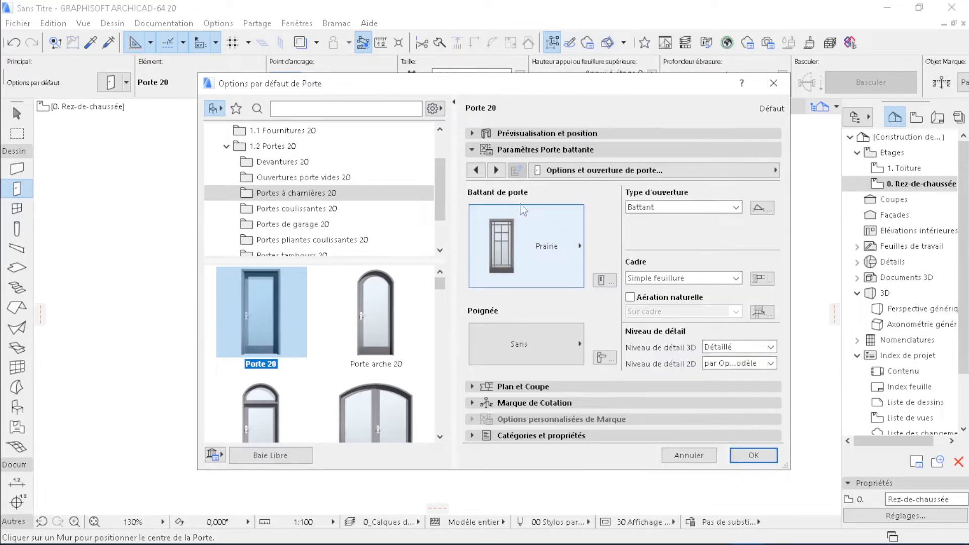
{"action": "left_click", "coordinate": [568, 346]}
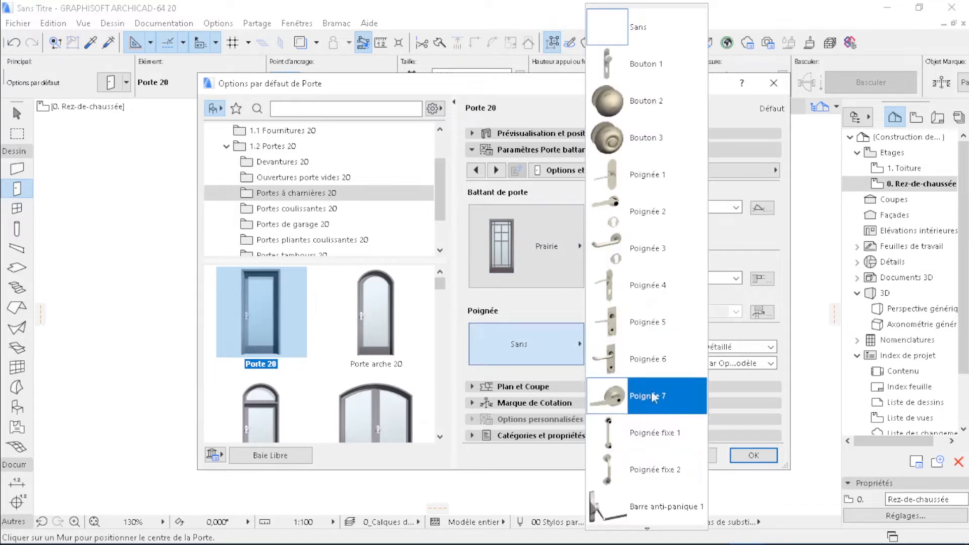
{"action": "left_click", "coordinate": [653, 353]}
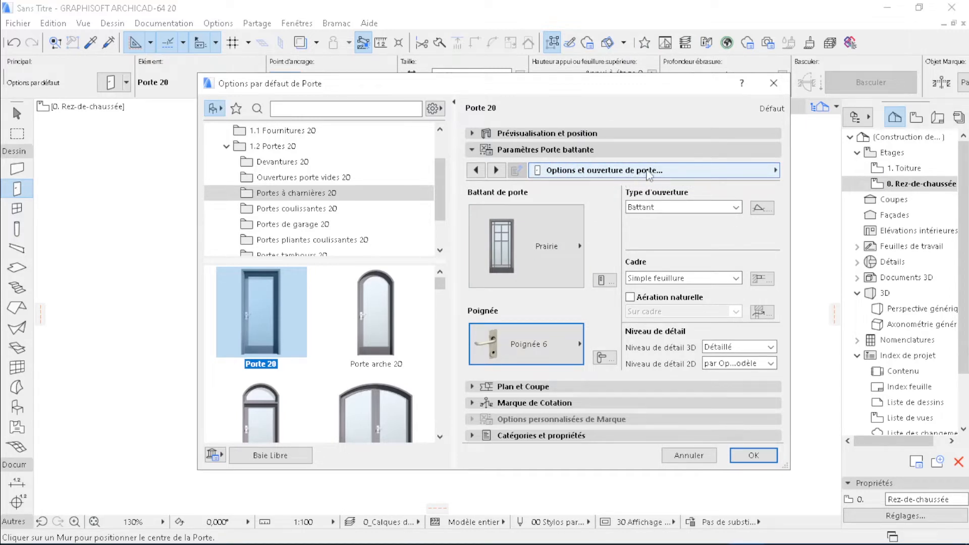
Override the model view options for the default door's 3D projections, turn off its opening line, and apply the door settings
{"action": "left_click", "coordinate": [649, 173]}
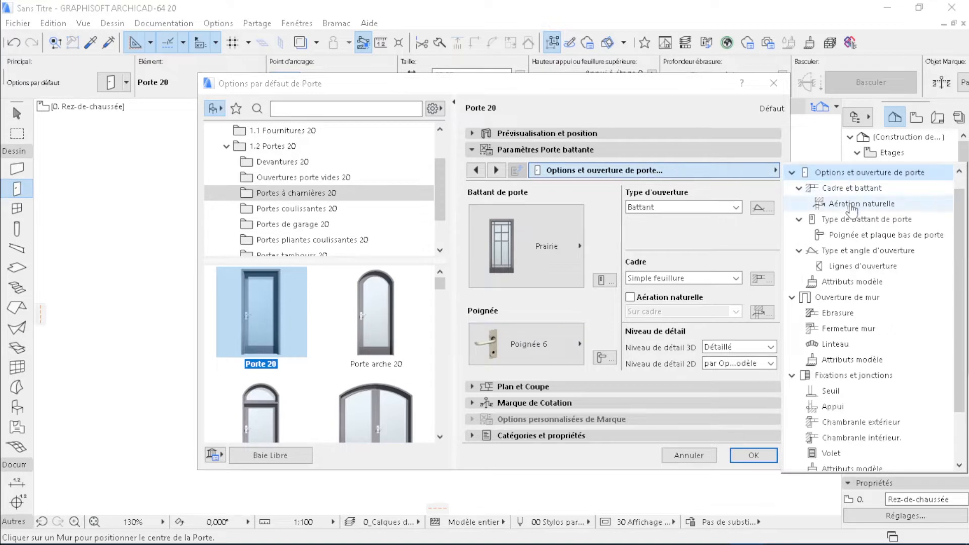
{"action": "left_click", "coordinate": [850, 267]}
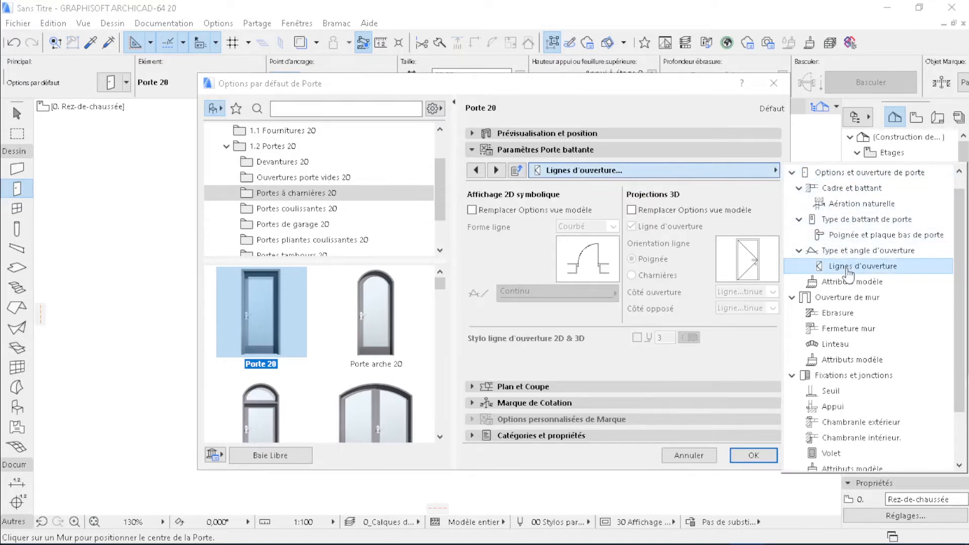
{"action": "left_click", "coordinate": [634, 213]}
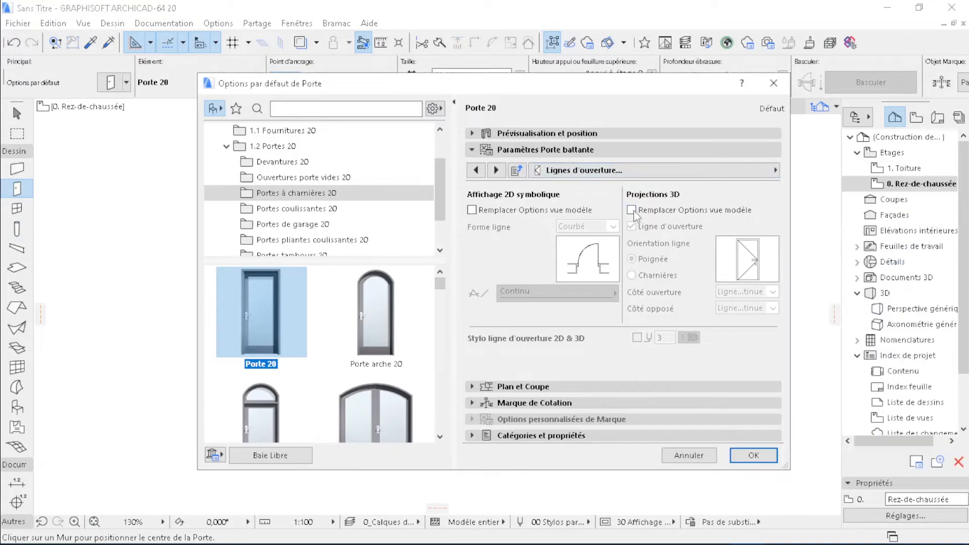
{"action": "left_click", "coordinate": [632, 210]}
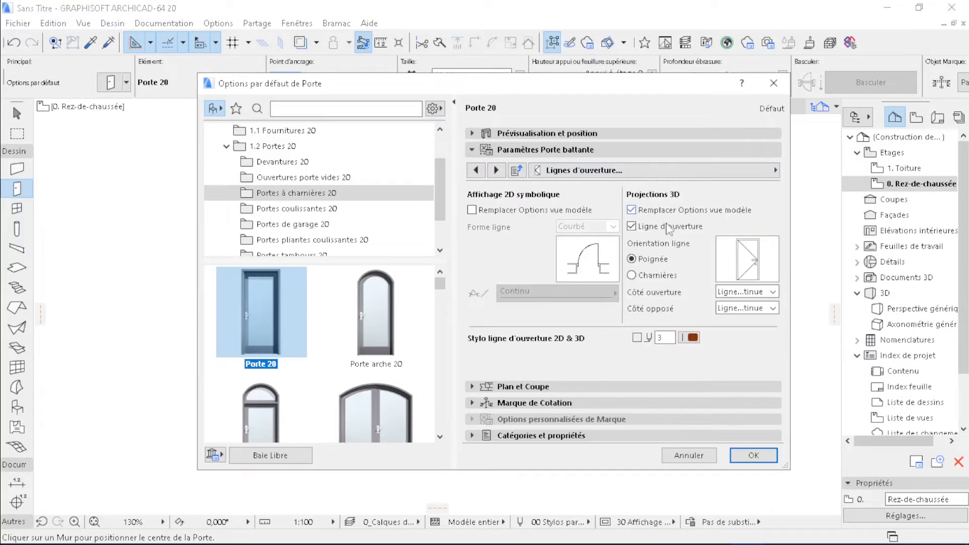
{"action": "left_click", "coordinate": [632, 228]}
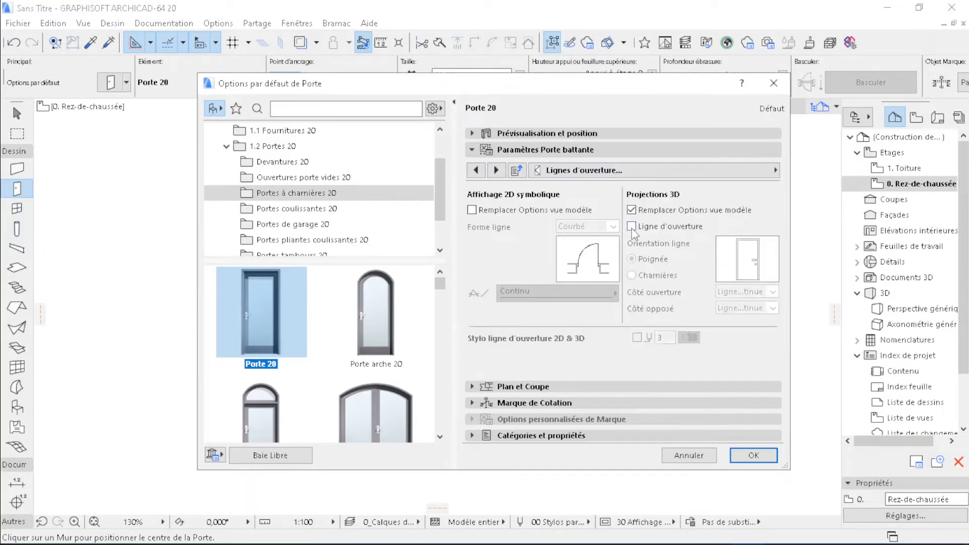
{"action": "left_click", "coordinate": [754, 455]}
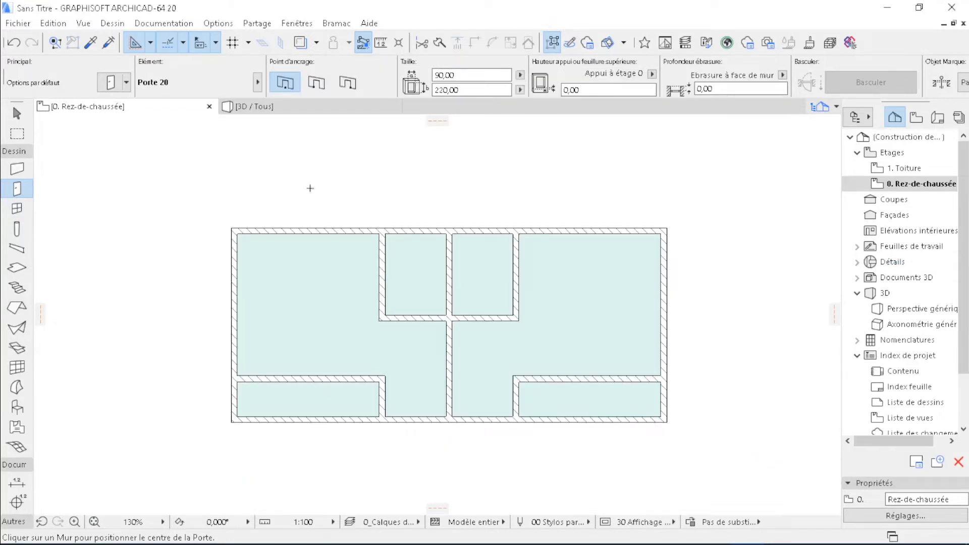
Place a side-anchored door at the inner right corner of the lower-left room's upper wall, hinged at that corner and opening into the room
{"action": "scroll", "coordinate": [334, 393], "scroll_direction": "up", "scroll_amount": 5}
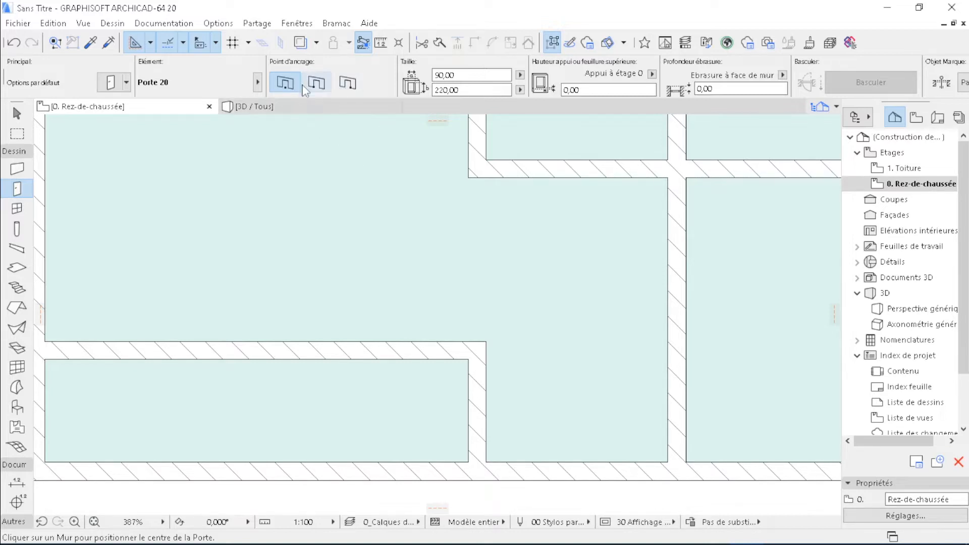
{"action": "left_click", "coordinate": [347, 84]}
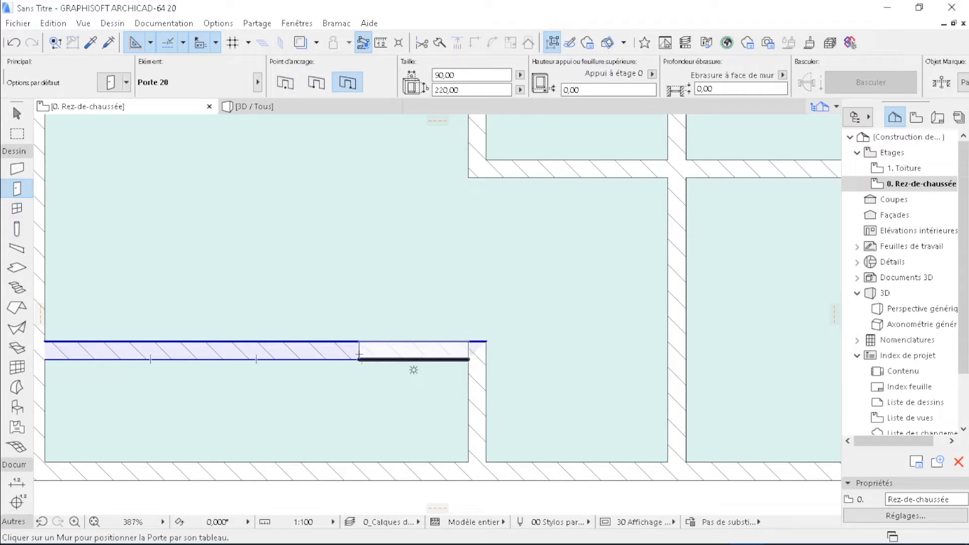
{"action": "left_click", "coordinate": [317, 85]}
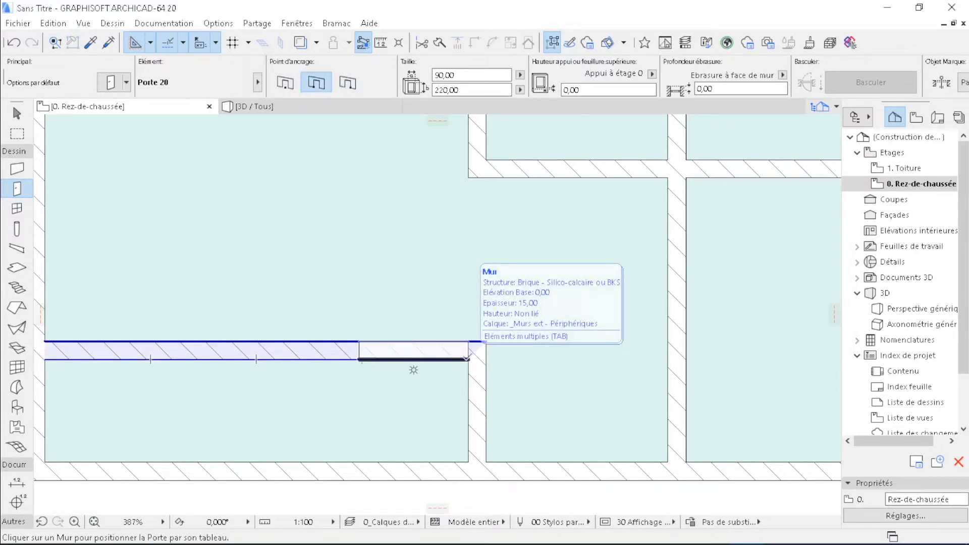
{"action": "left_click", "coordinate": [467, 359]}
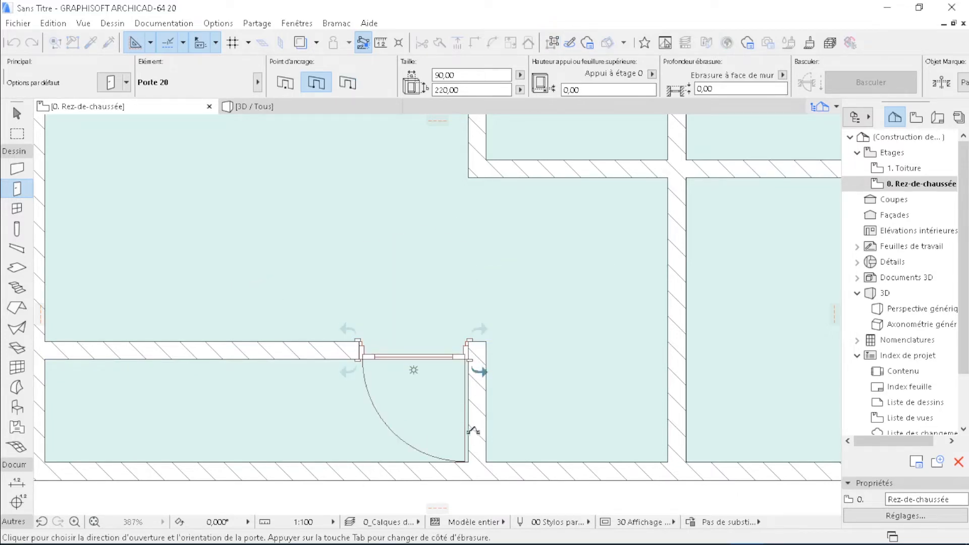
{"action": "left_click", "coordinate": [493, 480]}
{"action": "scroll", "coordinate": [348, 320], "scroll_direction": "down", "scroll_amount": 3}
{"action": "scroll", "coordinate": [349, 321], "scroll_direction": "down", "scroll_amount": 2}
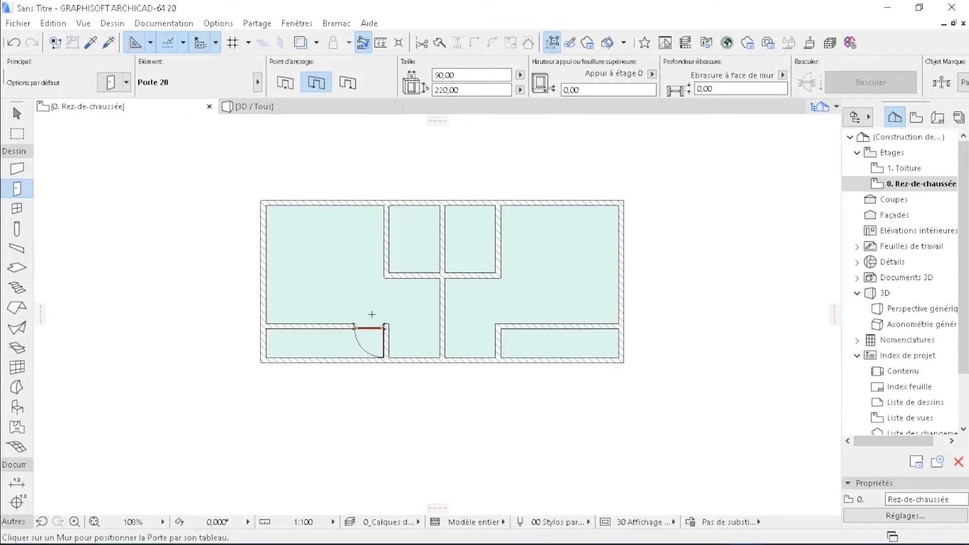
Place the mirrored door at the inner left corner of the lower-right room's upper wall, hinged at that corner and opening into the room
{"action": "scroll", "coordinate": [543, 348], "scroll_direction": "up", "scroll_amount": 6}
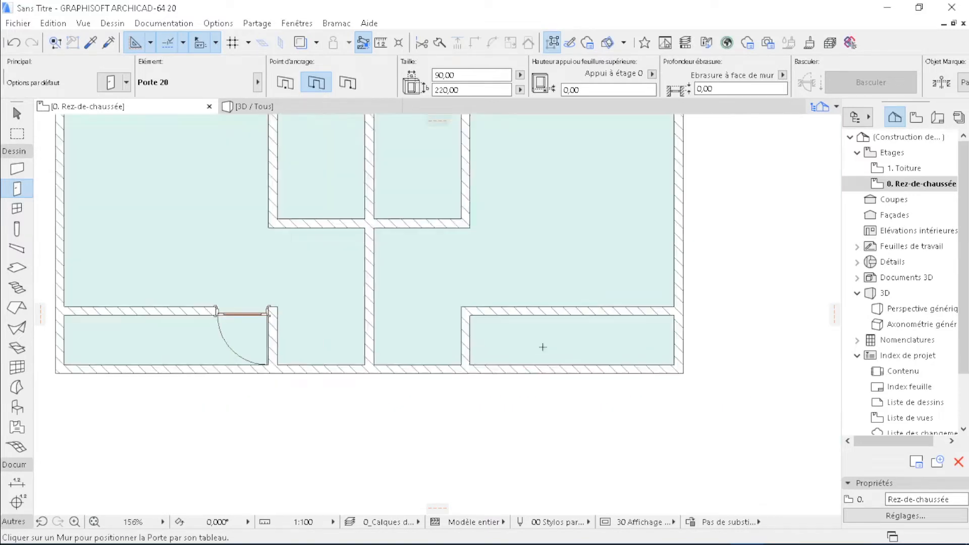
{"action": "left_click", "coordinate": [346, 83]}
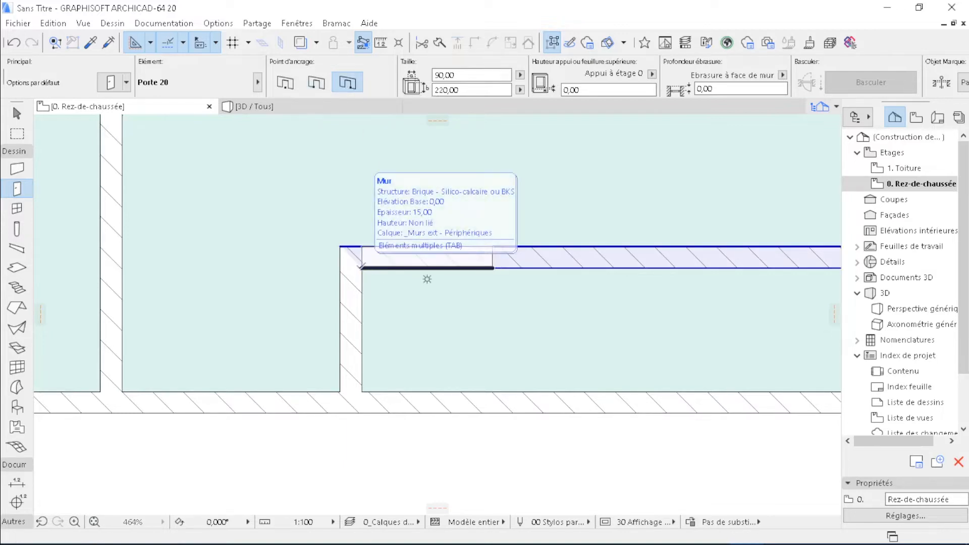
{"action": "left_click", "coordinate": [362, 268]}
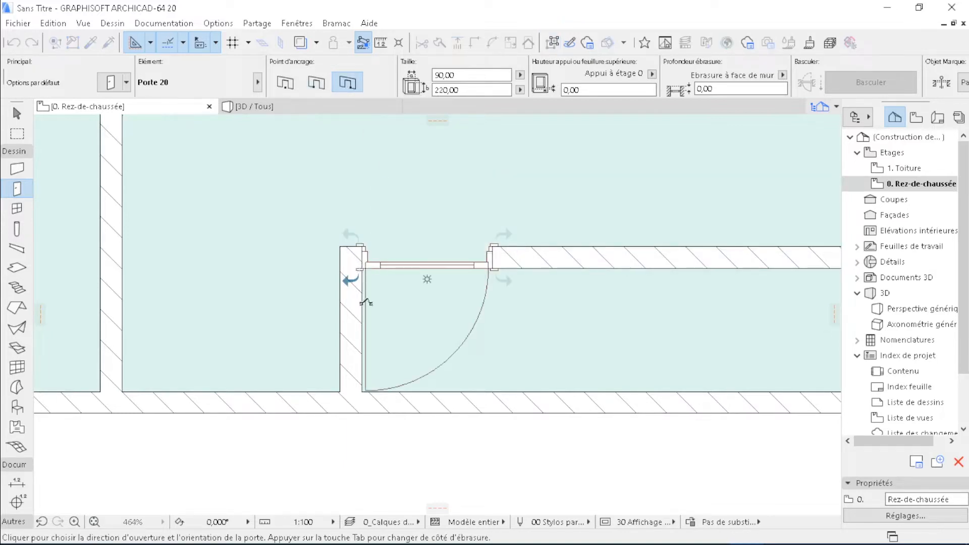
{"action": "left_click", "coordinate": [334, 479]}
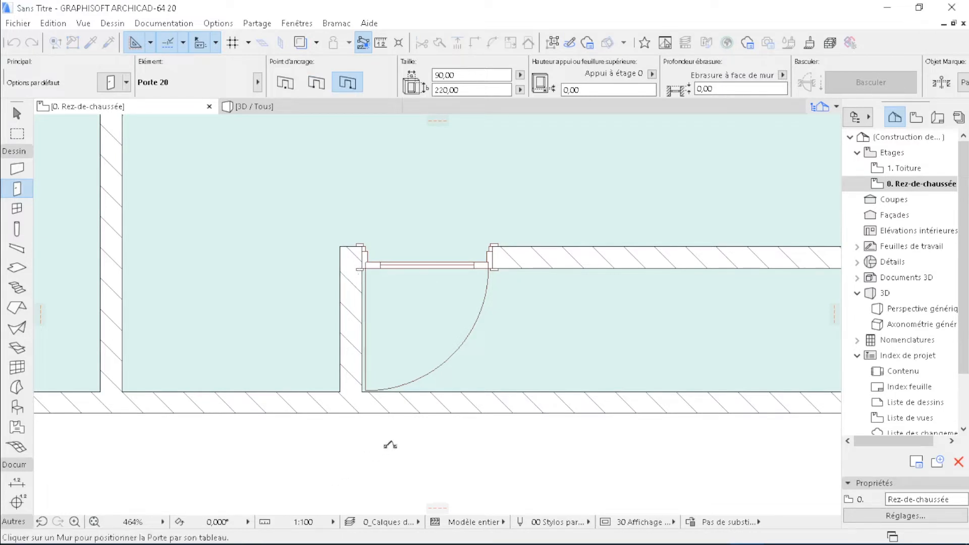
{"action": "scroll", "coordinate": [536, 333], "scroll_direction": "down", "scroll_amount": 8}
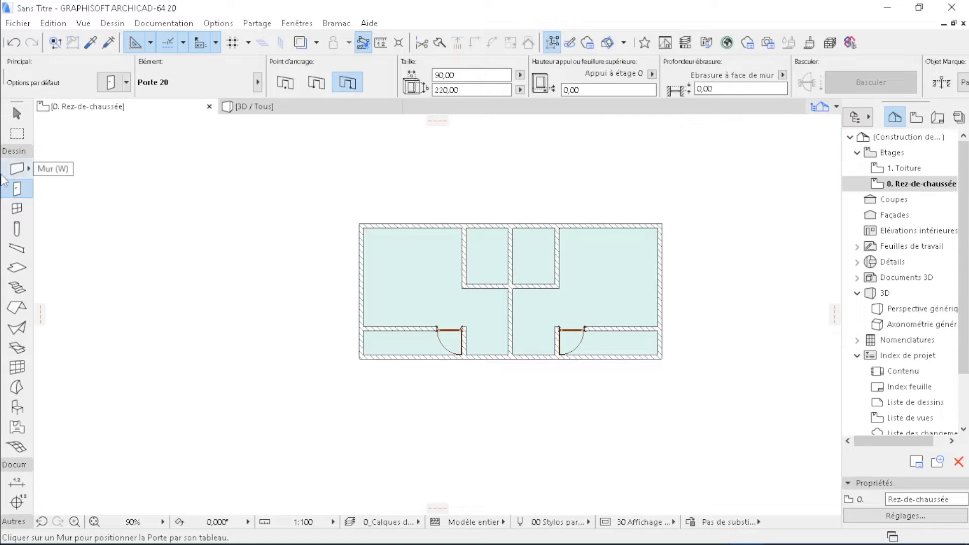
Give the default door a Style 2 leaf
{"action": "double_click", "coordinate": [18, 189]}
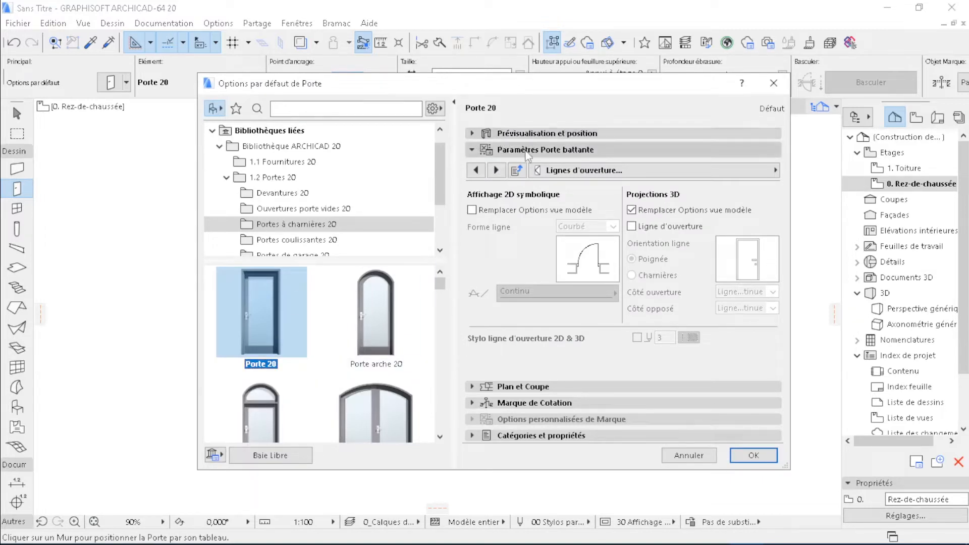
{"action": "left_click", "coordinate": [644, 172]}
{"action": "scroll", "coordinate": [795, 188], "scroll_direction": "up", "scroll_amount": 3}
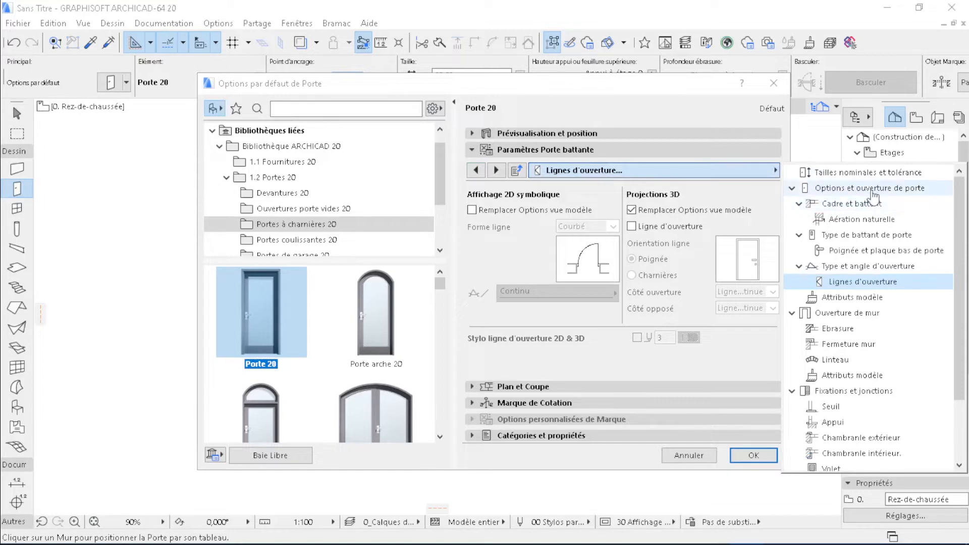
{"action": "left_click", "coordinate": [872, 188]}
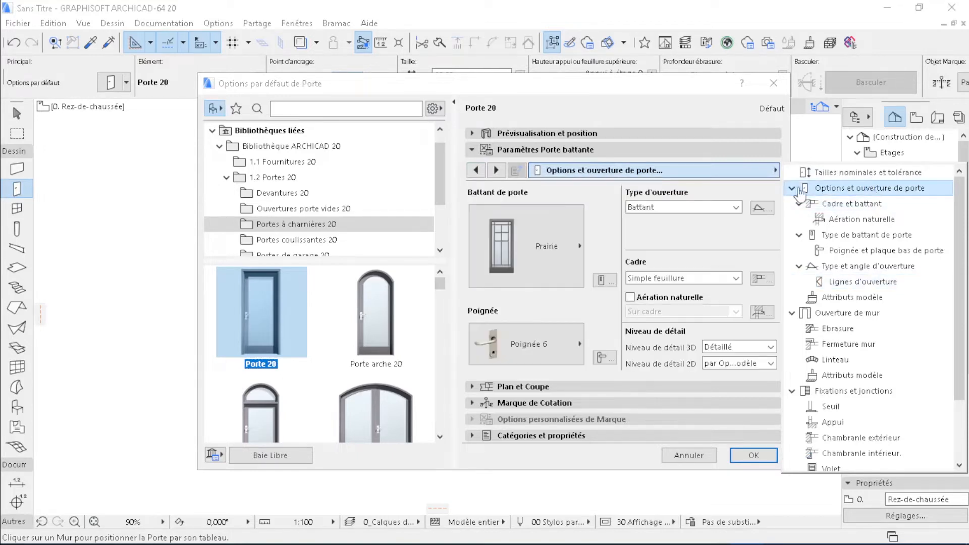
{"action": "left_click", "coordinate": [535, 263]}
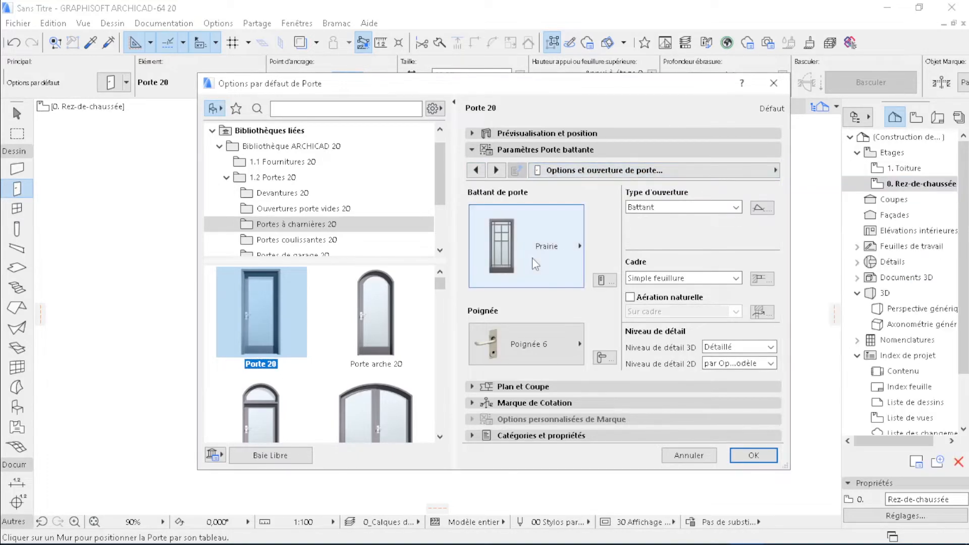
{"action": "left_click", "coordinate": [532, 257]}
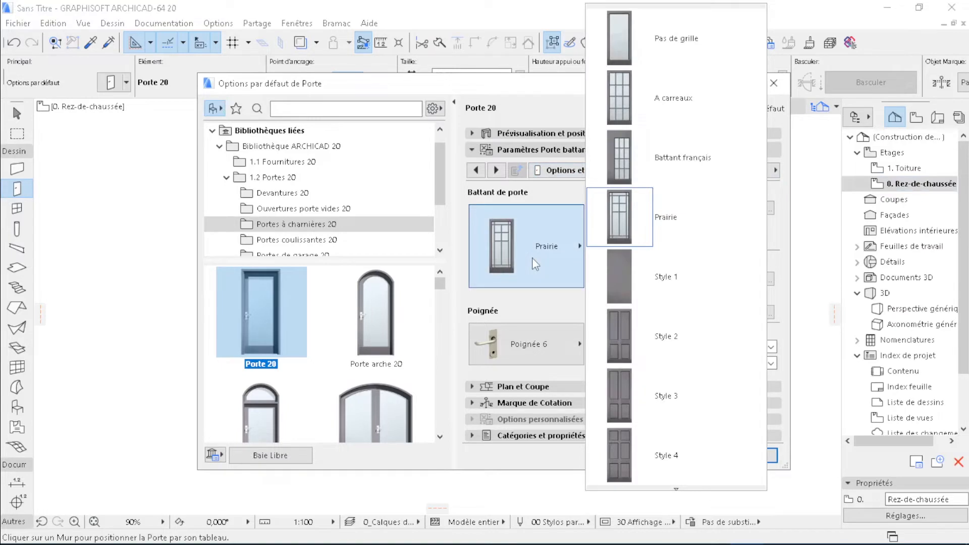
{"action": "left_click", "coordinate": [655, 344]}
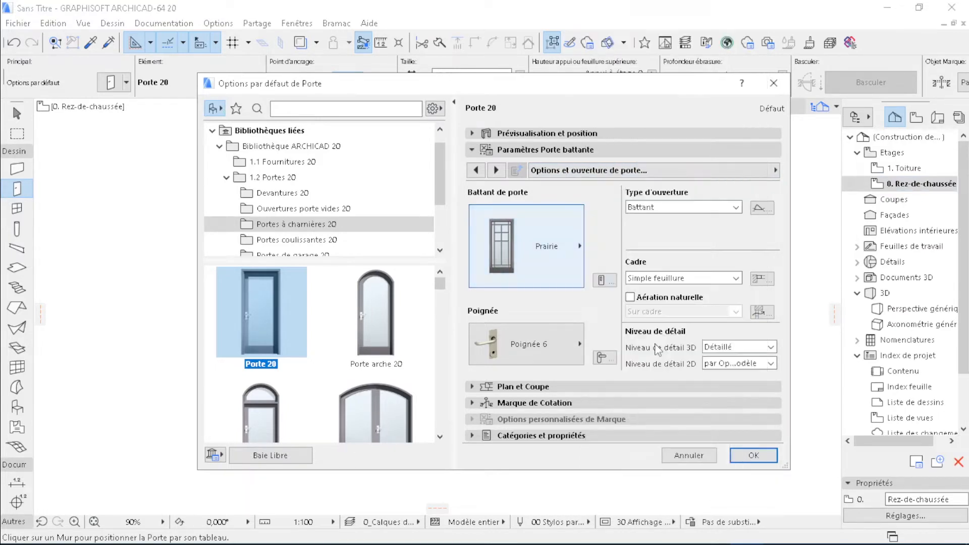
Set the default door's width to 70 cm and apply the door settings
{"action": "left_click", "coordinate": [537, 134]}
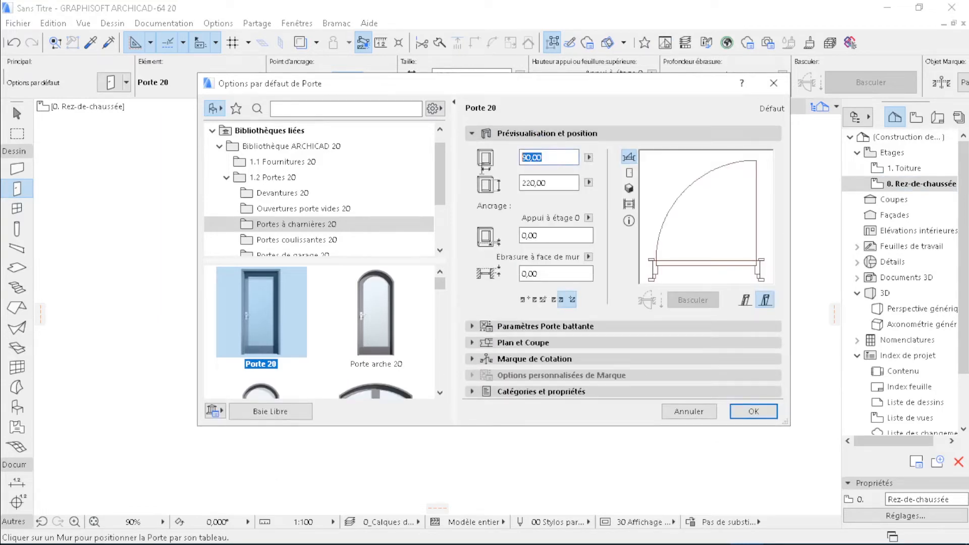
{"action": "type", "text": "7"}
{"action": "left_click", "coordinate": [754, 412]}
Place a side-anchored door at the lower end of the upper-left small room's left wall, hinged at the corner and opening into the room
{"action": "scroll", "coordinate": [478, 293], "scroll_direction": "up", "scroll_amount": 5}
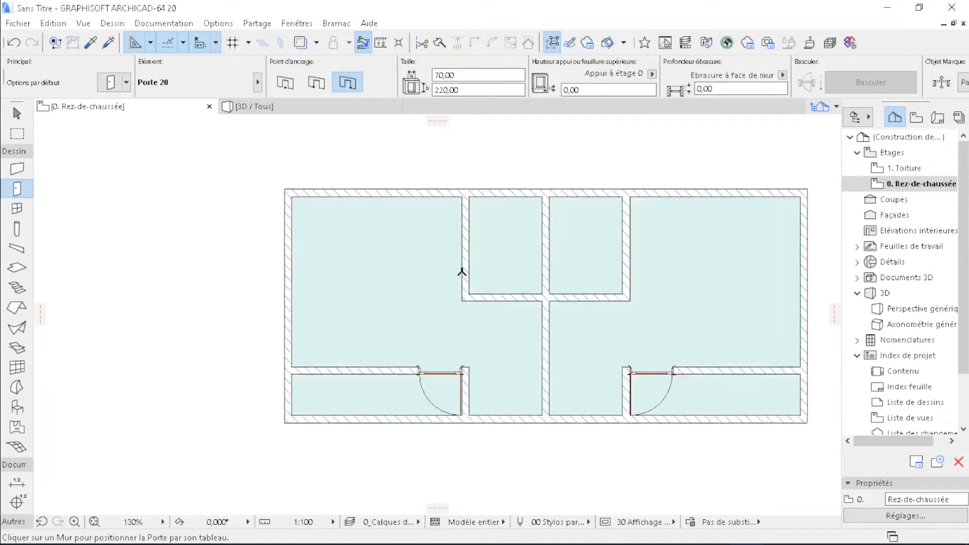
{"action": "left_click", "coordinate": [316, 82]}
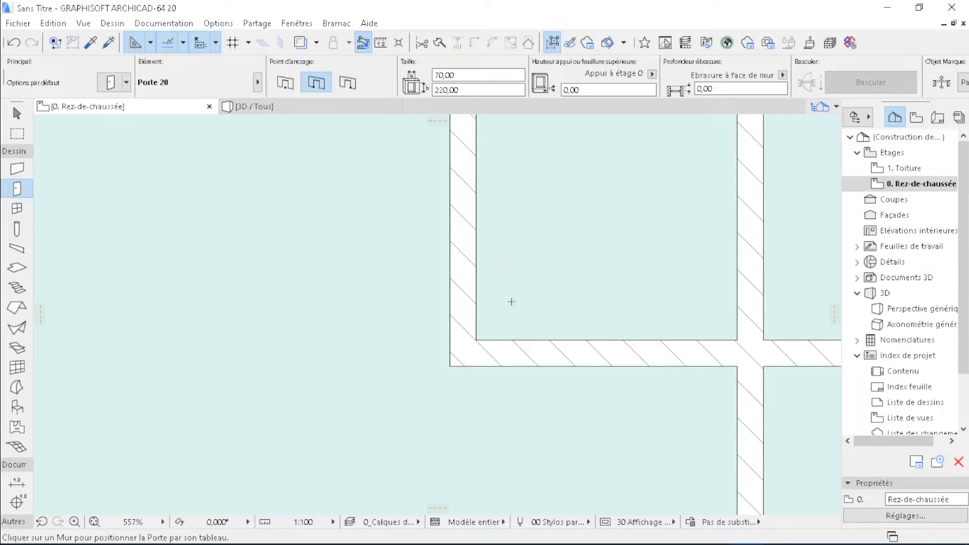
{"action": "left_click", "coordinate": [486, 279]}
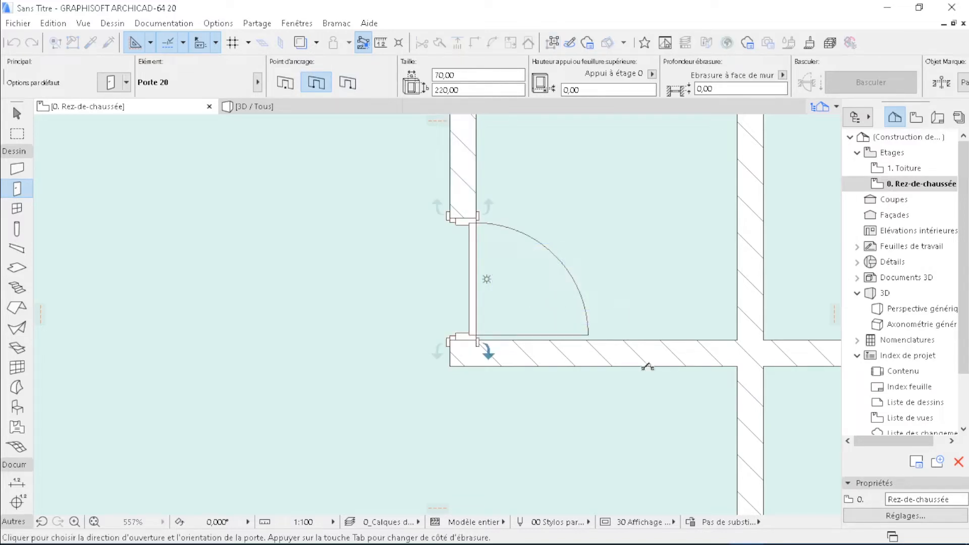
{"action": "left_click", "coordinate": [511, 353]}
Place the mirrored door at the lower end of the upper-right small room's right wall, hinged at the corner and opening into the room
{"action": "scroll", "coordinate": [162, 287], "scroll_direction": "down", "scroll_amount": 4}
{"action": "scroll", "coordinate": [631, 326], "scroll_direction": "up", "scroll_amount": 4}
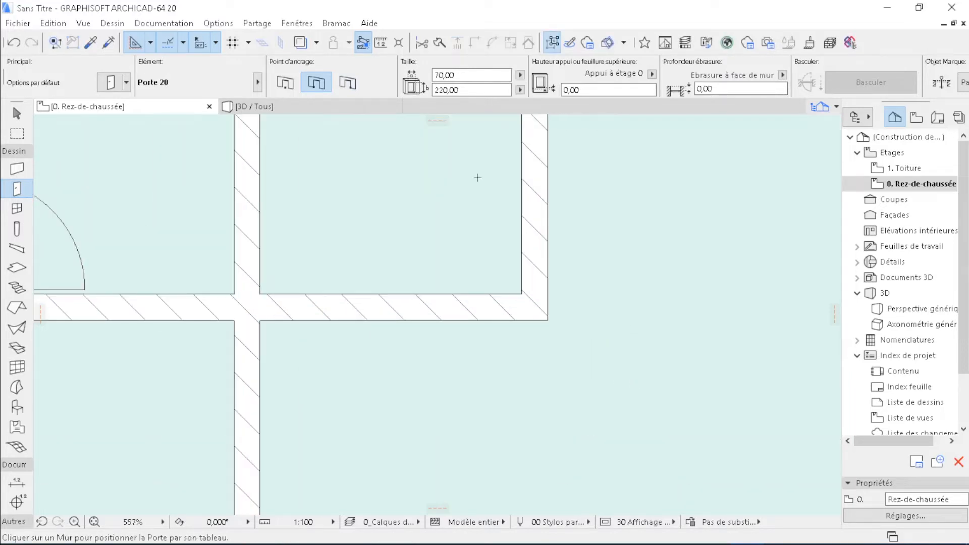
{"action": "left_click", "coordinate": [348, 82]}
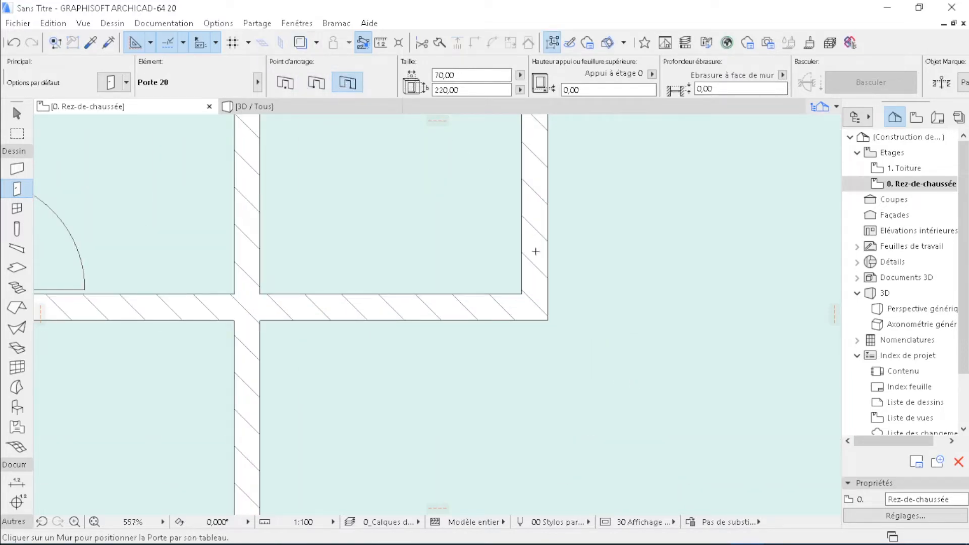
{"action": "left_click", "coordinate": [317, 82]}
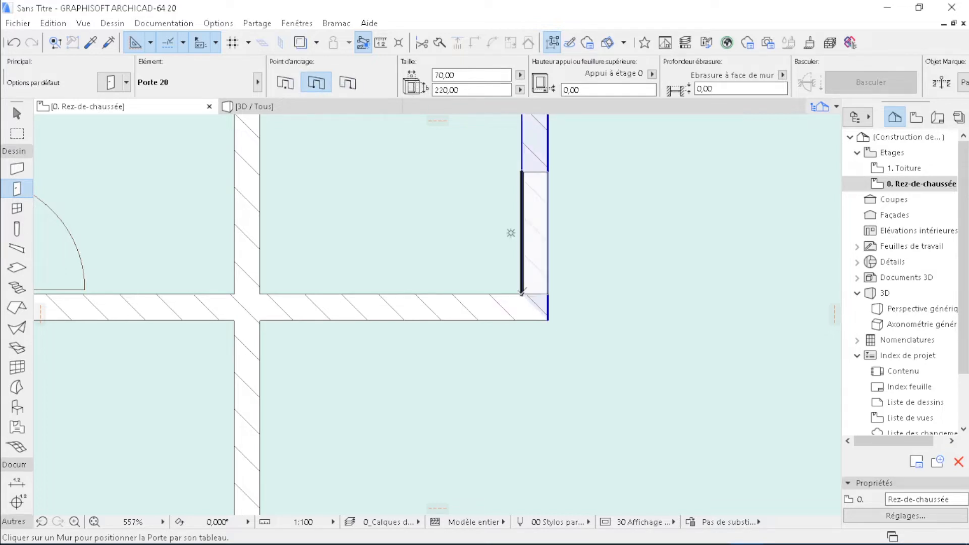
{"action": "left_click", "coordinate": [511, 233]}
{"action": "left_click", "coordinate": [341, 402]}
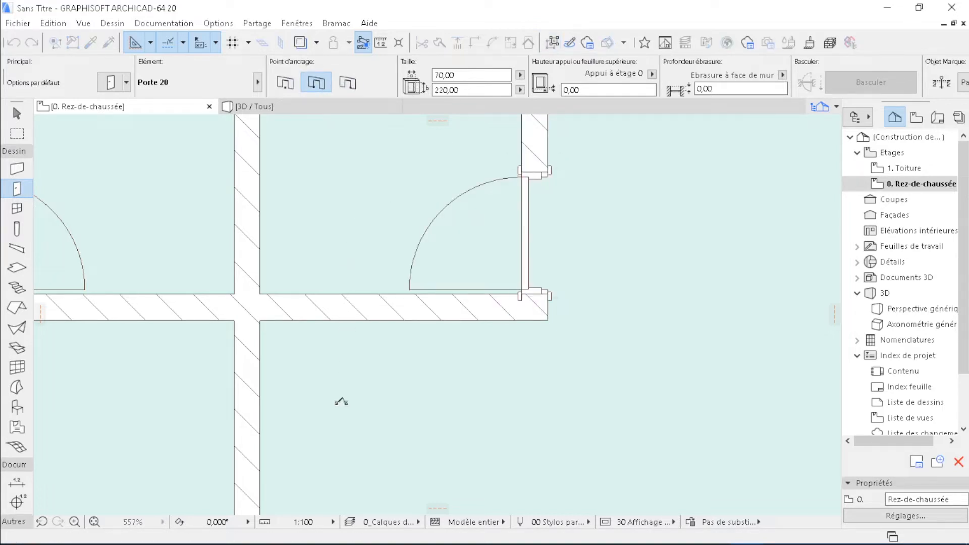
Choose Ouverture porte rectangulaire 20 from the empty door openings library as the default door
{"action": "scroll", "coordinate": [550, 254], "scroll_direction": "down", "scroll_amount": 6}
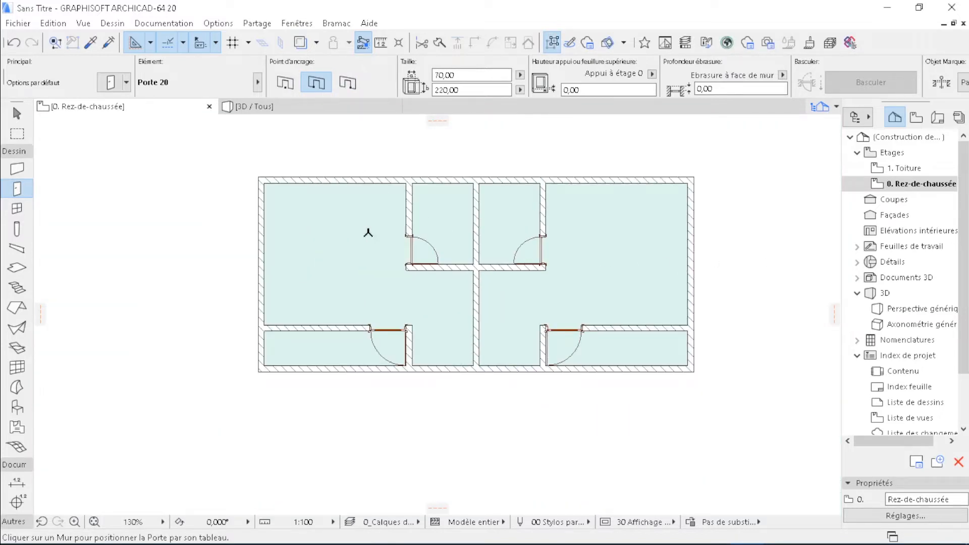
{"action": "scroll", "coordinate": [266, 392], "scroll_direction": "up", "scroll_amount": 2}
{"action": "left_click", "coordinate": [316, 111]}
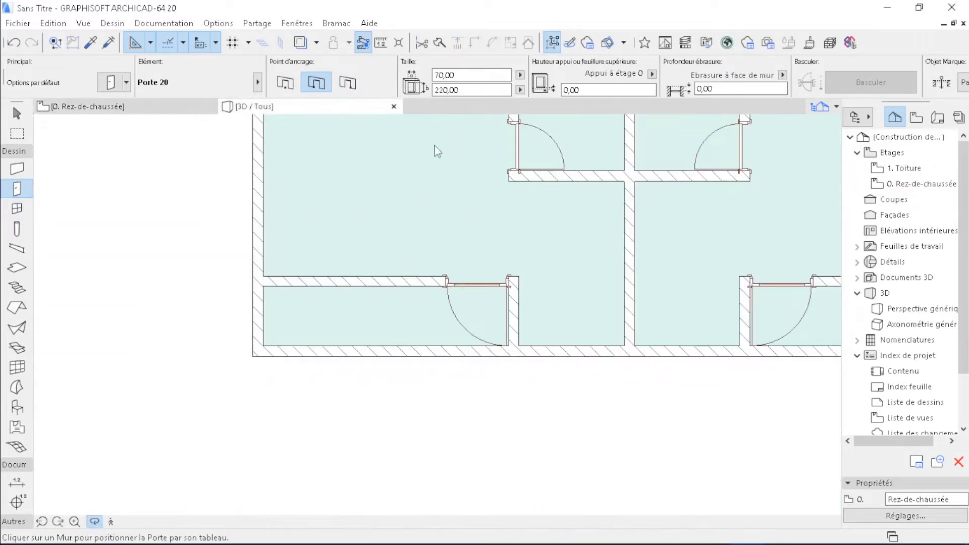
{"action": "scroll", "coordinate": [386, 300], "scroll_direction": "up", "scroll_amount": 4}
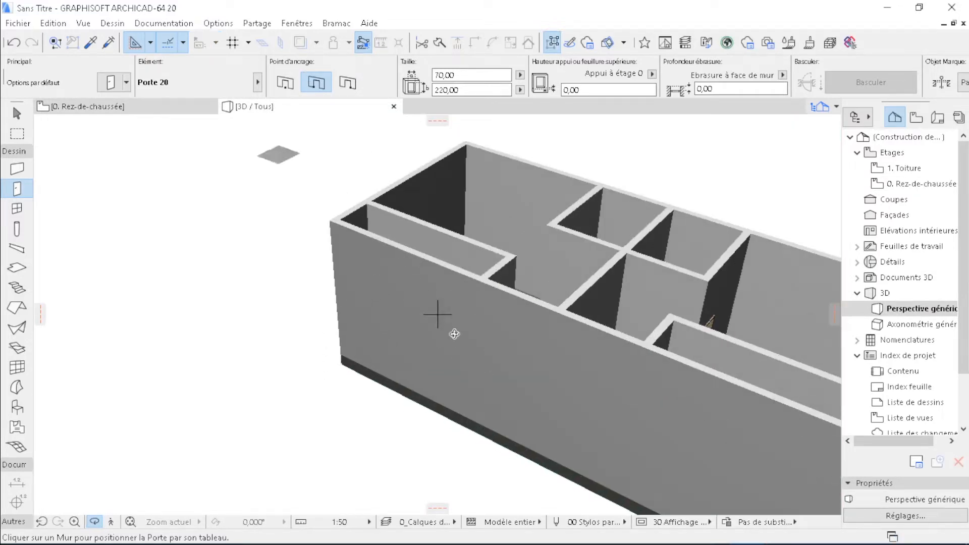
{"action": "left_click", "coordinate": [76, 107]}
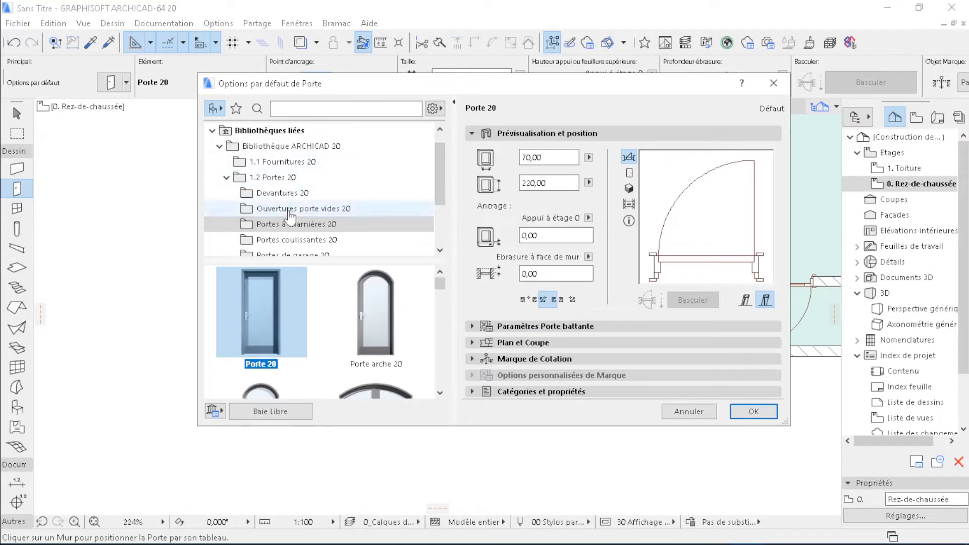
{"action": "left_click", "coordinate": [290, 209]}
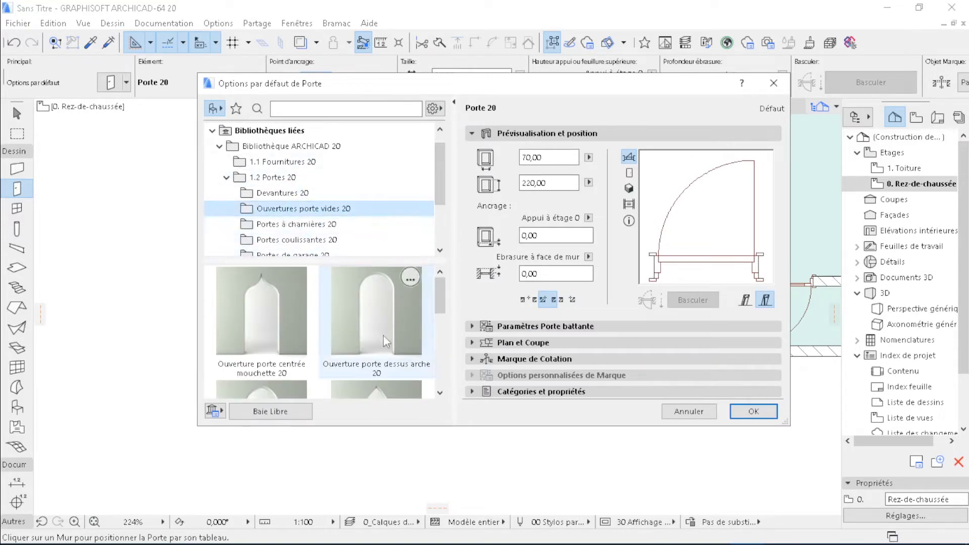
{"action": "mouse_move", "coordinate": [384, 337]}
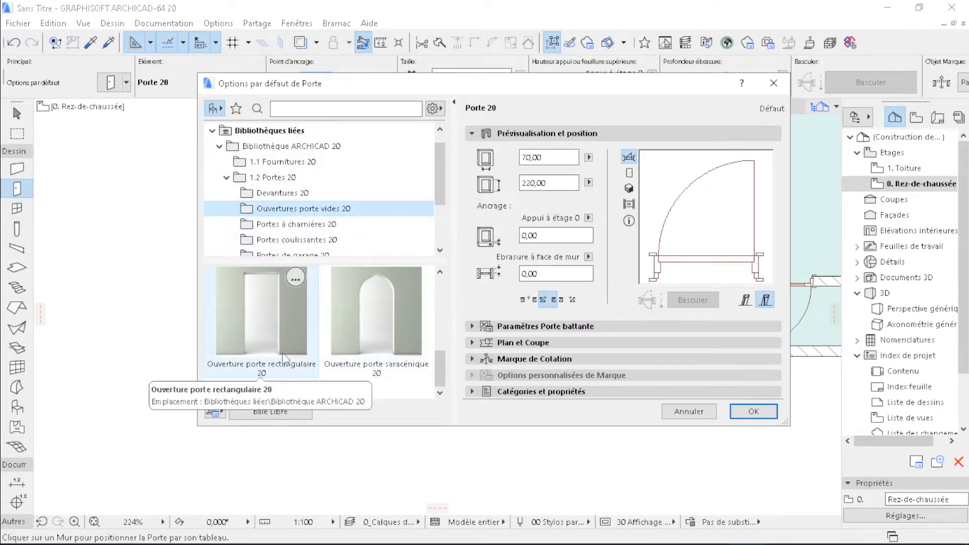
{"action": "left_click", "coordinate": [280, 332]}
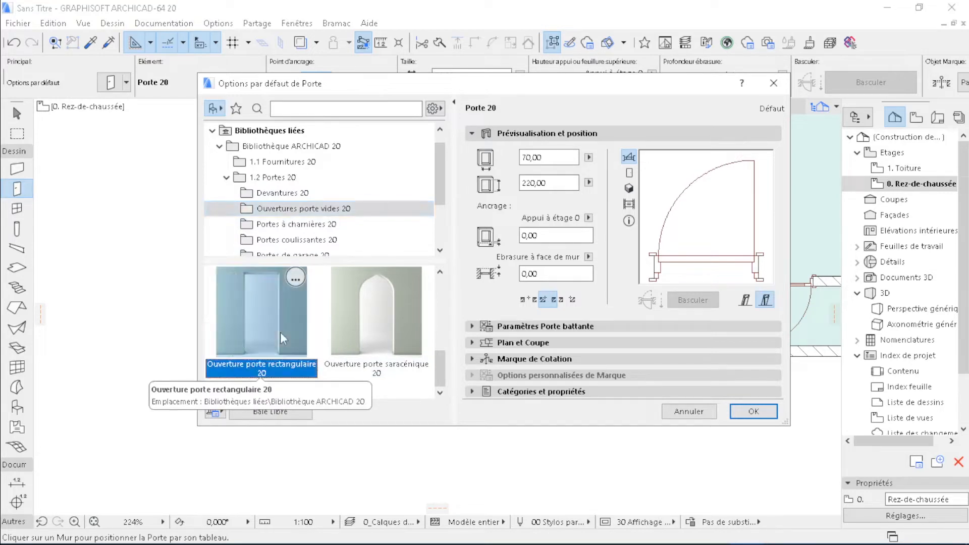
Set the rectangular opening's height to 240 cm and width to 350 cm, and apply the settings
{"action": "left_click", "coordinate": [565, 183]}
{"action": "type", "text": "240"}
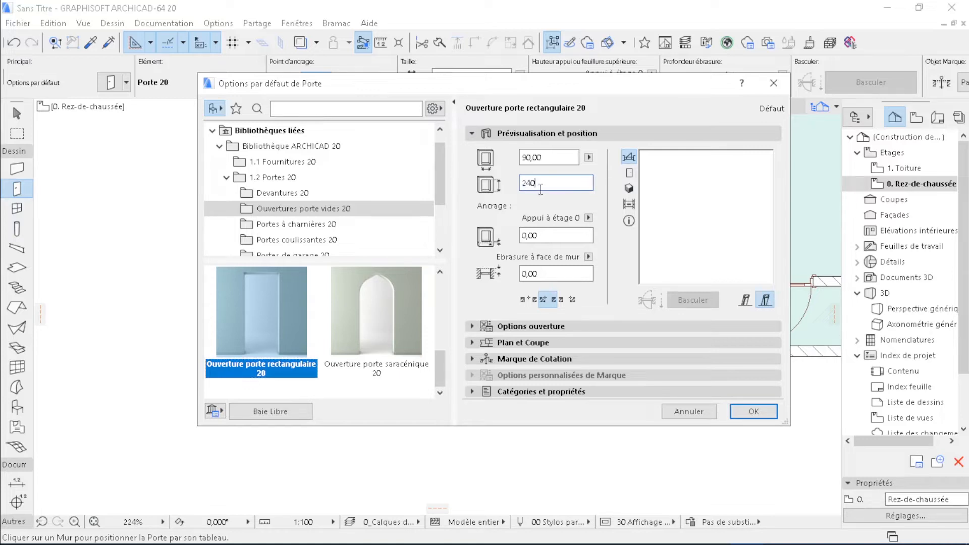
{"action": "left_click", "coordinate": [553, 159]}
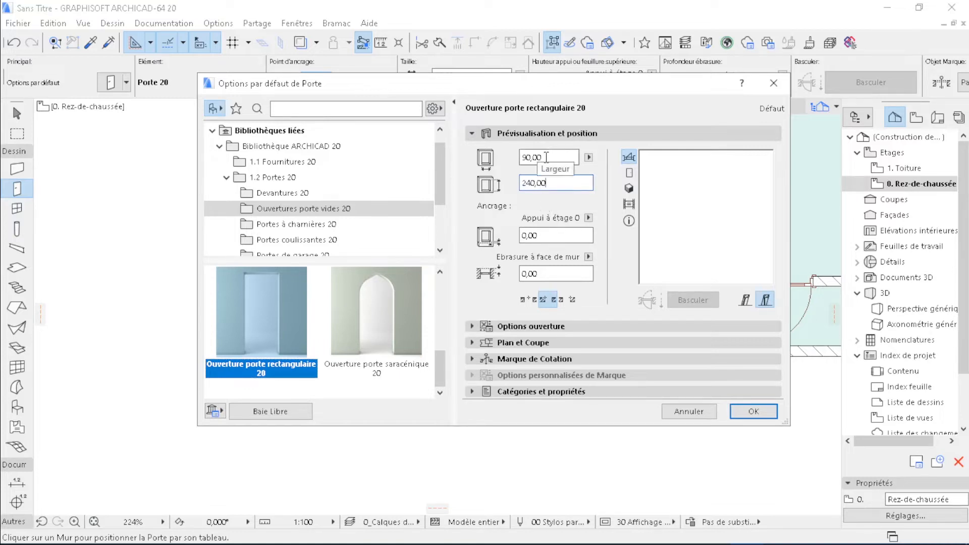
{"action": "double_click", "coordinate": [555, 160]}
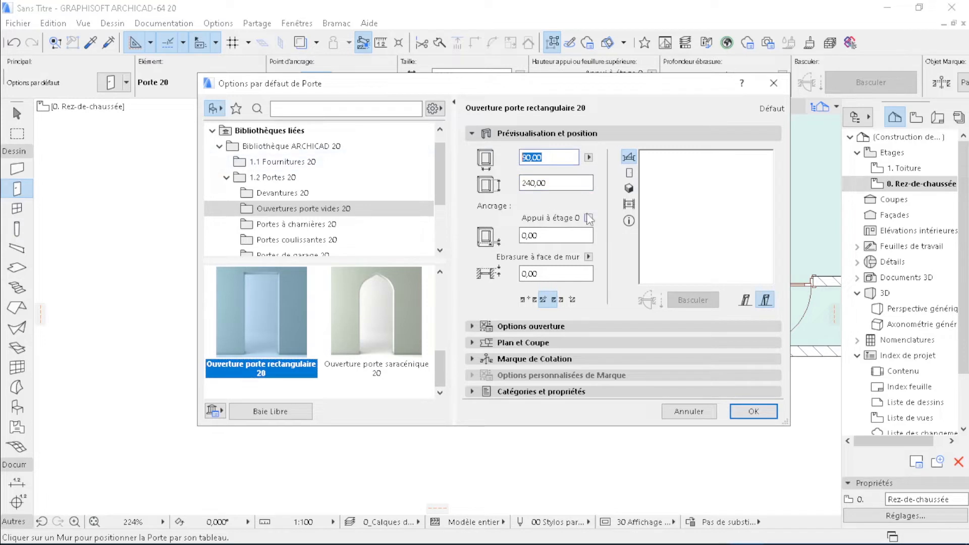
{"action": "type", "text": "350,00"}
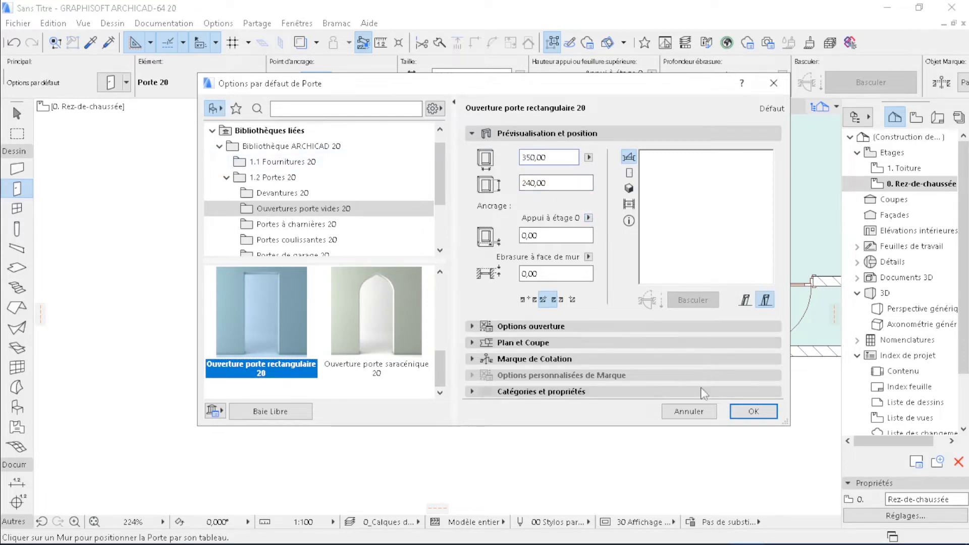
{"action": "left_click", "coordinate": [755, 412]}
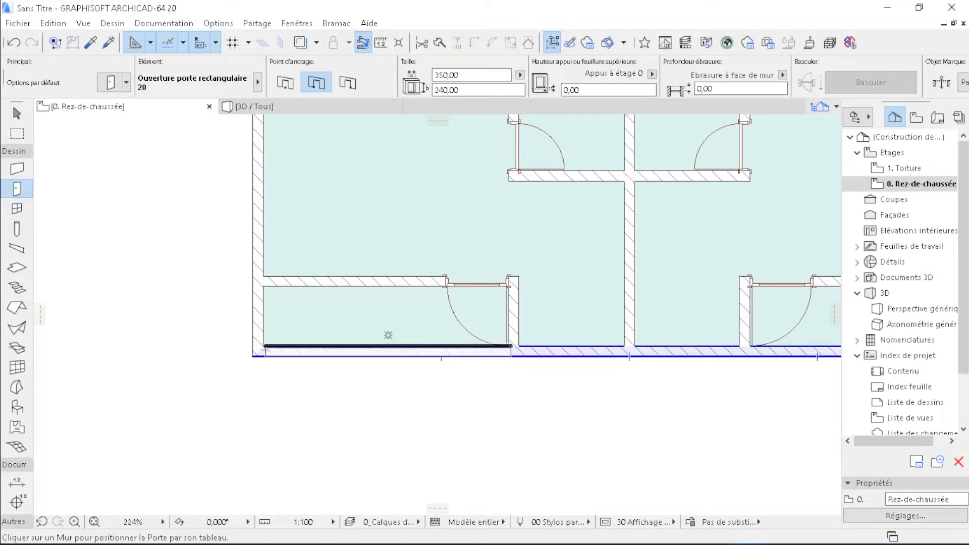
Place the rectangular opening in the lower-left room's exterior wall, starting at its inner left corner, and check it in 3D
{"action": "scroll", "coordinate": [271, 342], "scroll_direction": "up", "scroll_amount": 7}
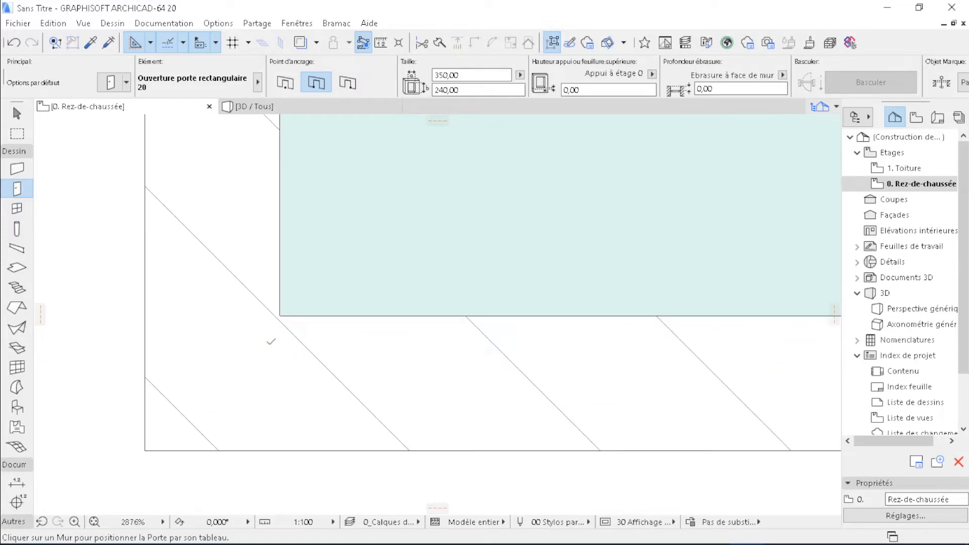
{"action": "left_click", "coordinate": [286, 316]}
{"action": "scroll", "coordinate": [275, 290], "scroll_direction": "down", "scroll_amount": 4}
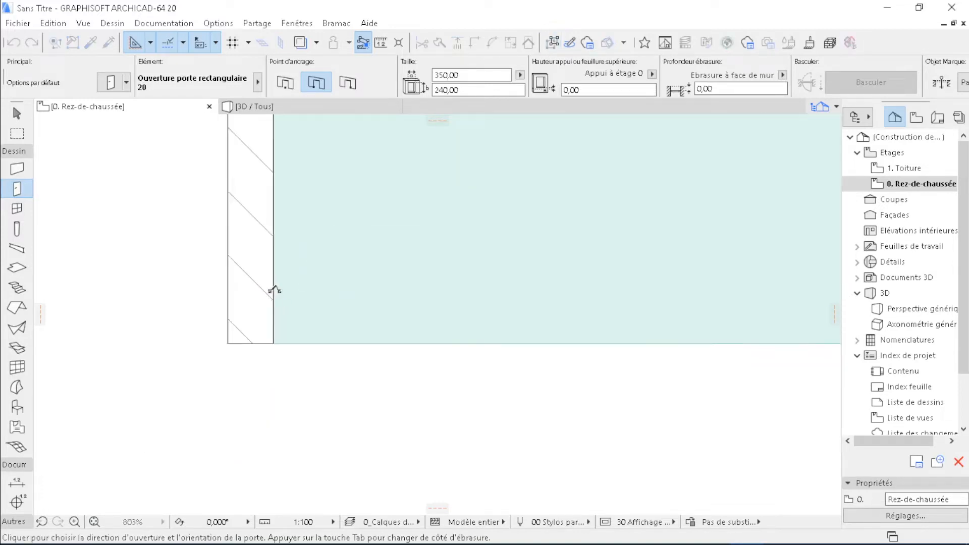
{"action": "scroll", "coordinate": [228, 311], "scroll_direction": "down", "scroll_amount": 4}
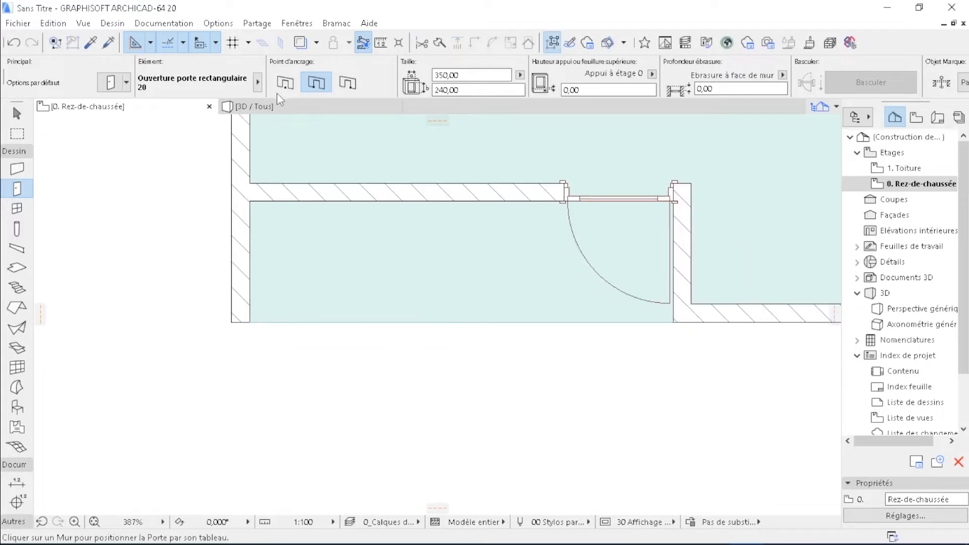
{"action": "left_click", "coordinate": [263, 107]}
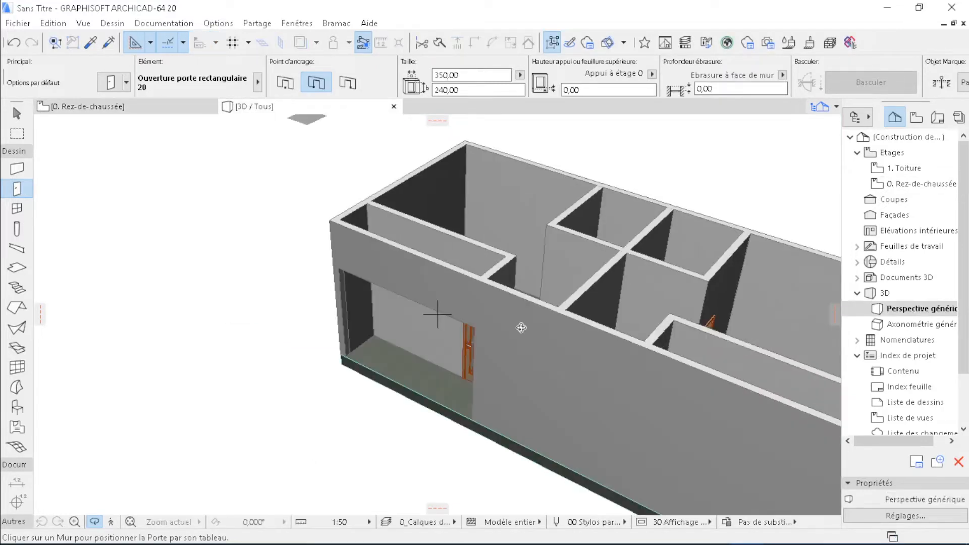
{"action": "scroll", "coordinate": [405, 405], "scroll_direction": "up", "scroll_amount": 3}
{"action": "left_click_drag", "start_coordinate": [424, 429], "coordinate": [454, 343]}
Place the 350 × 240 cm rectangular opening in the lower-right terrace's front exterior wall on the floor plan, starting at its inner left corner
{"action": "left_click", "coordinate": [172, 107]}
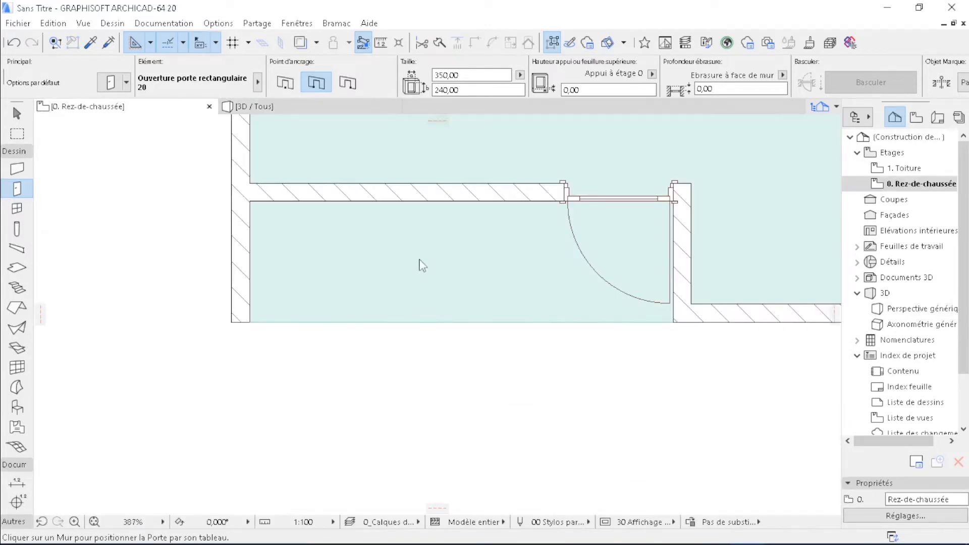
{"action": "scroll", "coordinate": [253, 305], "scroll_direction": "down", "scroll_amount": 4}
{"action": "scroll", "coordinate": [428, 316], "scroll_direction": "up", "scroll_amount": 5}
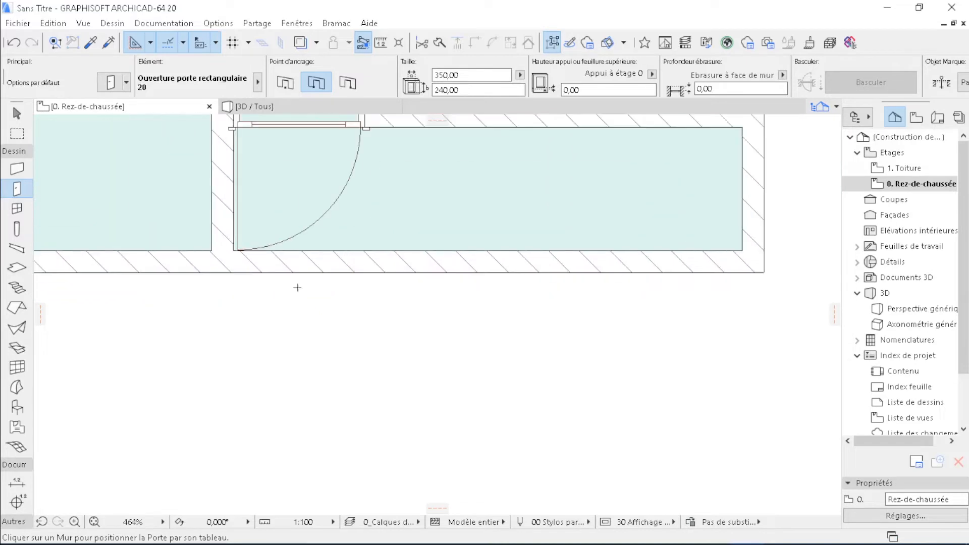
{"action": "scroll", "coordinate": [275, 271], "scroll_direction": "up", "scroll_amount": 2}
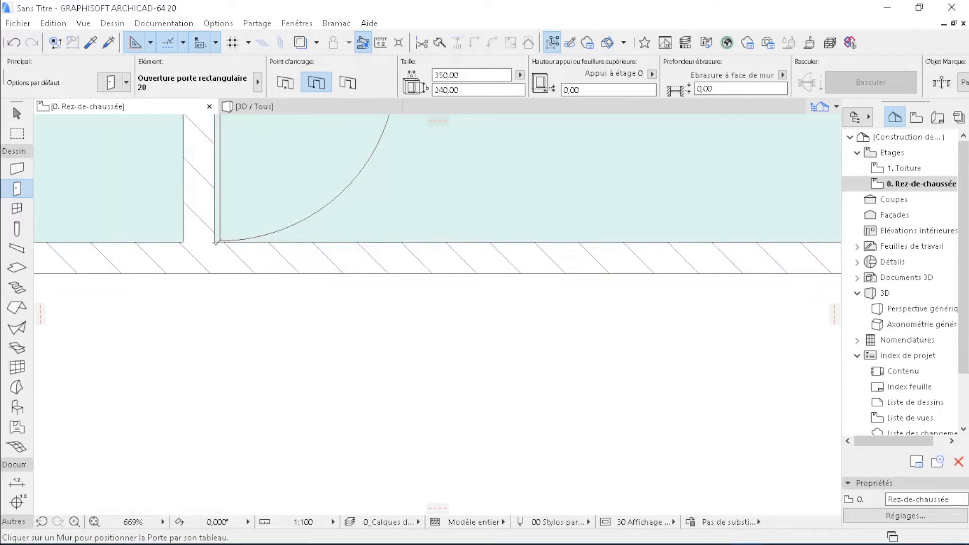
{"action": "scroll", "coordinate": [216, 242], "scroll_direction": "up", "scroll_amount": 7}
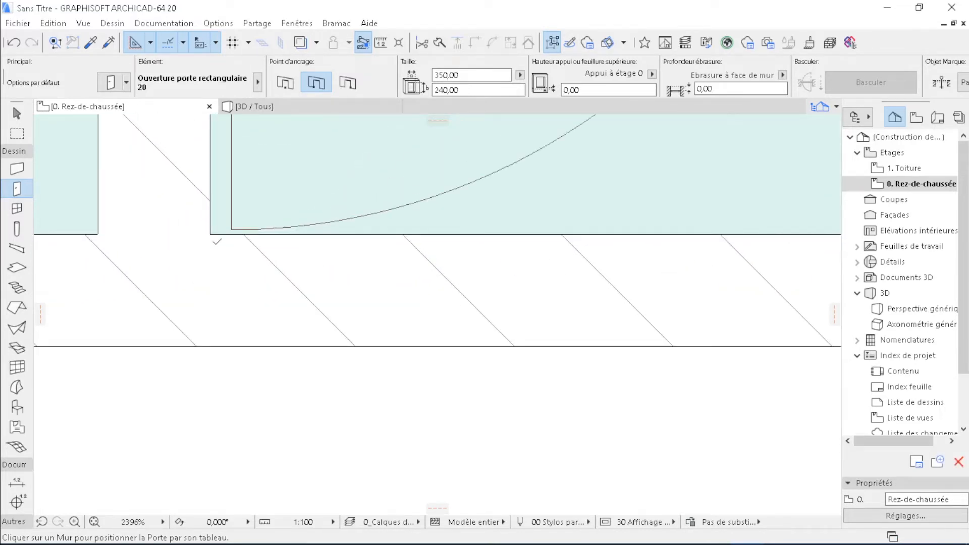
{"action": "left_click", "coordinate": [212, 234]}
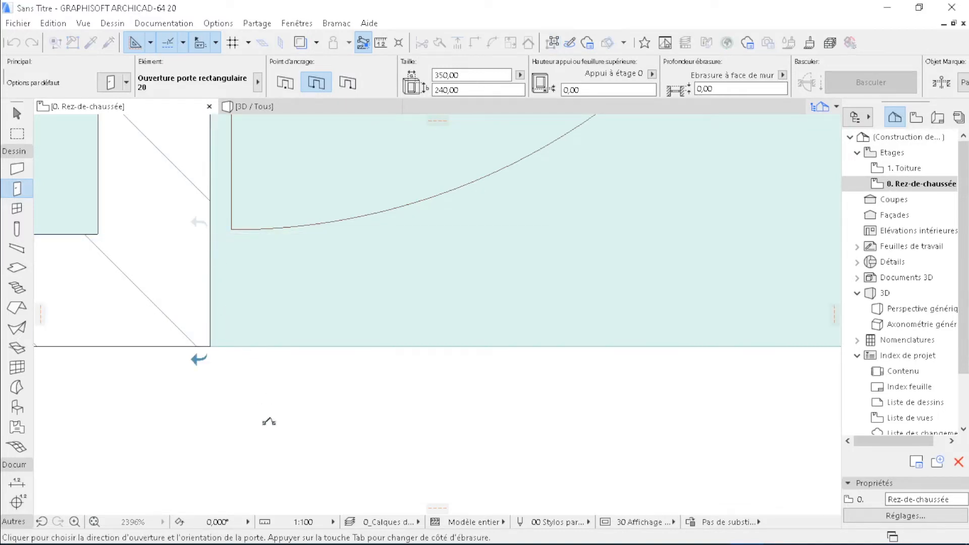
{"action": "left_click", "coordinate": [269, 421]}
{"action": "scroll", "coordinate": [319, 364], "scroll_direction": "down", "scroll_amount": 5}
{"action": "scroll", "coordinate": [520, 325], "scroll_direction": "down", "scroll_amount": 4}
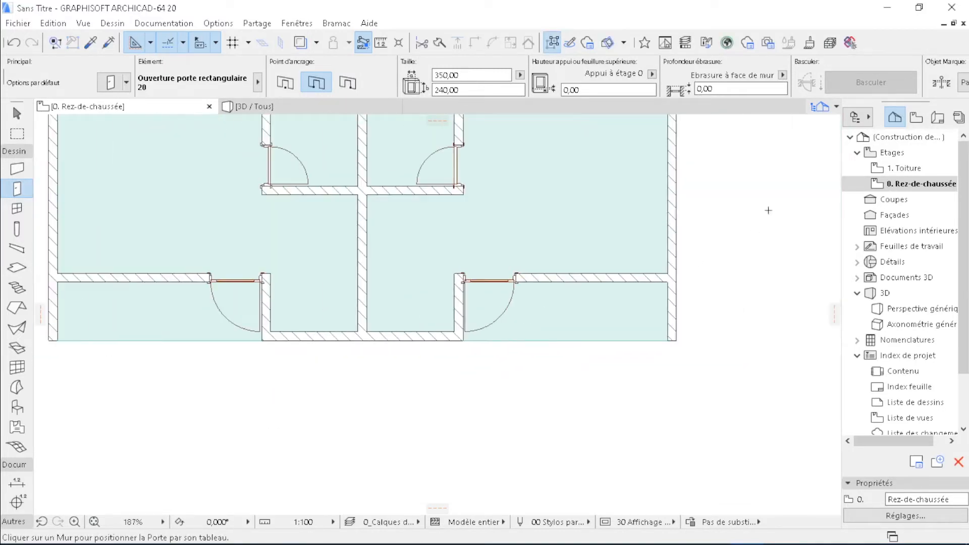
Set the opening's width to 85 cm with the Côté 2 anchor and place it in the right terrace's outer side wall, directly below the partition
{"action": "scroll", "coordinate": [757, 232], "scroll_direction": "down", "scroll_amount": 2}
{"action": "scroll", "coordinate": [751, 251], "scroll_direction": "up", "scroll_amount": 2}
{"action": "scroll", "coordinate": [743, 253], "scroll_direction": "up", "scroll_amount": 2}
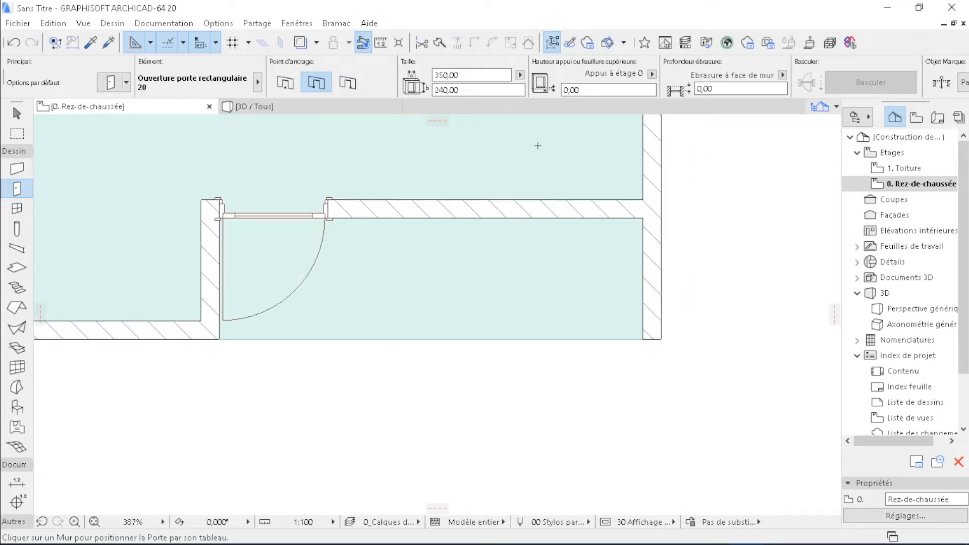
{"action": "left_click", "coordinate": [470, 77]}
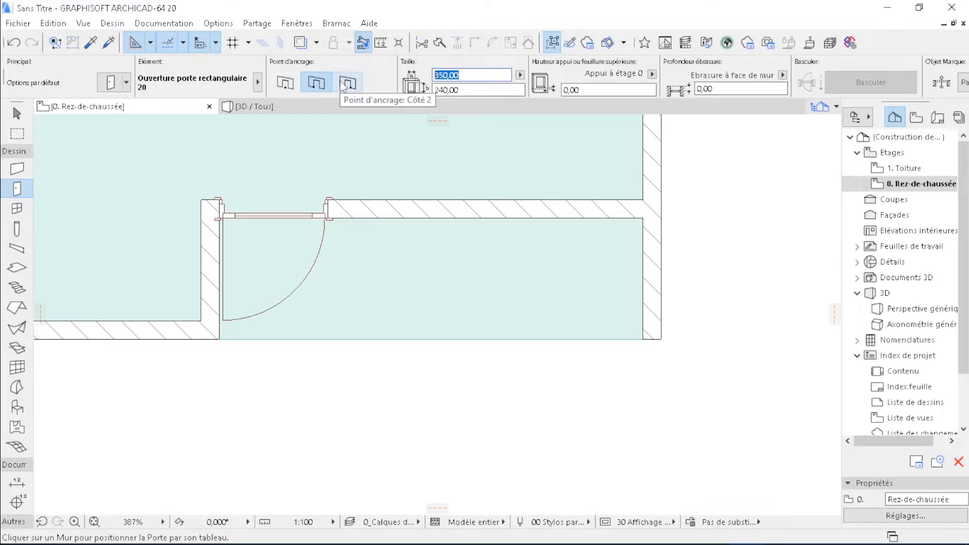
{"action": "type", "text": "10"}
{"action": "key", "text": "BackSpace"}
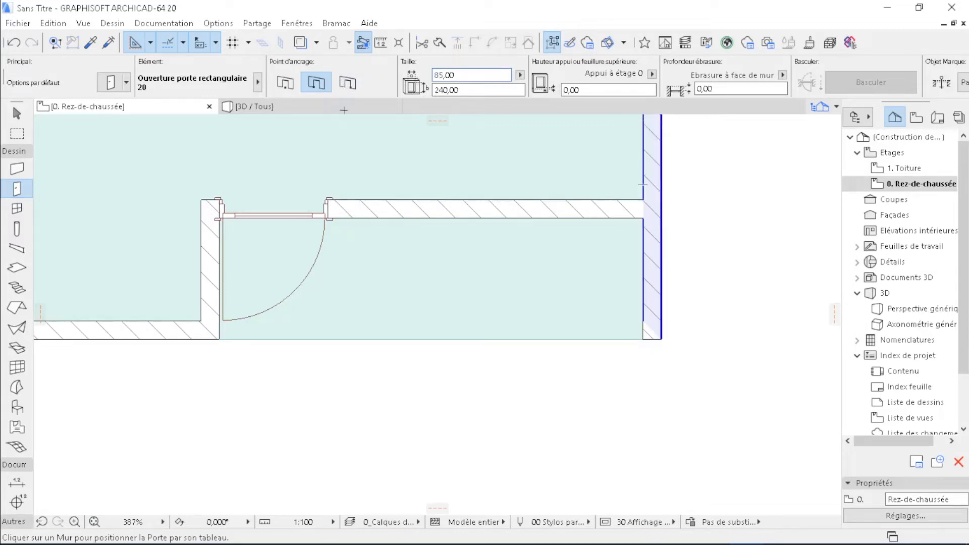
{"action": "left_click", "coordinate": [347, 83]}
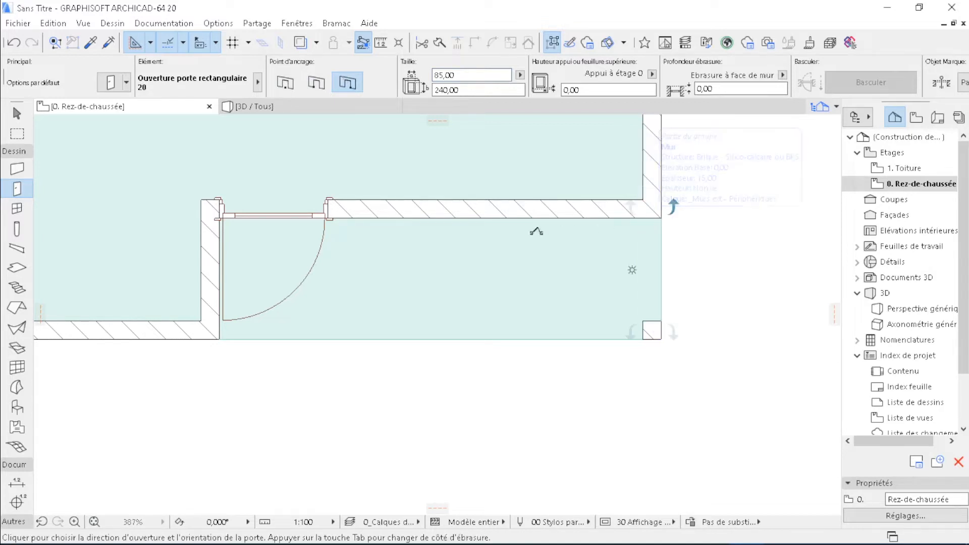
Place the 85 cm opening in the left terrace's outer side wall below the partition, using the opposite side anchor, and check both in 3D
{"action": "scroll", "coordinate": [631, 293], "scroll_direction": "down", "scroll_amount": 6}
{"action": "scroll", "coordinate": [465, 292], "scroll_direction": "up", "scroll_amount": 6}
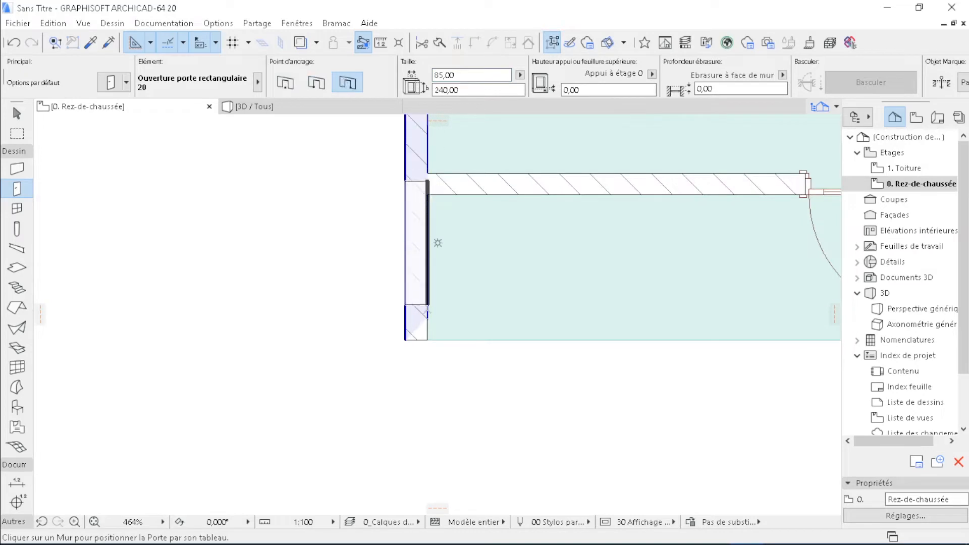
{"action": "left_click", "coordinate": [316, 82]}
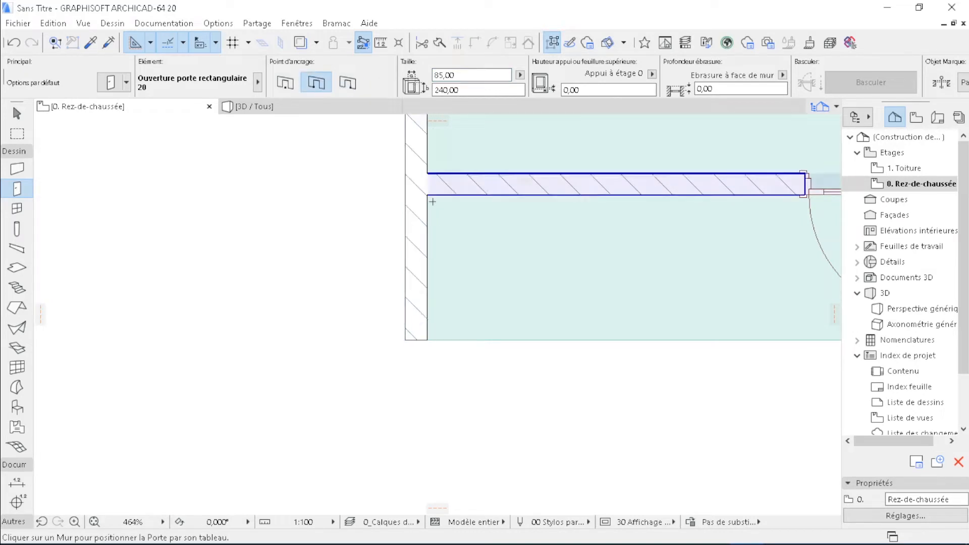
{"action": "left_click", "coordinate": [435, 257]}
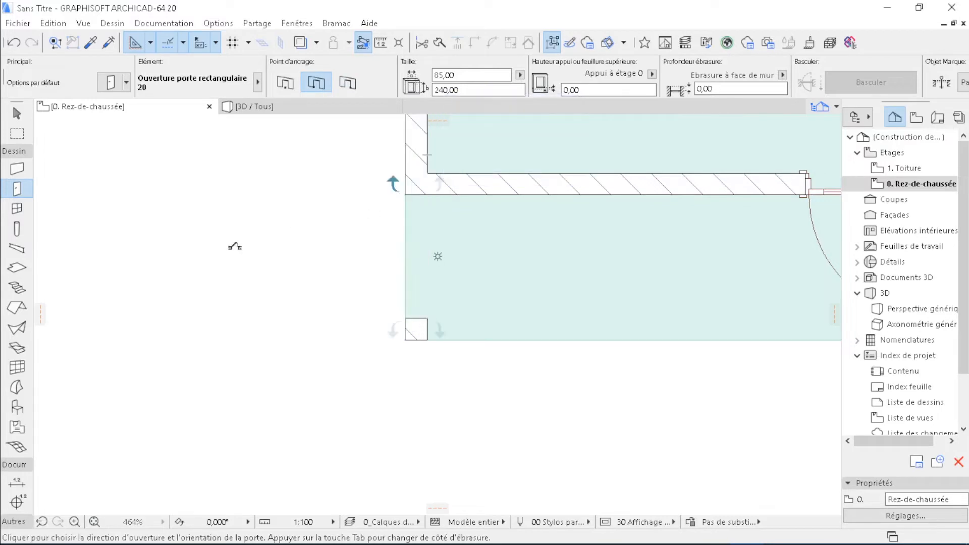
{"action": "left_click", "coordinate": [453, 238]}
{"action": "left_click", "coordinate": [288, 108]}
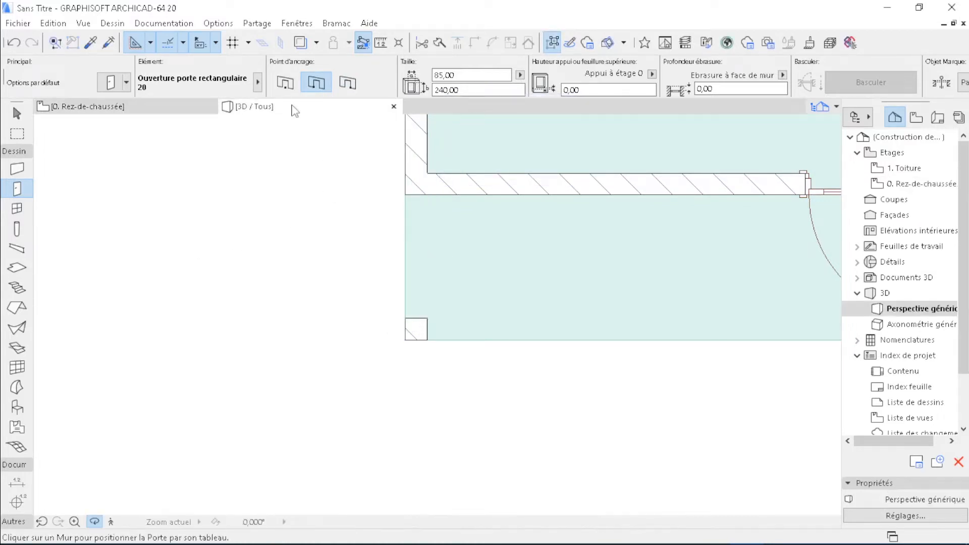
{"action": "middle_click_drag", "start_coordinate": [347, 256], "coordinate": [704, 370], "text": "shift"}
{"action": "middle_click_drag", "start_coordinate": [442, 333], "coordinate": [288, 135], "text": "shift"}
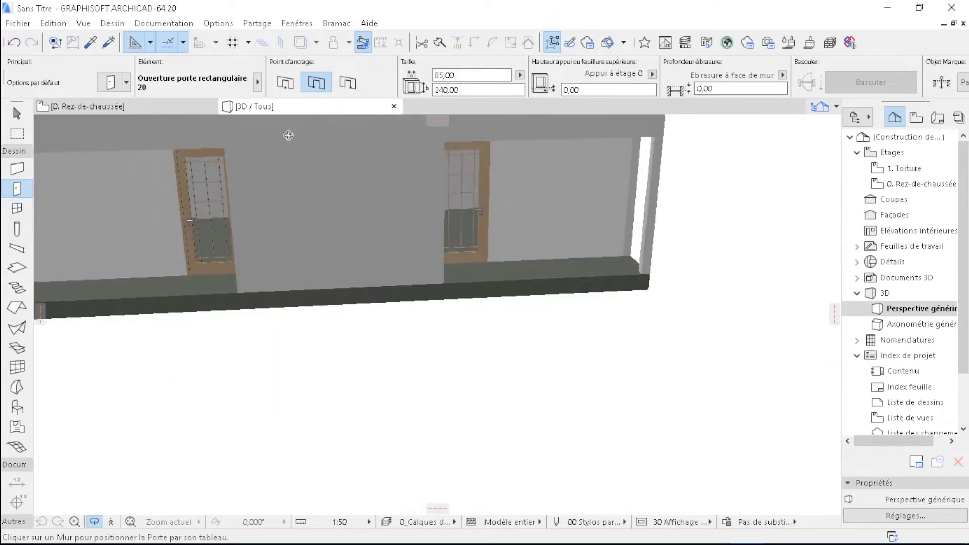
Return to the ground floor plan and choose Fenêtre double 20 from the basic windows library as the default window
{"action": "left_click", "coordinate": [149, 110]}
{"action": "scroll", "coordinate": [349, 298], "scroll_direction": "down", "scroll_amount": 8}
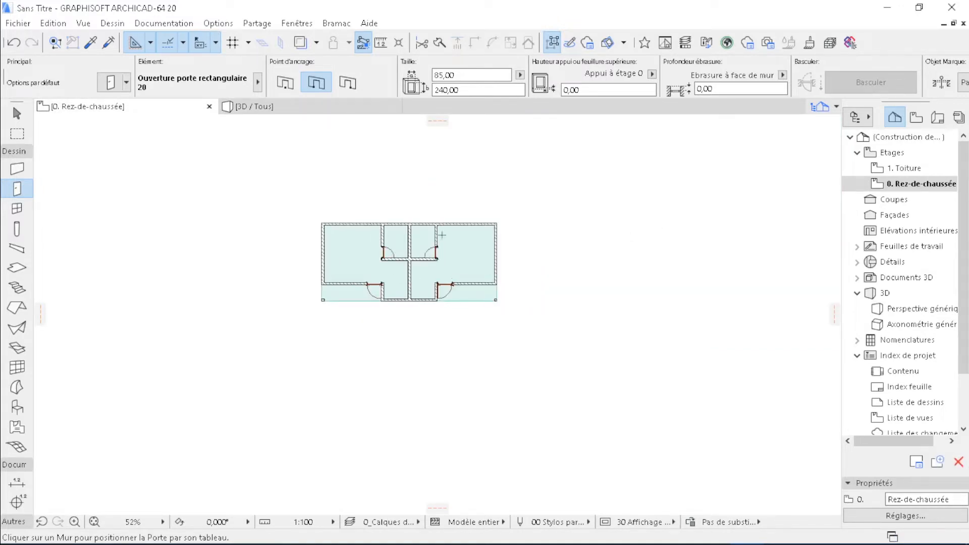
{"action": "left_click", "coordinate": [18, 209]}
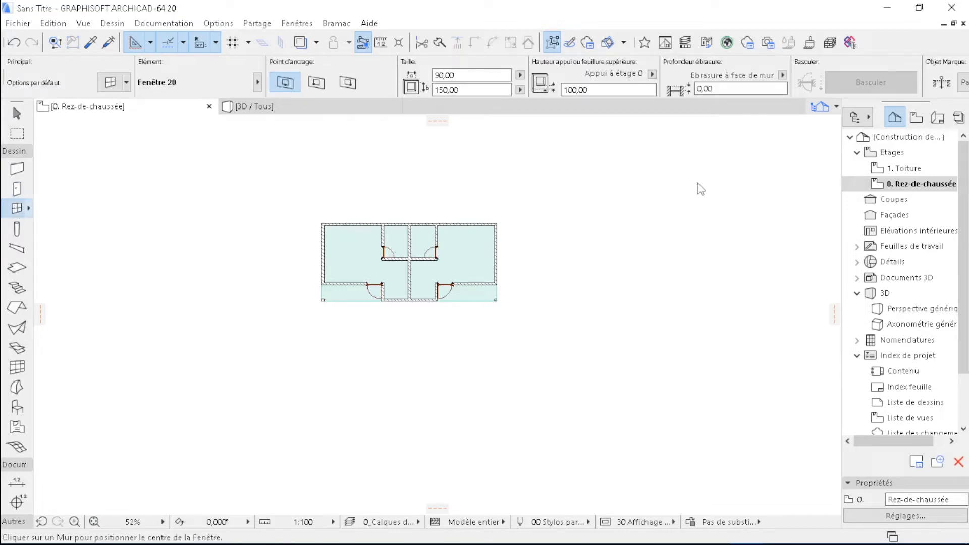
{"action": "double_click", "coordinate": [18, 208]}
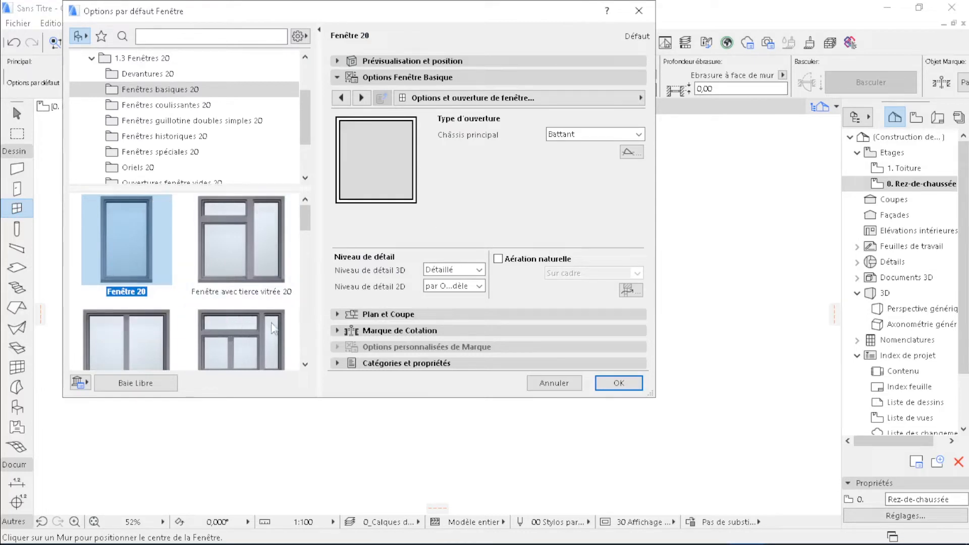
{"action": "scroll", "coordinate": [273, 325], "scroll_direction": "down", "scroll_amount": 1}
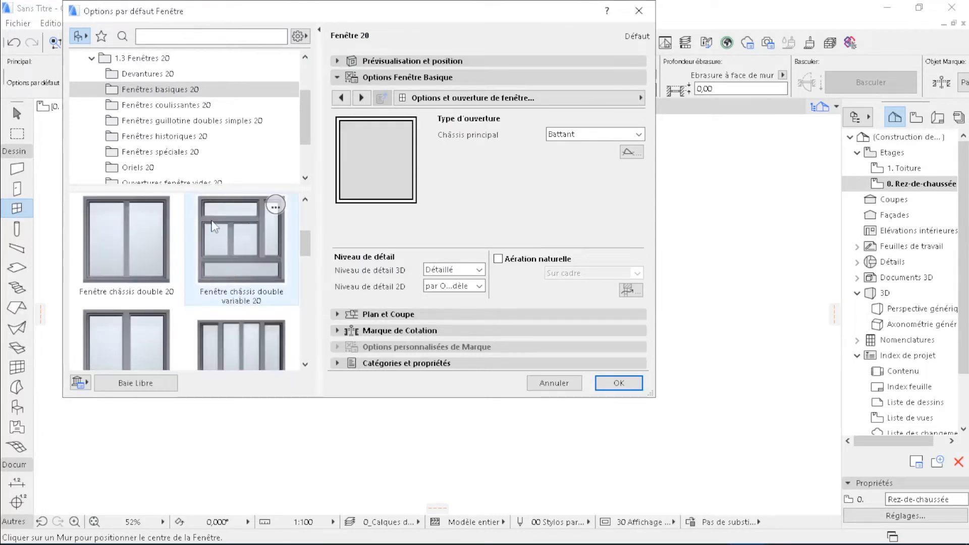
{"action": "scroll", "coordinate": [212, 228], "scroll_direction": "down", "scroll_amount": 1}
{"action": "left_click", "coordinate": [138, 242]}
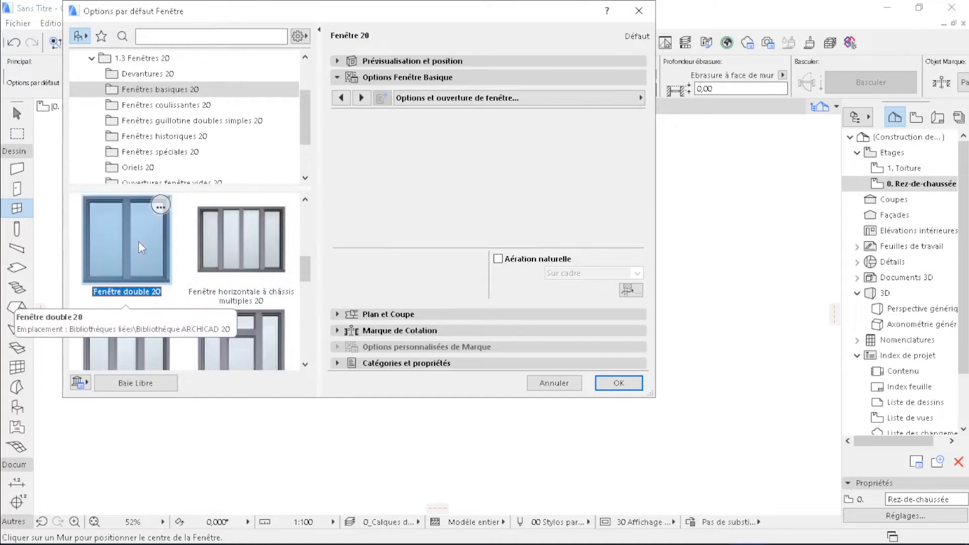
Set the double window's height to 120 cm in its preview and position settings
{"action": "left_click", "coordinate": [445, 61]}
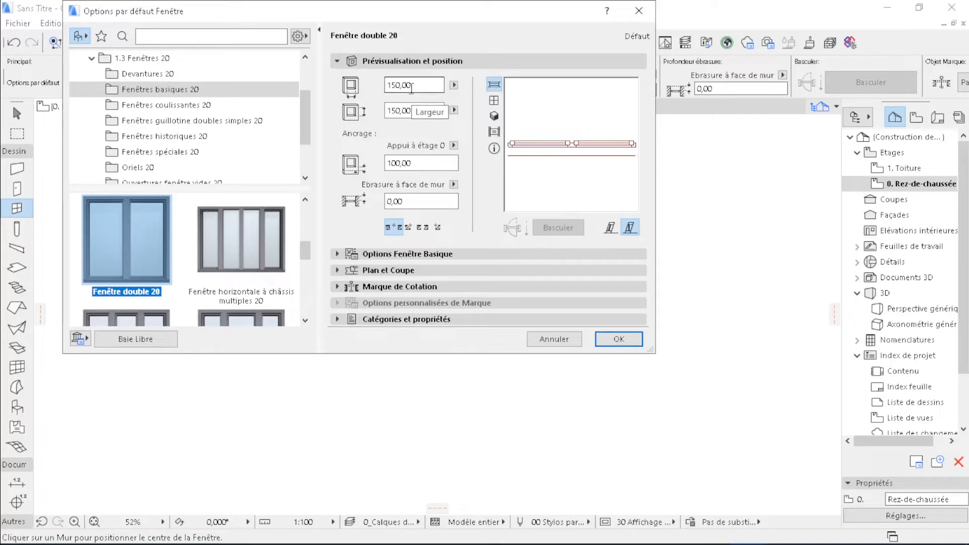
{"action": "left_click", "coordinate": [422, 110]}
{"action": "type", "text": "12"}
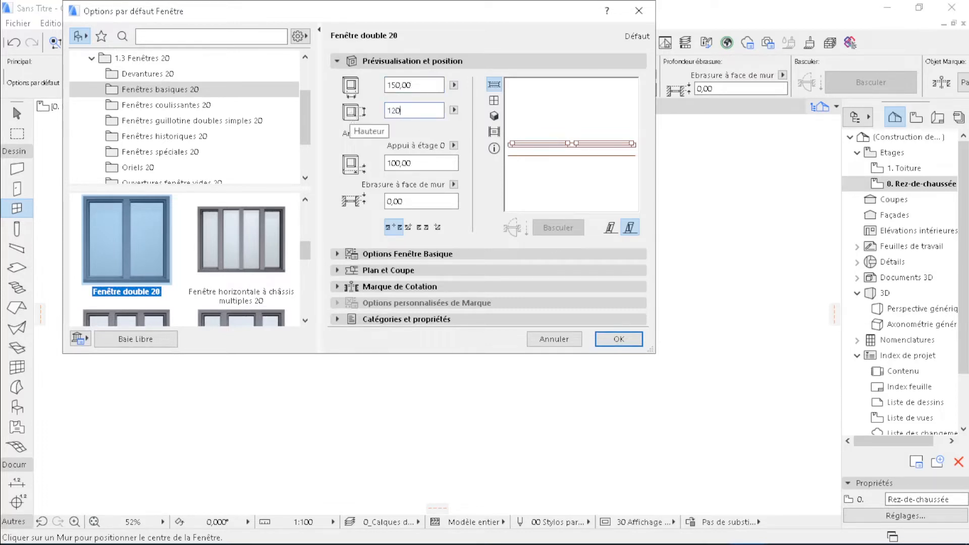
{"action": "left_click", "coordinate": [430, 86]}
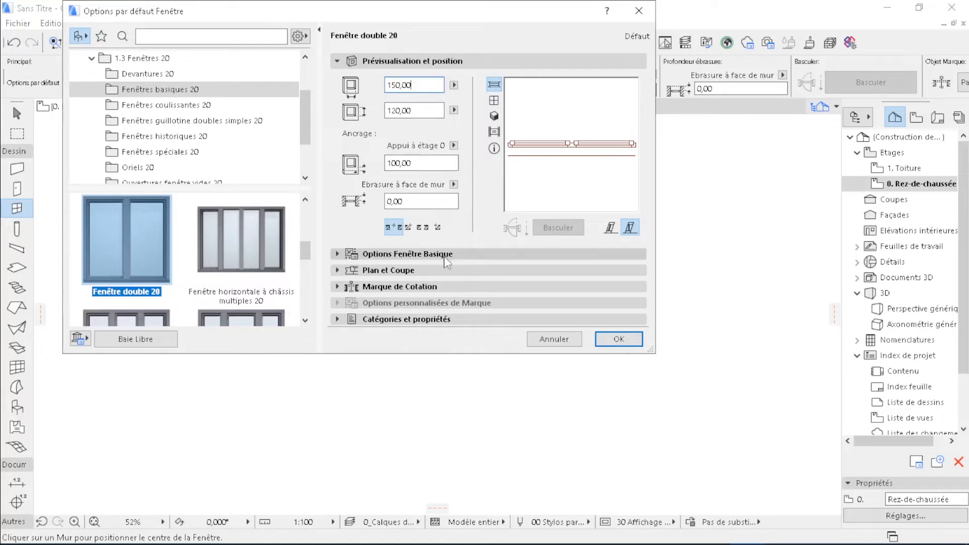
Override the model view options for the window's 3D projections, turn off its opening line, and apply the settings
{"action": "left_click", "coordinate": [376, 255]}
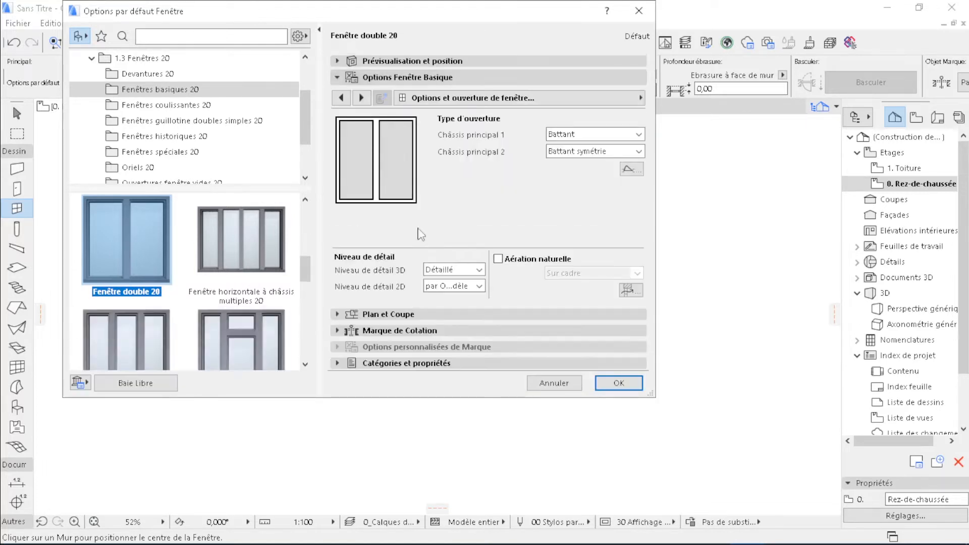
{"action": "left_click", "coordinate": [484, 100]}
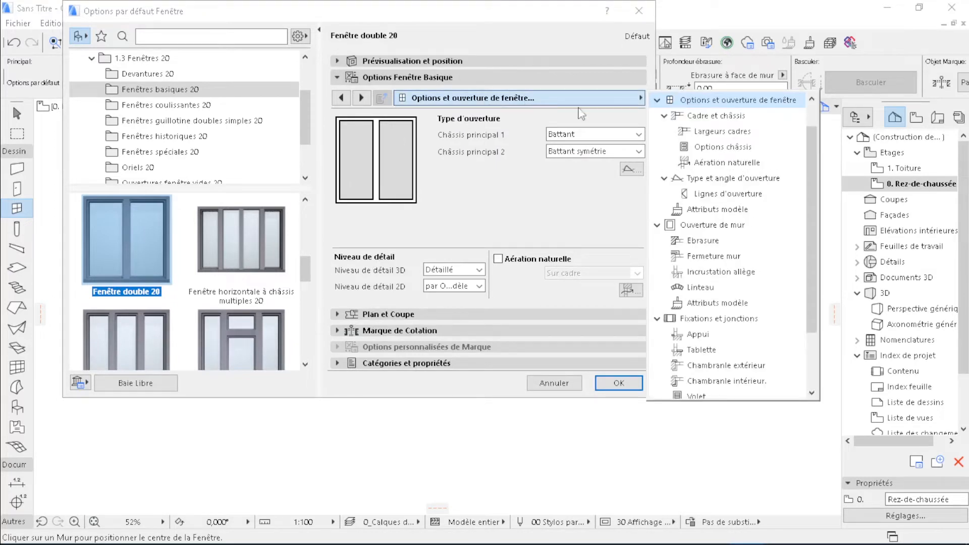
{"action": "left_click", "coordinate": [731, 194]}
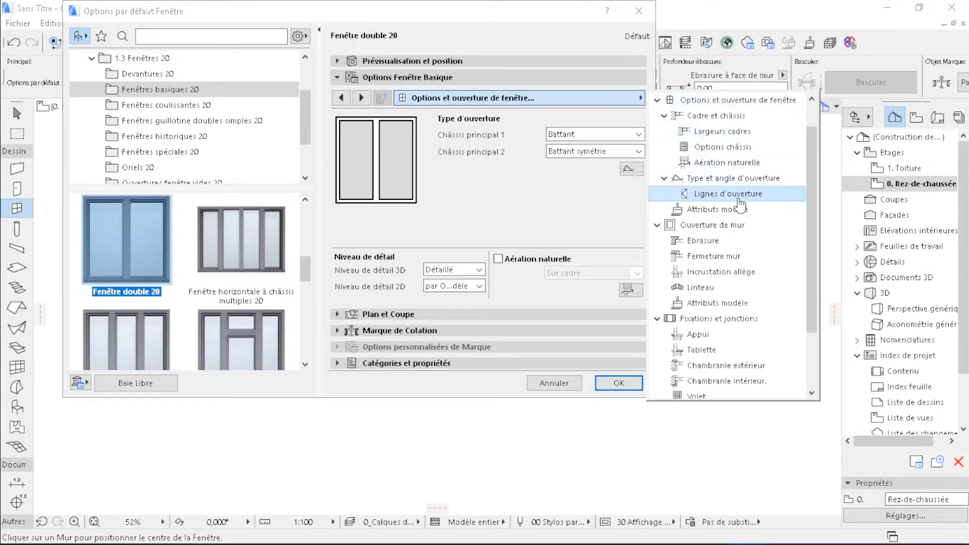
{"action": "left_click", "coordinate": [499, 143]}
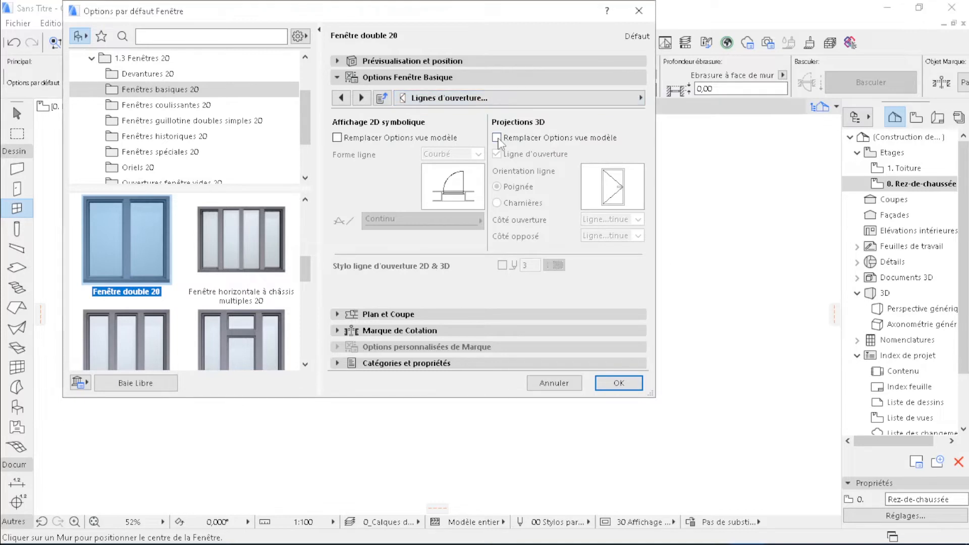
{"action": "left_click", "coordinate": [498, 138]}
{"action": "left_click", "coordinate": [498, 154]}
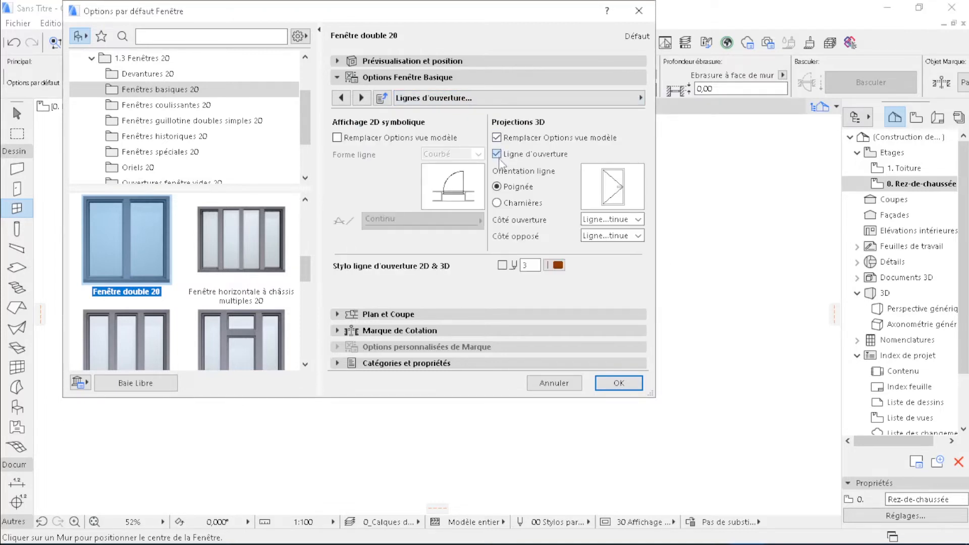
{"action": "left_click", "coordinate": [619, 384]}
Place the double window in the wall between the lower-left room and its terrace, near the middle of the segment beside the door, facing the terrace
{"action": "scroll", "coordinate": [320, 392], "scroll_direction": "up", "scroll_amount": 3}
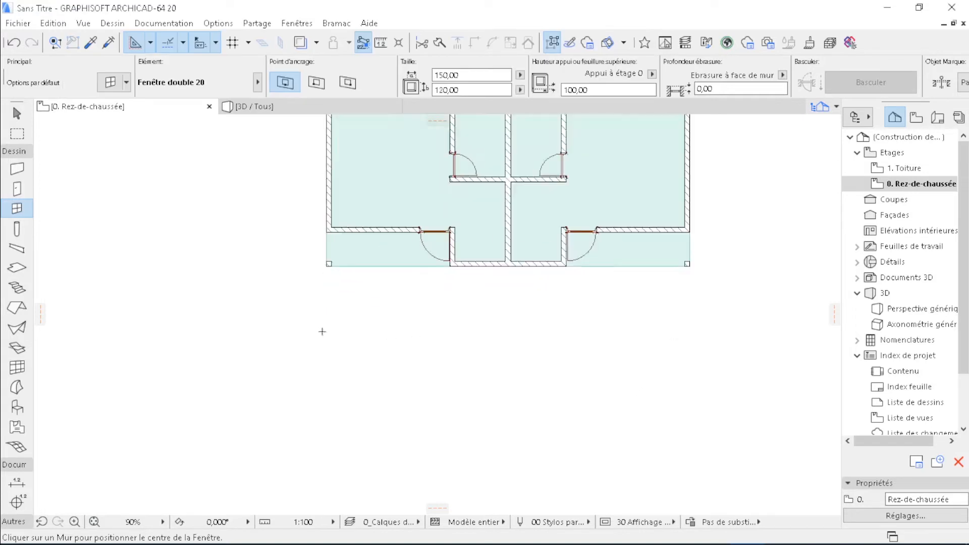
{"action": "scroll", "coordinate": [380, 236], "scroll_direction": "up", "scroll_amount": 2}
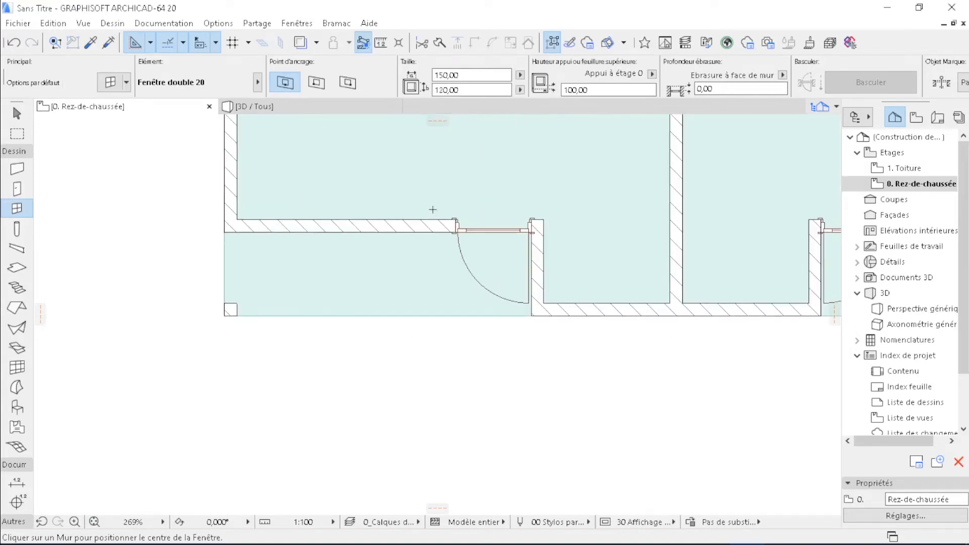
{"action": "left_click", "coordinate": [345, 226]}
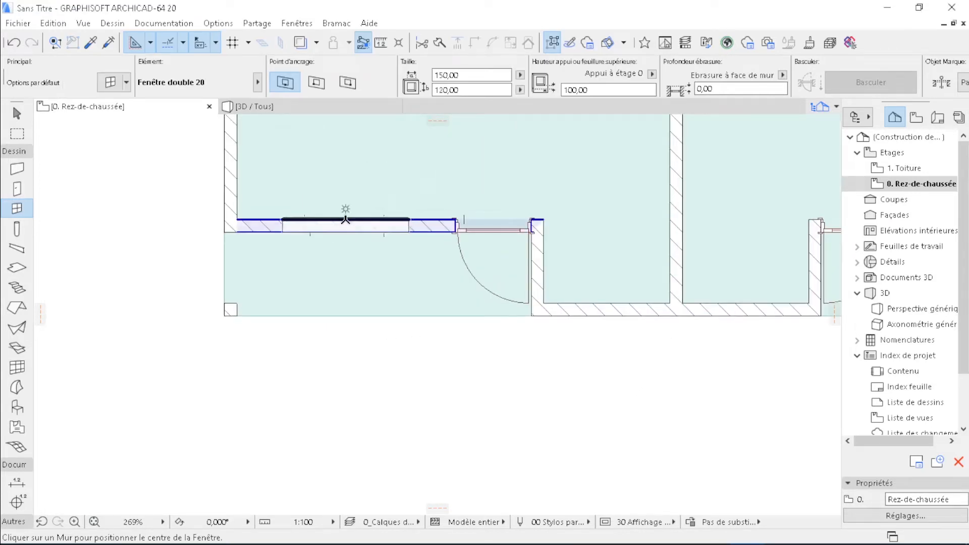
{"action": "scroll", "coordinate": [345, 208], "scroll_direction": "up", "scroll_amount": 3}
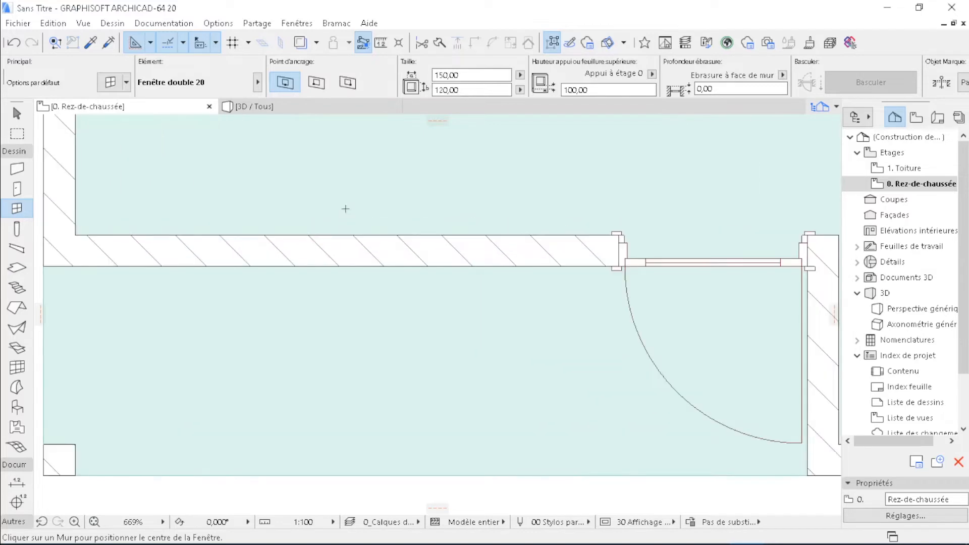
{"action": "left_click", "coordinate": [346, 236]}
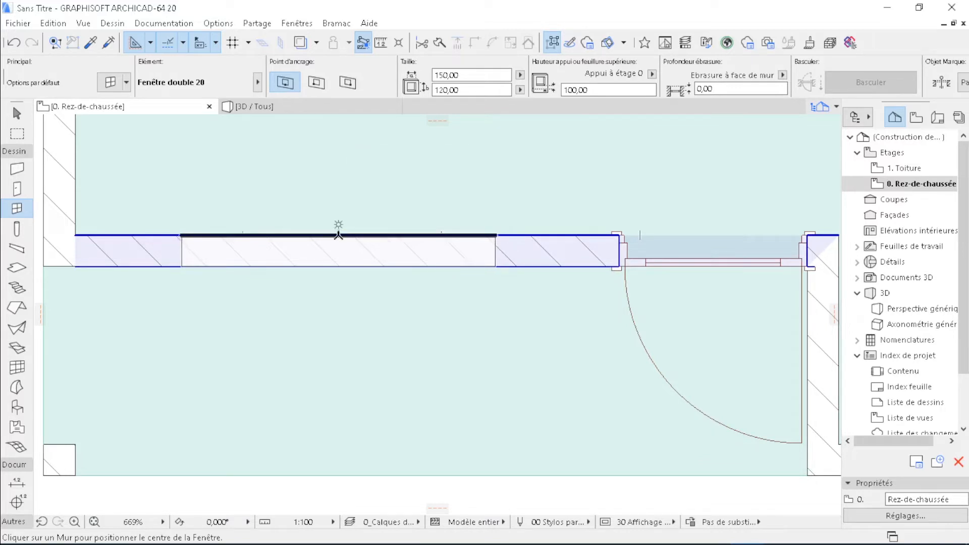
{"action": "left_click", "coordinate": [339, 236]}
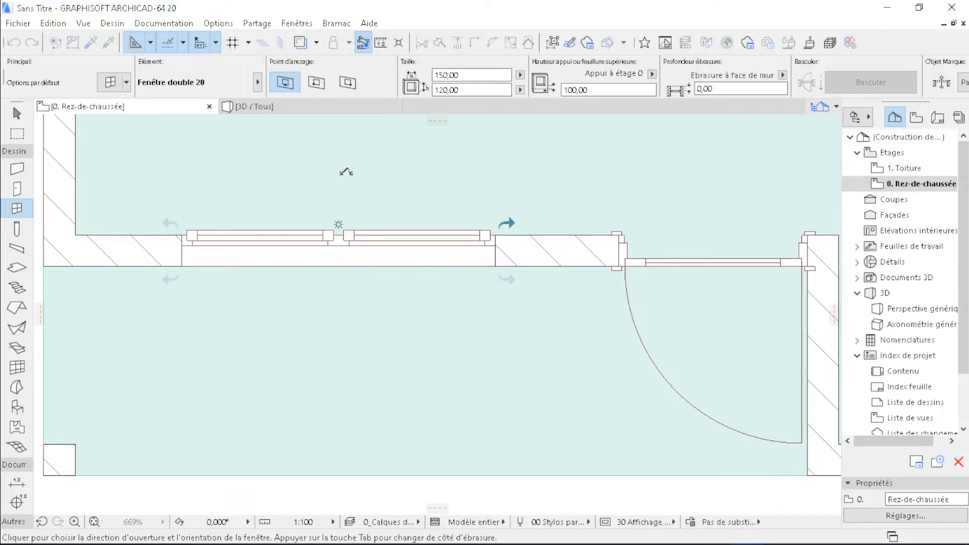
{"action": "left_click", "coordinate": [365, 428]}
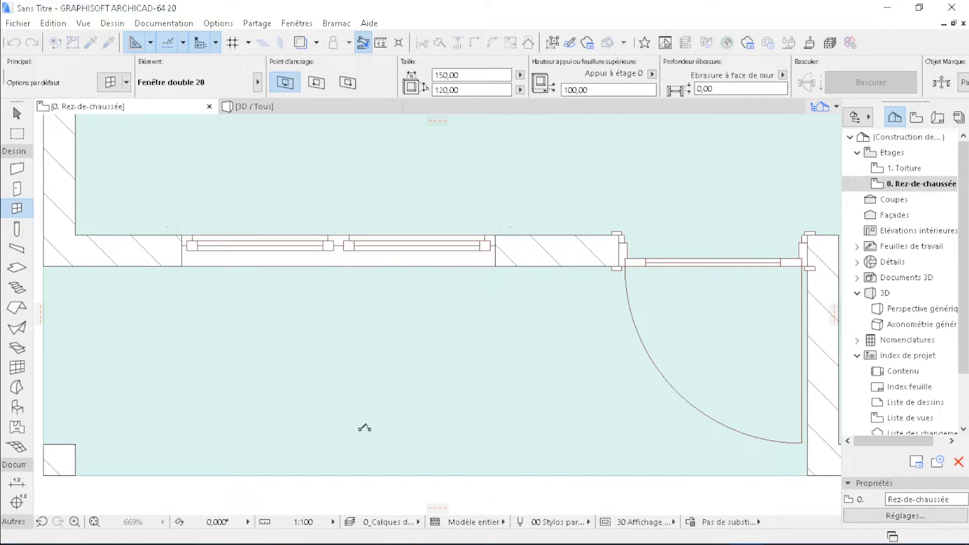
Place the double window in the wall between the right-hand room and its terrace, near the middle of the segment beside the door
{"action": "scroll", "coordinate": [241, 251], "scroll_direction": "down", "scroll_amount": 6}
{"action": "scroll", "coordinate": [240, 251], "scroll_direction": "down", "scroll_amount": 2}
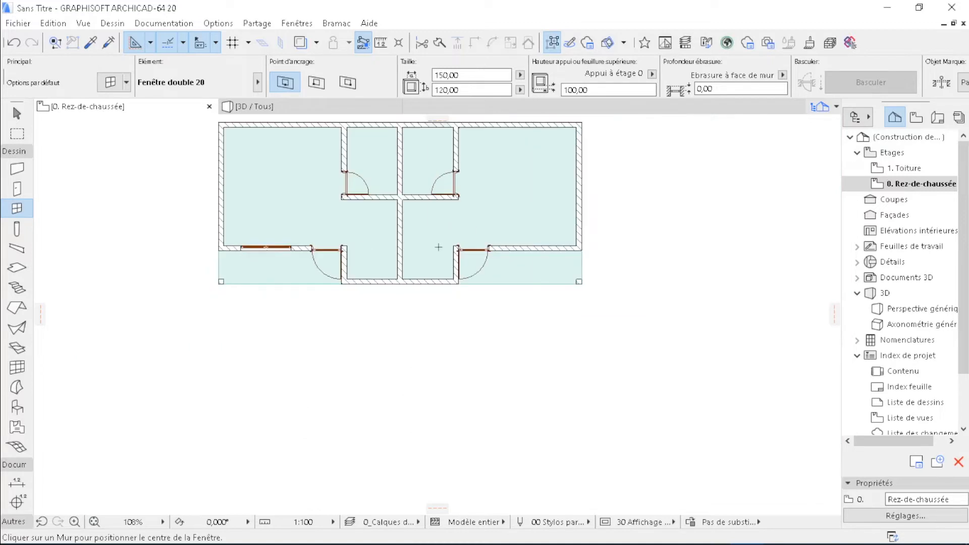
{"action": "scroll", "coordinate": [585, 257], "scroll_direction": "up", "scroll_amount": 5}
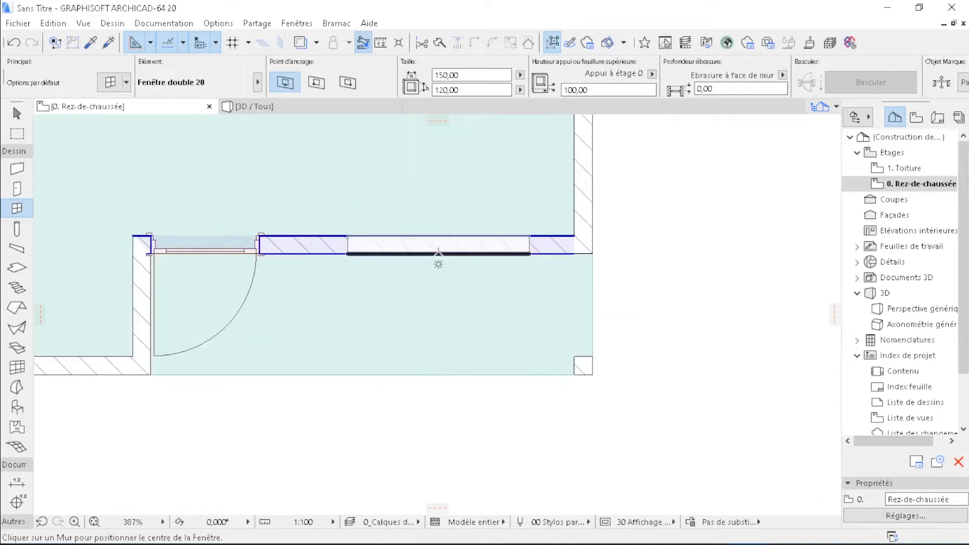
{"action": "left_click", "coordinate": [430, 226]}
{"action": "left_click", "coordinate": [435, 289]}
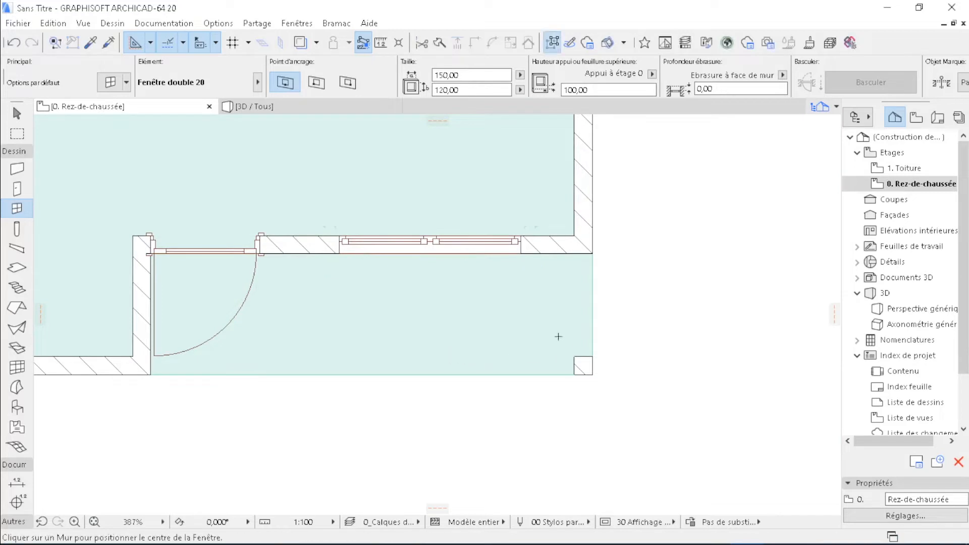
Set the default double window to 100 cm wide and 80 cm high, with a sill height of 140 cm
{"action": "scroll", "coordinate": [498, 347], "scroll_direction": "down", "scroll_amount": 9}
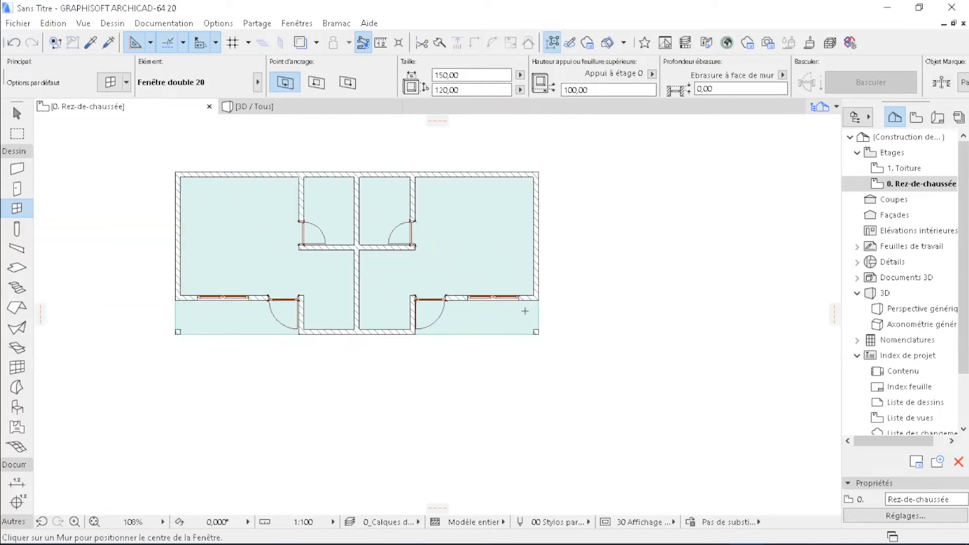
{"action": "scroll", "coordinate": [399, 211], "scroll_direction": "up", "scroll_amount": 7}
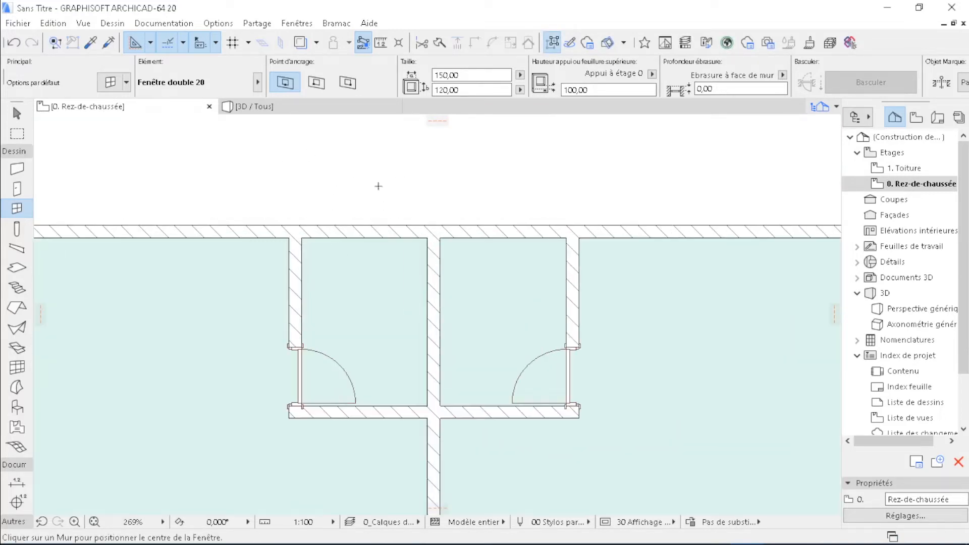
{"action": "scroll", "coordinate": [439, 215], "scroll_direction": "down", "scroll_amount": 4}
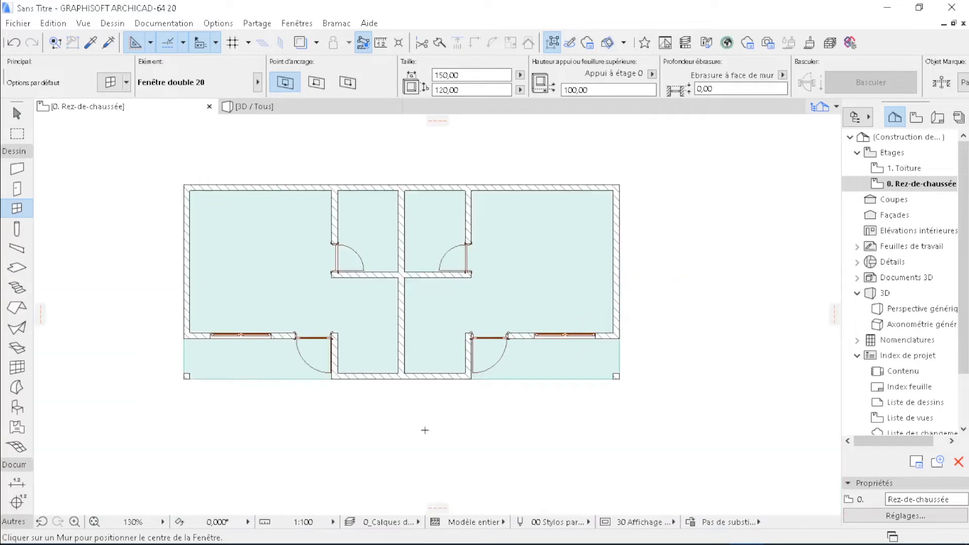
{"action": "left_click", "coordinate": [468, 74]}
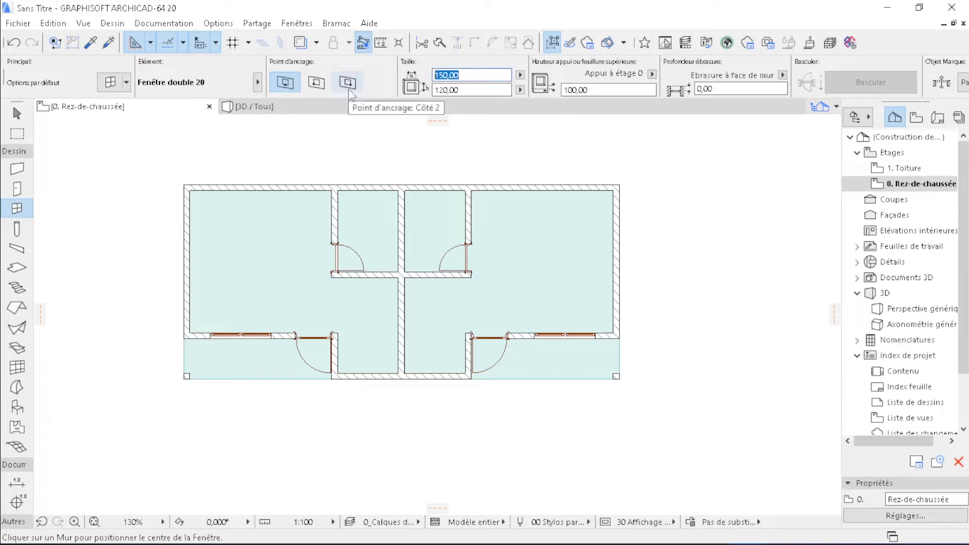
{"action": "type", "text": "100"}
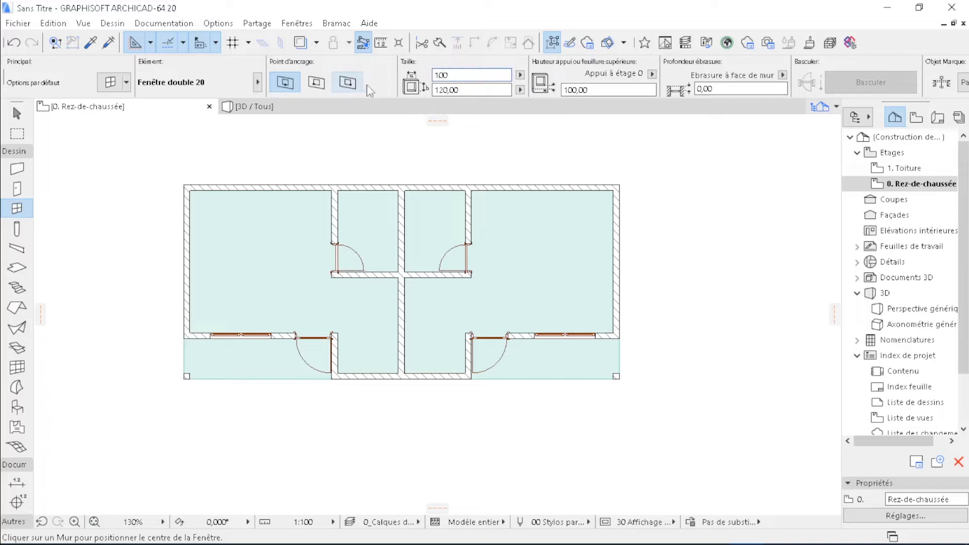
{"action": "left_click_drag", "start_coordinate": [478, 90], "coordinate": [427, 88]}
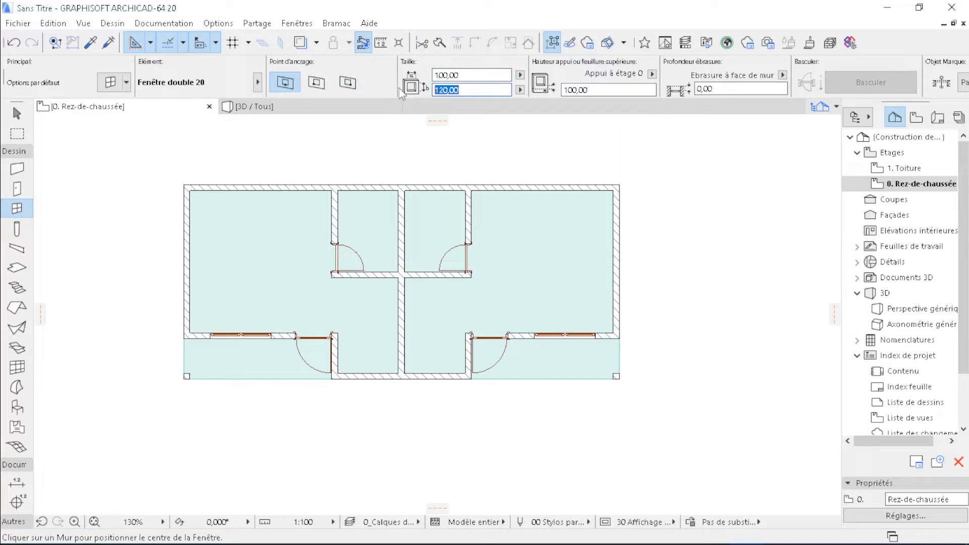
{"action": "type", "text": "80"}
{"action": "key", "text": "Tab"}
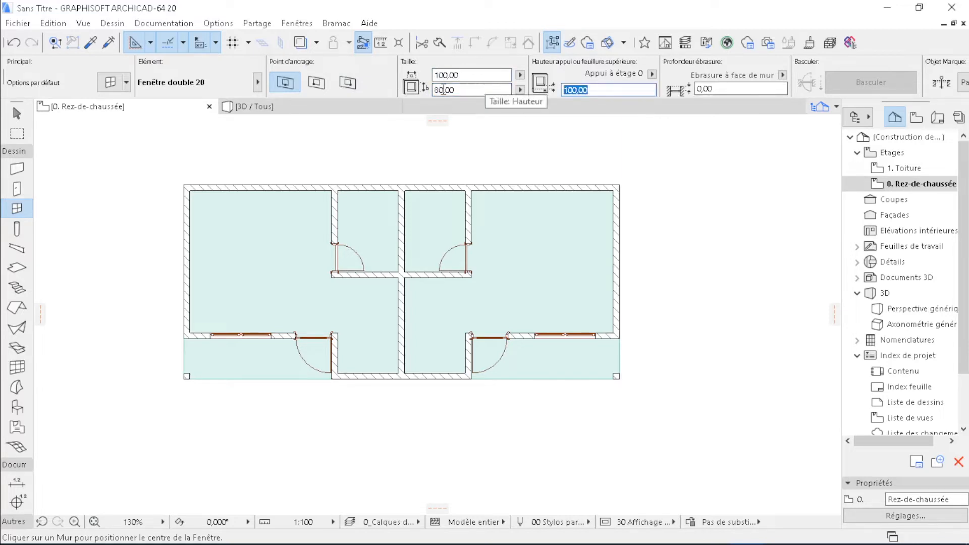
{"action": "type", "text": "1"}
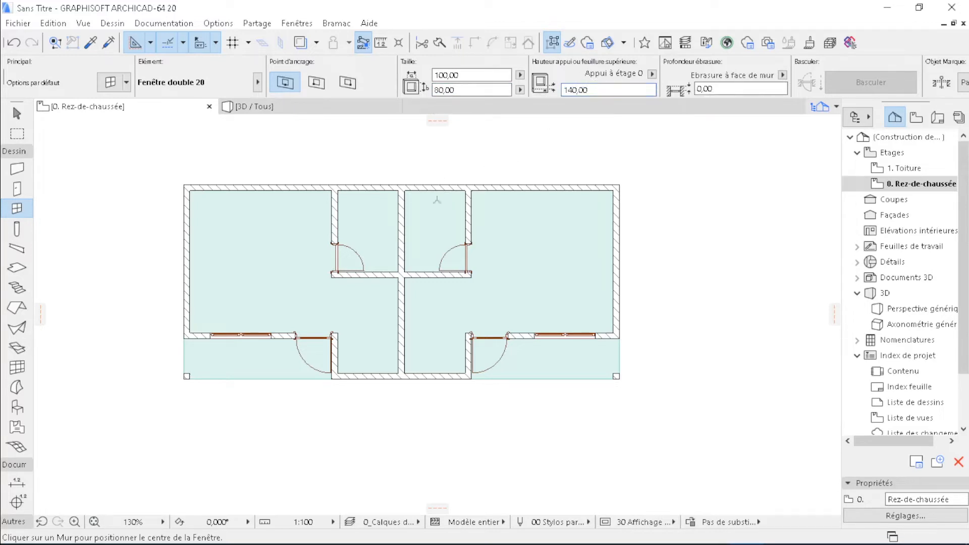
Place one double window per small upper room in the building's rear wall, each near the middle of its room and facing outside
{"action": "scroll", "coordinate": [439, 183], "scroll_direction": "up", "scroll_amount": 5}
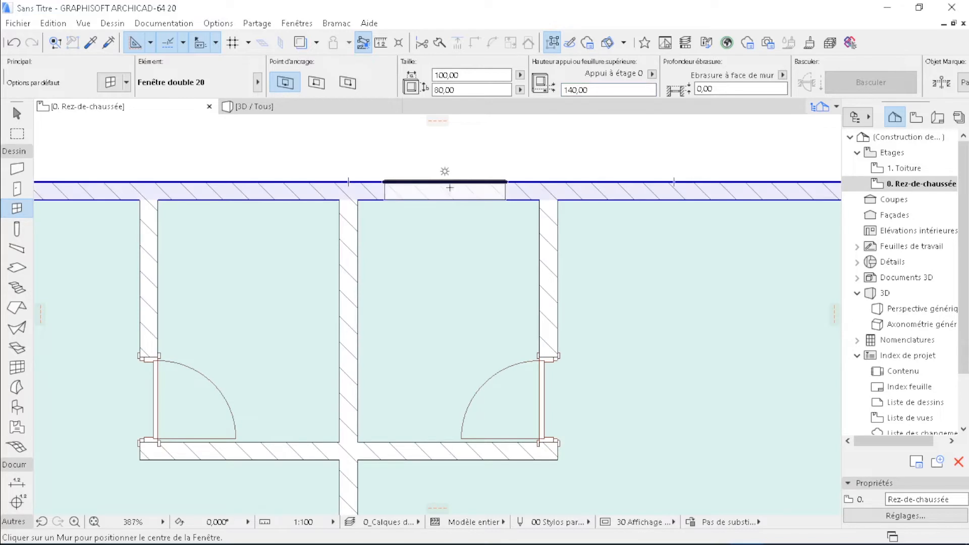
{"action": "left_click", "coordinate": [449, 198]}
{"action": "left_click", "coordinate": [451, 145]}
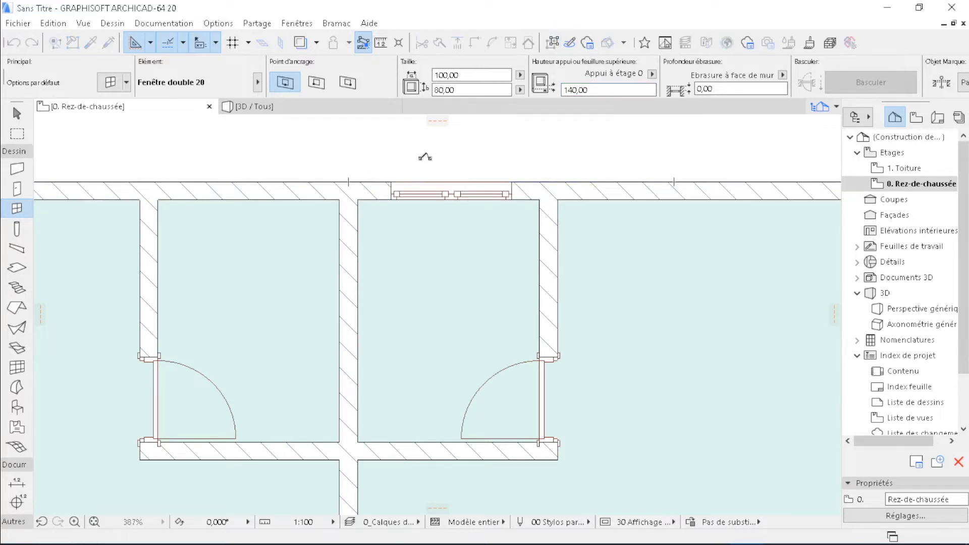
{"action": "left_click", "coordinate": [246, 152]}
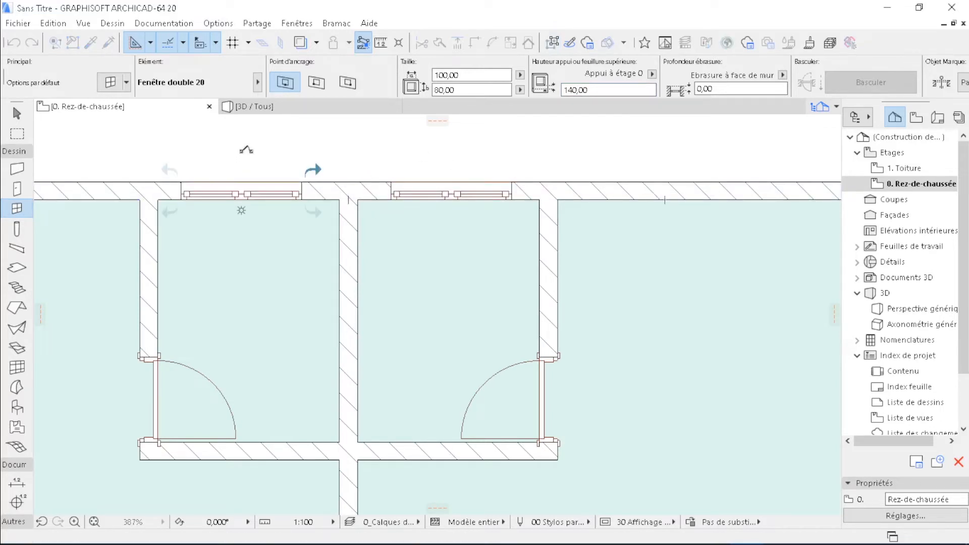
Place two double windows in the projecting front wall between the terraces, one on each side of the central partition
{"action": "scroll", "coordinate": [320, 148], "scroll_direction": "down", "scroll_amount": 6}
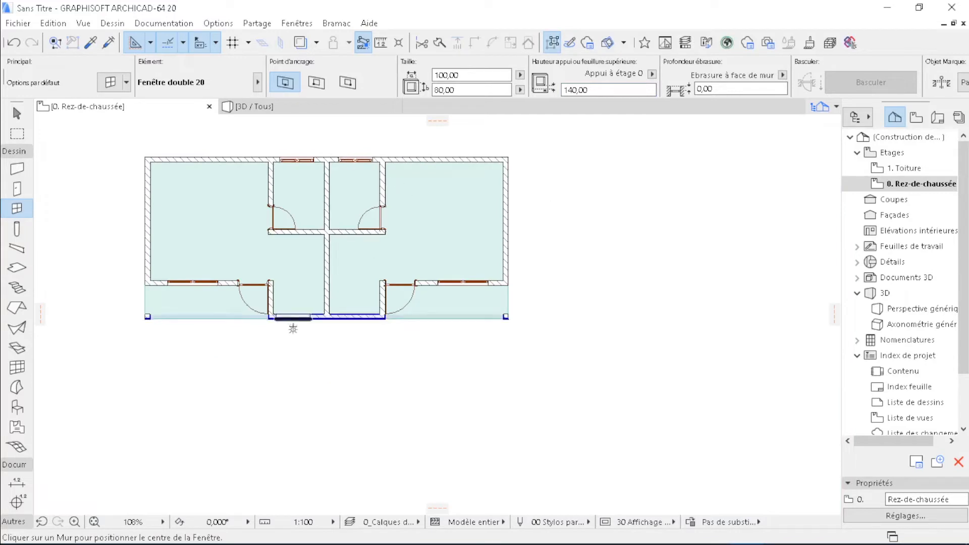
{"action": "scroll", "coordinate": [294, 335], "scroll_direction": "up", "scroll_amount": 6}
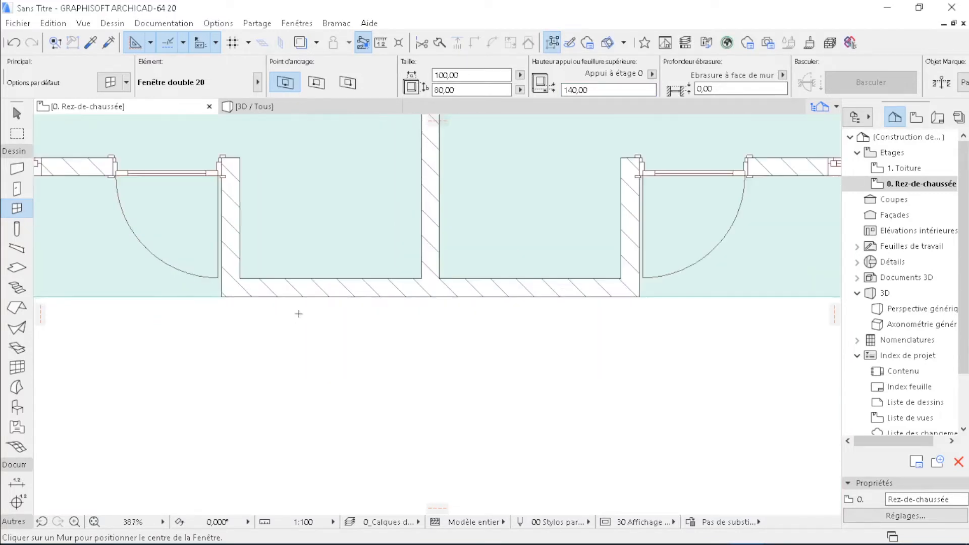
{"action": "left_click", "coordinate": [333, 278]}
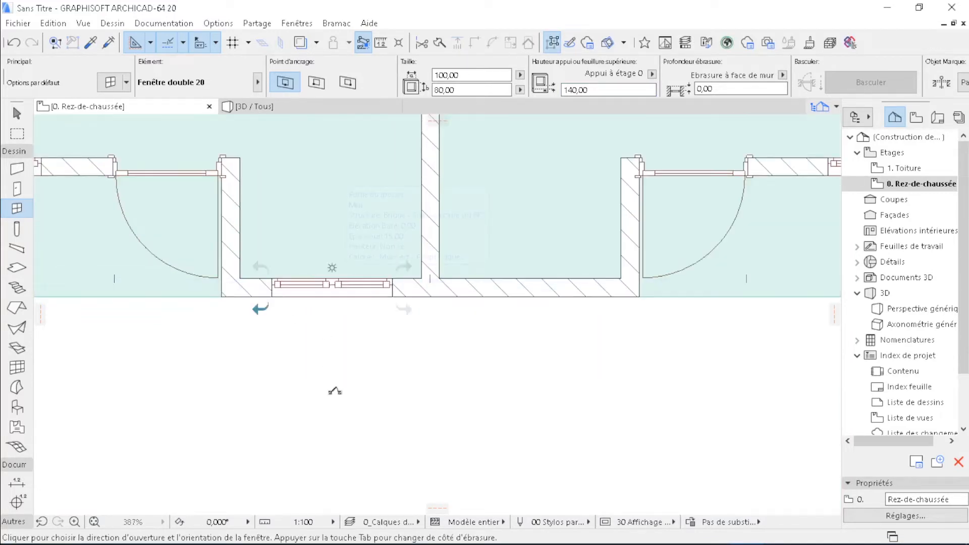
{"action": "left_click", "coordinate": [335, 392]}
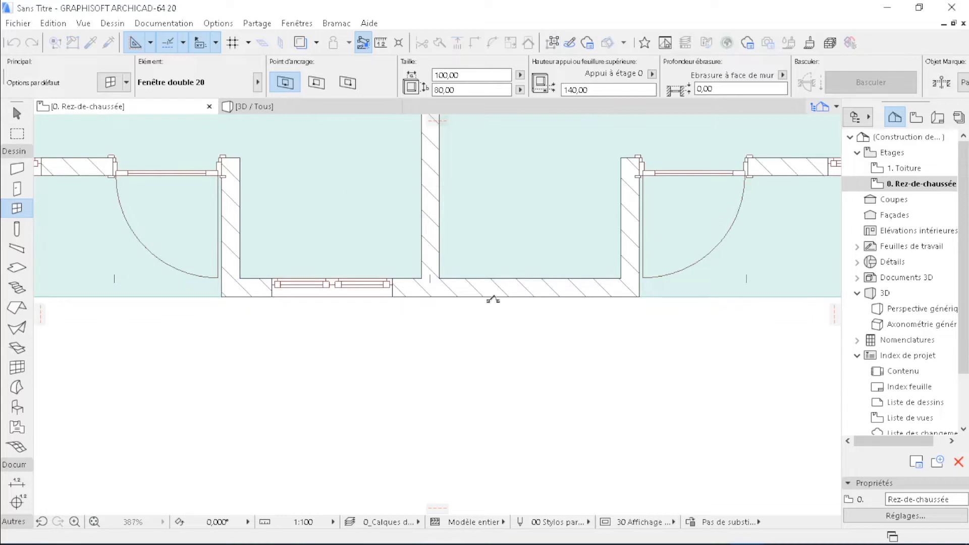
{"action": "left_click", "coordinate": [533, 278]}
{"action": "left_click", "coordinate": [502, 174]}
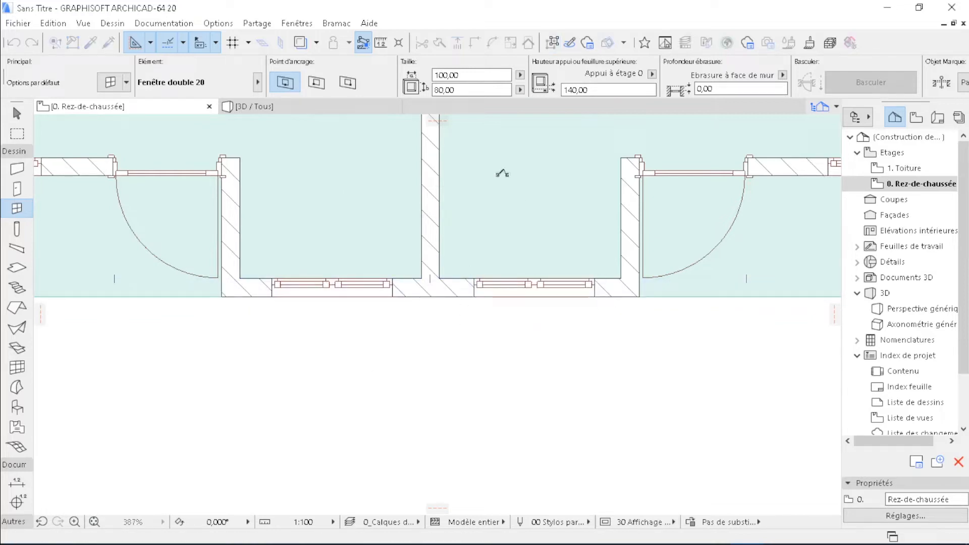
Show the front façade in the 3D view and set the perspective's view cone to 45°
{"action": "left_click", "coordinate": [295, 106]}
{"action": "scroll", "coordinate": [440, 313], "scroll_direction": "down", "scroll_amount": 5}
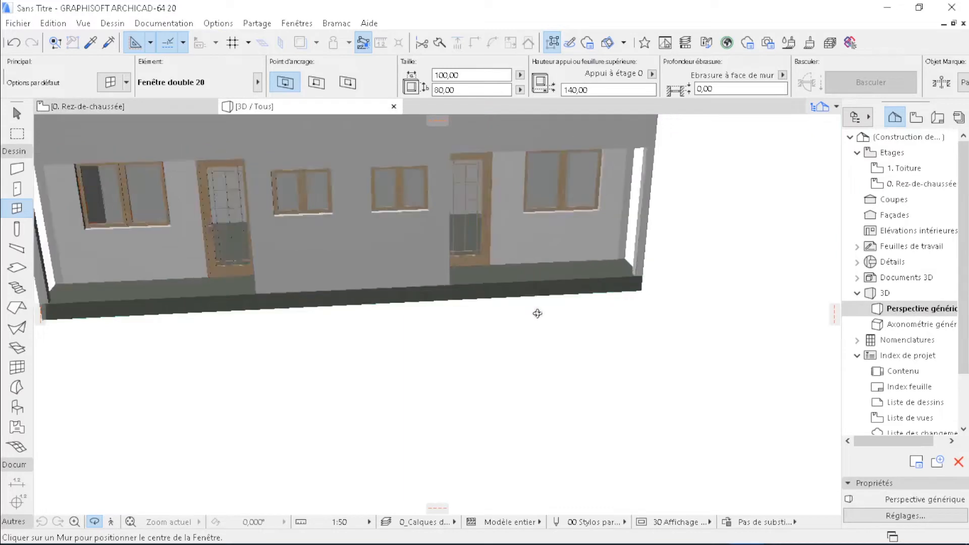
{"action": "left_click_drag", "start_coordinate": [418, 333], "coordinate": [539, 290]}
{"action": "scroll", "coordinate": [571, 144], "scroll_direction": "up", "scroll_amount": 3}
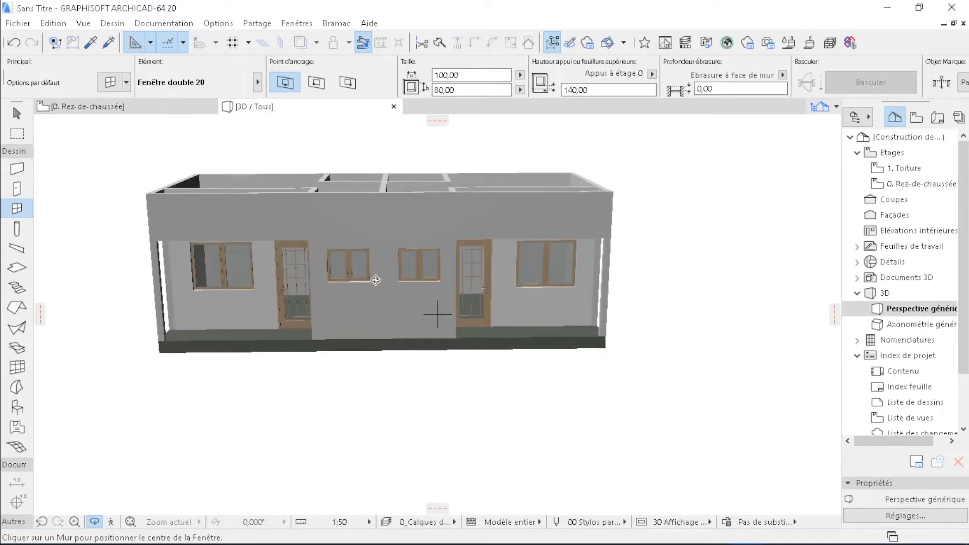
{"action": "left_click_drag", "start_coordinate": [376, 280], "coordinate": [448, 268]}
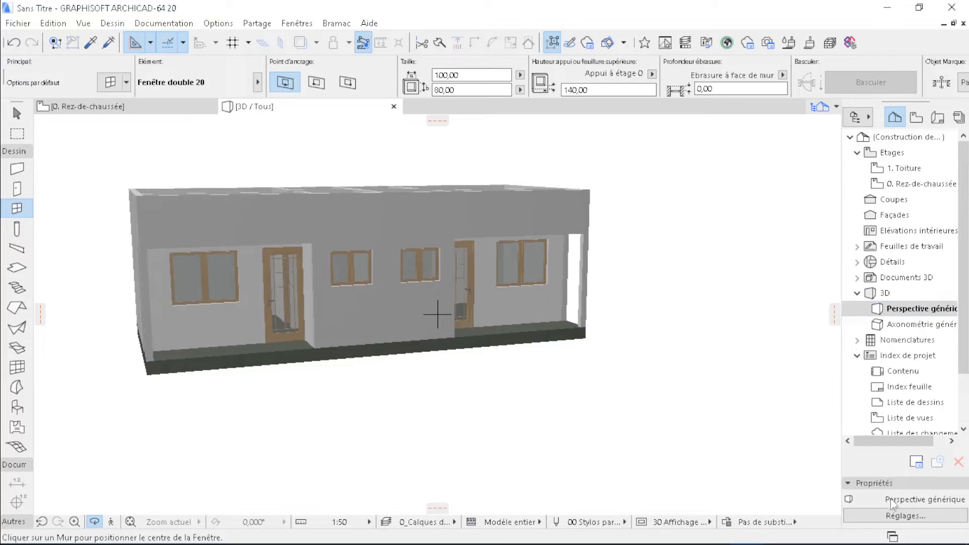
{"action": "left_click", "coordinate": [895, 518]}
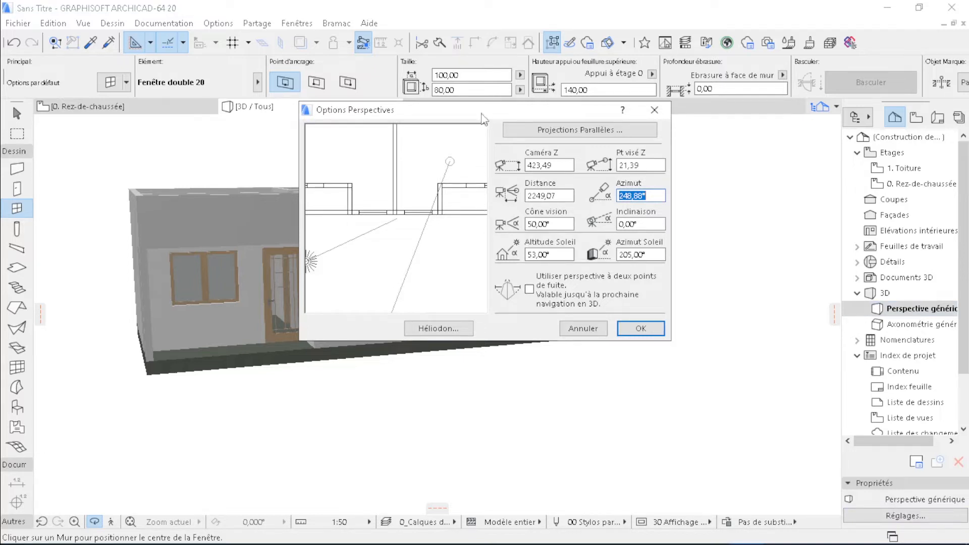
{"action": "left_click_drag", "start_coordinate": [481, 114], "coordinate": [648, 86]}
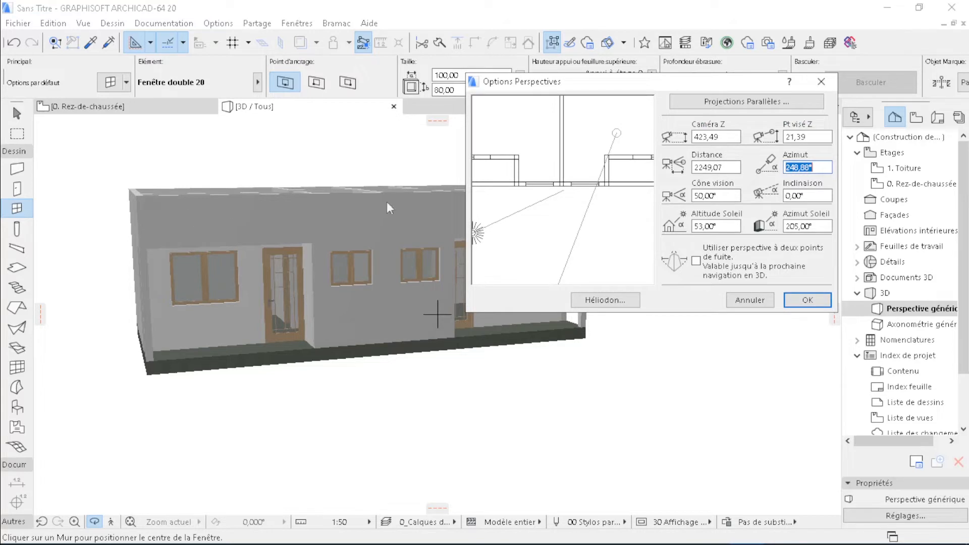
{"action": "left_click", "coordinate": [729, 196]}
{"action": "type", "text": "45"}
Set the sun's intensity to 45%, its ambient contribution and the ambient light to 60%, change the sun's hour, and apply the perspective settings
{"action": "left_click", "coordinate": [619, 301]}
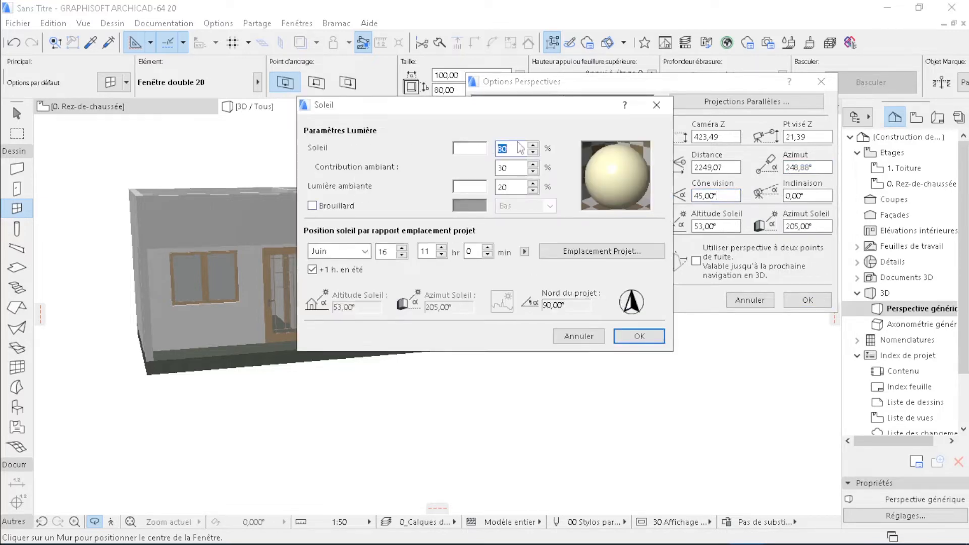
{"action": "type", "text": "45"}
{"action": "double_click", "coordinate": [520, 166]}
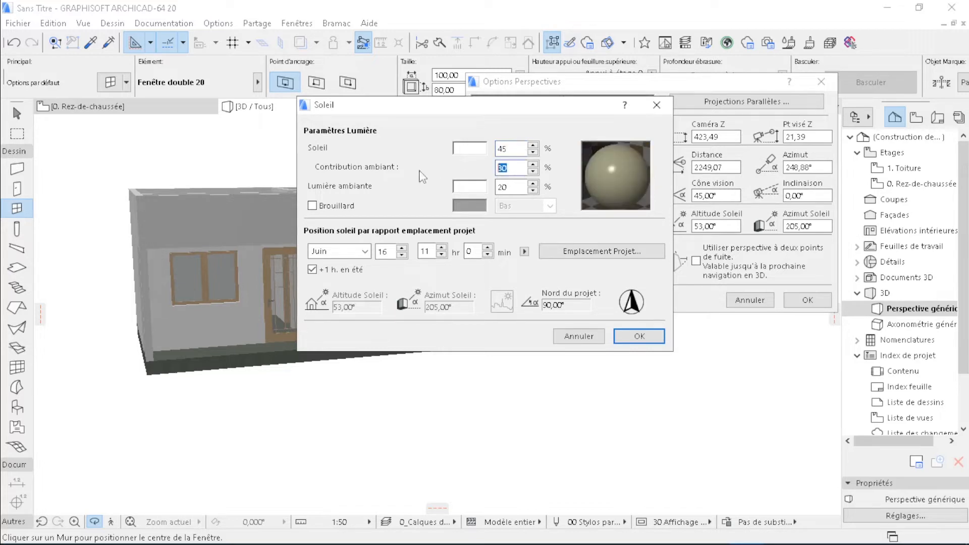
{"action": "type", "text": "6"}
{"action": "double_click", "coordinate": [510, 187]}
{"action": "type", "text": "6"}
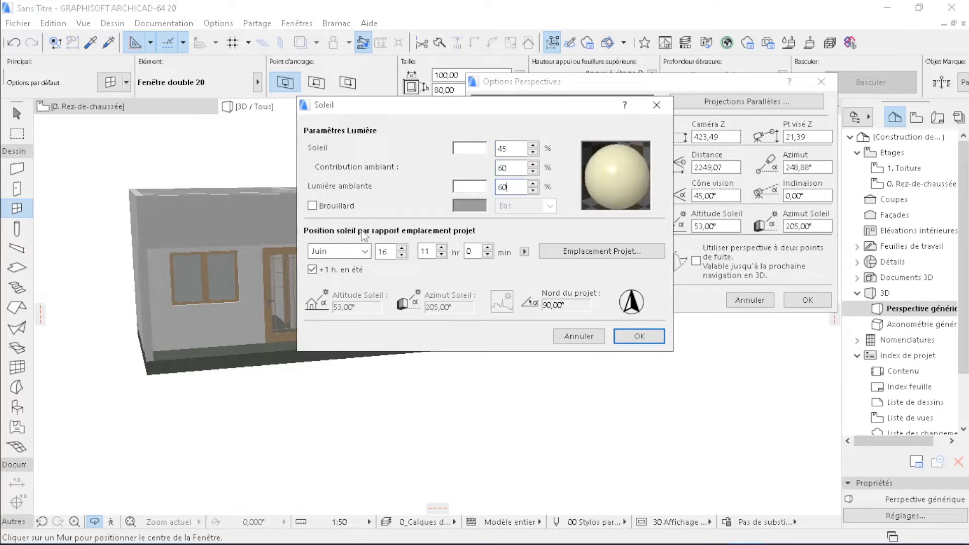
{"action": "double_click", "coordinate": [435, 252]}
{"action": "left_click", "coordinate": [640, 337]}
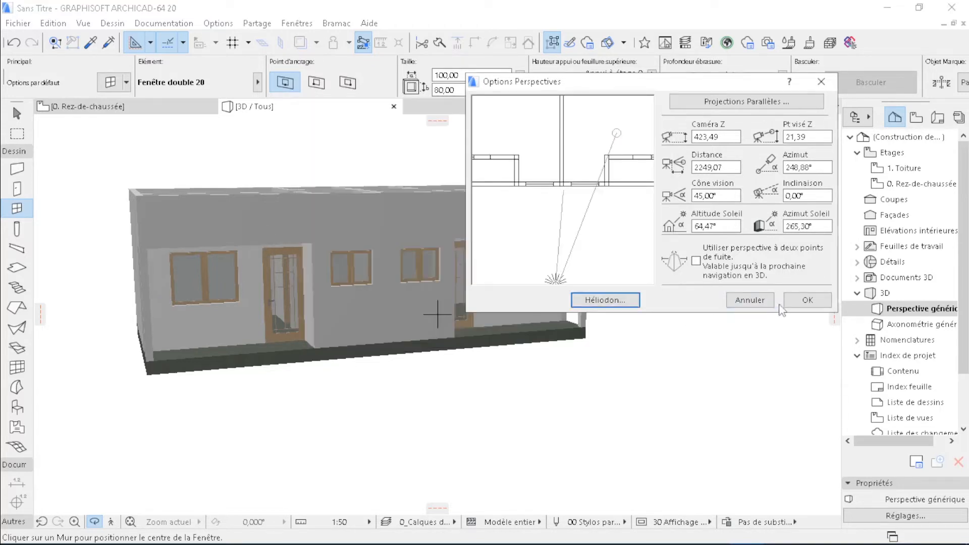
{"action": "left_click", "coordinate": [798, 302]}
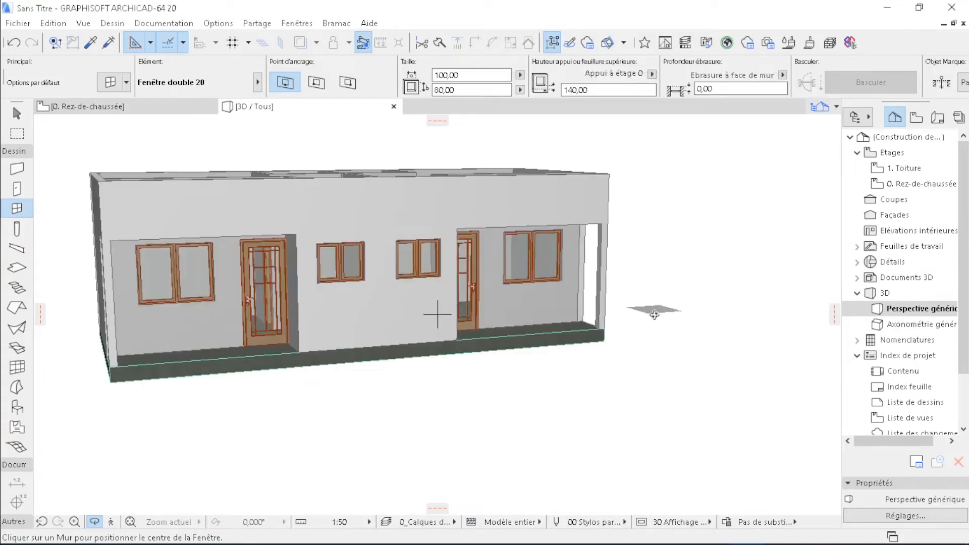
Set the default slab on the ground floor to 15 cm thick with a base offset of -15 cm
{"action": "middle_click_drag", "start_coordinate": [649, 309], "coordinate": [204, 181], "text": "shift"}
{"action": "left_click", "coordinate": [151, 107]}
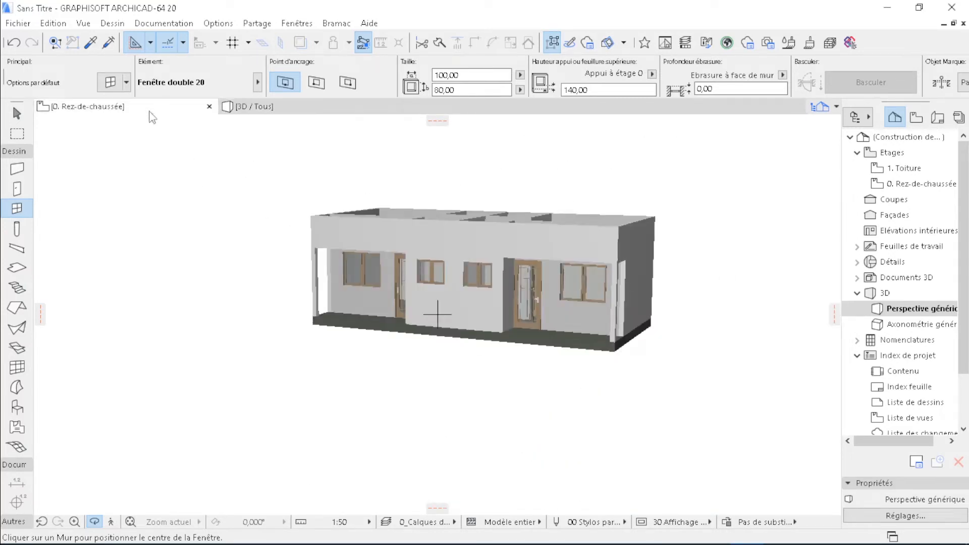
{"action": "scroll", "coordinate": [368, 327], "scroll_direction": "down", "scroll_amount": 5}
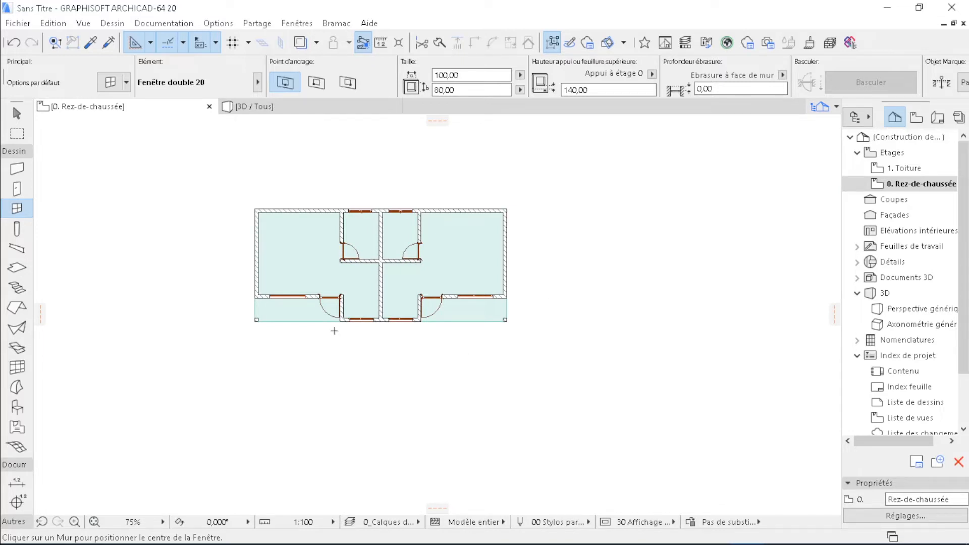
{"action": "scroll", "coordinate": [335, 331], "scroll_direction": "up", "scroll_amount": 3}
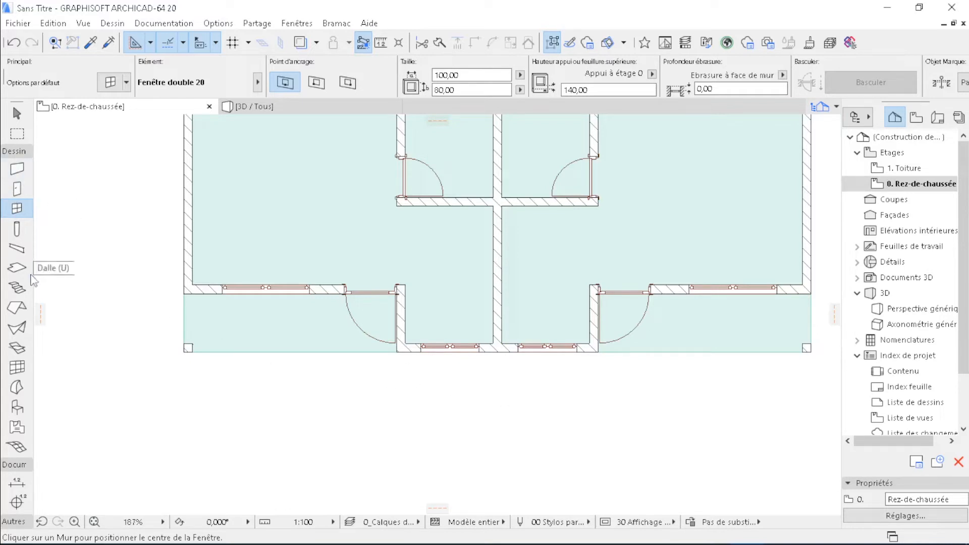
{"action": "left_click", "coordinate": [12, 275]}
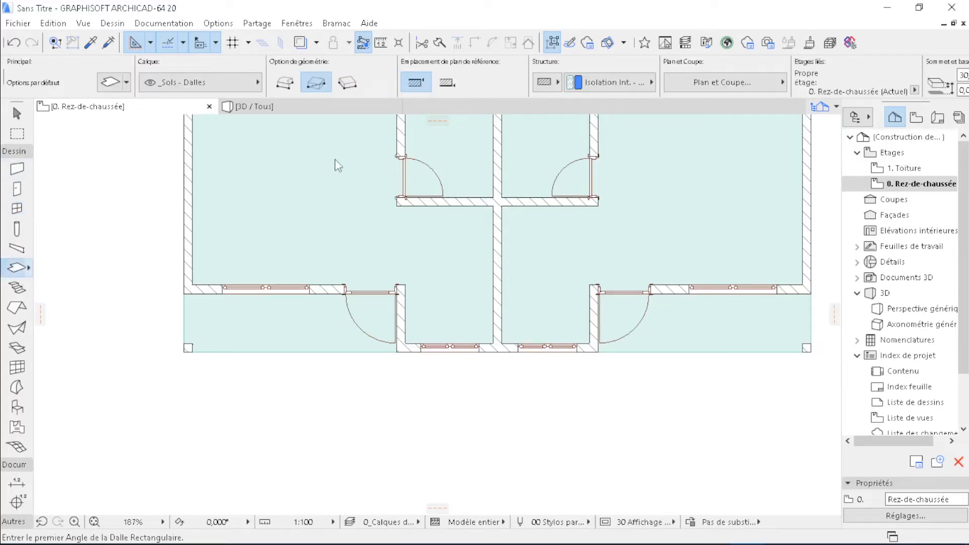
{"action": "key", "text": "ctrl+t"}
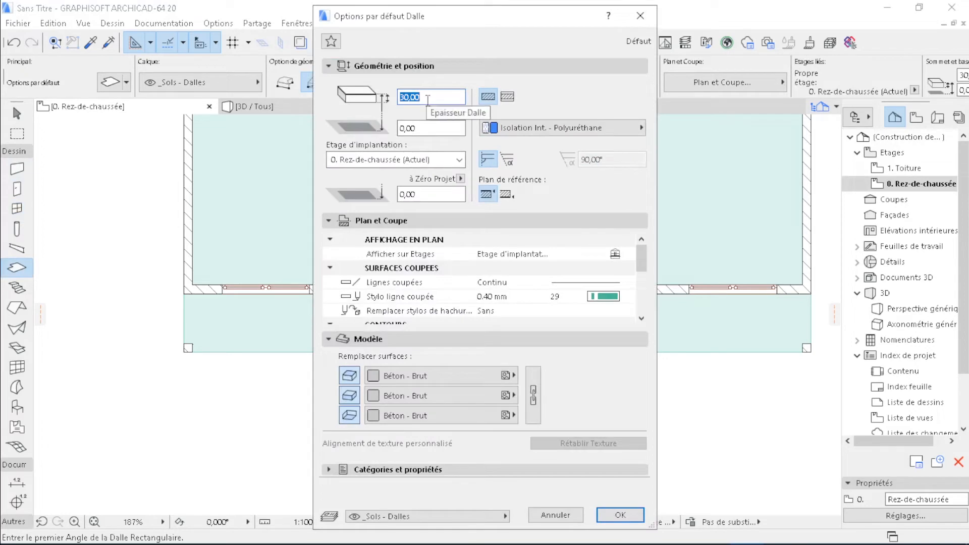
{"action": "type", "text": "15"}
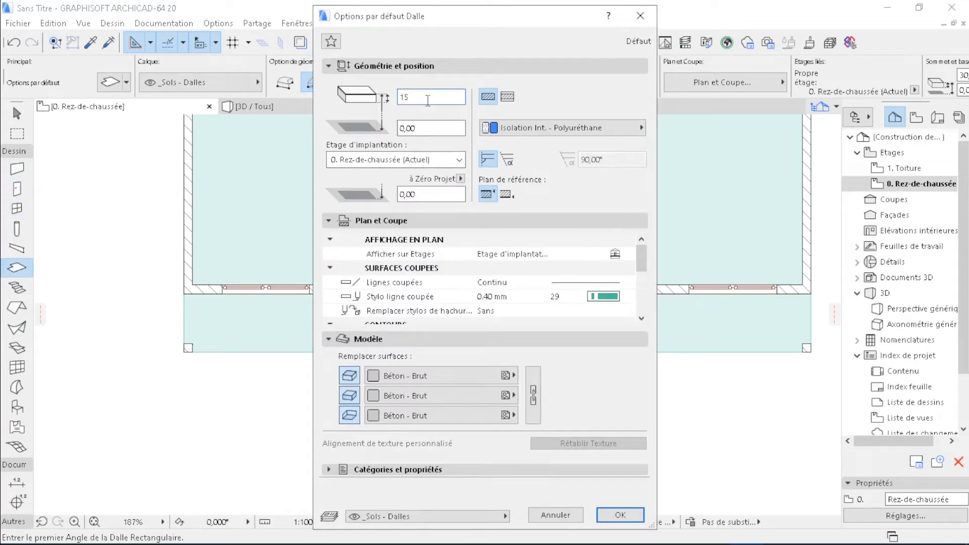
{"action": "key", "text": "Tab"}
{"action": "type", "text": "-"}
{"action": "left_click", "coordinate": [620, 515]}
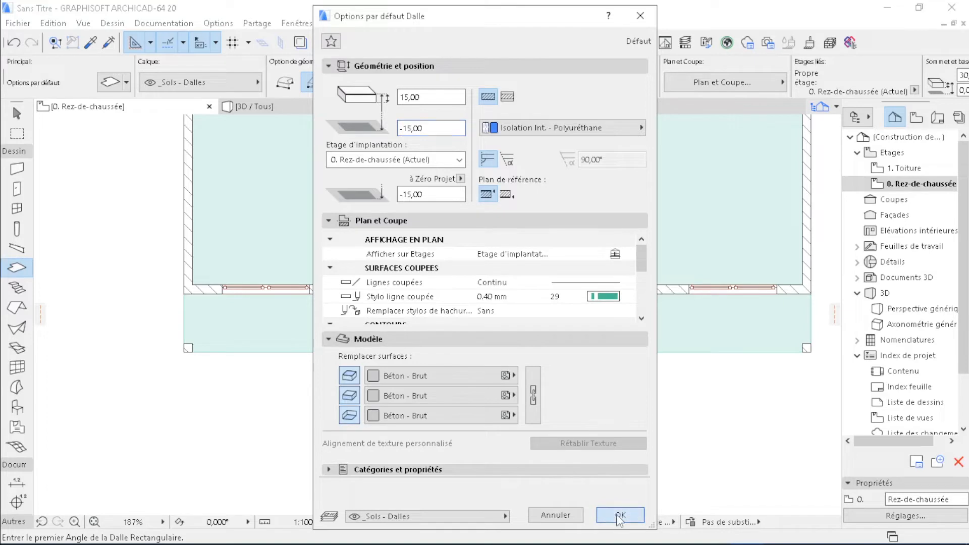
Draw a 120 × 35 cm rectangular step slab in front of the left terrace, starting at the projecting wall's outer corner
{"action": "scroll", "coordinate": [340, 364], "scroll_direction": "up", "scroll_amount": 5}
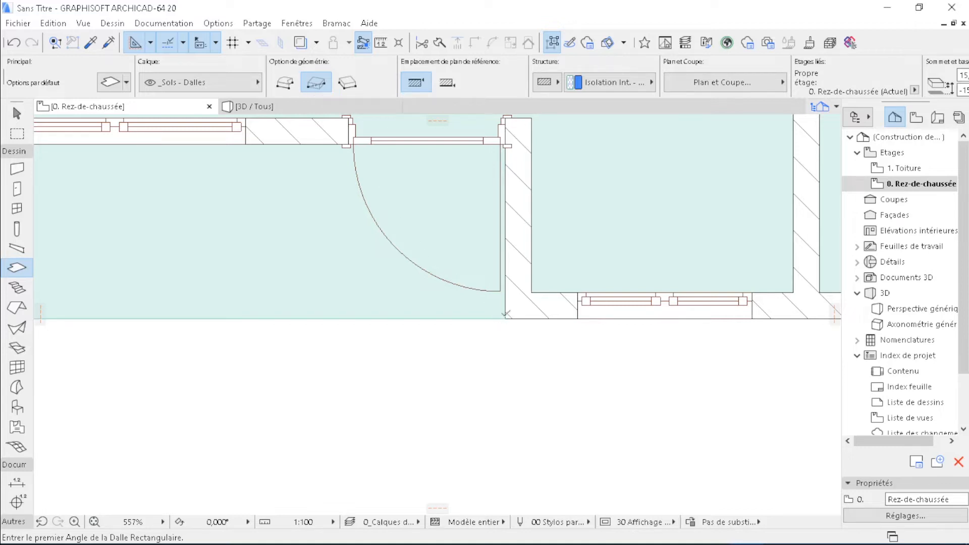
{"action": "left_click", "coordinate": [506, 318]}
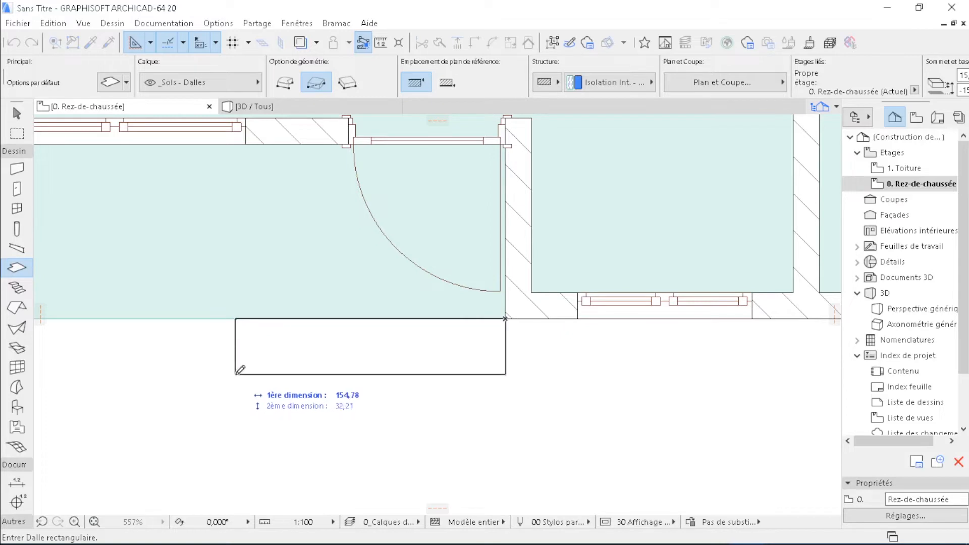
{"action": "type", "text": "120"}
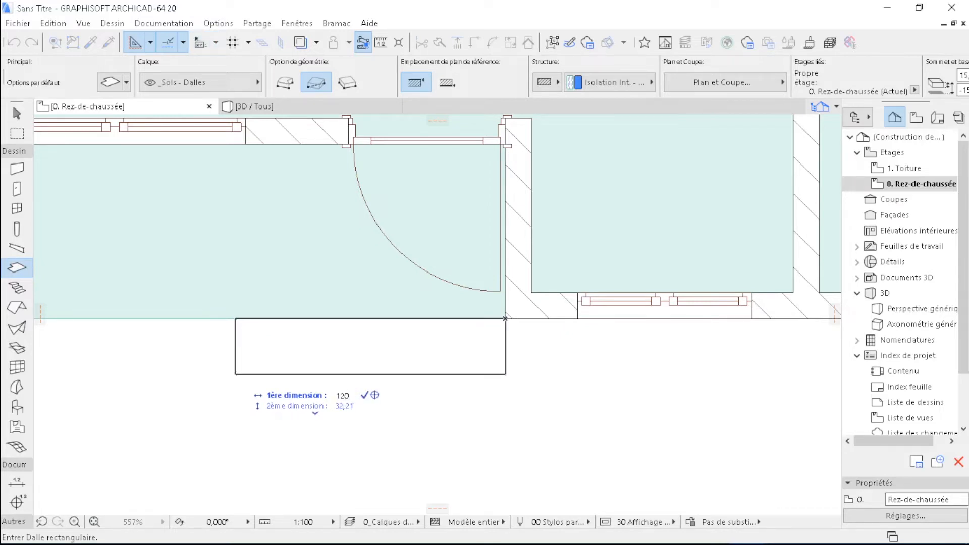
{"action": "key", "text": "Tab"}
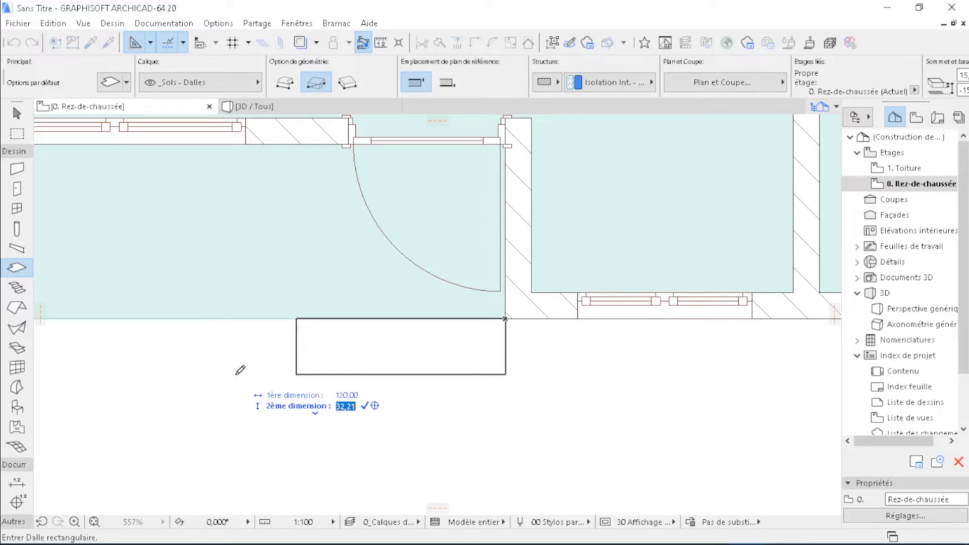
{"action": "type", "text": "35,00"}
{"action": "key", "text": "Return"}
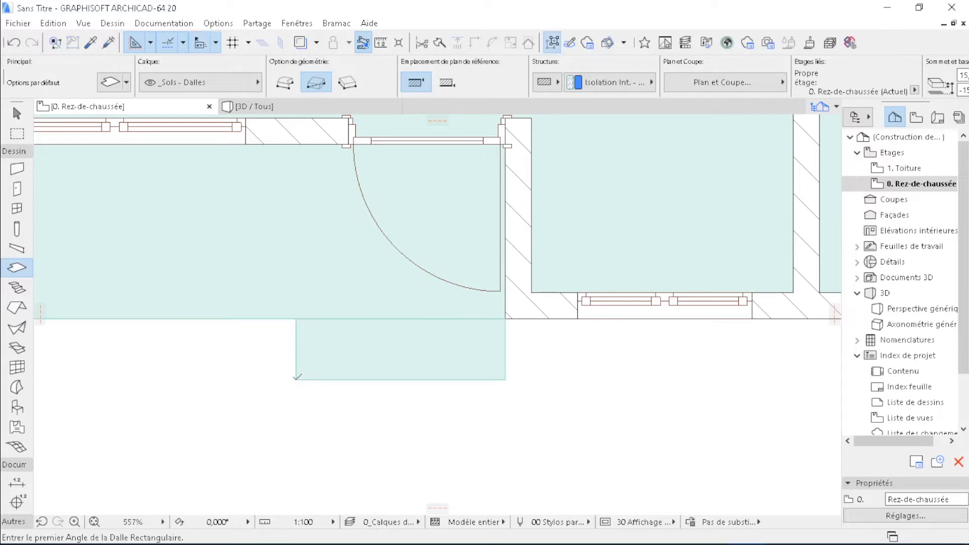
{"action": "scroll", "coordinate": [295, 378], "scroll_direction": "down", "scroll_amount": 3}
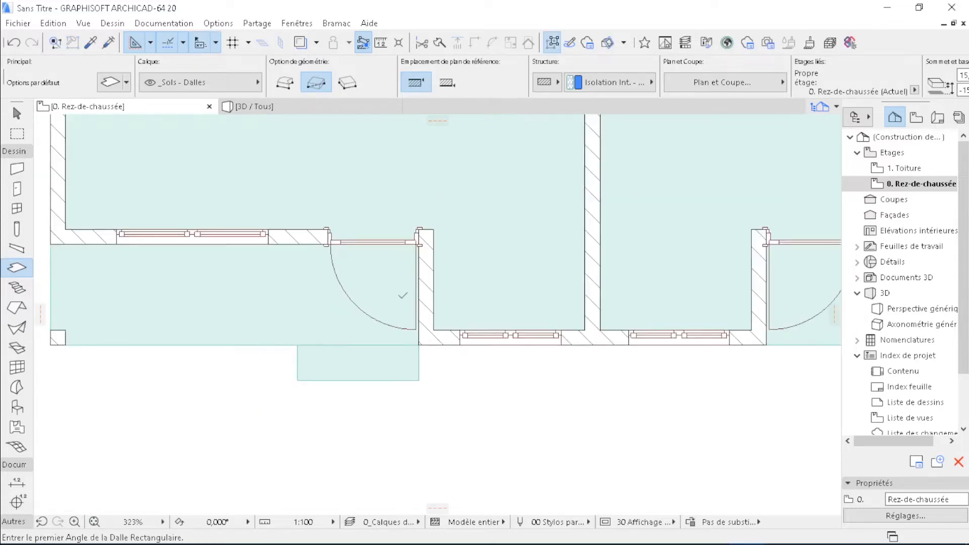
{"action": "left_click", "coordinate": [260, 107]}
{"action": "scroll", "coordinate": [390, 317], "scroll_direction": "up", "scroll_amount": 10}
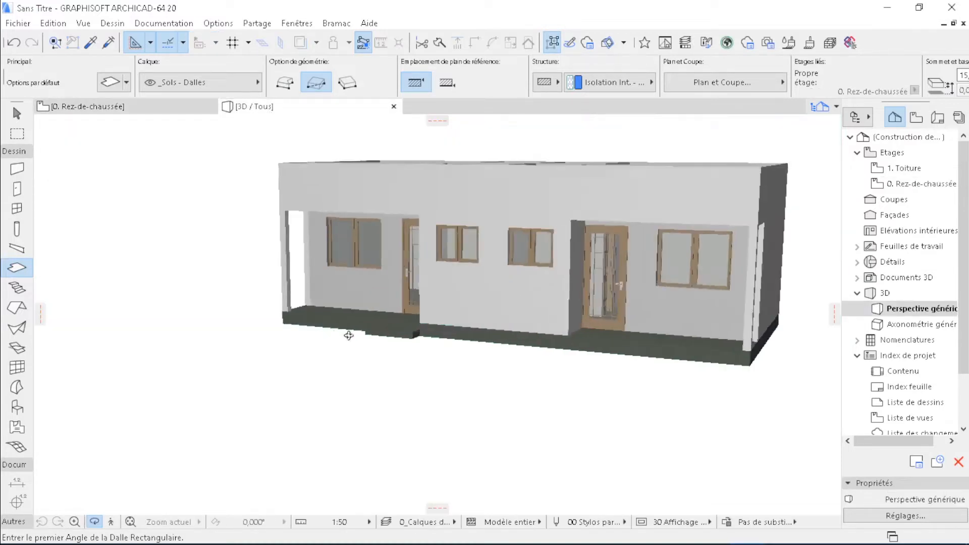
{"action": "scroll", "coordinate": [775, 378], "scroll_direction": "down", "scroll_amount": 2}
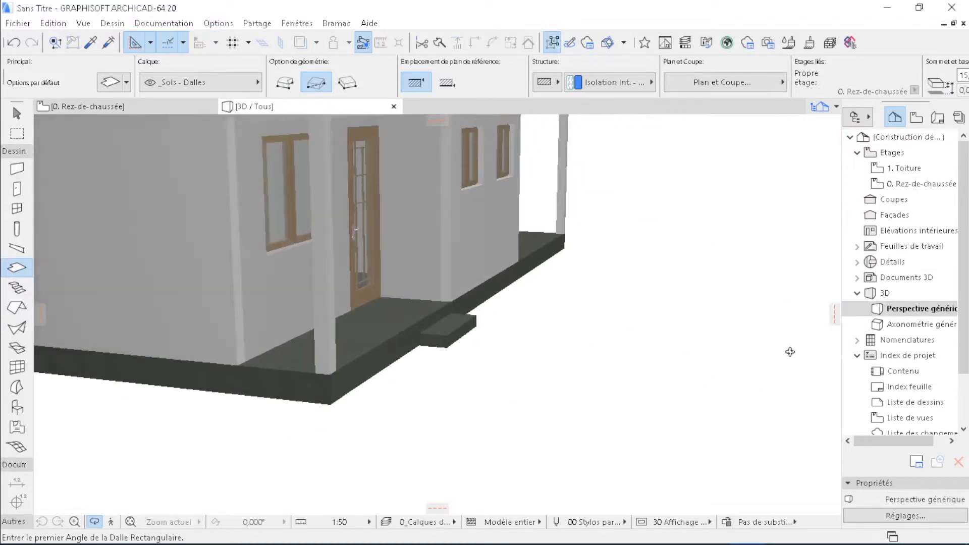
Copy the step slab to the front of the right terrace, aligning its inner corner with the projecting wall's outer corner
{"action": "left_click", "coordinate": [88, 107]}
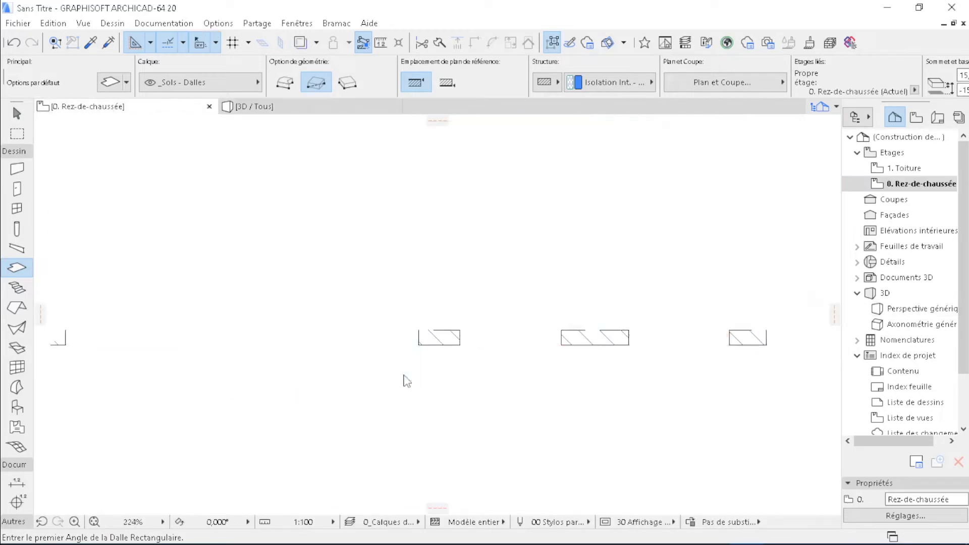
{"action": "scroll", "coordinate": [405, 377], "scroll_direction": "down", "scroll_amount": 3}
{"action": "scroll", "coordinate": [424, 392], "scroll_direction": "up", "scroll_amount": 3}
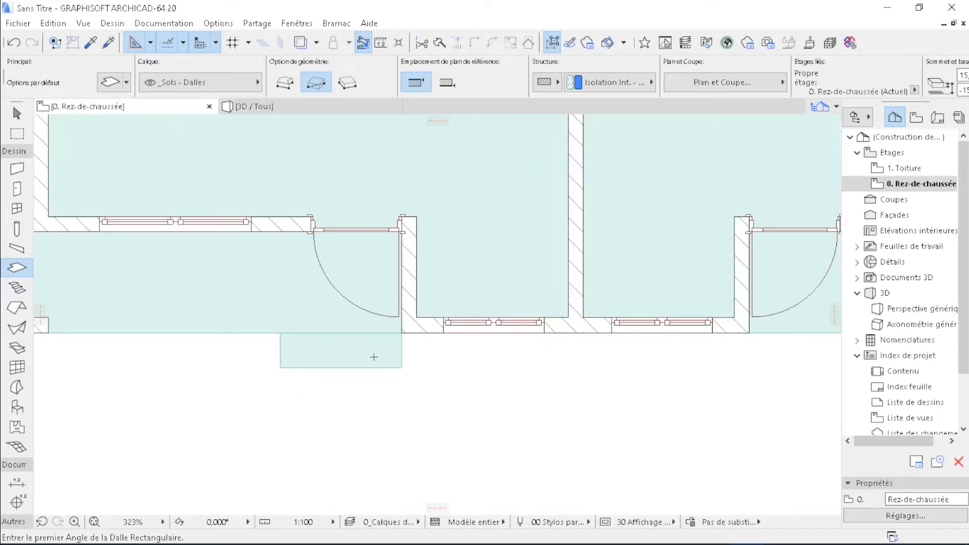
{"action": "scroll", "coordinate": [535, 350], "scroll_direction": "down", "scroll_amount": 2}
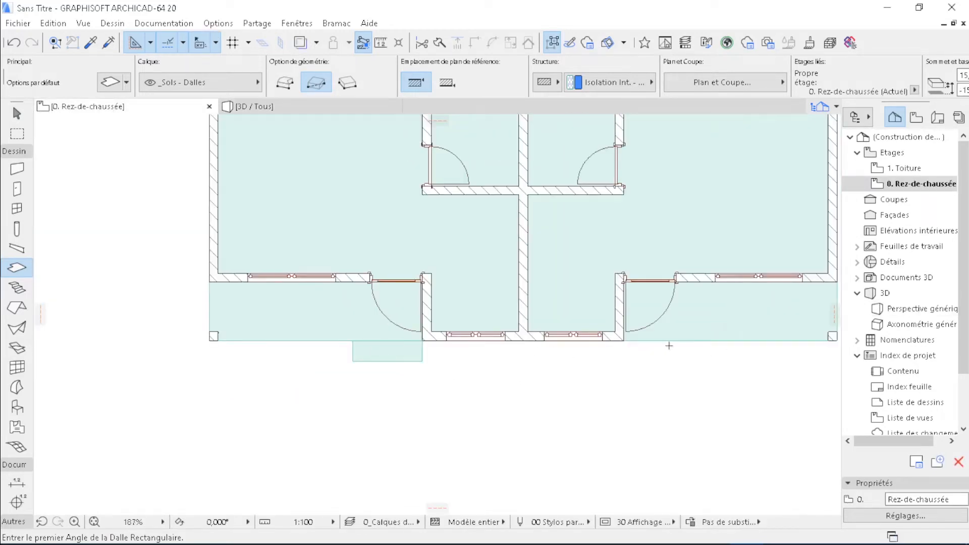
{"action": "scroll", "coordinate": [669, 346], "scroll_direction": "up", "scroll_amount": 2}
{"action": "key", "text": "Escape"}
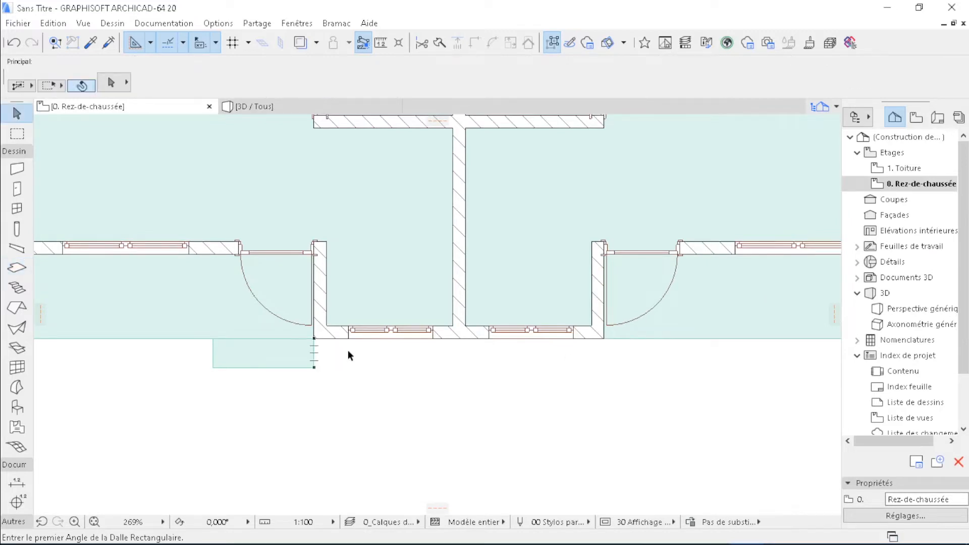
{"action": "left_click", "coordinate": [296, 350]}
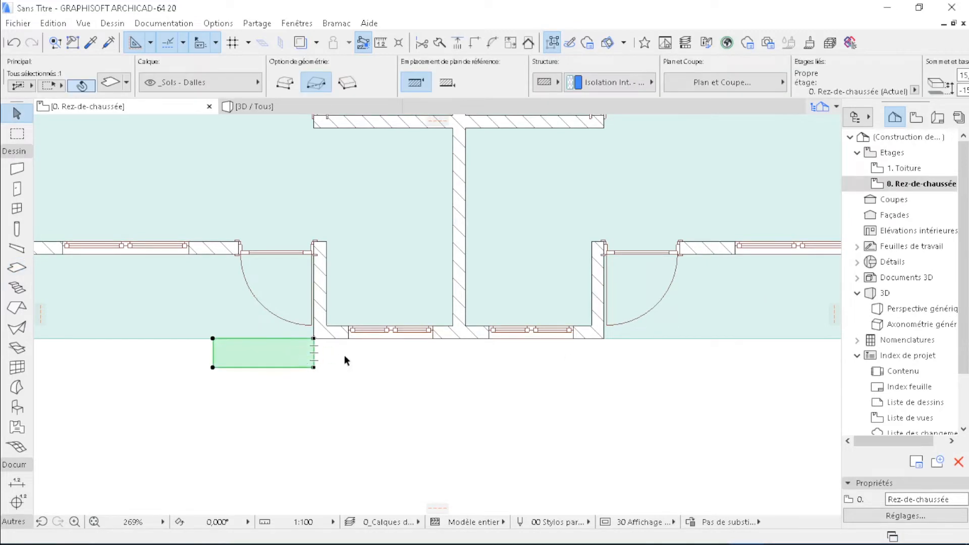
{"action": "key", "text": "ctrl+shift+d"}
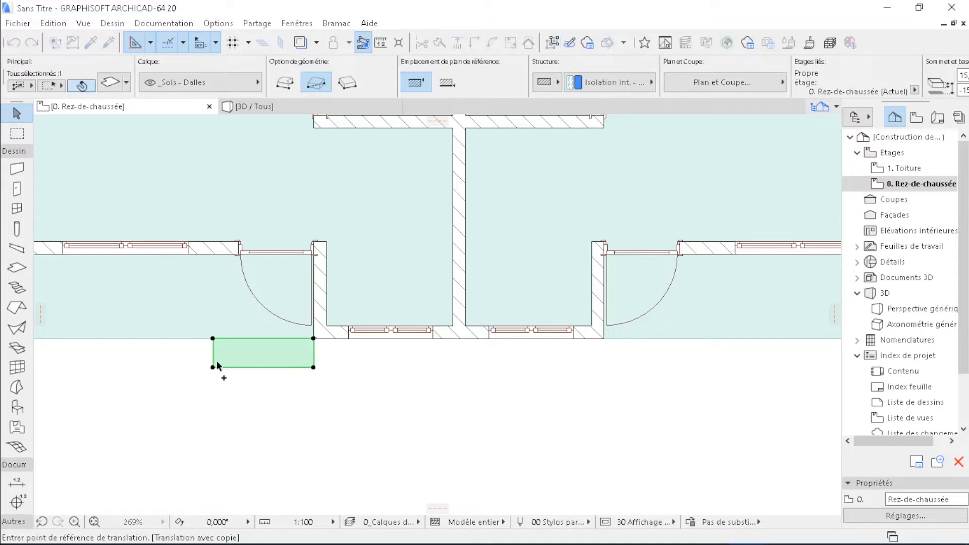
{"action": "left_click", "coordinate": [213, 339]}
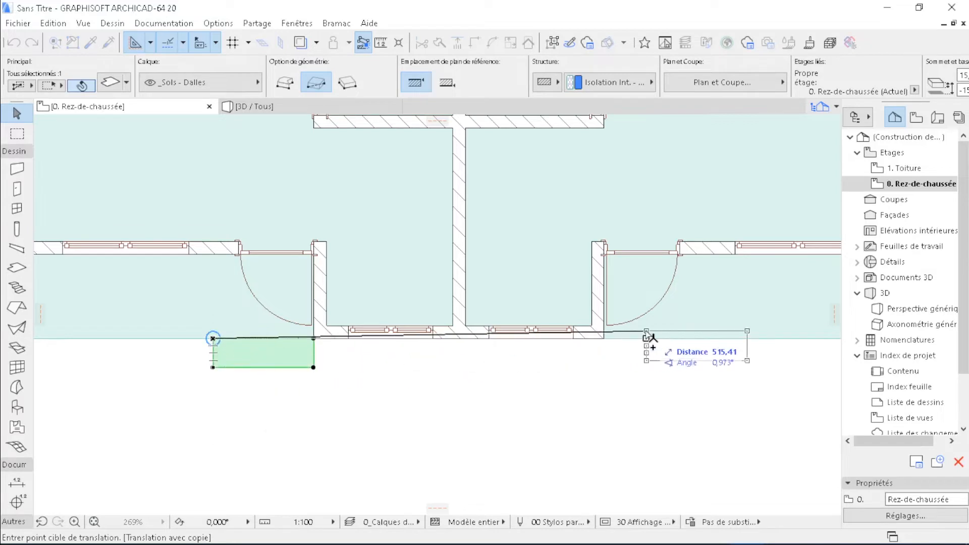
{"action": "scroll", "coordinate": [650, 337], "scroll_direction": "up", "scroll_amount": 3}
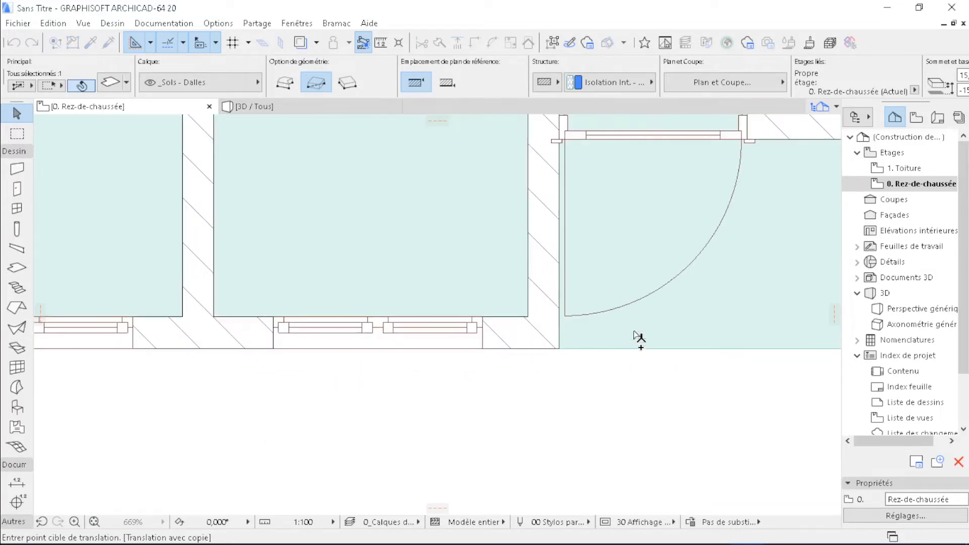
{"action": "left_click", "coordinate": [560, 349]}
{"action": "left_click", "coordinate": [330, 109]}
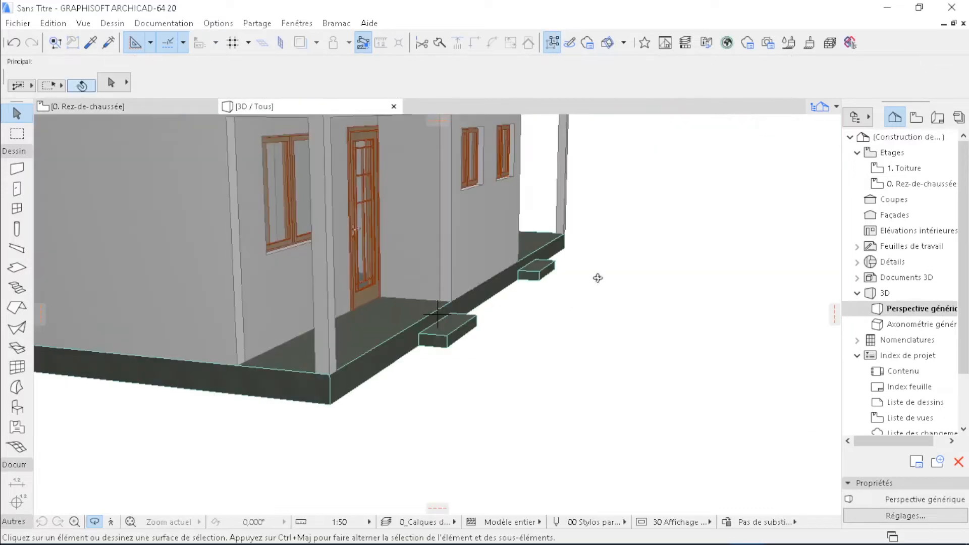
{"action": "left_click_drag", "start_coordinate": [603, 254], "coordinate": [410, 328]}
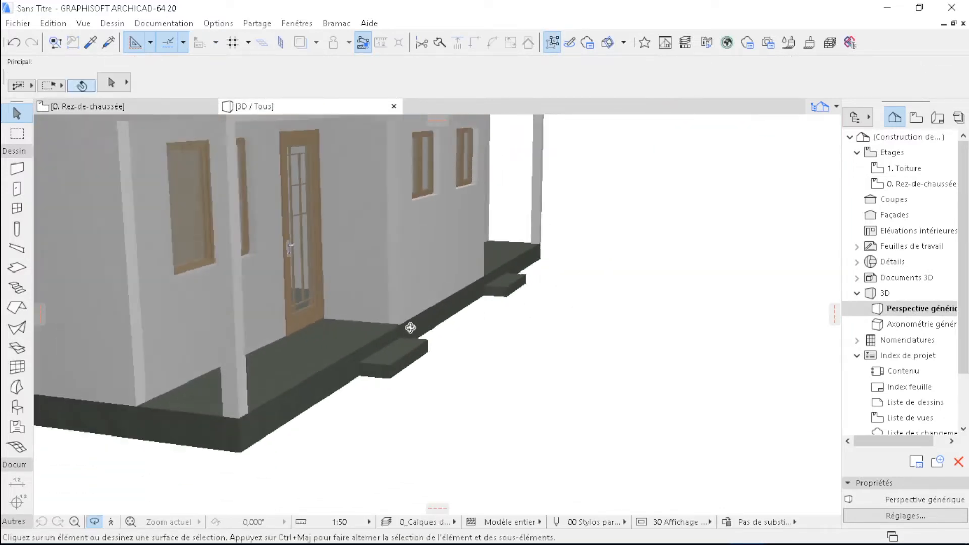
{"action": "scroll", "coordinate": [410, 328], "scroll_direction": "down", "scroll_amount": 5}
{"action": "left_click_drag", "start_coordinate": [589, 295], "coordinate": [114, 132]}
Set the default wall on the ground floor to 15 cm high and 10 cm thick with a base offset of -30 cm
{"action": "left_click", "coordinate": [122, 107]}
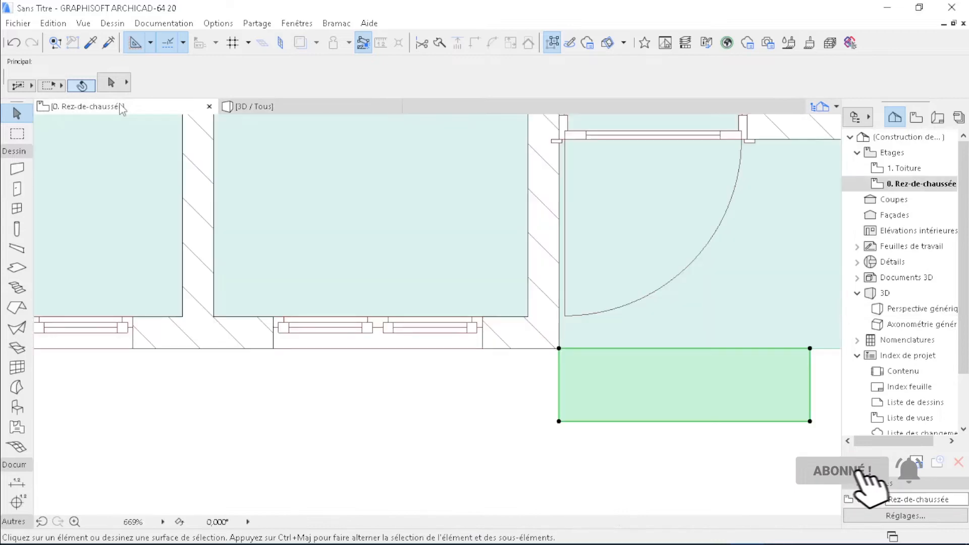
{"action": "key", "text": "Escape"}
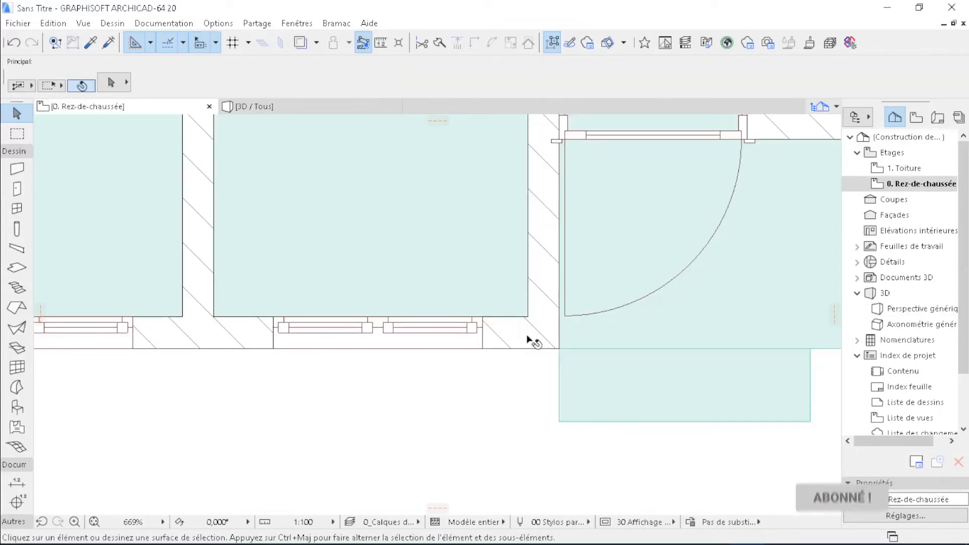
{"action": "scroll", "coordinate": [529, 340], "scroll_direction": "down", "scroll_amount": 10}
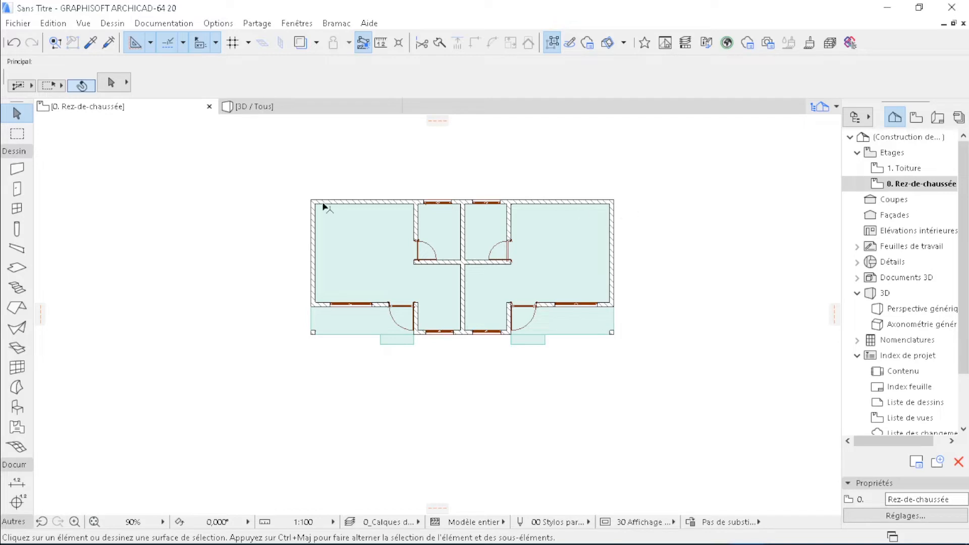
{"action": "scroll", "coordinate": [301, 191], "scroll_direction": "up", "scroll_amount": 5}
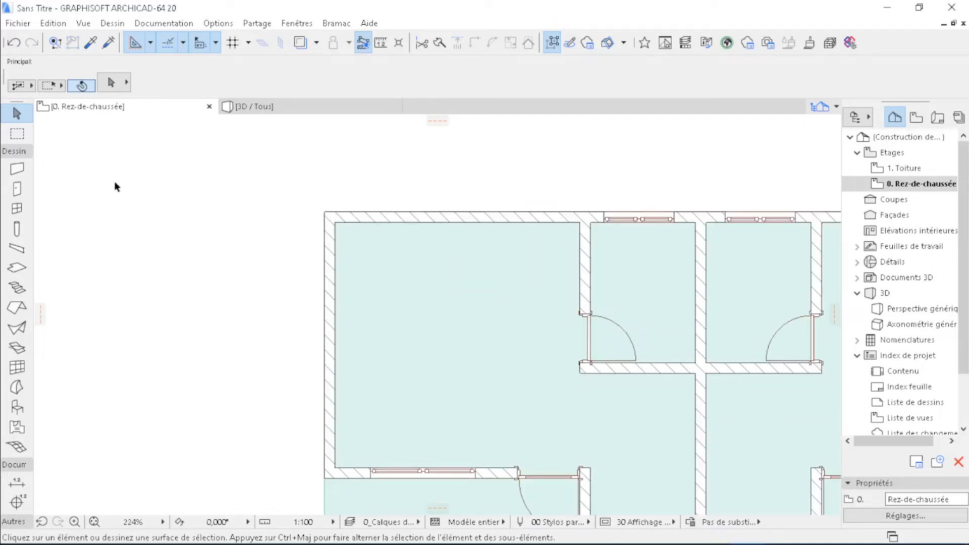
{"action": "left_click", "coordinate": [18, 169]}
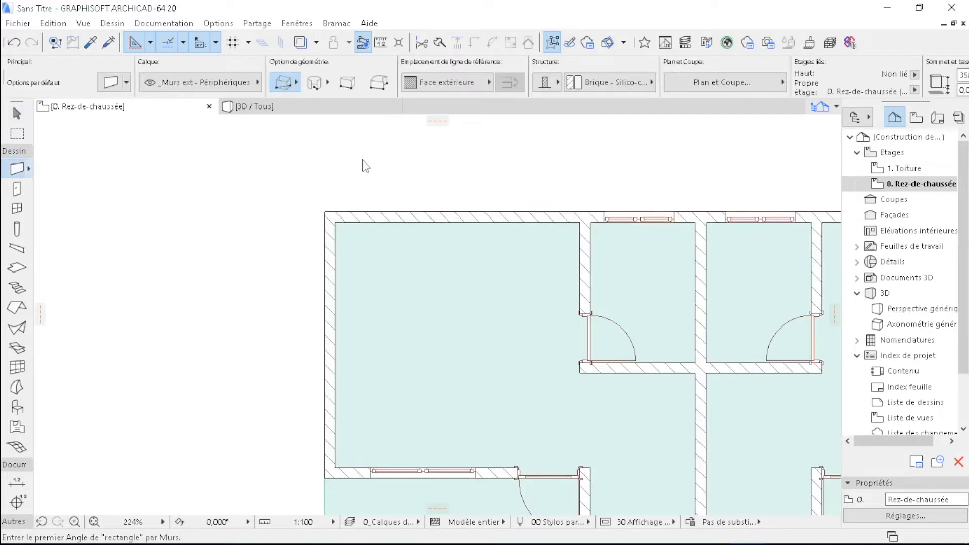
{"action": "key", "text": "ctrl+t"}
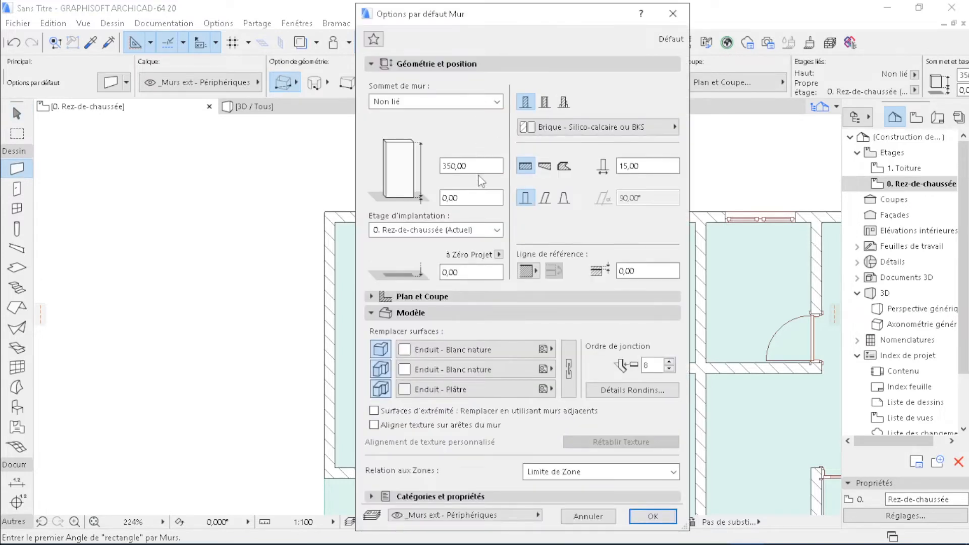
{"action": "double_click", "coordinate": [477, 166]}
{"action": "type", "text": "30"}
{"action": "key", "text": "Tab"}
{"action": "type", "text": "-3"}
{"action": "left_click", "coordinate": [470, 161]}
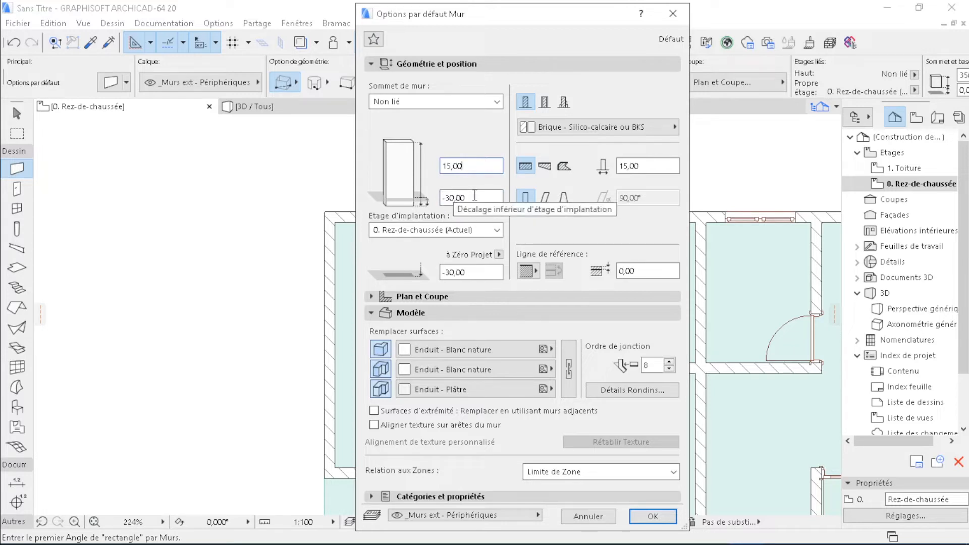
{"action": "left_click", "coordinate": [622, 167]}
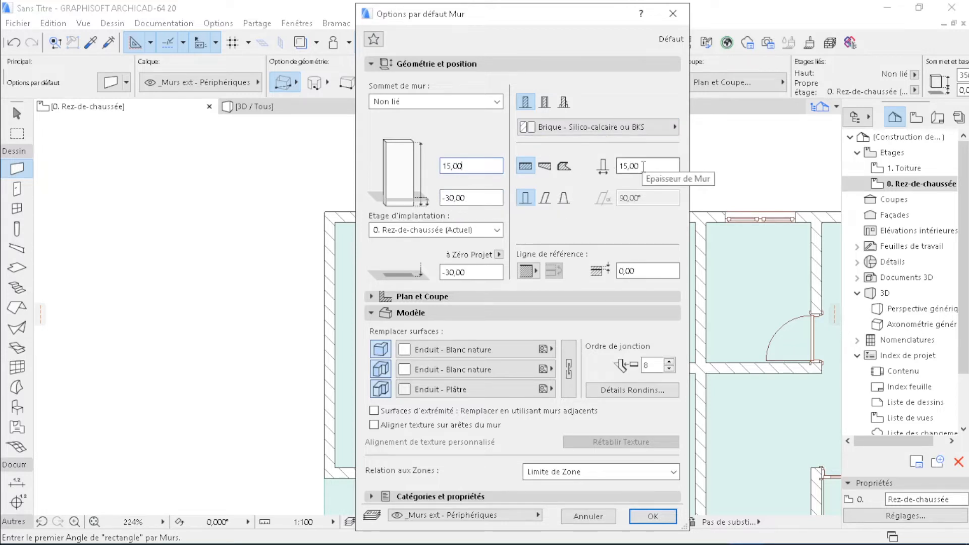
{"action": "type", "text": "10"}
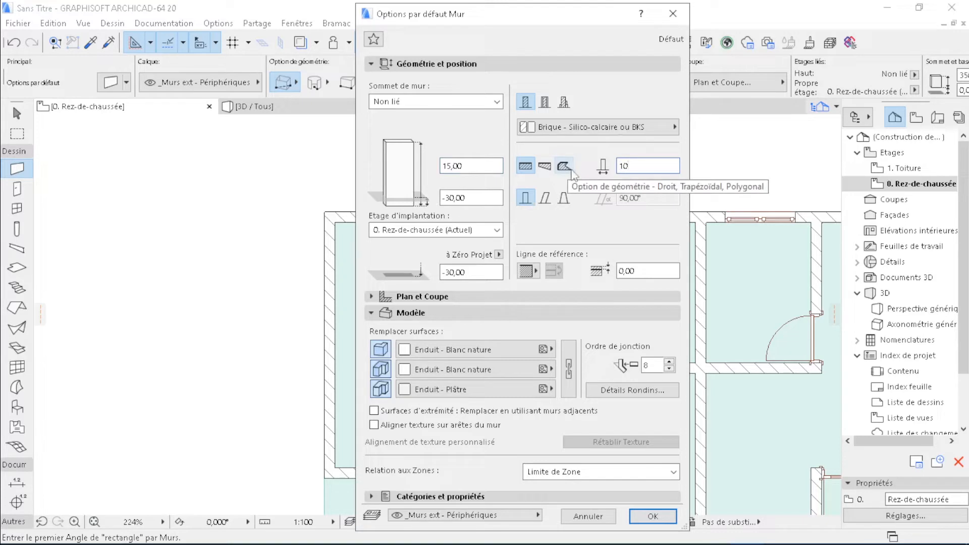
{"action": "type", "text": ",00"}
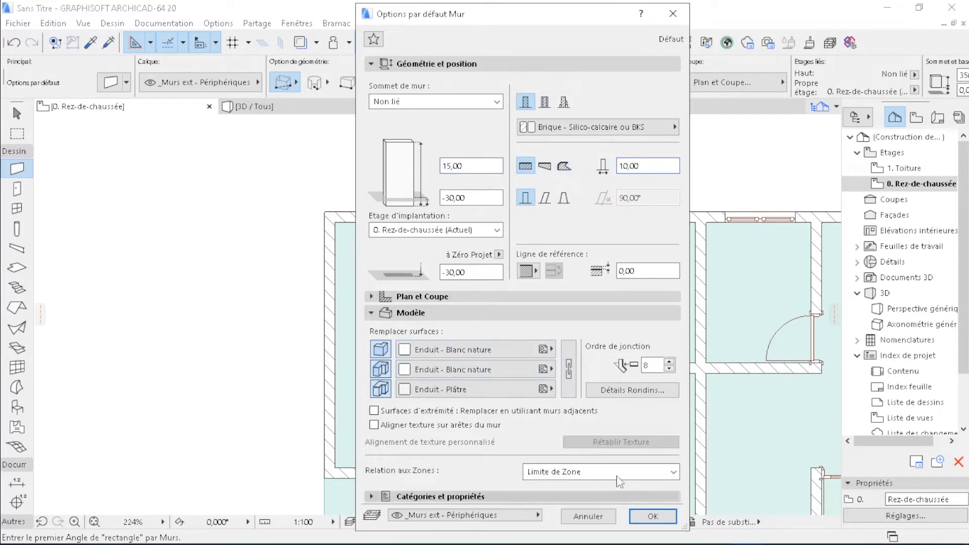
{"action": "left_click", "coordinate": [654, 516]}
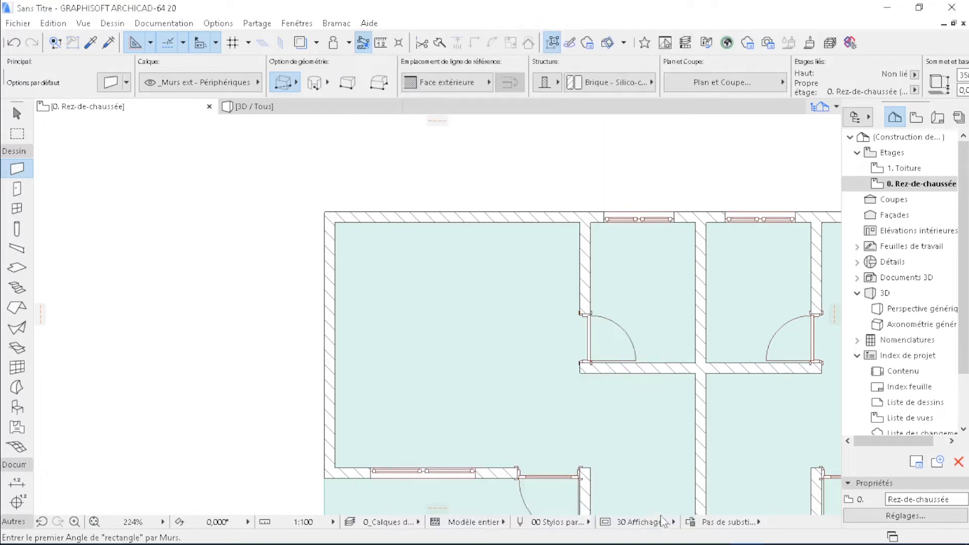
Start a chained wall at the house's rear left outer corner with a 35 cm segment running outward in line with the rear wall
{"action": "left_click", "coordinate": [285, 85]}
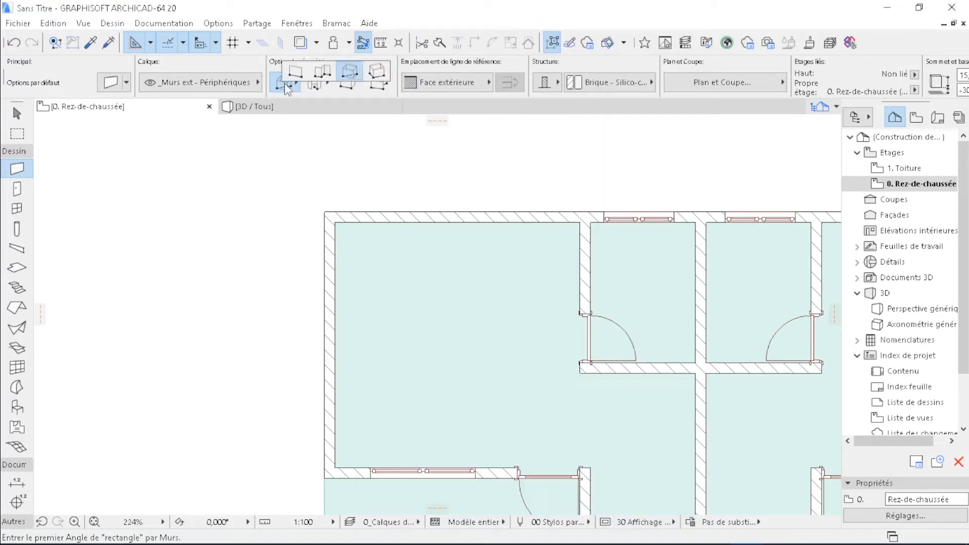
{"action": "left_click", "coordinate": [317, 72]}
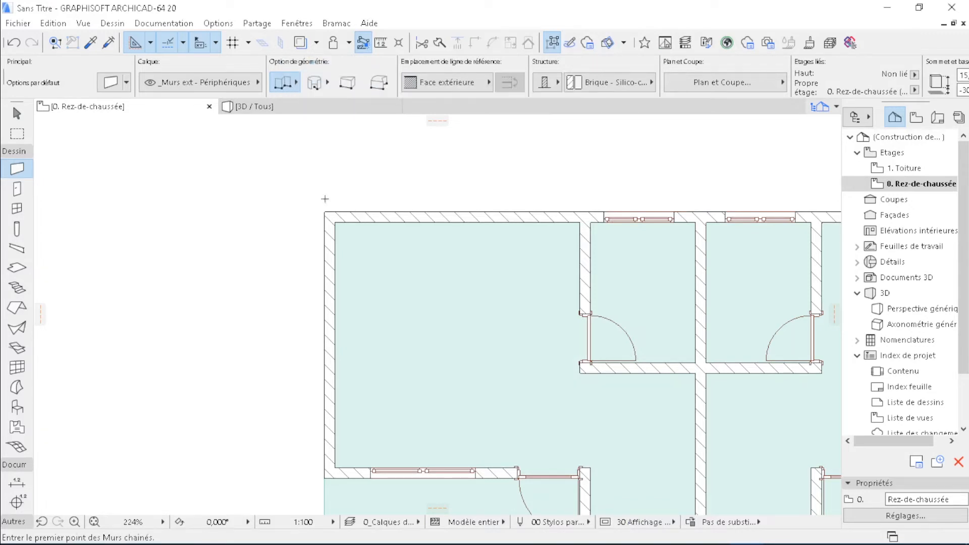
{"action": "scroll", "coordinate": [318, 205], "scroll_direction": "up", "scroll_amount": 3}
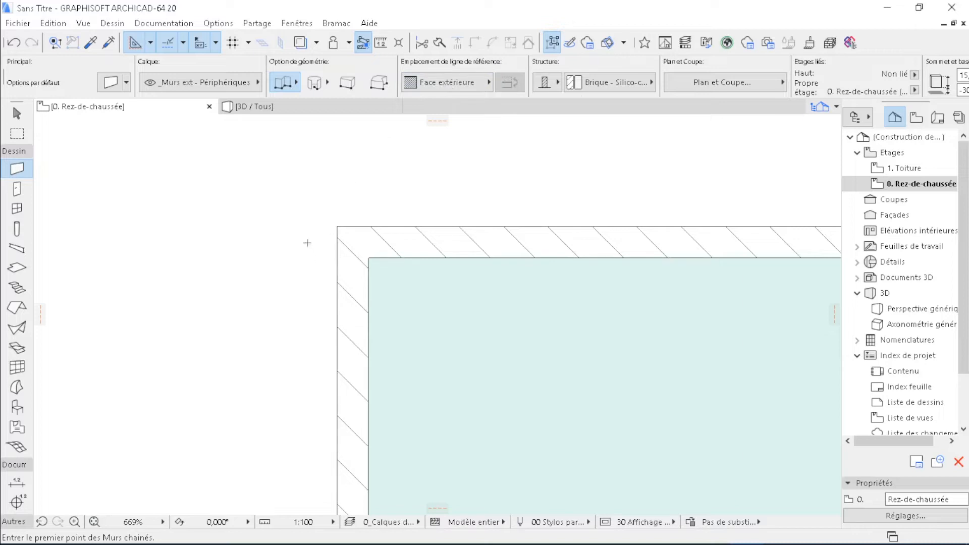
{"action": "scroll", "coordinate": [307, 232], "scroll_direction": "up", "scroll_amount": 2}
{"action": "left_click", "coordinate": [359, 222]}
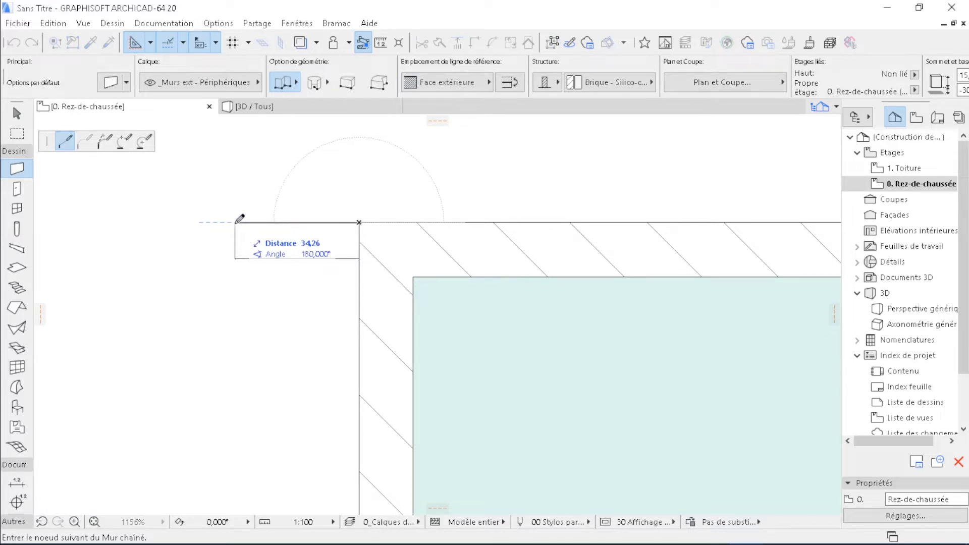
{"action": "type", "text": "35"}
{"action": "key", "text": "Return"}
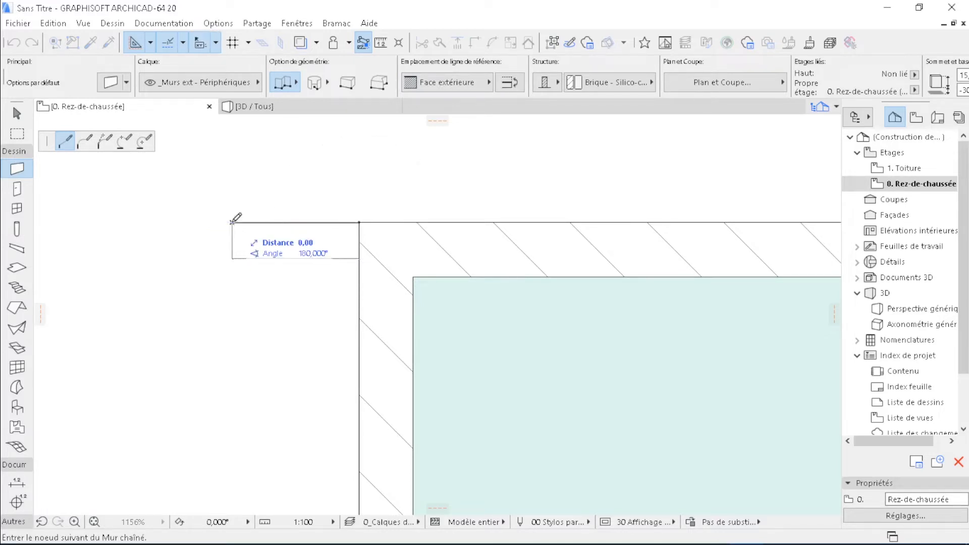
Continue the chained wall parallel to the house's left side to the terrace's front edge, plus 35 cm beyond it
{"action": "scroll", "coordinate": [249, 173], "scroll_direction": "down", "scroll_amount": 8}
{"action": "scroll", "coordinate": [251, 173], "scroll_direction": "down", "scroll_amount": 3}
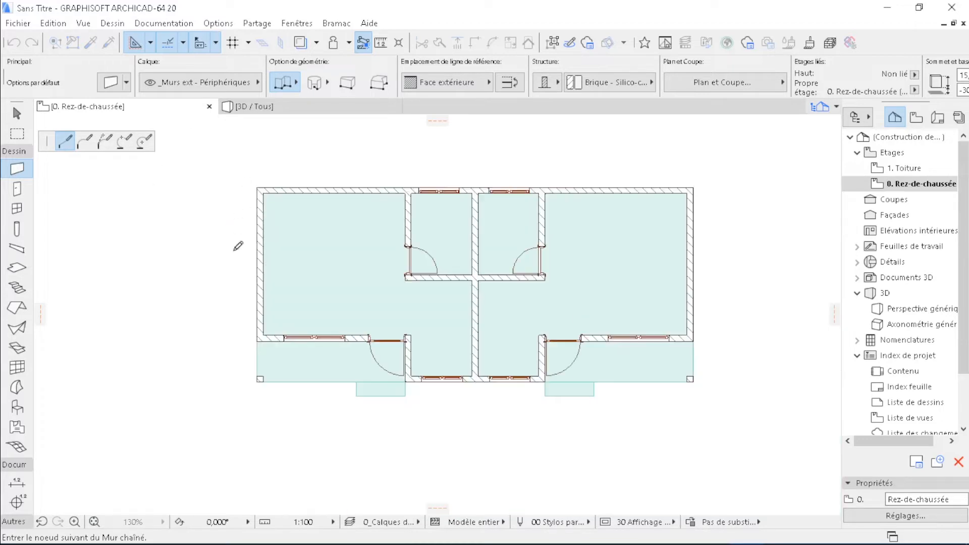
{"action": "scroll", "coordinate": [249, 382], "scroll_direction": "up", "scroll_amount": 3}
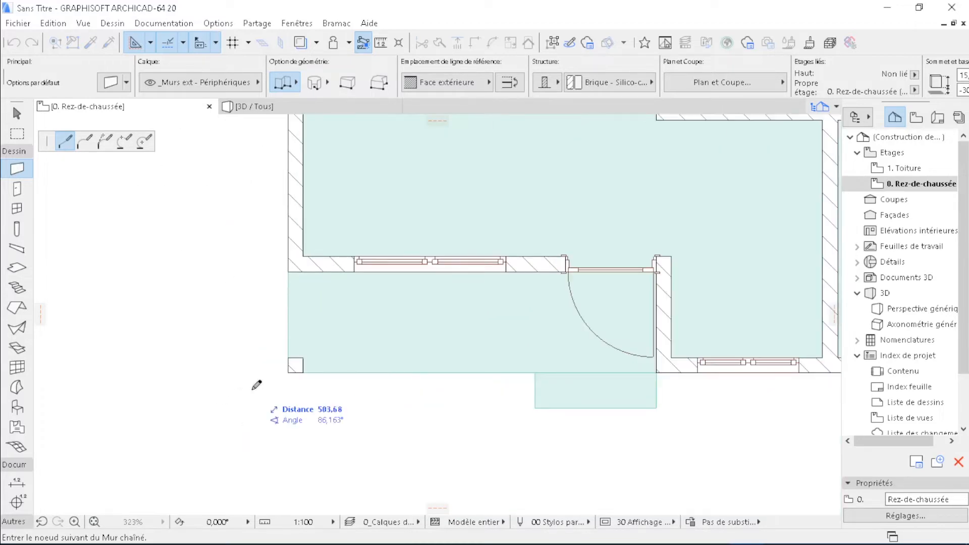
{"action": "scroll", "coordinate": [258, 385], "scroll_direction": "up", "scroll_amount": 4}
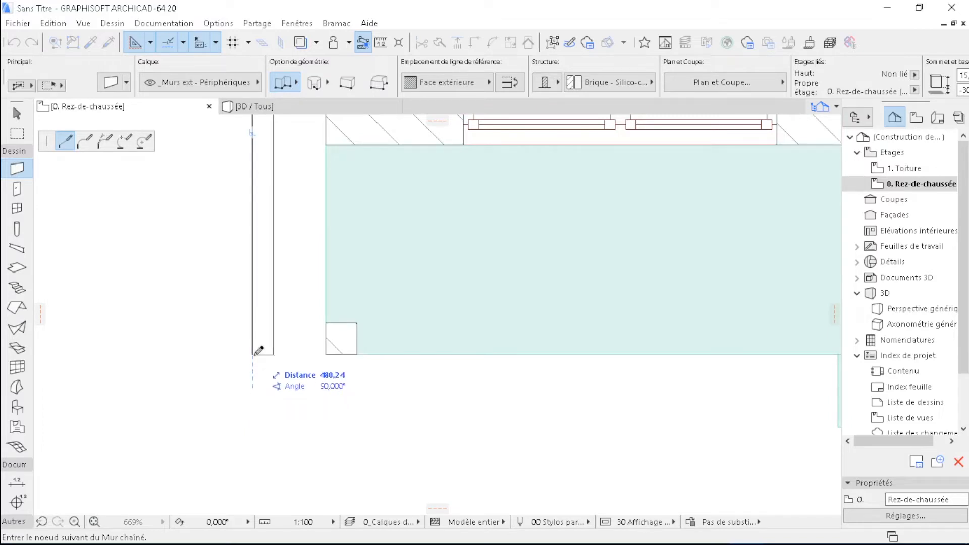
{"action": "left_click", "coordinate": [326, 350]}
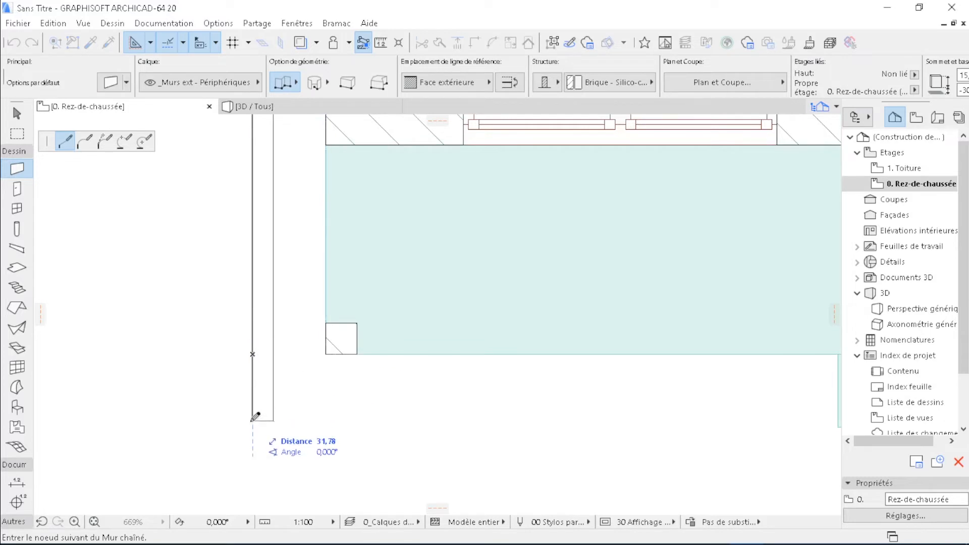
{"action": "type", "text": "35"}
{"action": "key", "text": "Return"}
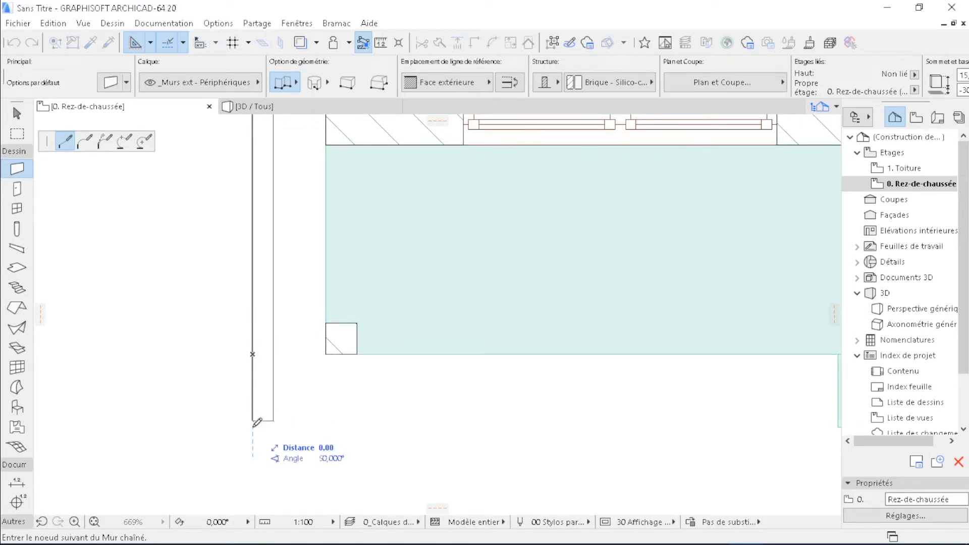
Run the chained wall along the left terrace's front to the left step slab's outer front corner and finish it
{"action": "scroll", "coordinate": [224, 424], "scroll_direction": "down", "scroll_amount": 5}
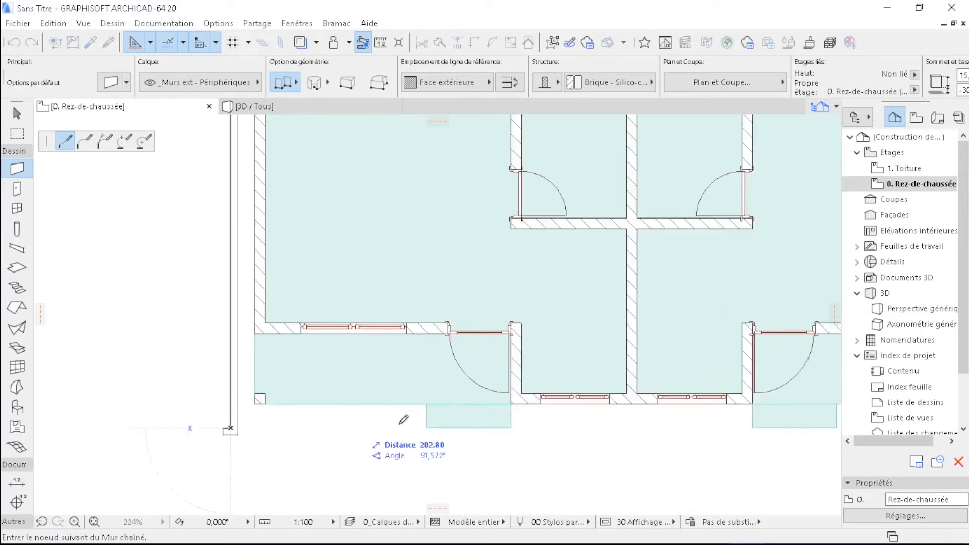
{"action": "scroll", "coordinate": [431, 424], "scroll_direction": "up", "scroll_amount": 8}
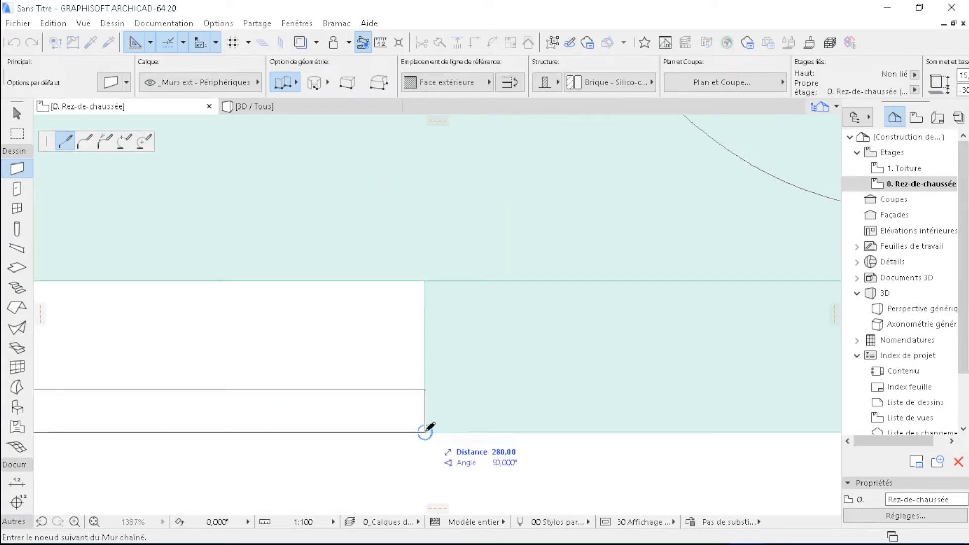
{"action": "double_click", "coordinate": [426, 430]}
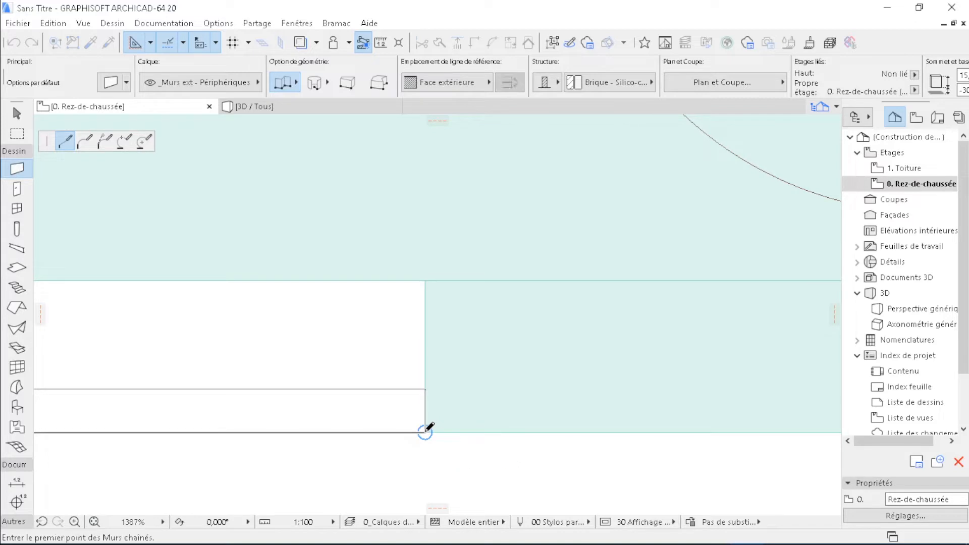
Draw a U-shaped chained wall between the two step slabs, 35 cm in front of the projecting facade, ending at both its outer corners
{"action": "scroll", "coordinate": [356, 408], "scroll_direction": "down", "scroll_amount": 5}
{"action": "scroll", "coordinate": [356, 408], "scroll_direction": "down", "scroll_amount": 4}
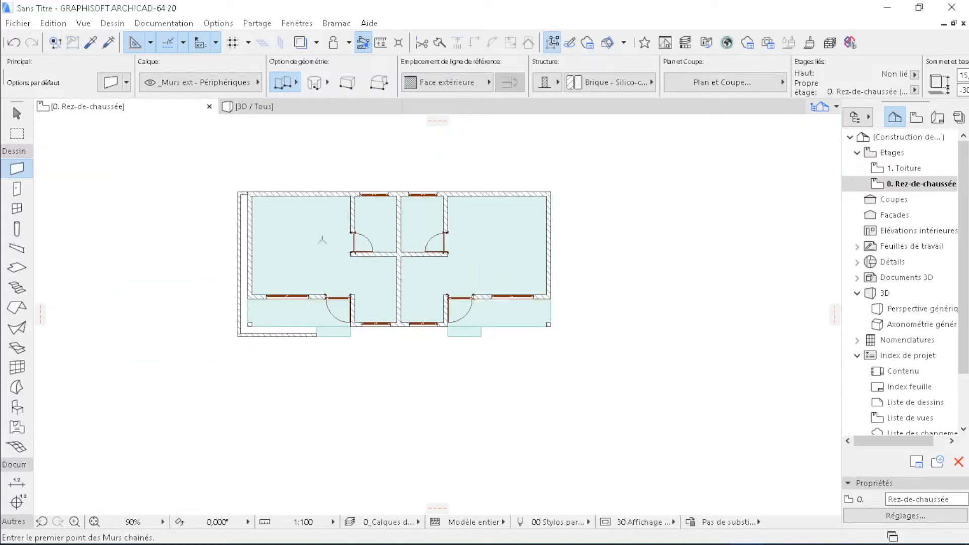
{"action": "scroll", "coordinate": [360, 371], "scroll_direction": "up", "scroll_amount": 5}
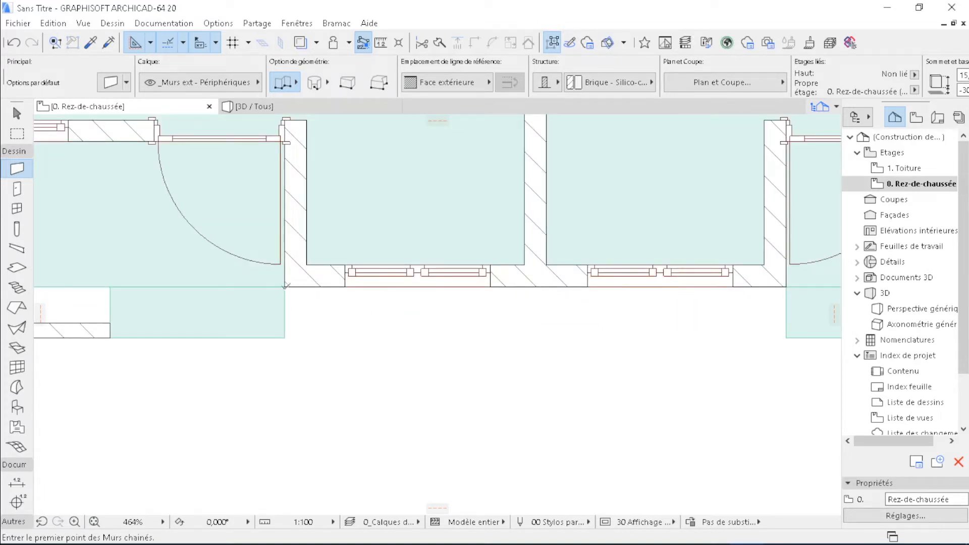
{"action": "left_click", "coordinate": [285, 286]}
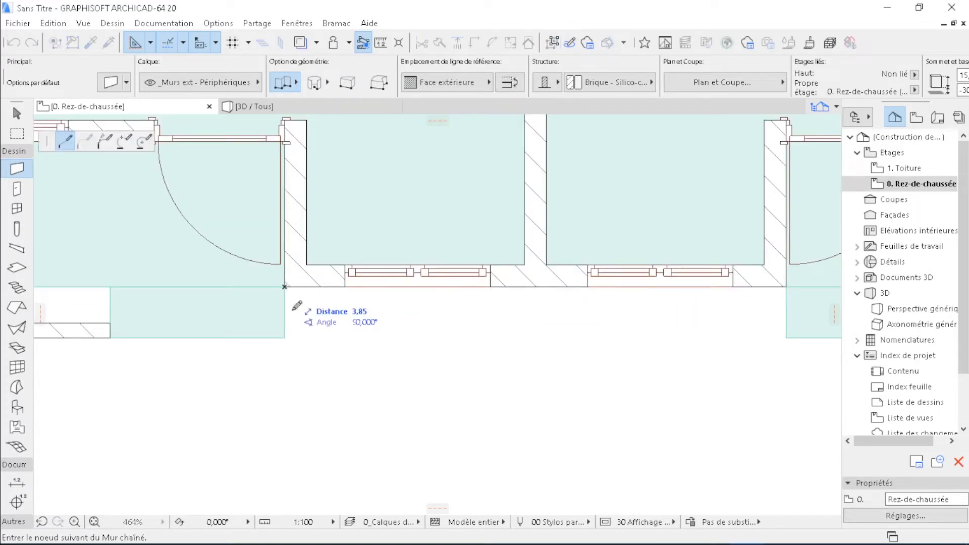
{"action": "left_click", "coordinate": [285, 338]}
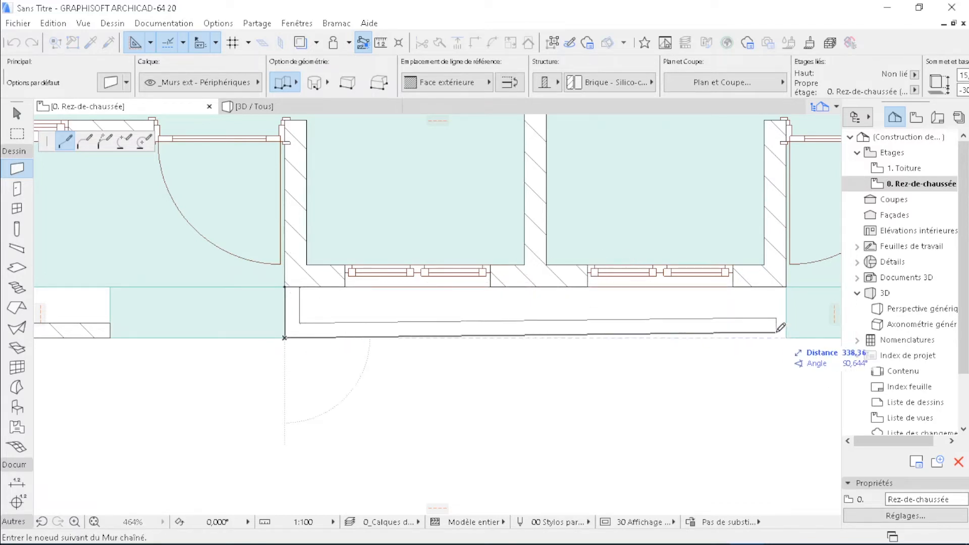
{"action": "left_click", "coordinate": [786, 337]}
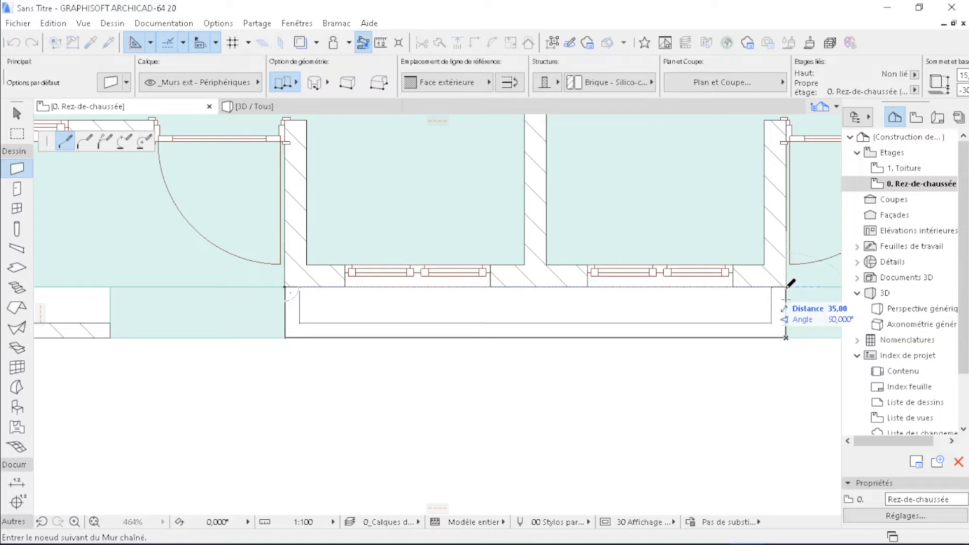
{"action": "double_click", "coordinate": [787, 287]}
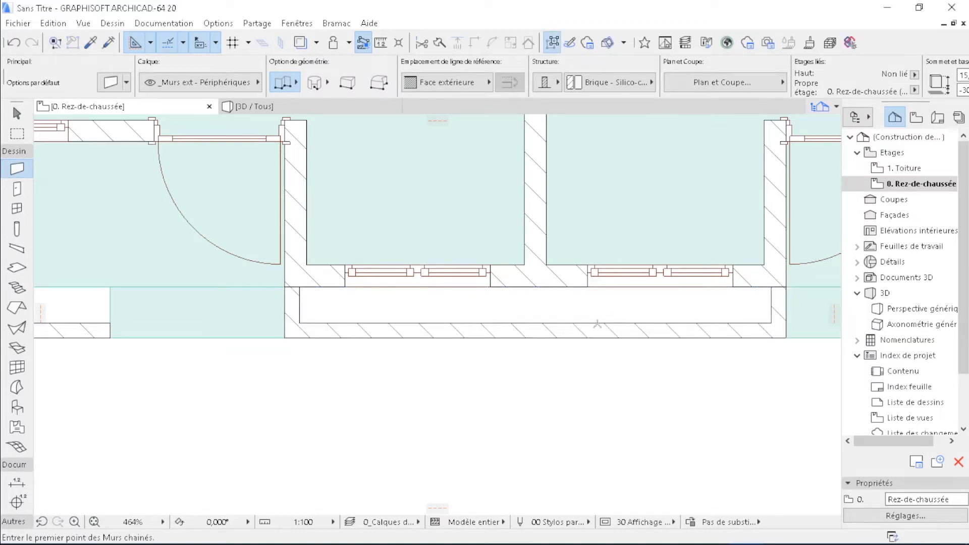
Examine the low walls' junctions with the step slabs and facade in plan and in the 3D view
{"action": "scroll", "coordinate": [469, 323], "scroll_direction": "down", "scroll_amount": 3}
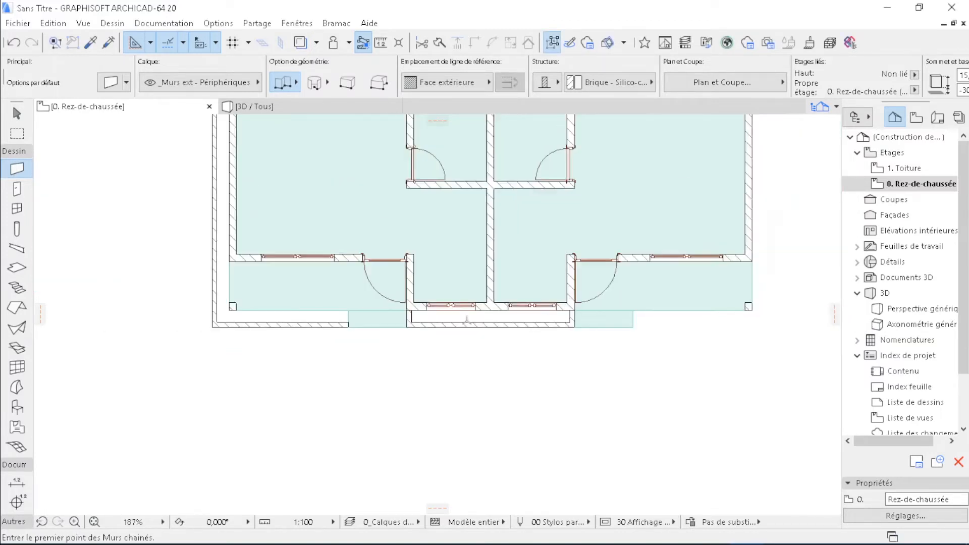
{"action": "scroll", "coordinate": [406, 312], "scroll_direction": "up", "scroll_amount": 6}
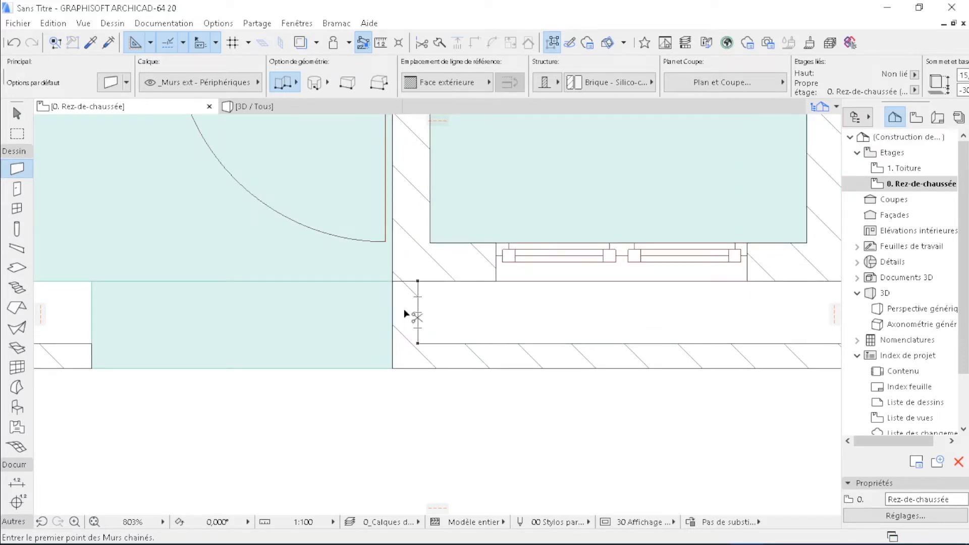
{"action": "scroll", "coordinate": [321, 400], "scroll_direction": "down", "scroll_amount": 3}
{"action": "scroll", "coordinate": [697, 325], "scroll_direction": "up", "scroll_amount": 2}
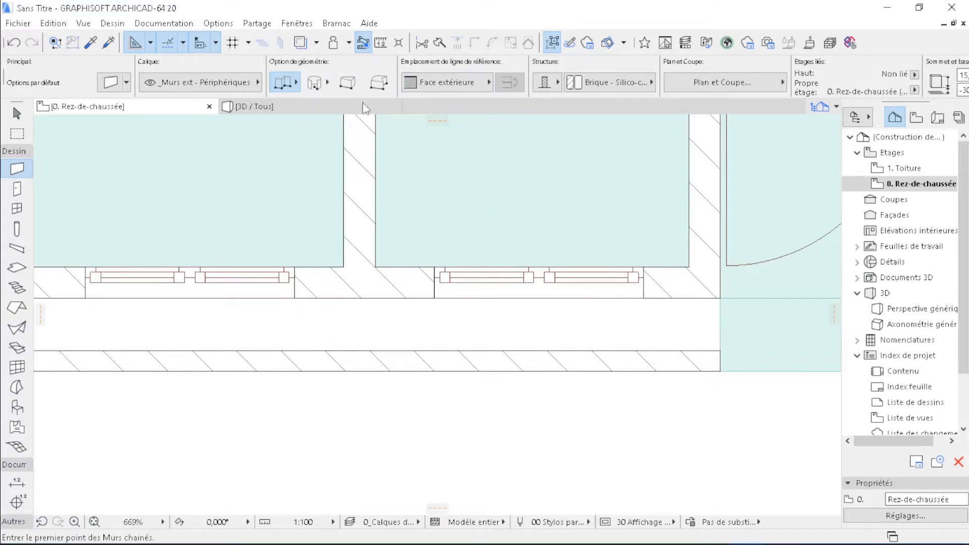
{"action": "left_click", "coordinate": [313, 108]}
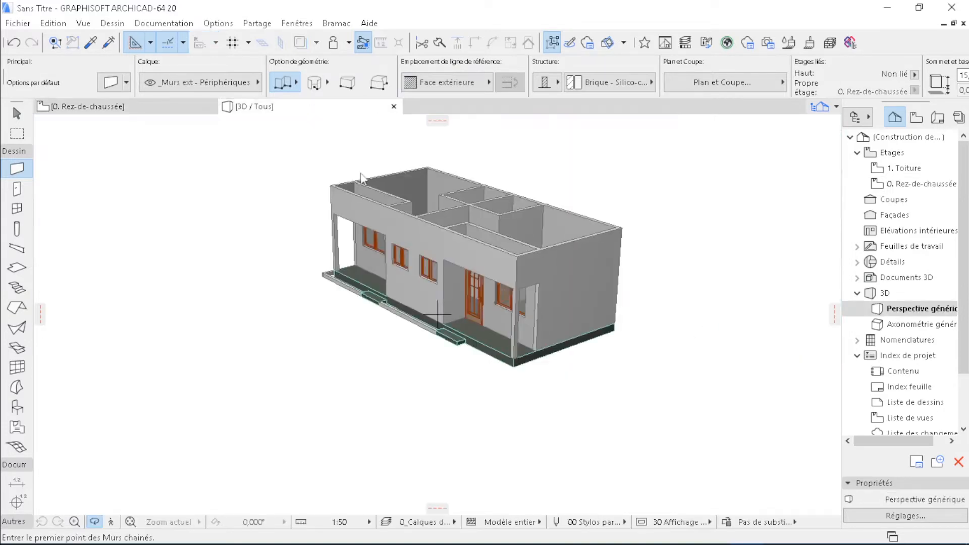
{"action": "scroll", "coordinate": [404, 315], "scroll_direction": "up", "scroll_amount": 8}
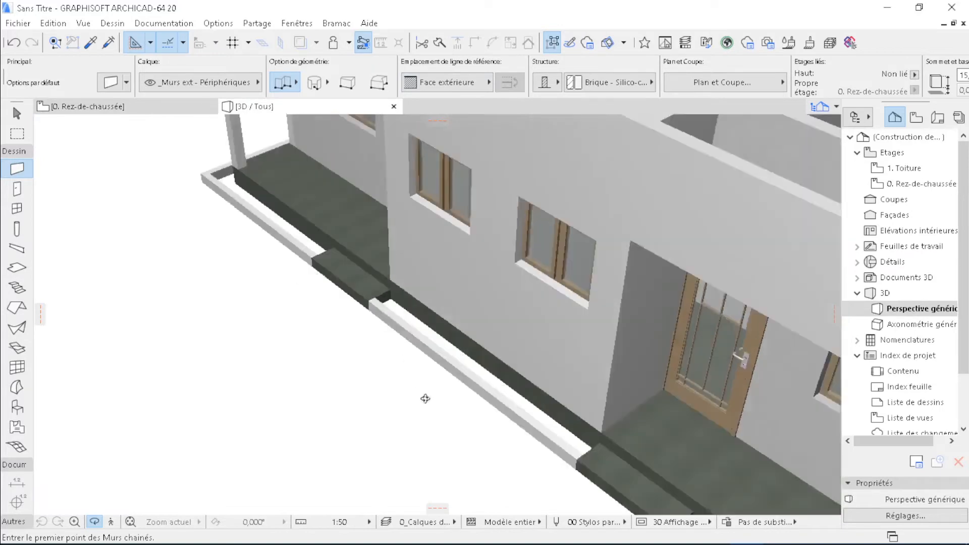
Inspect the front low walls in 3D and the left wall's rear corner junction in the ground-floor plan, leaving the wall command
{"action": "middle_click_drag", "start_coordinate": [426, 399], "coordinate": [284, 147], "text": "shift"}
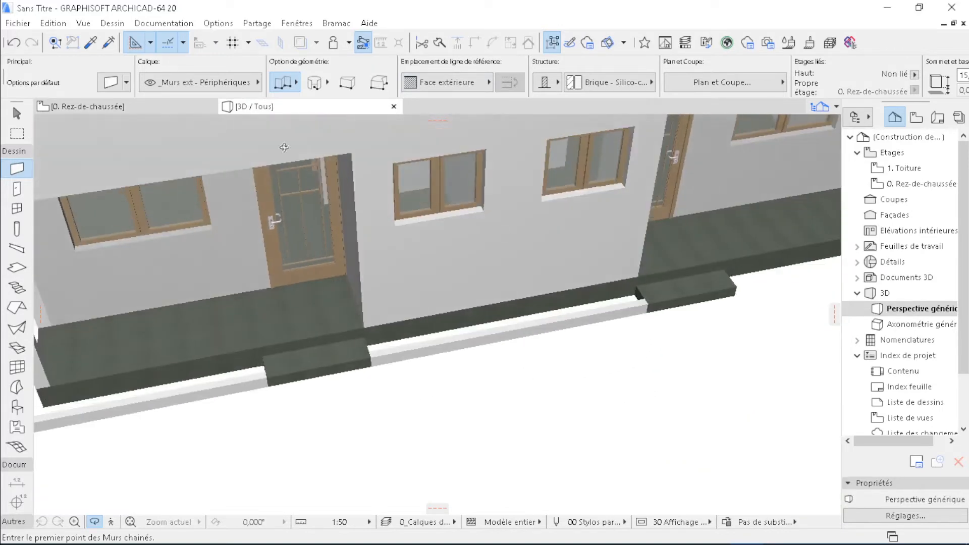
{"action": "left_click", "coordinate": [110, 107]}
{"action": "scroll", "coordinate": [398, 284], "scroll_direction": "down", "scroll_amount": 5}
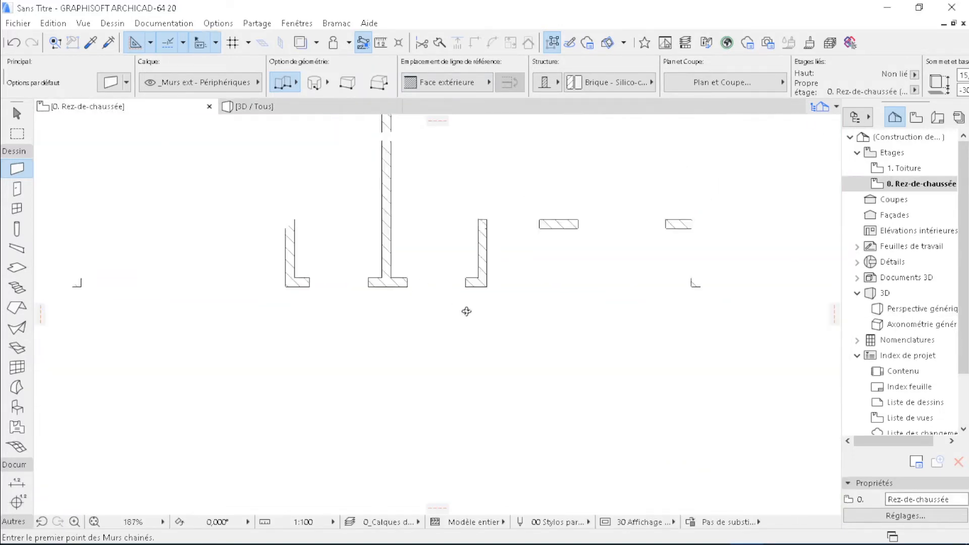
{"action": "scroll", "coordinate": [471, 396], "scroll_direction": "down", "scroll_amount": 5}
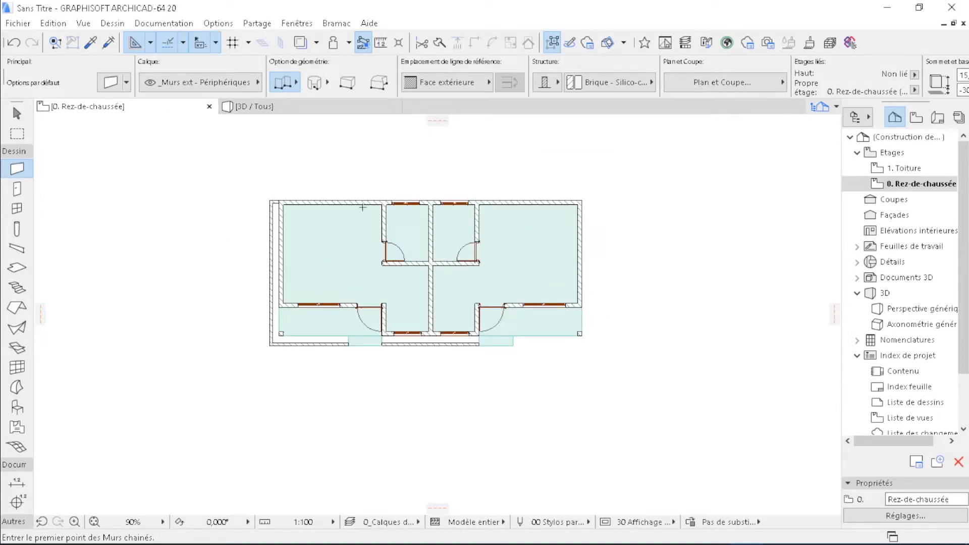
{"action": "key", "text": "Escape"}
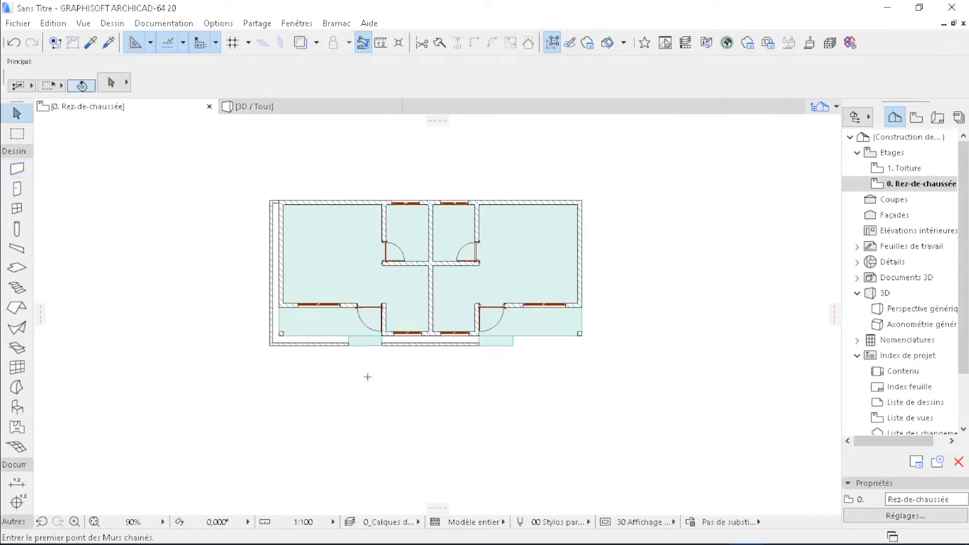
{"action": "scroll", "coordinate": [275, 205], "scroll_direction": "up", "scroll_amount": 4}
{"action": "scroll", "coordinate": [275, 205], "scroll_direction": "up", "scroll_amount": 5}
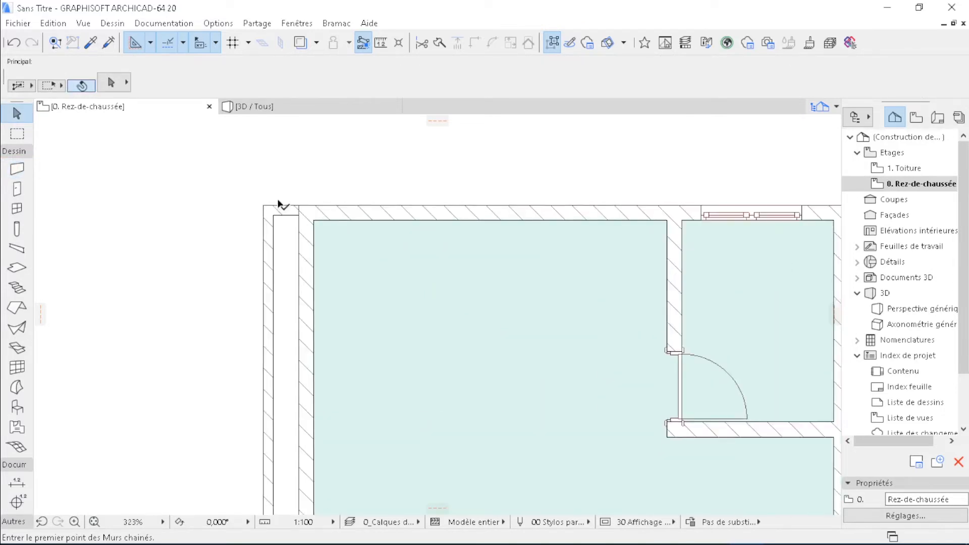
{"action": "scroll", "coordinate": [264, 203], "scroll_direction": "down", "scroll_amount": 1}
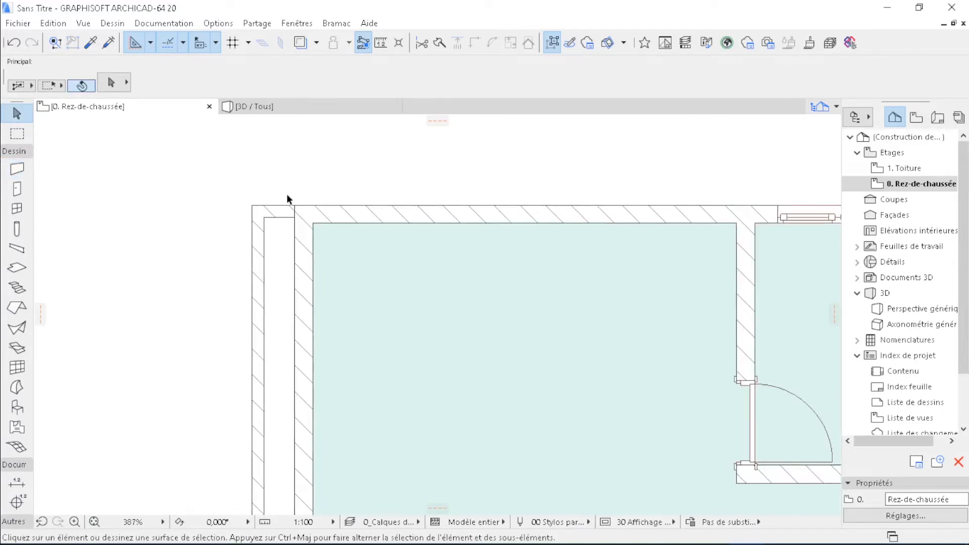
{"action": "scroll", "coordinate": [287, 194], "scroll_direction": "down", "scroll_amount": 4}
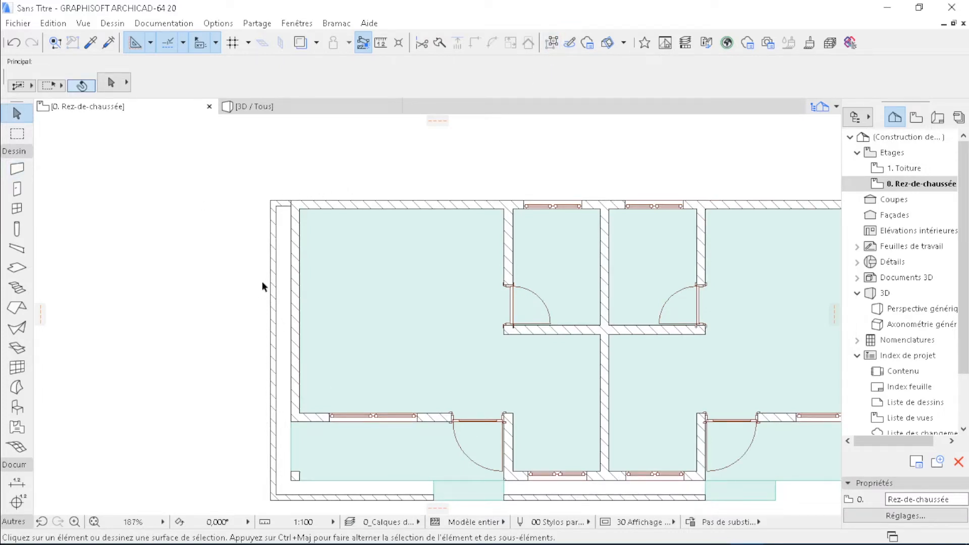
Mirror a copy of the left low perimeter wall group about the vertical centreline of the central partition wall
{"action": "left_click", "coordinate": [277, 271]}
{"action": "scroll", "coordinate": [201, 232], "scroll_direction": "down", "scroll_amount": 2}
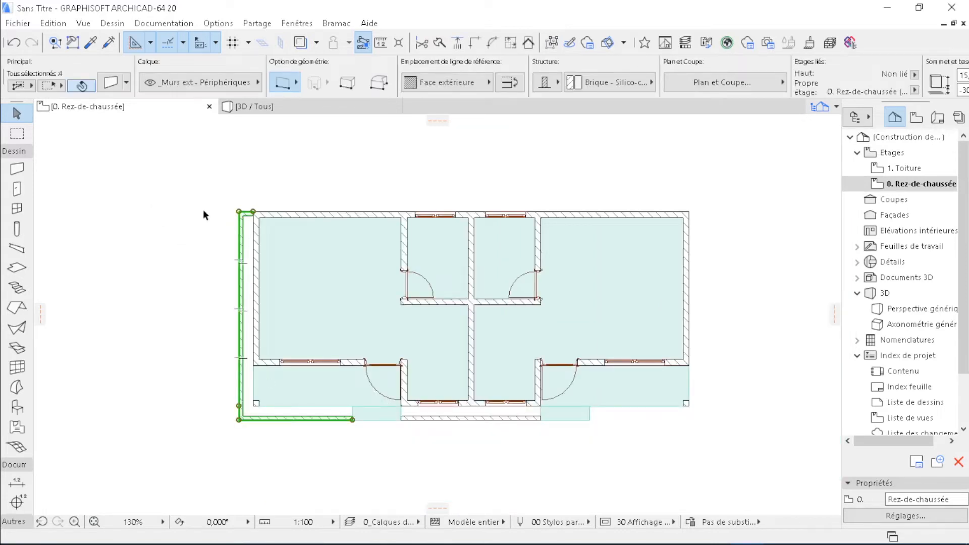
{"action": "scroll", "coordinate": [235, 201], "scroll_direction": "up", "scroll_amount": 1}
{"action": "scroll", "coordinate": [379, 173], "scroll_direction": "down", "scroll_amount": 1}
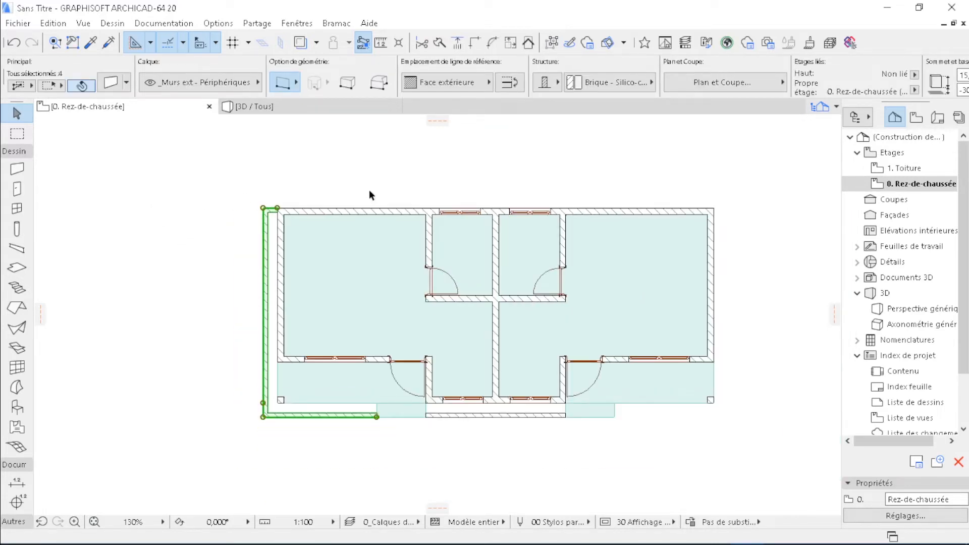
{"action": "right_click", "coordinate": [215, 213]}
{"action": "mouse_move", "coordinate": [385, 354]}
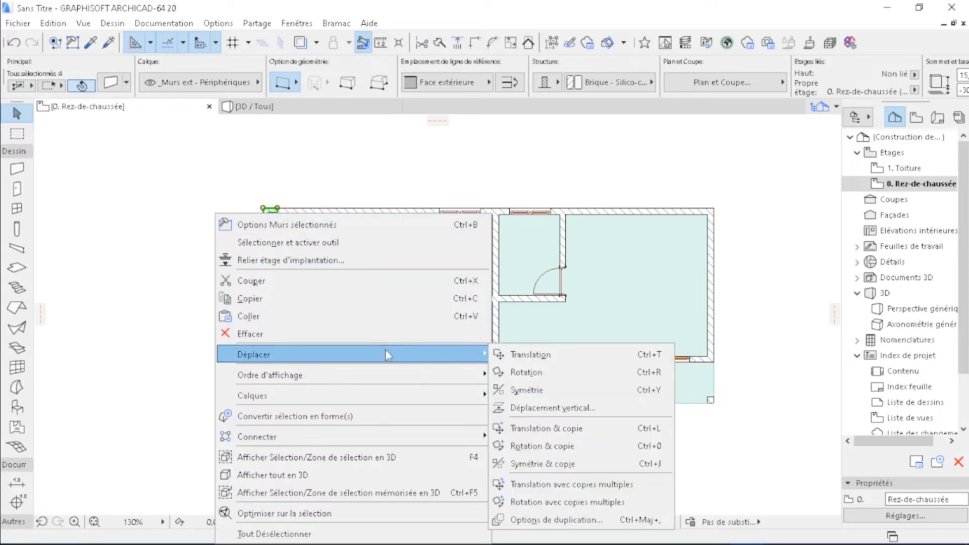
{"action": "left_click", "coordinate": [567, 464]}
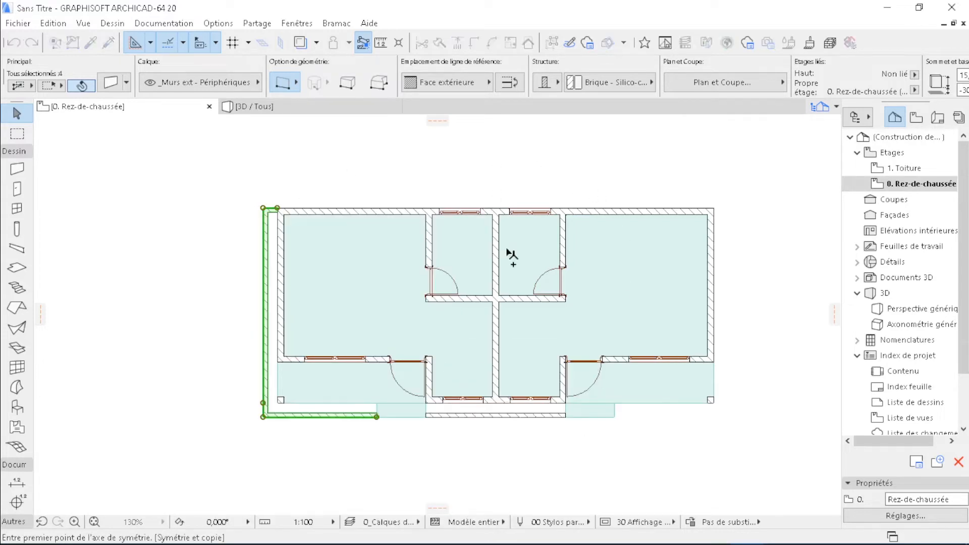
{"action": "scroll", "coordinate": [507, 249], "scroll_direction": "up", "scroll_amount": 10}
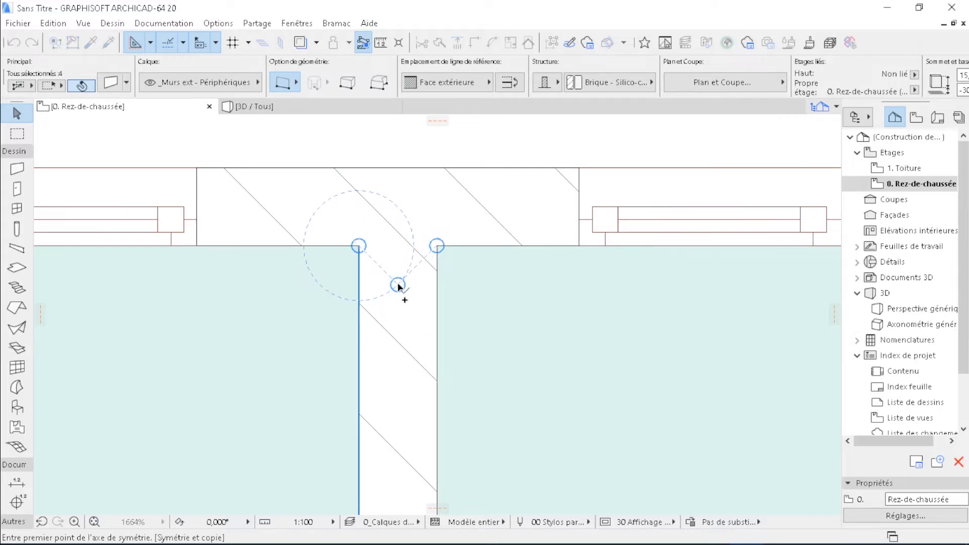
{"action": "left_click", "coordinate": [398, 285]}
{"action": "scroll", "coordinate": [399, 288], "scroll_direction": "down", "scroll_amount": 10}
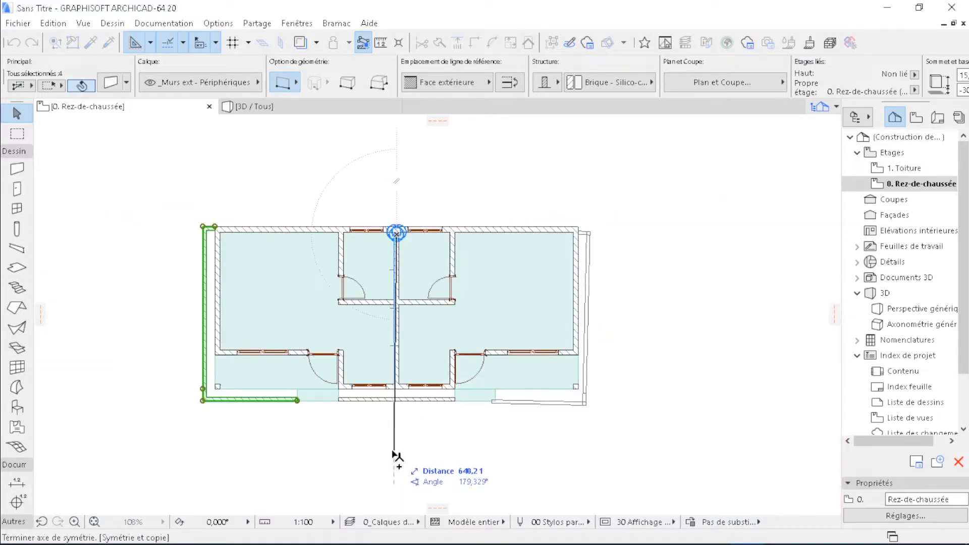
{"action": "scroll", "coordinate": [396, 439], "scroll_direction": "up", "scroll_amount": 4}
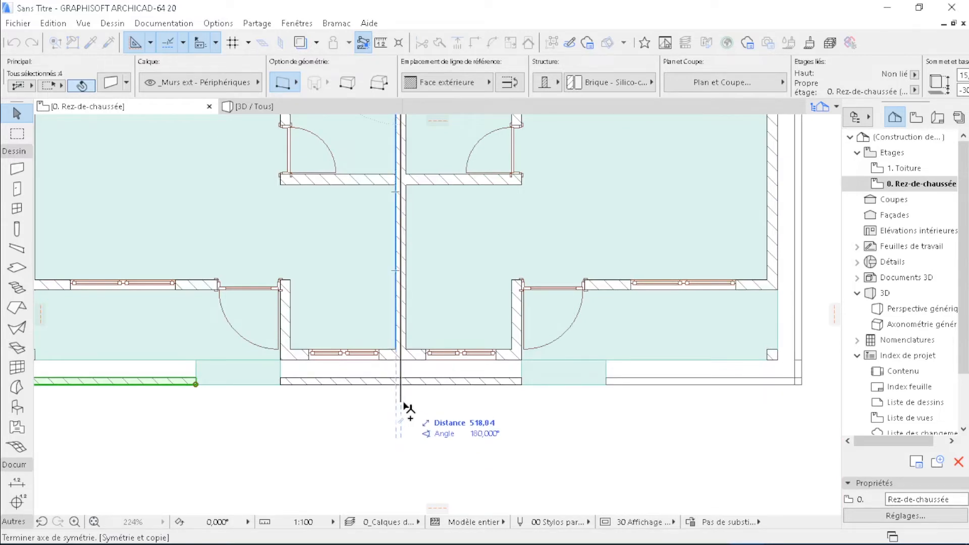
{"action": "left_click", "coordinate": [408, 407]}
{"action": "scroll", "coordinate": [432, 399], "scroll_direction": "down", "scroll_amount": 3}
{"action": "left_click", "coordinate": [641, 251]}
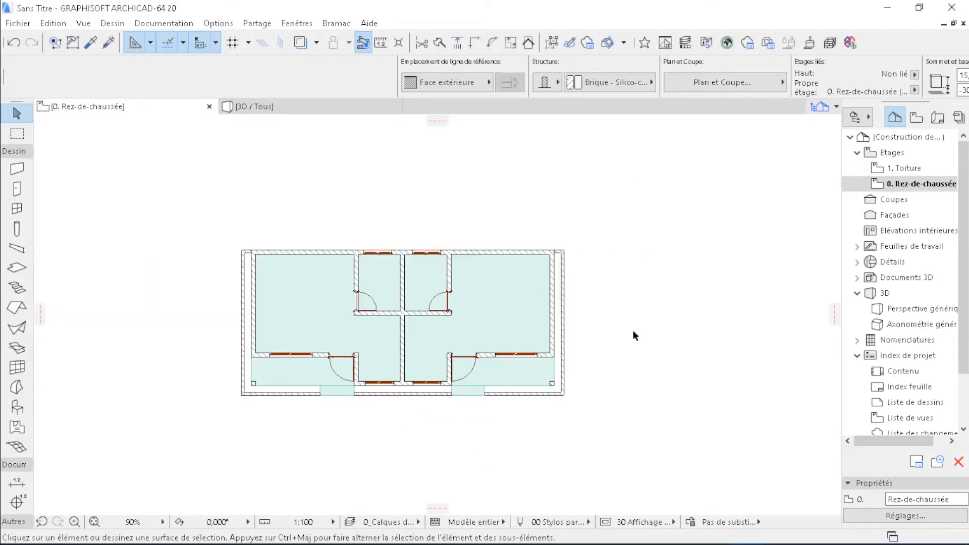
Check the mirrored low wall in plan and around the house in 3D, and return to the whole ground-floor plan
{"action": "scroll", "coordinate": [598, 248], "scroll_direction": "up", "scroll_amount": 5}
{"action": "left_click", "coordinate": [318, 108]}
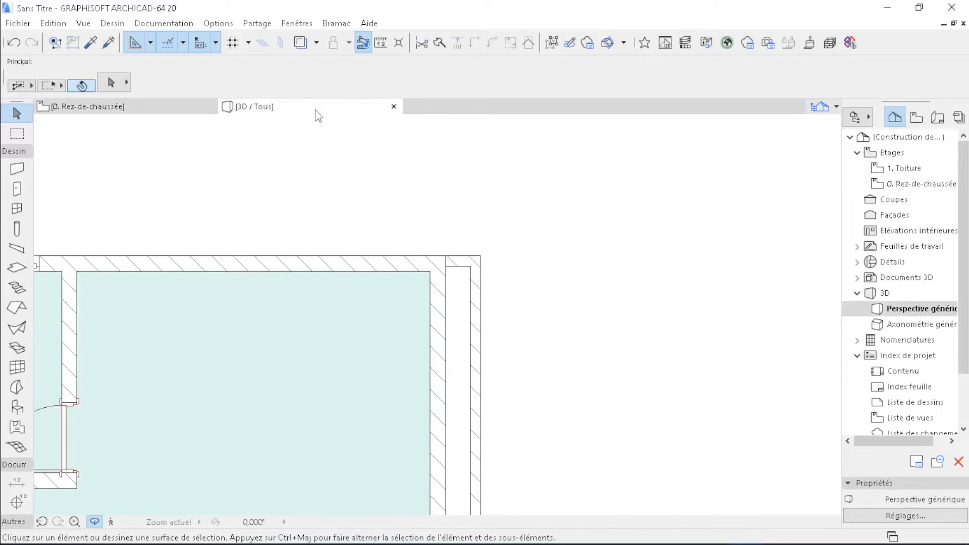
{"action": "scroll", "coordinate": [522, 325], "scroll_direction": "down", "scroll_amount": 3}
{"action": "scroll", "coordinate": [522, 326], "scroll_direction": "down", "scroll_amount": 3}
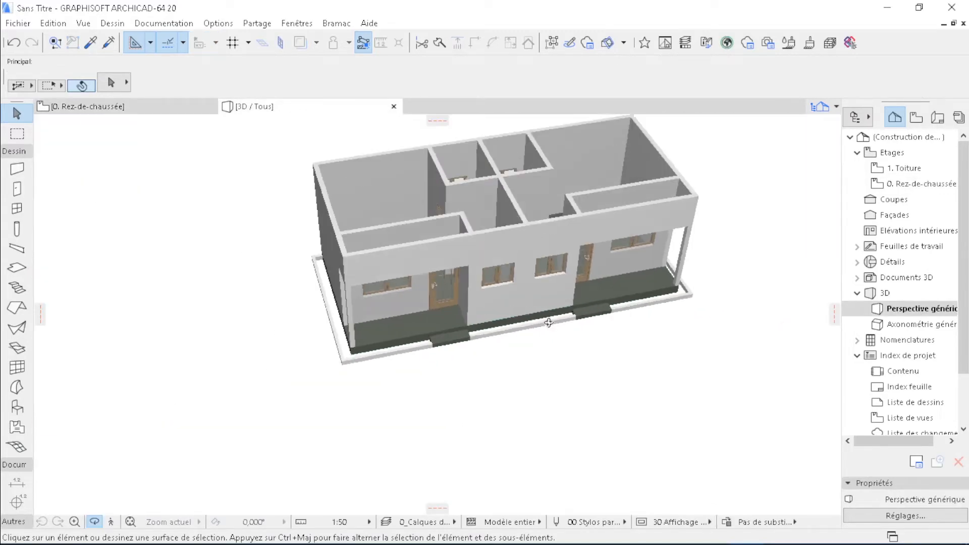
{"action": "left_click_drag", "start_coordinate": [622, 338], "coordinate": [676, 383]}
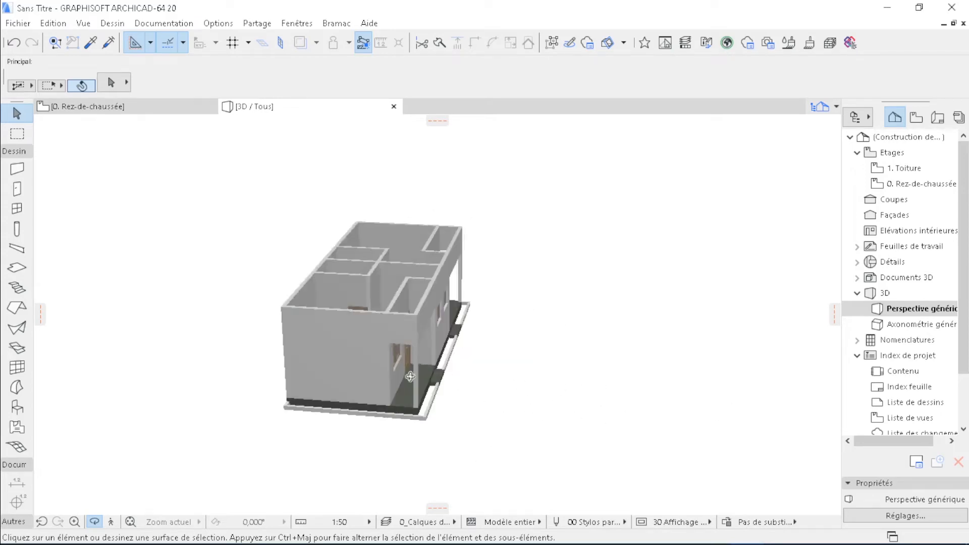
{"action": "left_click", "coordinate": [117, 112]}
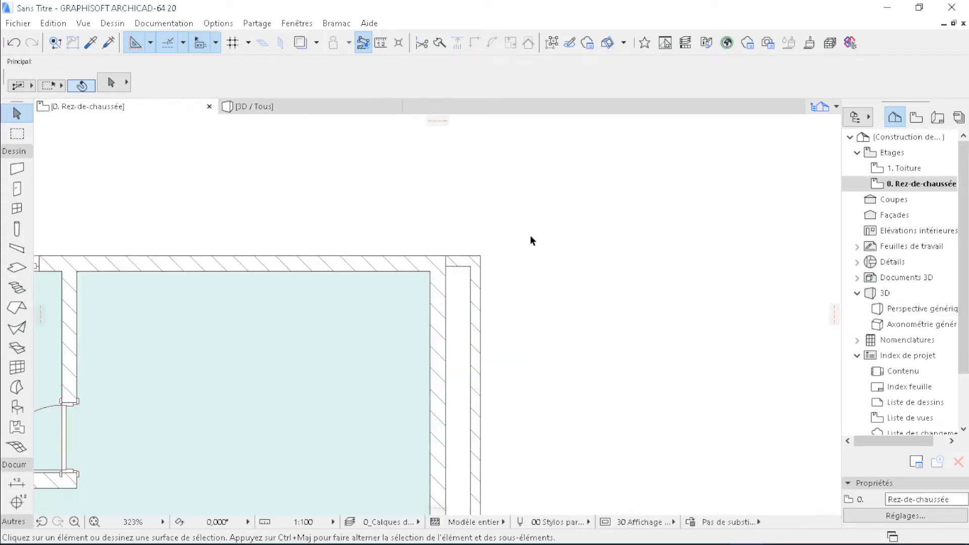
{"action": "scroll", "coordinate": [543, 199], "scroll_direction": "down", "scroll_amount": 5}
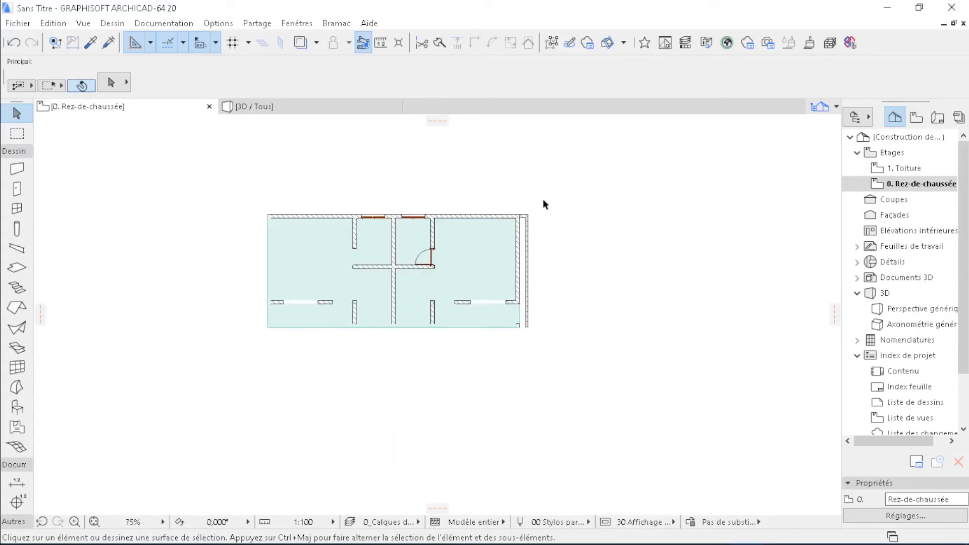
Set the roof defaults to a 260 cm reference height and a basic structure in Toiture - Revêtement supérieur
{"action": "left_click", "coordinate": [16, 309]}
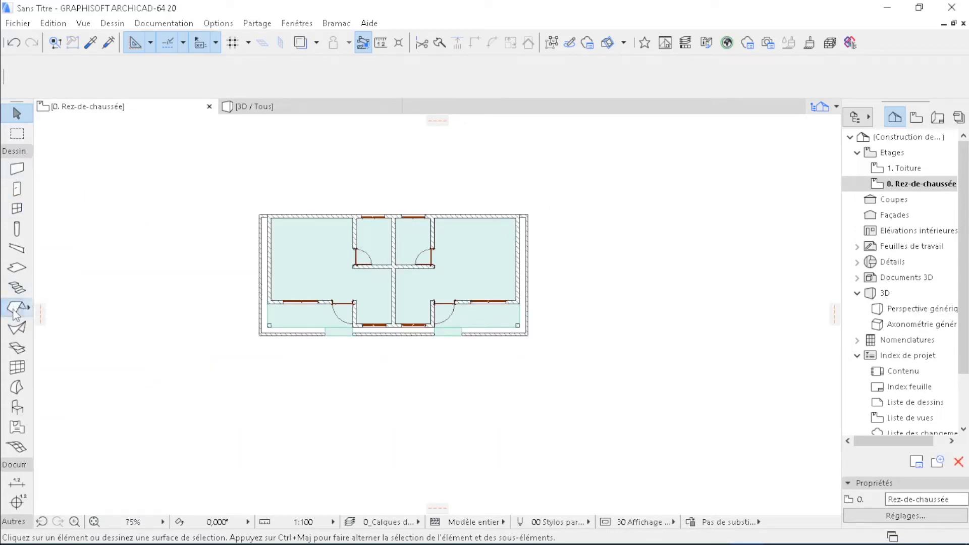
{"action": "key", "text": "ctrl+t"}
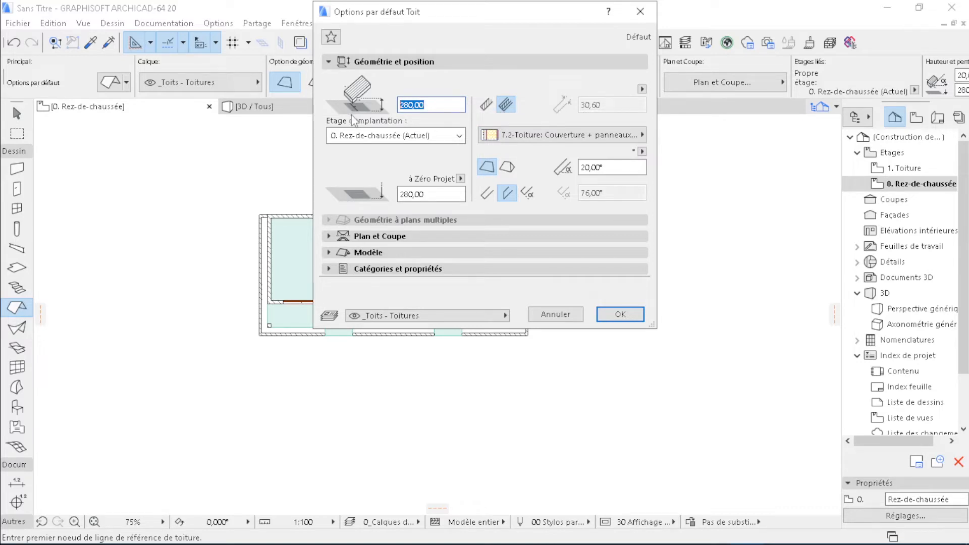
{"action": "type", "text": "2"}
{"action": "left_click", "coordinate": [488, 105]}
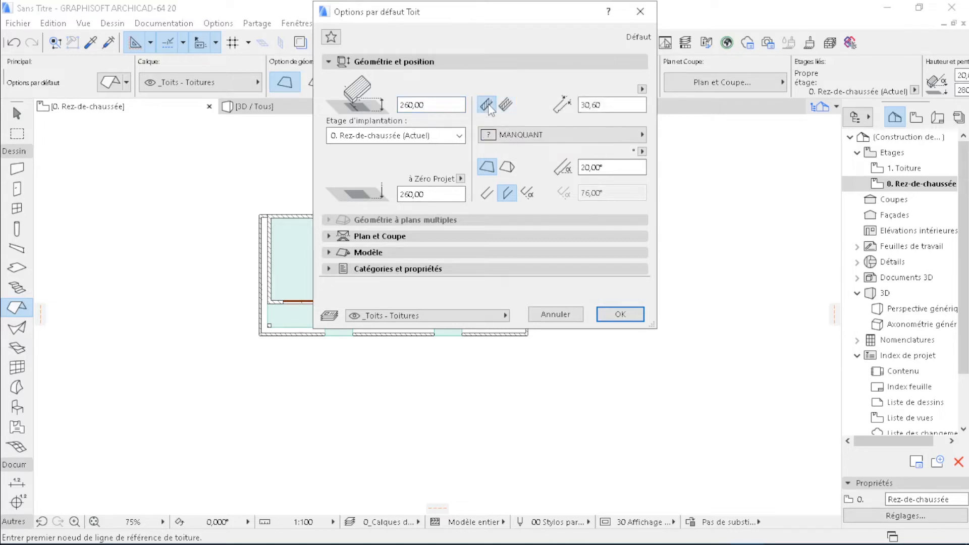
{"action": "left_click", "coordinate": [552, 135]}
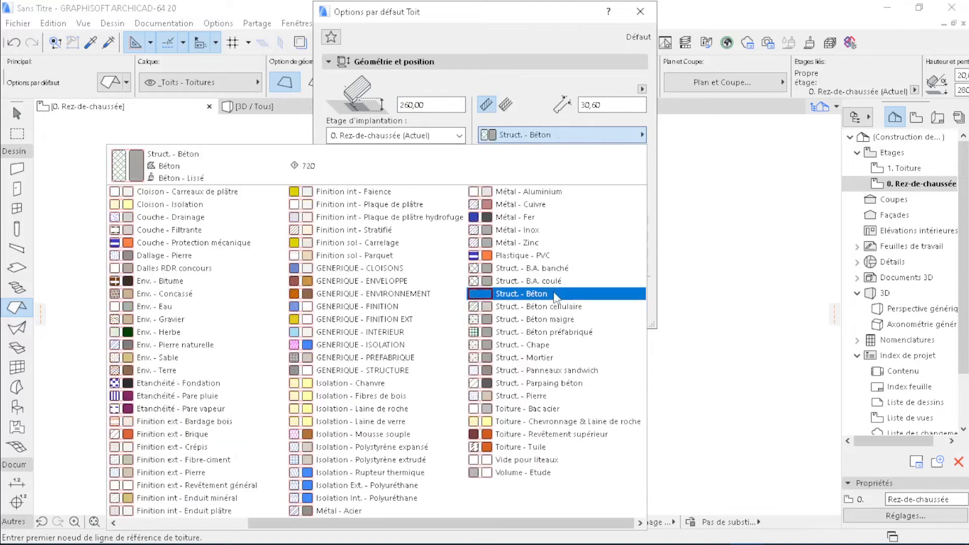
{"action": "left_click", "coordinate": [553, 434]}
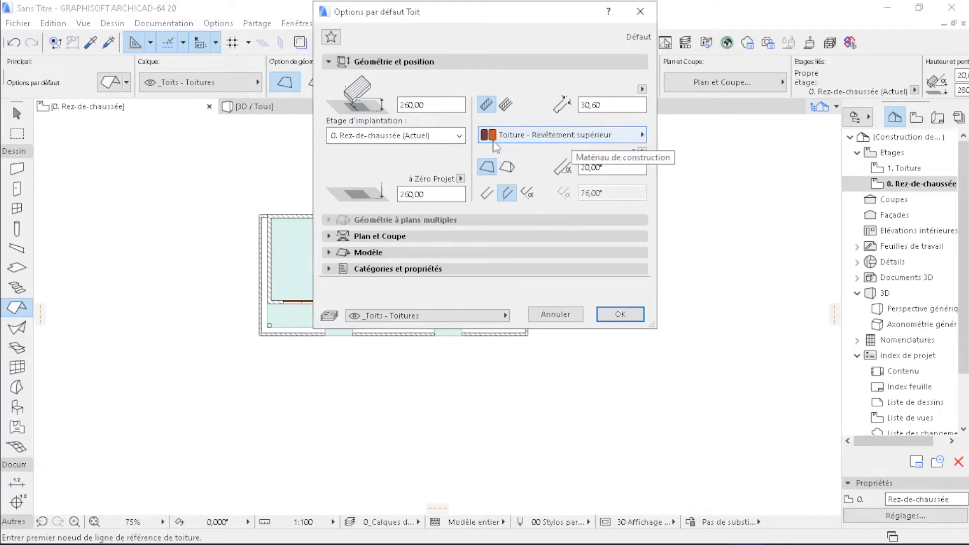
Set the default roof's pitch to 10° and its thickness to 10 cm
{"action": "left_click", "coordinate": [610, 166]}
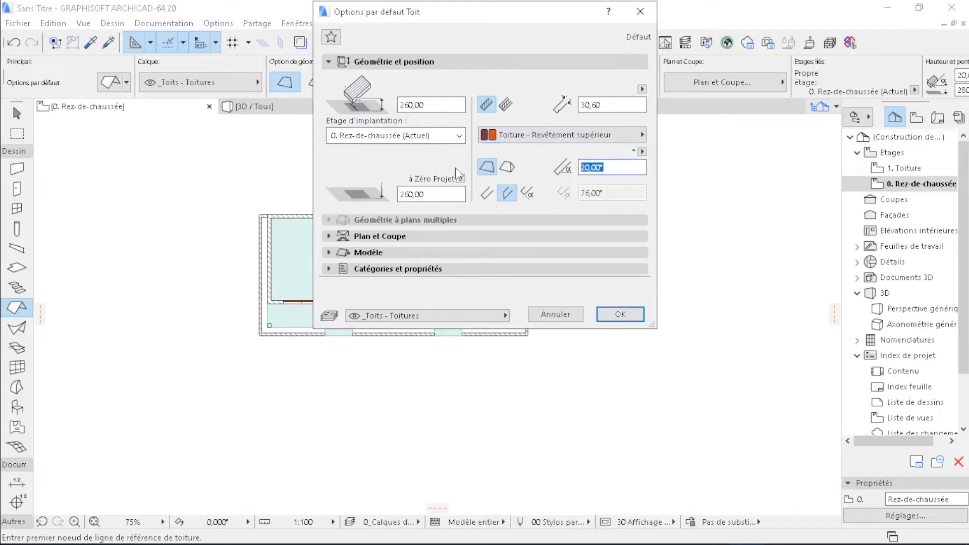
{"action": "type", "text": "10"}
{"action": "key", "text": "Tab"}
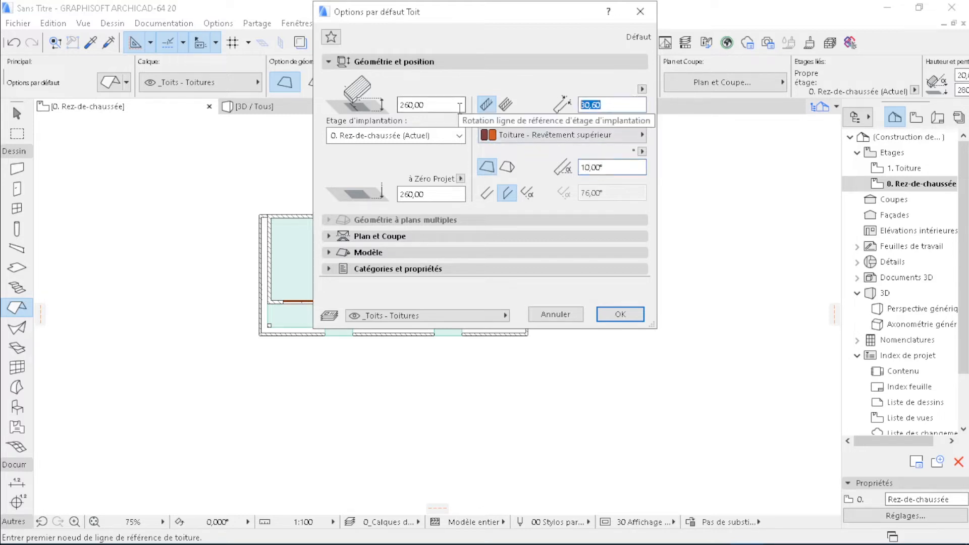
{"action": "type", "text": "10"}
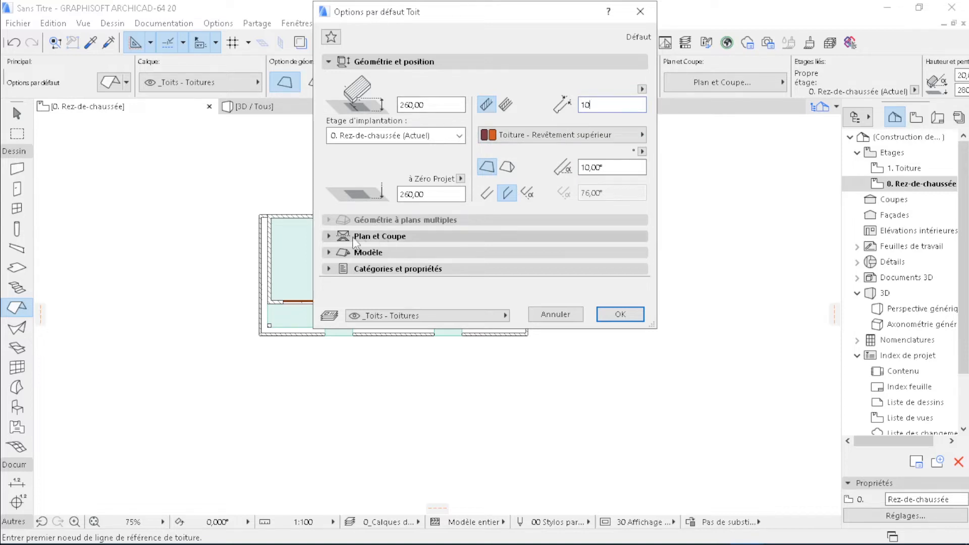
{"action": "type", "text": "0,00"}
Override the roof's top, edge and underside surfaces with French tiles, Métal - Aluminium and Bois - Chêne clair, and accept the defaults
{"action": "left_click", "coordinate": [329, 253]}
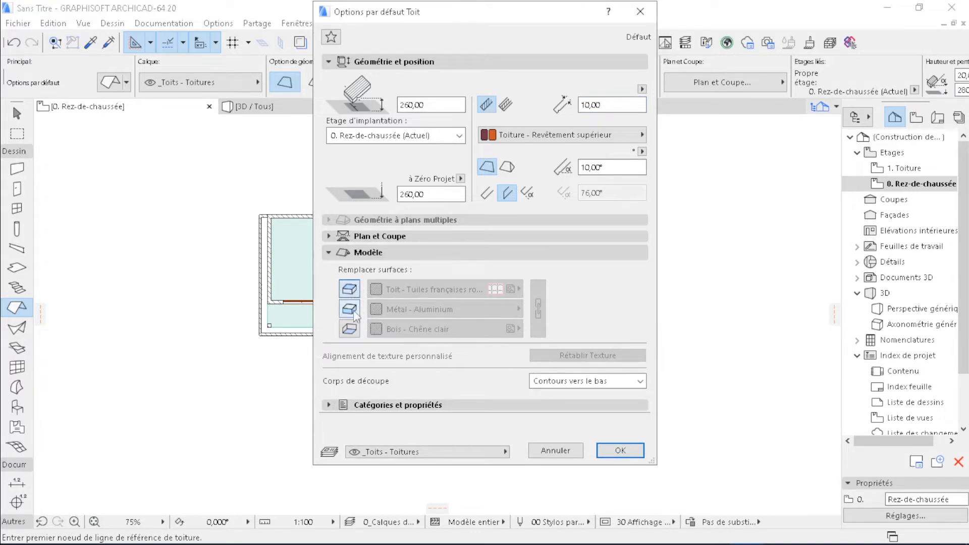
{"action": "left_click", "coordinate": [349, 289]}
{"action": "left_click", "coordinate": [350, 309]}
{"action": "left_click", "coordinate": [349, 329]}
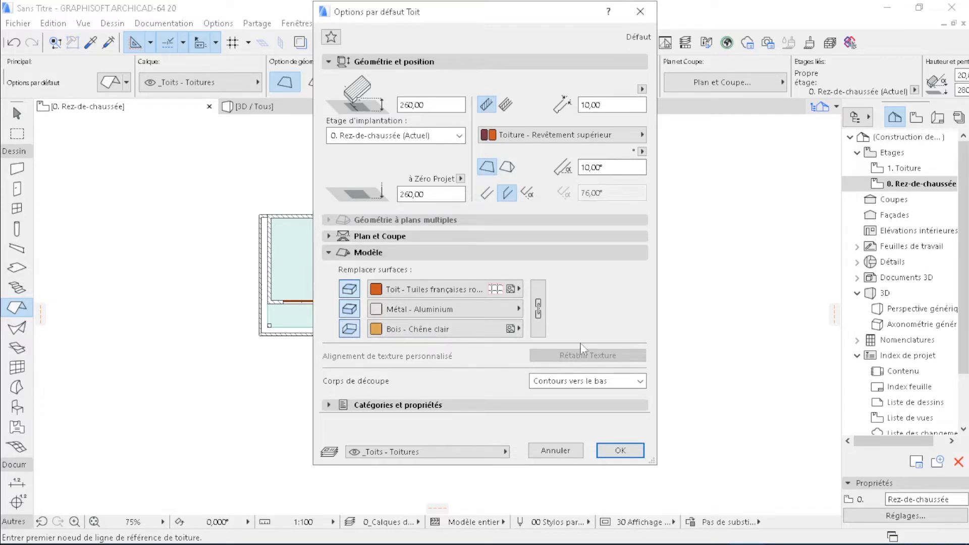
{"action": "left_click", "coordinate": [621, 450]}
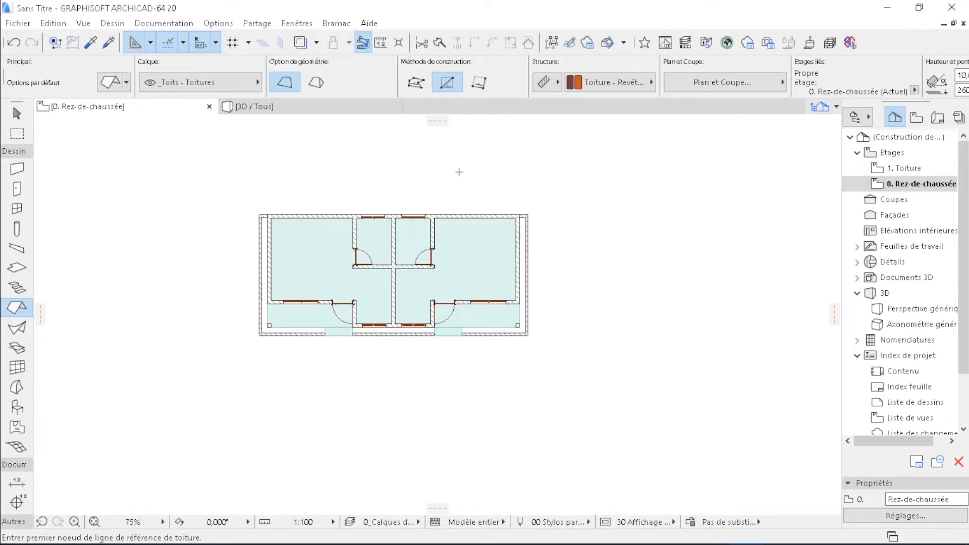
Place the single-plane roof's reference line along the rear wall's outer face, with the slope rising toward the terrace side
{"action": "scroll", "coordinate": [343, 177], "scroll_direction": "up", "scroll_amount": 3}
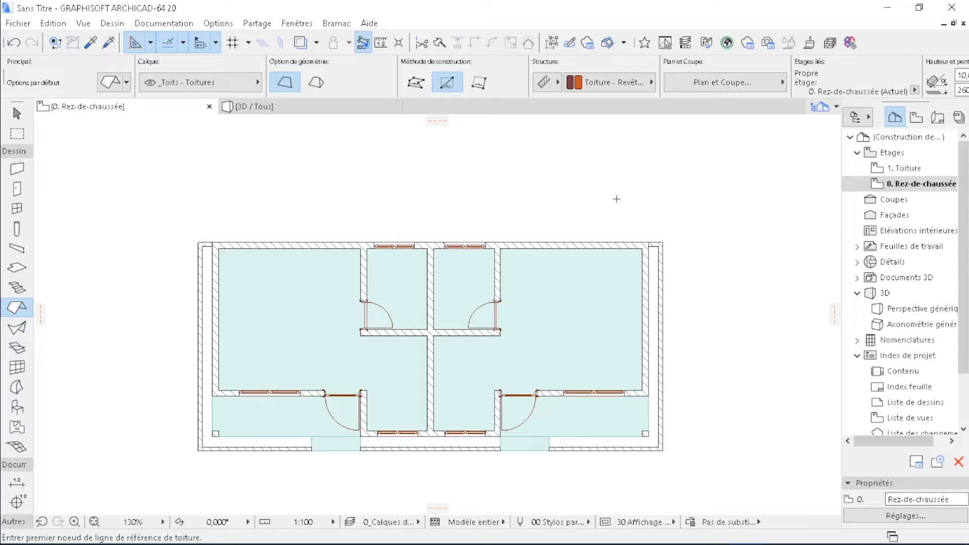
{"action": "scroll", "coordinate": [212, 263], "scroll_direction": "up", "scroll_amount": 5}
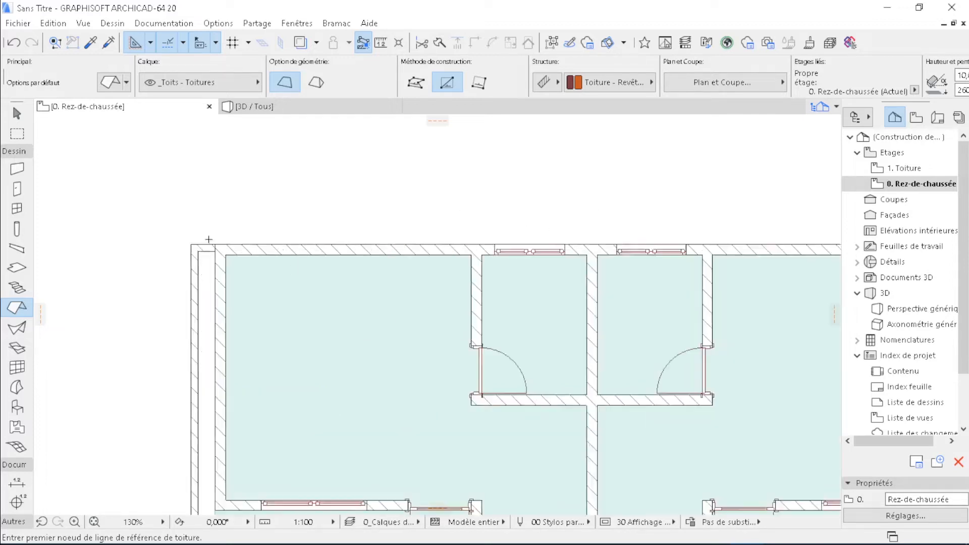
{"action": "left_click", "coordinate": [219, 247]}
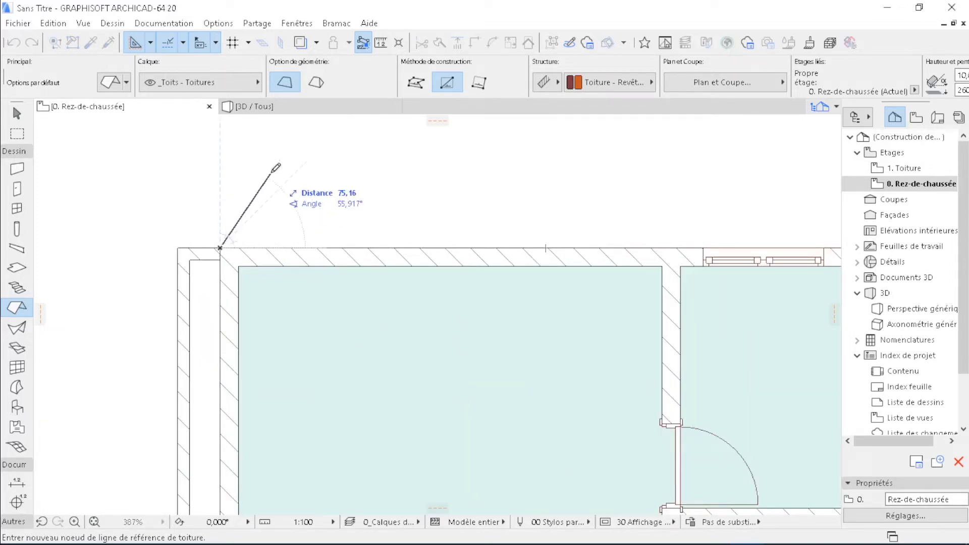
{"action": "scroll", "coordinate": [145, 210], "scroll_direction": "down", "scroll_amount": 3}
{"action": "scroll", "coordinate": [152, 215], "scroll_direction": "down", "scroll_amount": 2}
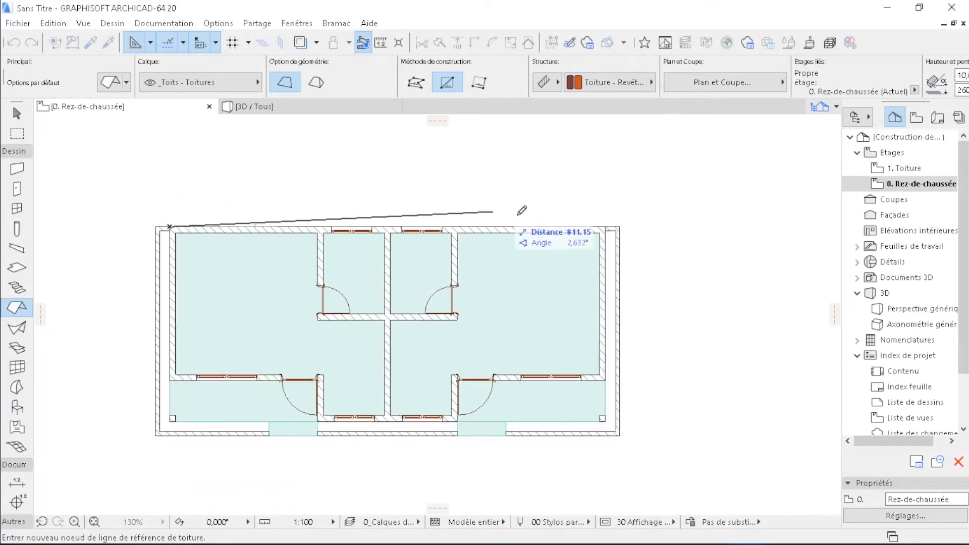
{"action": "left_click", "coordinate": [612, 220]}
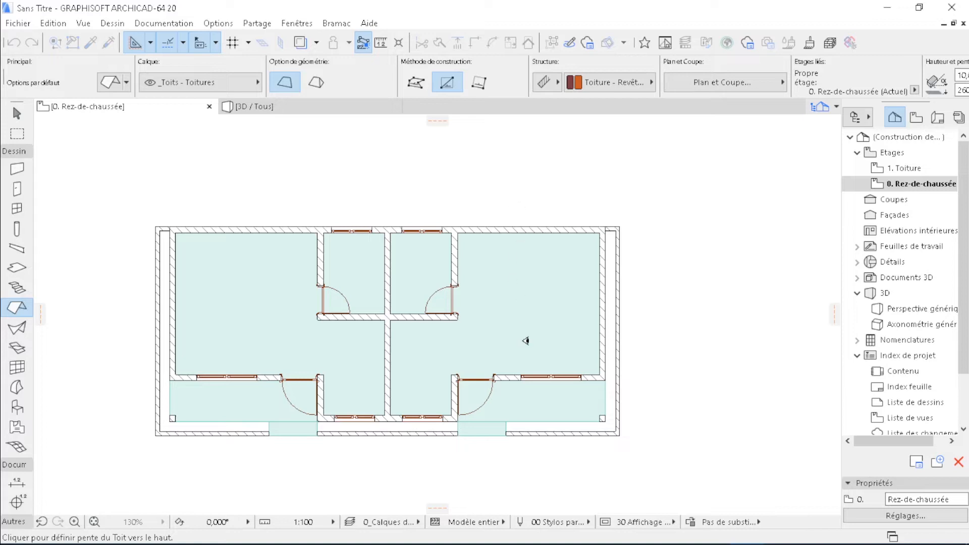
{"action": "left_click", "coordinate": [524, 340]}
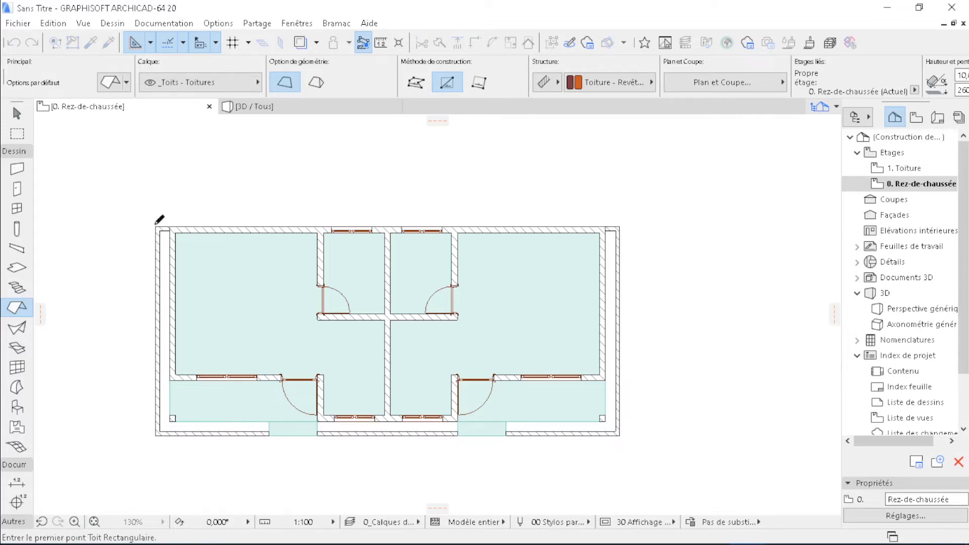
Draw the rectangular roof, 1075 by 480 cm, from the rear-left outer wall corner to the front-right terrace post's outer corner, and view it in 3D
{"action": "scroll", "coordinate": [176, 232], "scroll_direction": "up", "scroll_amount": 5}
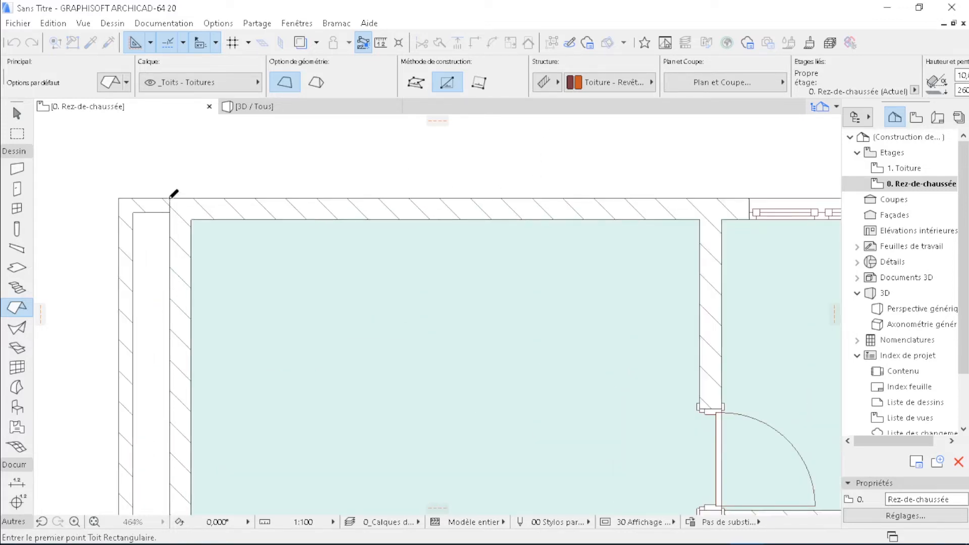
{"action": "left_click", "coordinate": [171, 198]}
{"action": "scroll", "coordinate": [202, 253], "scroll_direction": "down", "scroll_amount": 5}
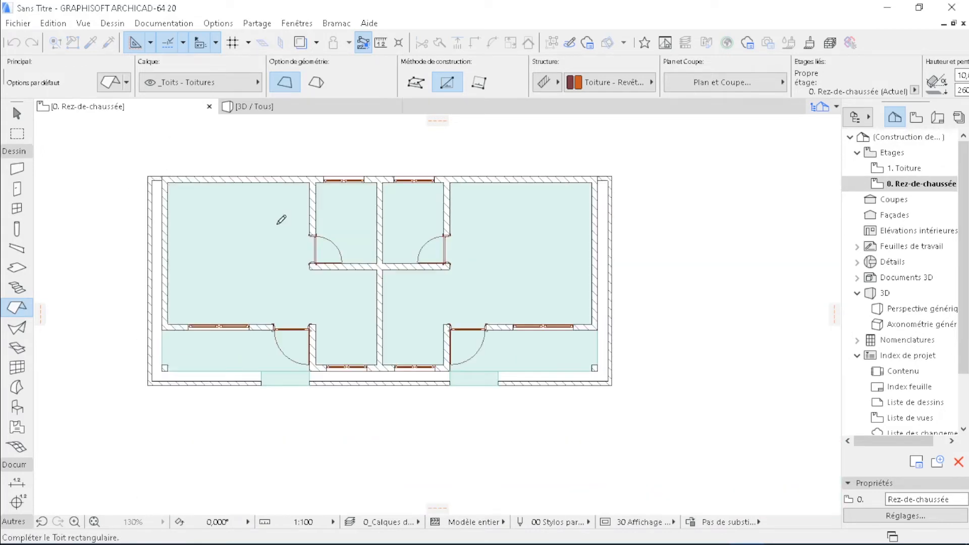
{"action": "scroll", "coordinate": [606, 362], "scroll_direction": "up", "scroll_amount": 6}
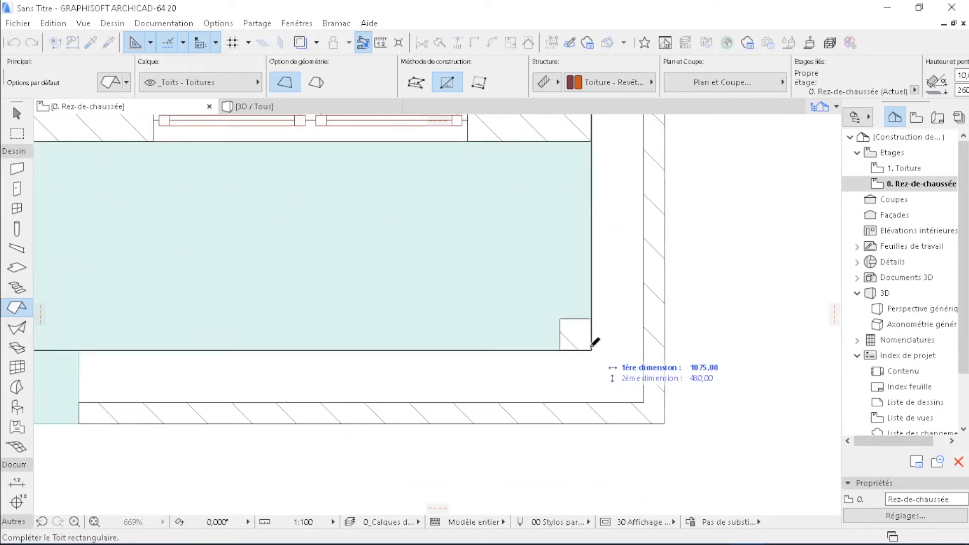
{"action": "left_click", "coordinate": [592, 347]}
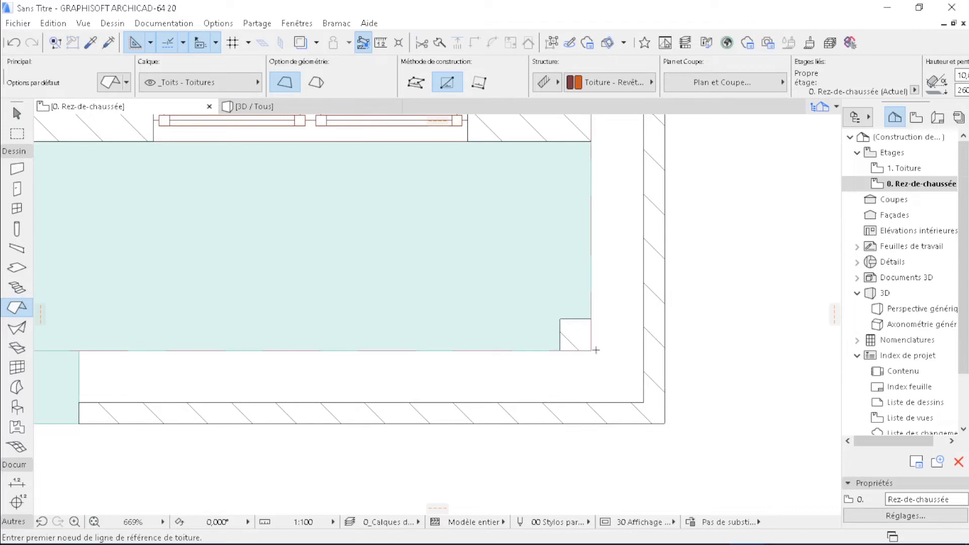
{"action": "scroll", "coordinate": [596, 345], "scroll_direction": "down", "scroll_amount": 3}
{"action": "key", "text": "F3"}
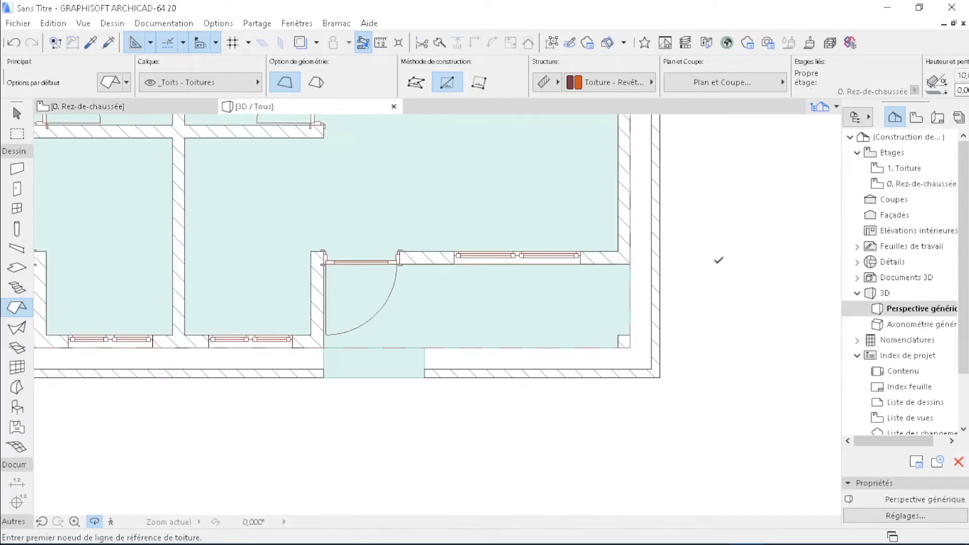
{"action": "scroll", "coordinate": [362, 358], "scroll_direction": "up", "scroll_amount": 5}
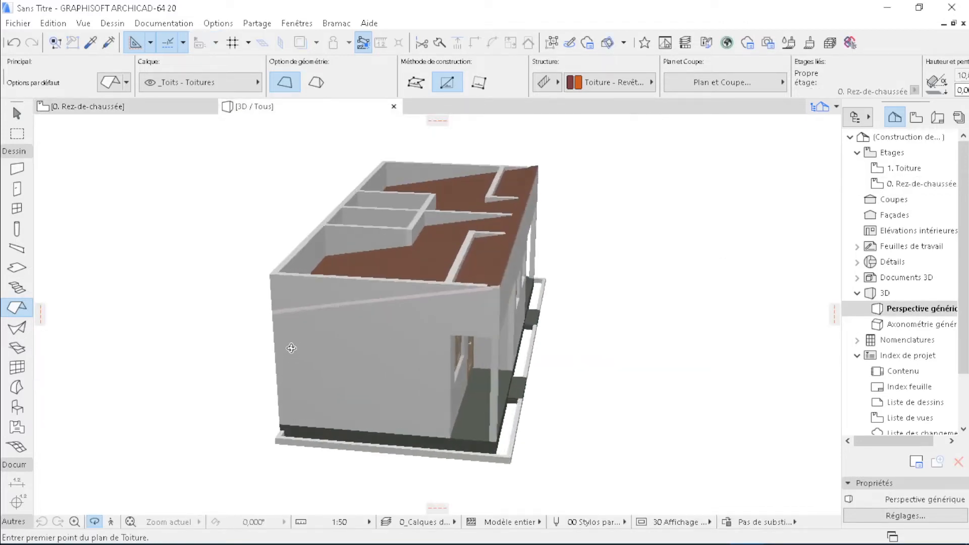
Select all walls of the house in 3D, leaving out the low perimeter walls around its base
{"action": "middle_click_drag", "start_coordinate": [514, 303], "coordinate": [383, 354], "text": "shift"}
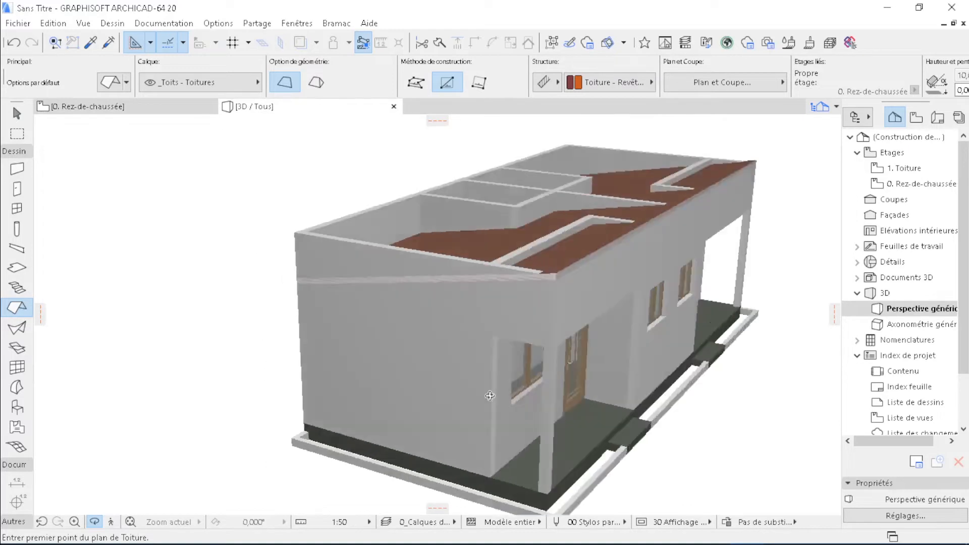
{"action": "scroll", "coordinate": [353, 394], "scroll_direction": "up", "scroll_amount": 5}
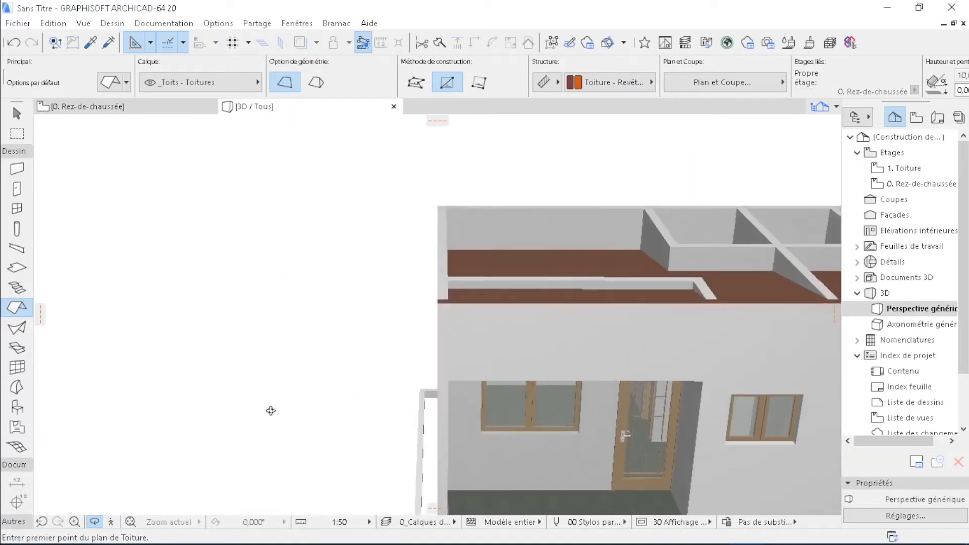
{"action": "scroll", "coordinate": [271, 409], "scroll_direction": "down", "scroll_amount": 5}
{"action": "middle_click_drag", "start_coordinate": [270, 409], "coordinate": [423, 130], "text": "shift"}
{"action": "scroll", "coordinate": [249, 242], "scroll_direction": "down", "scroll_amount": 5}
{"action": "scroll", "coordinate": [423, 131], "scroll_direction": "up", "scroll_amount": 1}
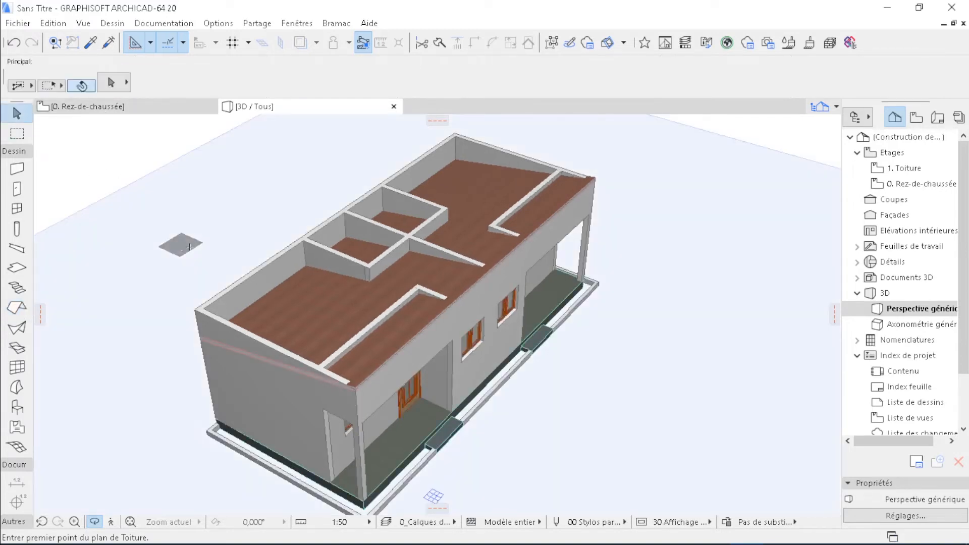
{"action": "left_click", "coordinate": [17, 113]}
{"action": "left_click", "coordinate": [17, 168]}
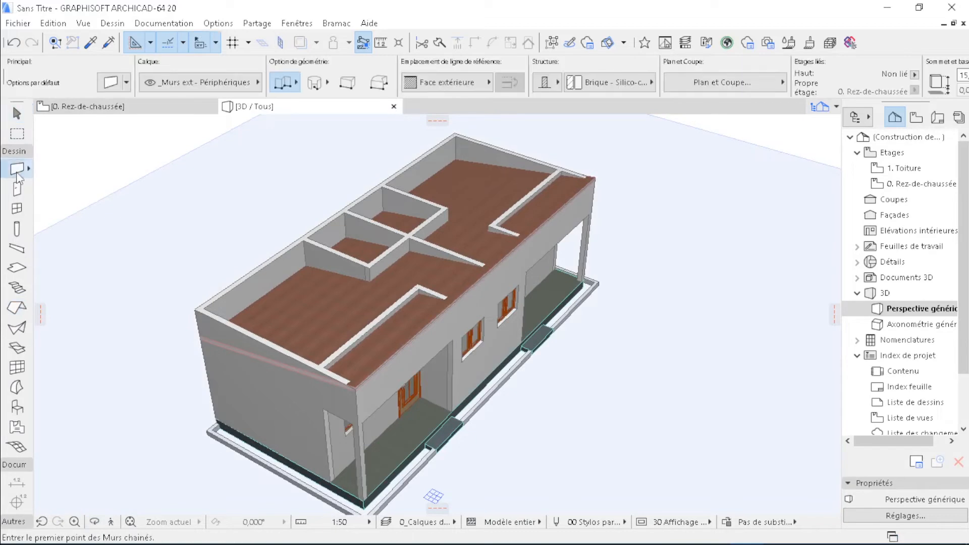
{"action": "key", "text": "ctrl+z"}
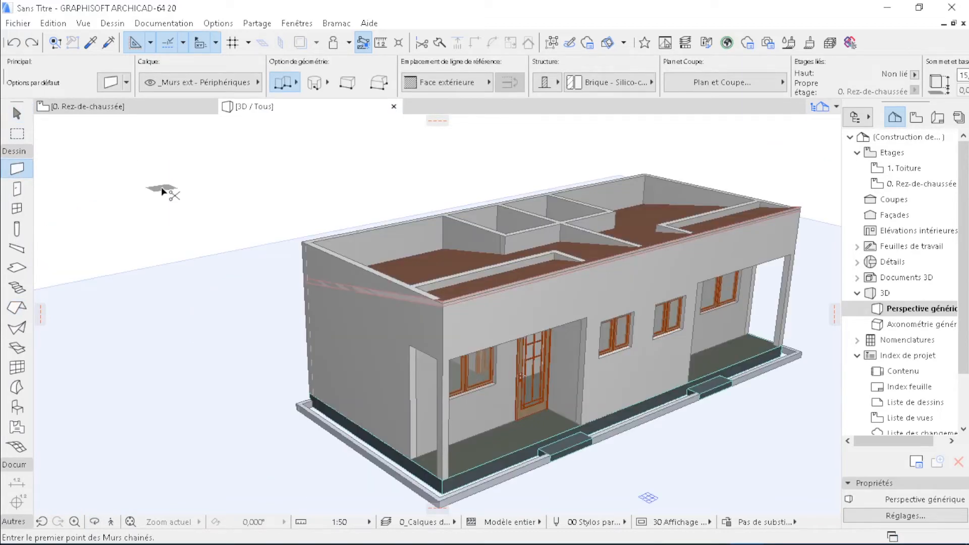
{"action": "key", "text": "ctrl+a"}
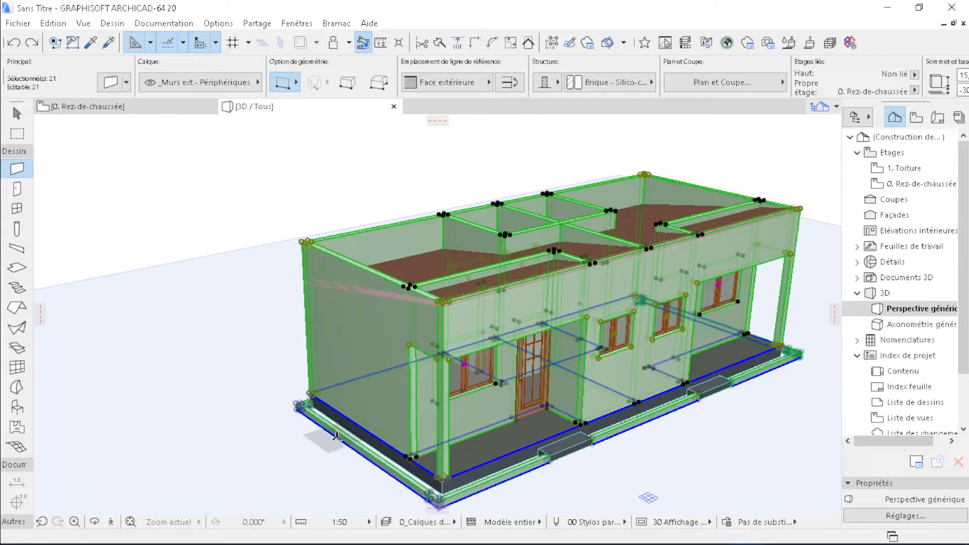
{"action": "key", "text": "shift"}
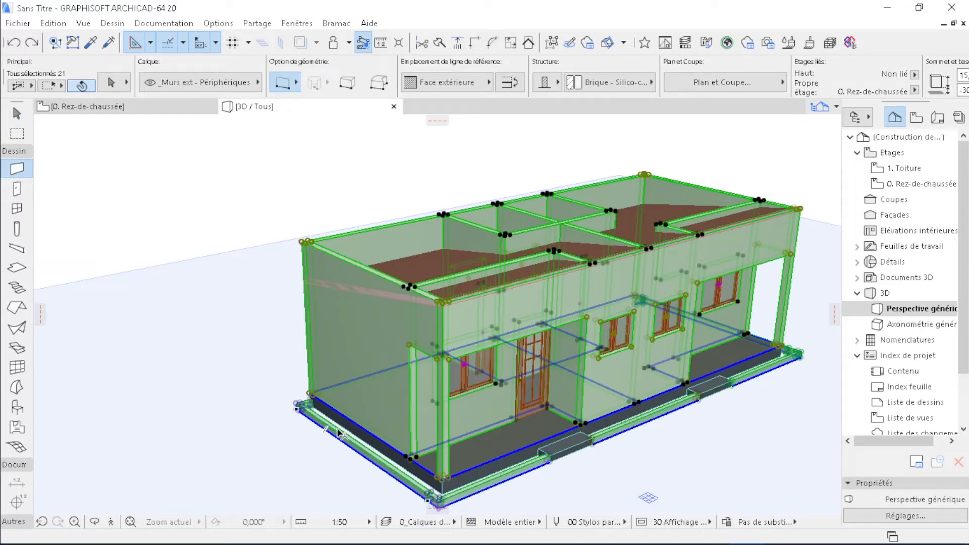
{"action": "left_click", "coordinate": [617, 433], "text": "shift"}
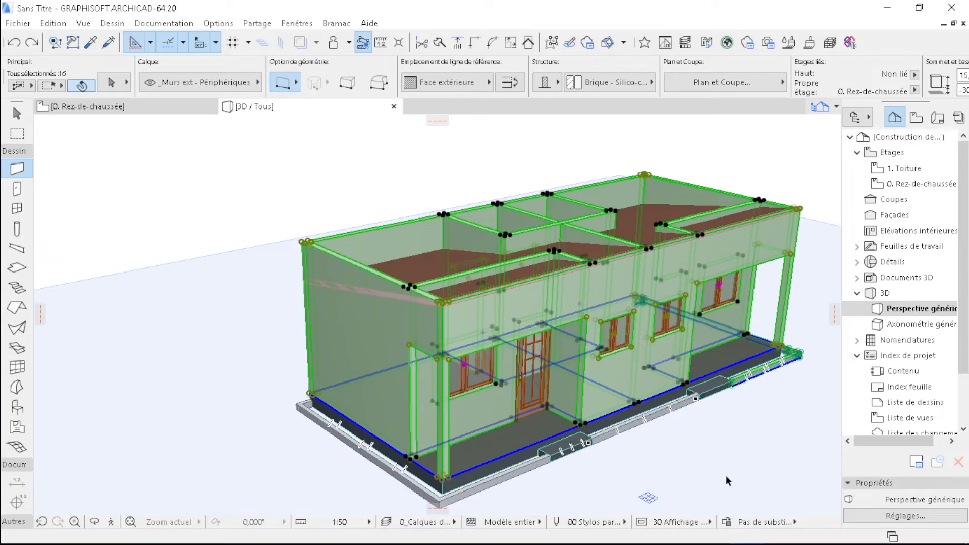
Trim the selected house walls to the sloped roof, keeping the part below it, and clear the selection
{"action": "right_click", "coordinate": [233, 260]}
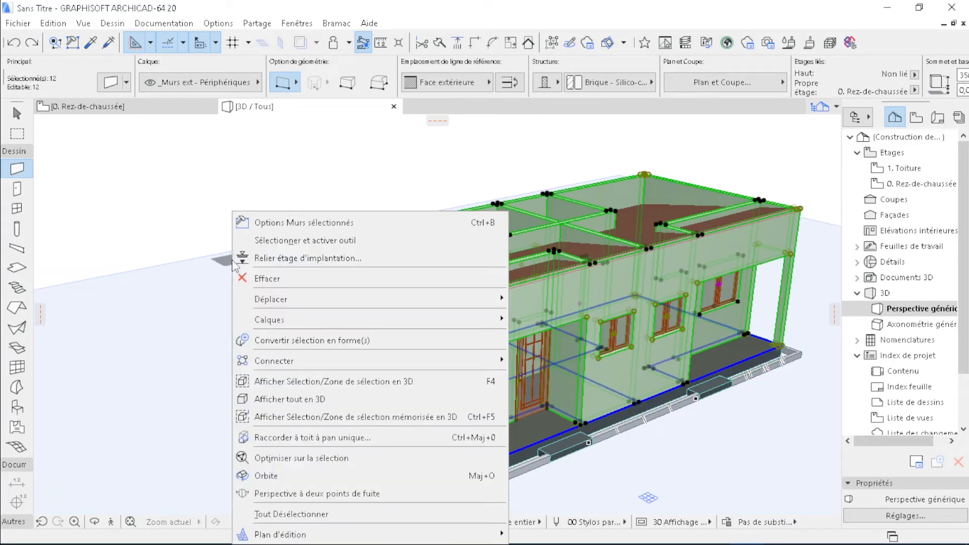
{"action": "mouse_move", "coordinate": [458, 359]}
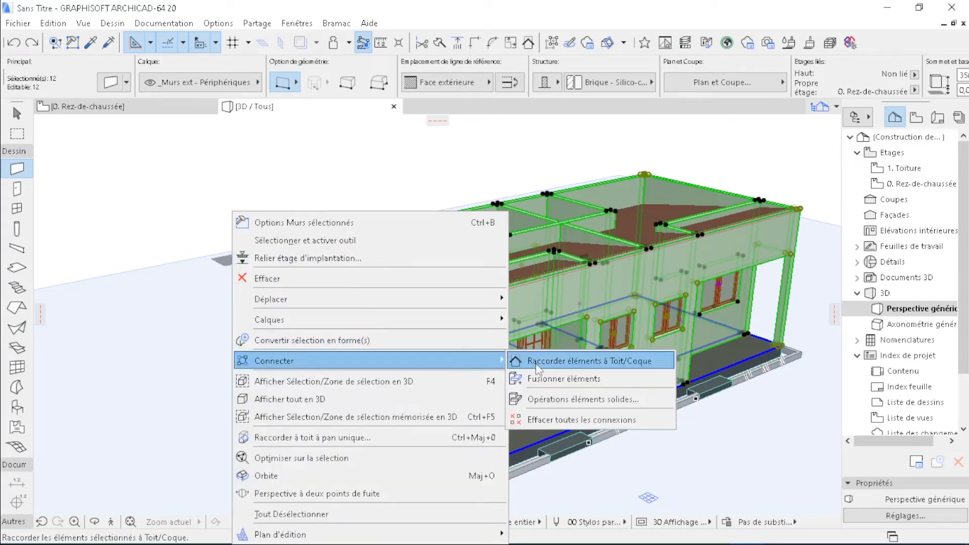
{"action": "left_click", "coordinate": [545, 361]}
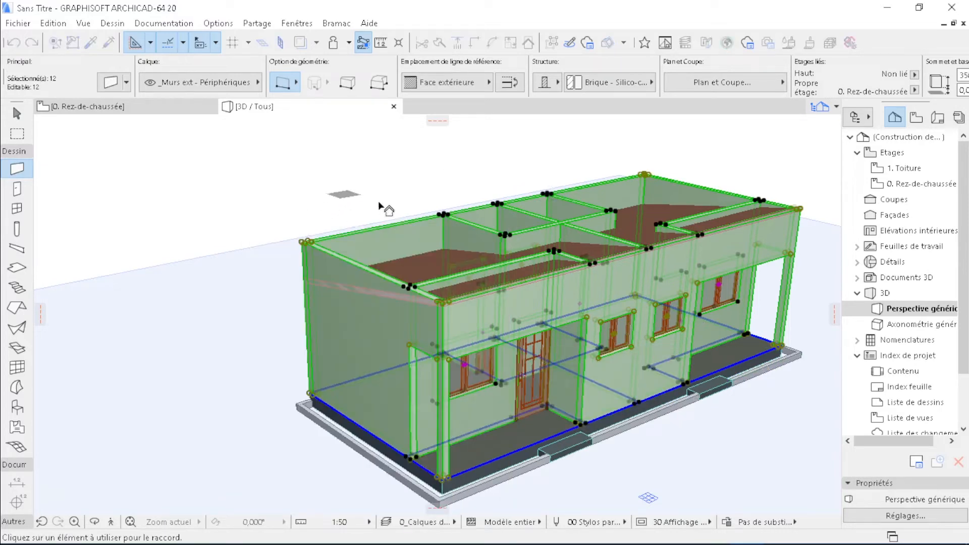
{"action": "left_click", "coordinate": [426, 271]}
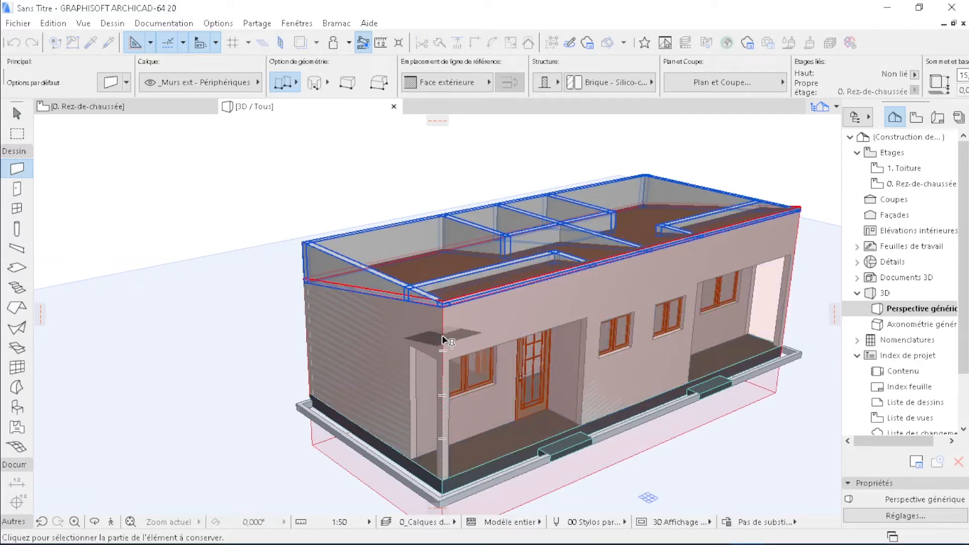
{"action": "left_click", "coordinate": [597, 315]}
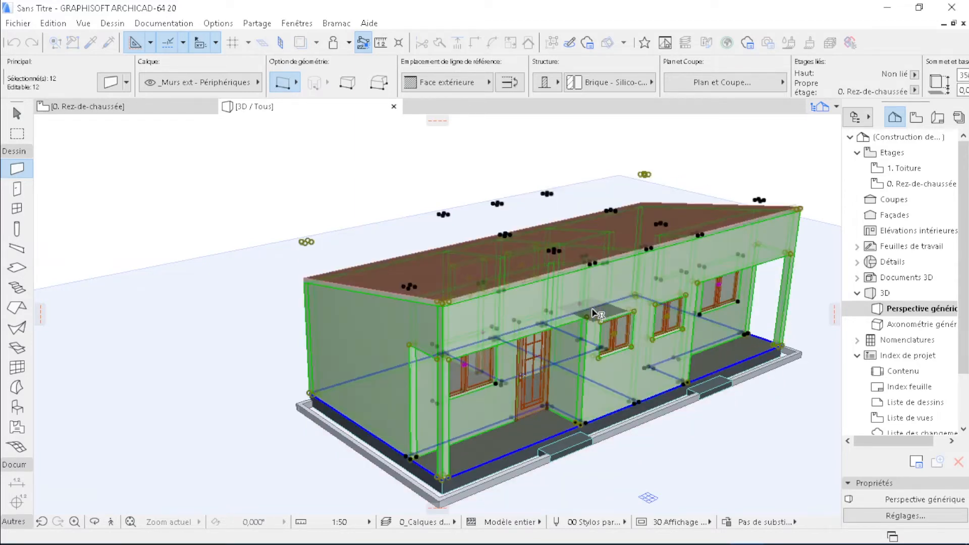
{"action": "key", "text": "Escape"}
{"action": "key", "text": "Escape"}
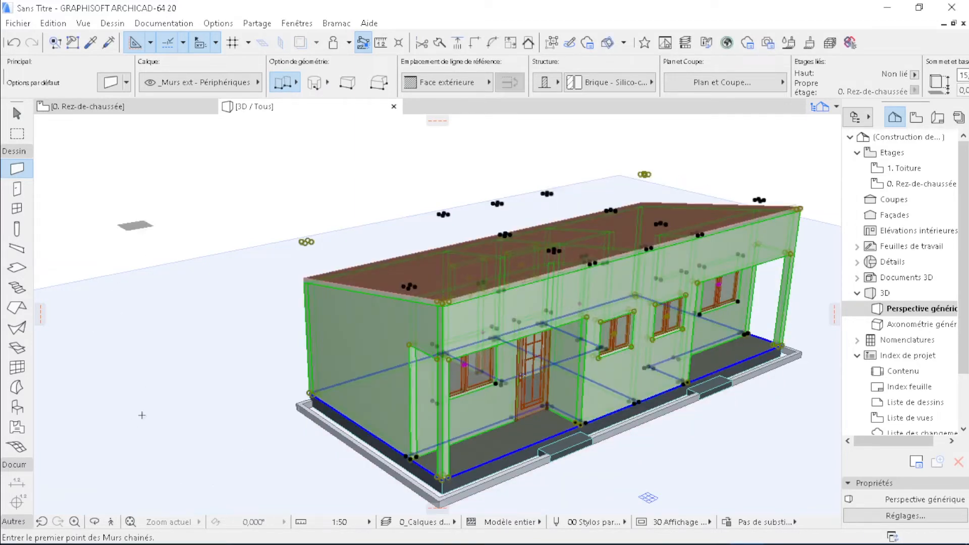
Examine the trimmed walls and the roof edges in 3D from the front, the side and above
{"action": "left_click", "coordinate": [94, 523]}
{"action": "left_click_drag", "start_coordinate": [709, 431], "coordinate": [283, 384]}
{"action": "scroll", "coordinate": [224, 225], "scroll_direction": "down", "scroll_amount": 5}
{"action": "scroll", "coordinate": [554, 368], "scroll_direction": "up", "scroll_amount": 4}
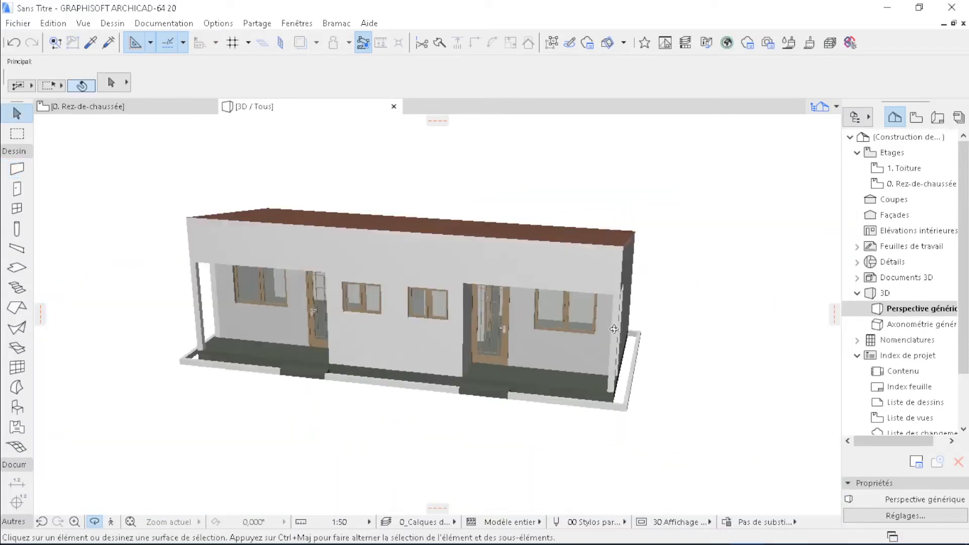
{"action": "left_click_drag", "start_coordinate": [596, 375], "coordinate": [381, 415]}
{"action": "scroll", "coordinate": [572, 347], "scroll_direction": "up", "scroll_amount": 4}
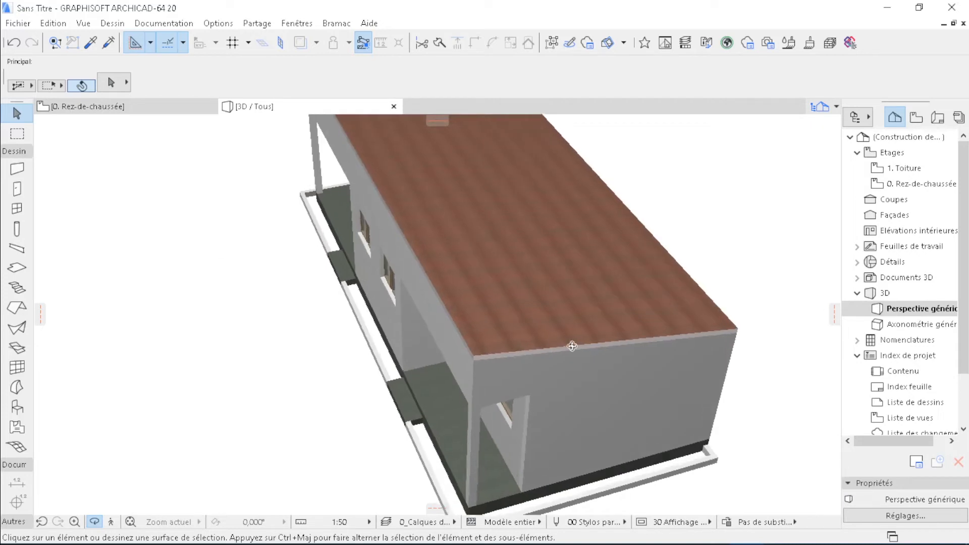
{"action": "left_click_drag", "start_coordinate": [573, 346], "coordinate": [506, 353]}
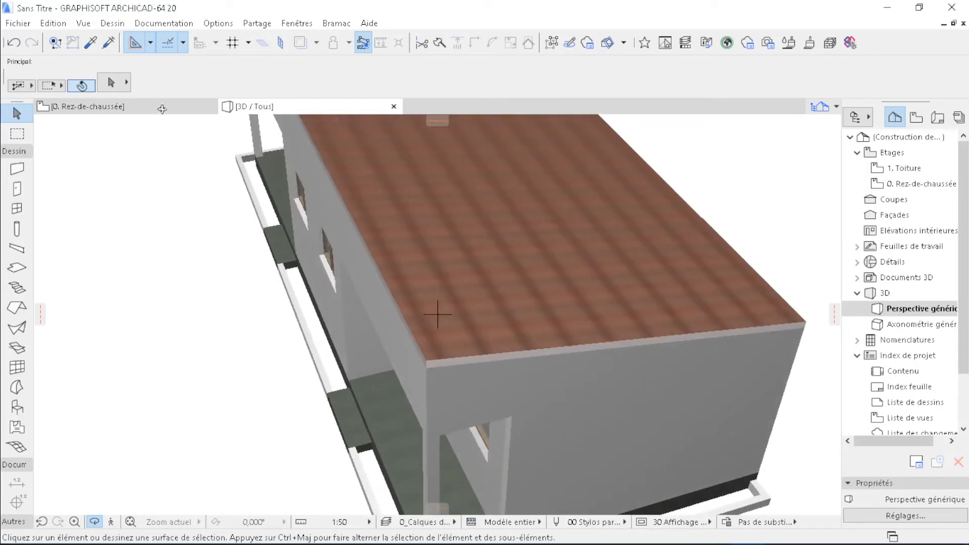
Offset all edges of the roof outward by 20 in the ground-floor plan and check the overhang in 3D
{"action": "left_click", "coordinate": [89, 106]}
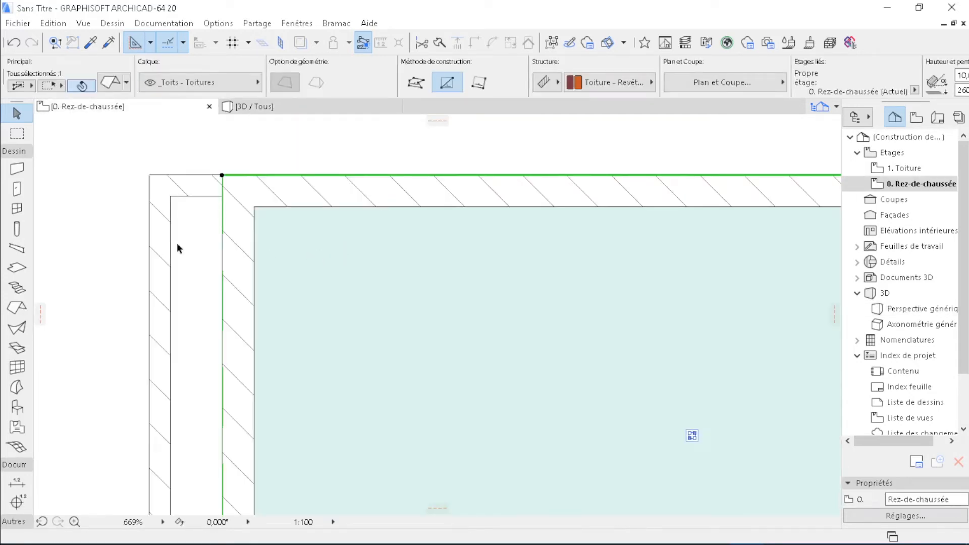
{"action": "scroll", "coordinate": [200, 202], "scroll_direction": "down", "scroll_amount": 2}
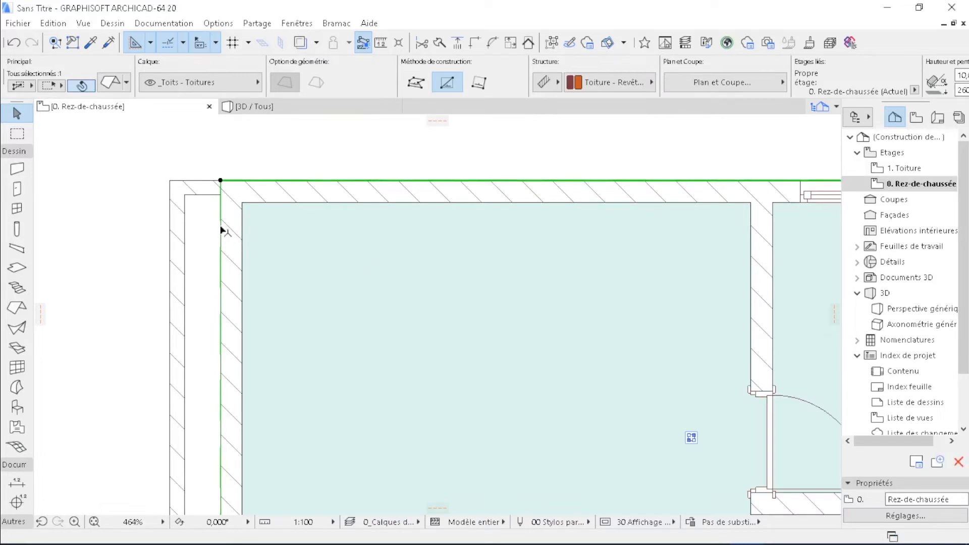
{"action": "left_click", "coordinate": [221, 231]}
{"action": "left_click", "coordinate": [365, 296]}
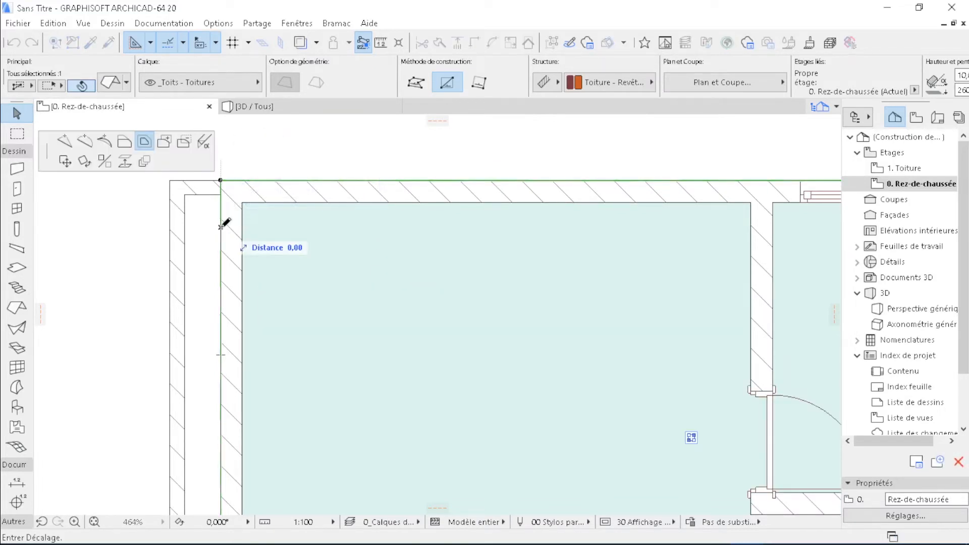
{"action": "left_click", "coordinate": [146, 142]}
{"action": "type", "text": "20"}
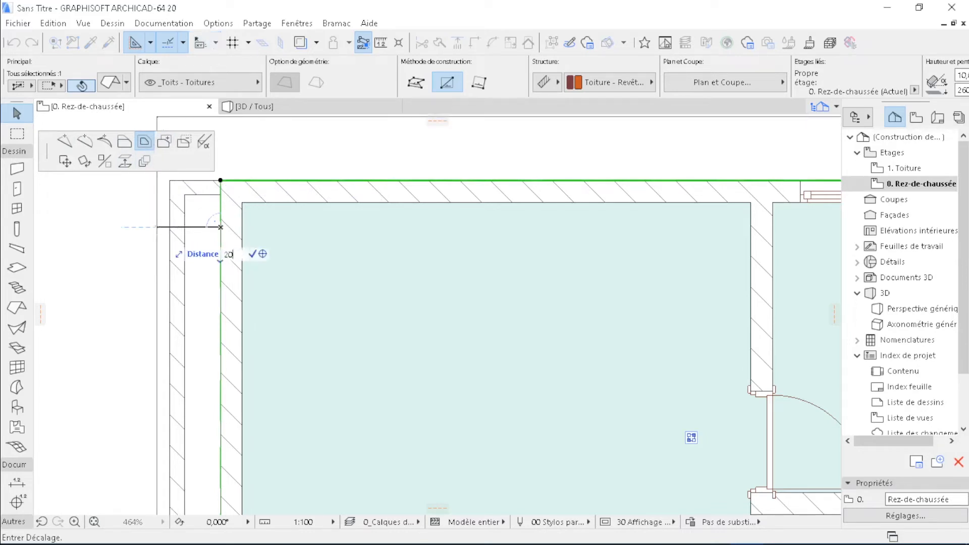
{"action": "key", "text": "Return"}
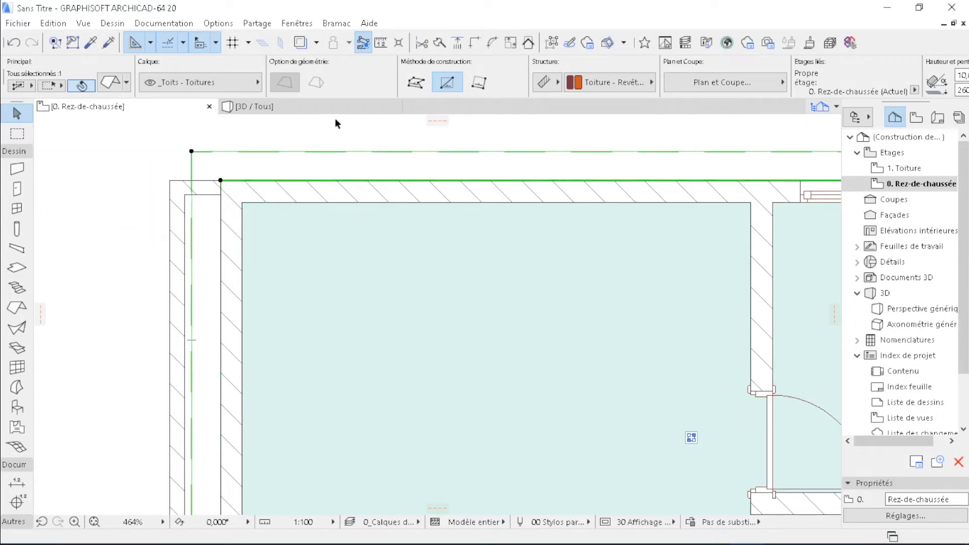
{"action": "left_click", "coordinate": [327, 112]}
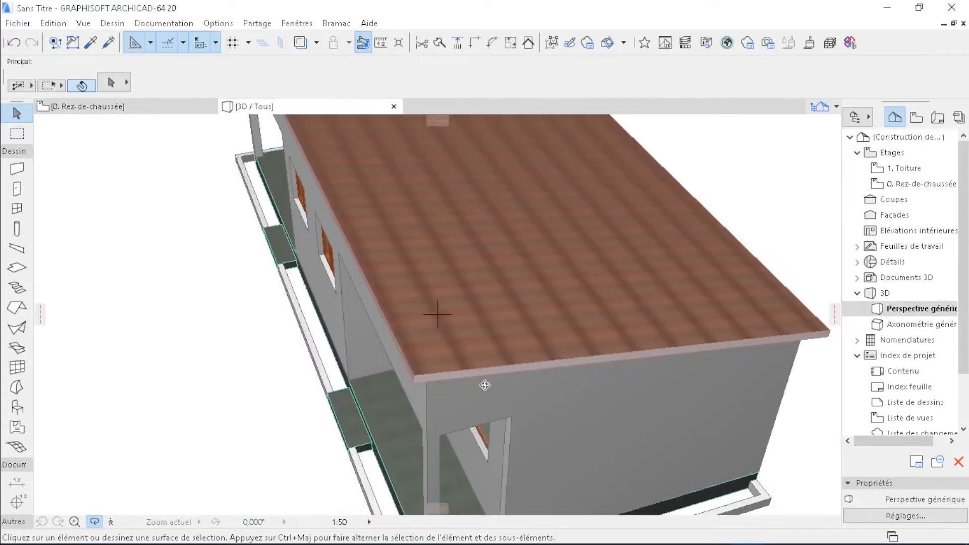
{"action": "left_click_drag", "start_coordinate": [485, 386], "coordinate": [555, 309]}
{"action": "scroll", "coordinate": [695, 318], "scroll_direction": "down", "scroll_amount": 10}
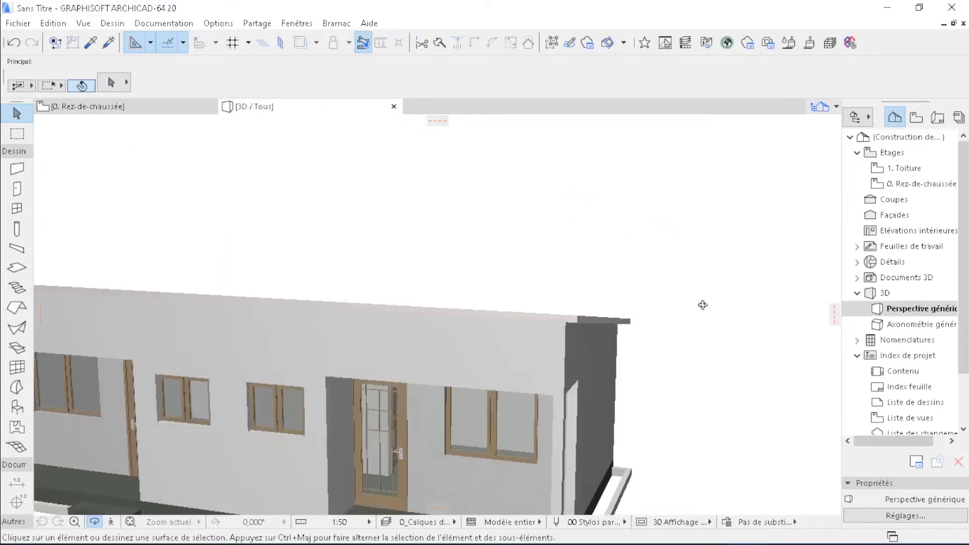
{"action": "left_click_drag", "start_coordinate": [362, 409], "coordinate": [389, 374]}
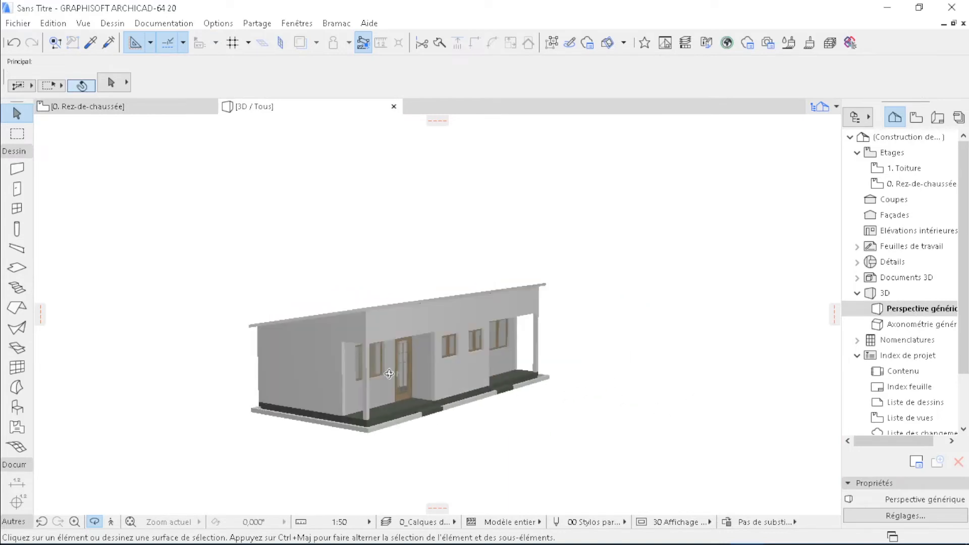
{"action": "scroll", "coordinate": [327, 369], "scroll_direction": "up", "scroll_amount": 2}
Set the default slab thickness to 10 and its offset from the ground-floor storey to -10
{"action": "left_click", "coordinate": [104, 107]}
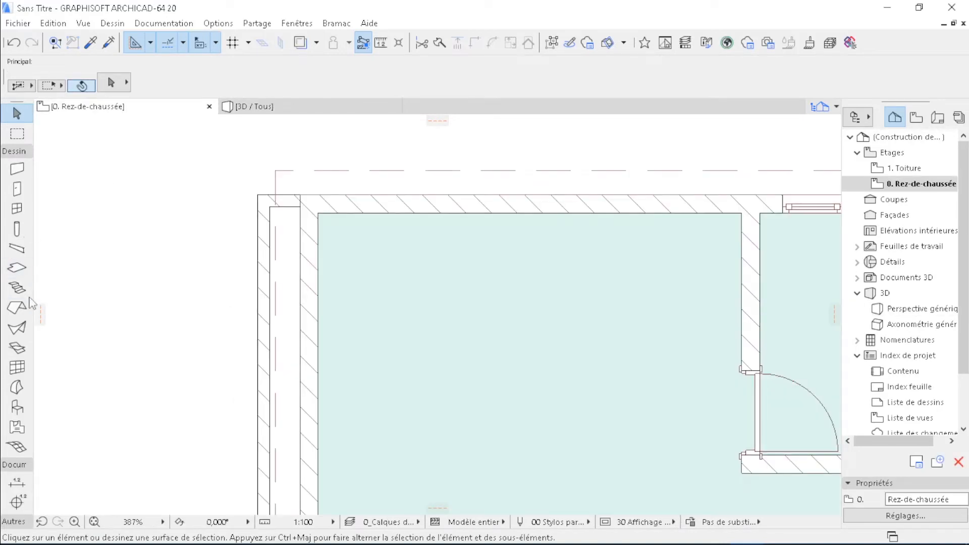
{"action": "left_click", "coordinate": [17, 268]}
{"action": "key", "text": "ctrl+t"}
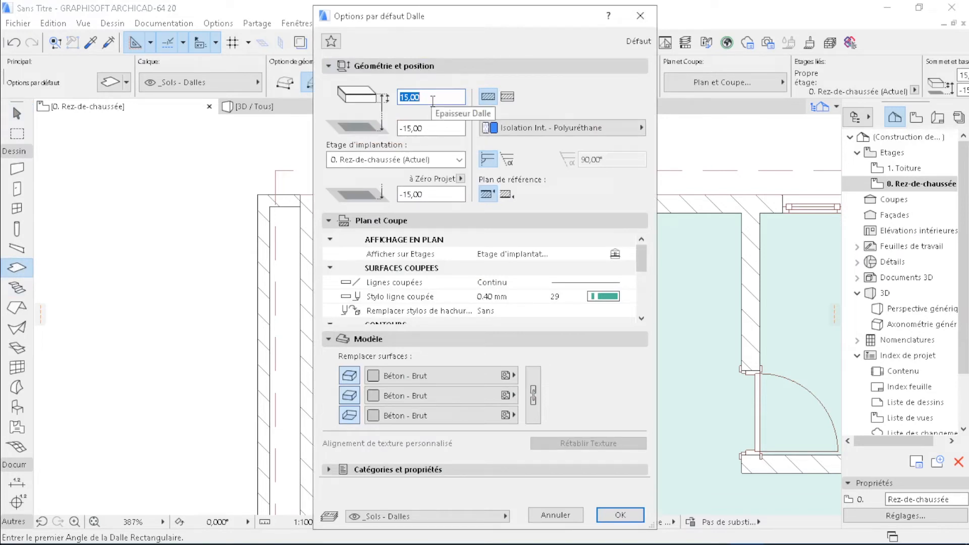
{"action": "type", "text": "10"}
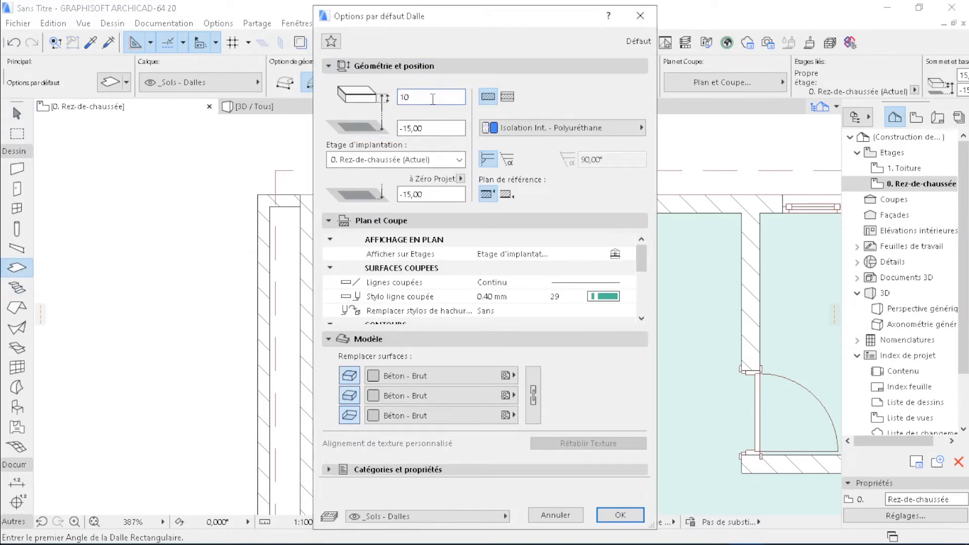
{"action": "left_click", "coordinate": [430, 129]}
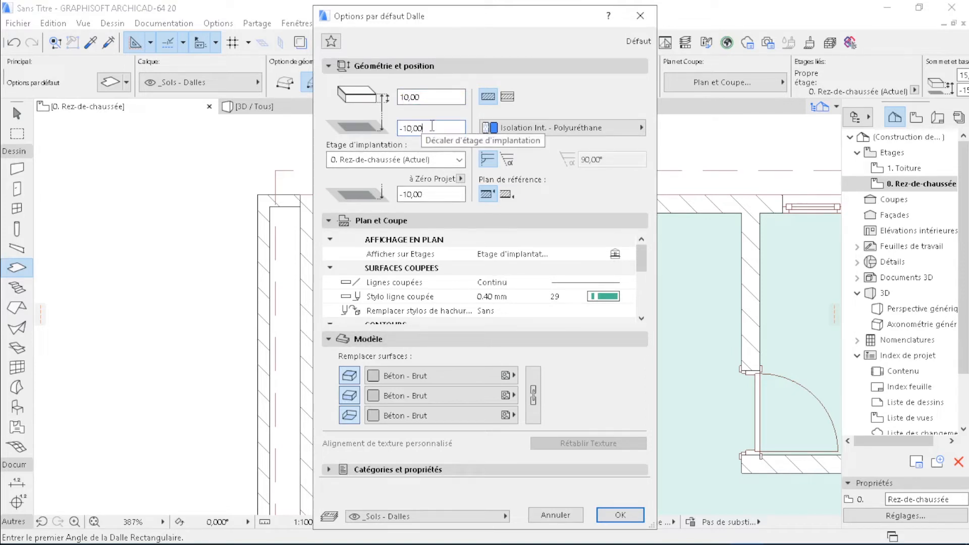
{"action": "left_click", "coordinate": [621, 515]}
Start a polygonal slab at the upper-left inner corner of the border strip and follow the house wall down to the porch's outer corner
{"action": "scroll", "coordinate": [323, 162], "scroll_direction": "down", "scroll_amount": 3}
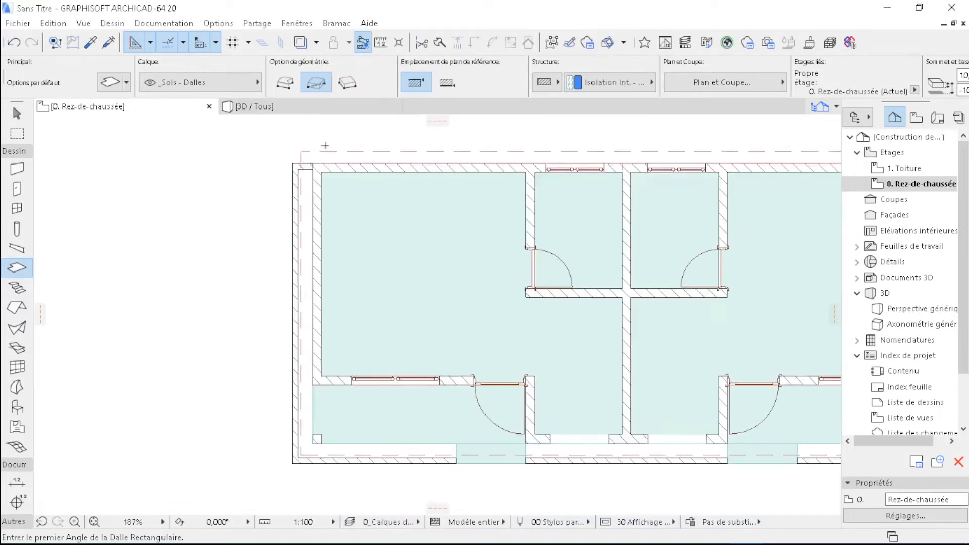
{"action": "scroll", "coordinate": [323, 162], "scroll_direction": "up", "scroll_amount": 5}
{"action": "scroll", "coordinate": [323, 163], "scroll_direction": "up", "scroll_amount": 1}
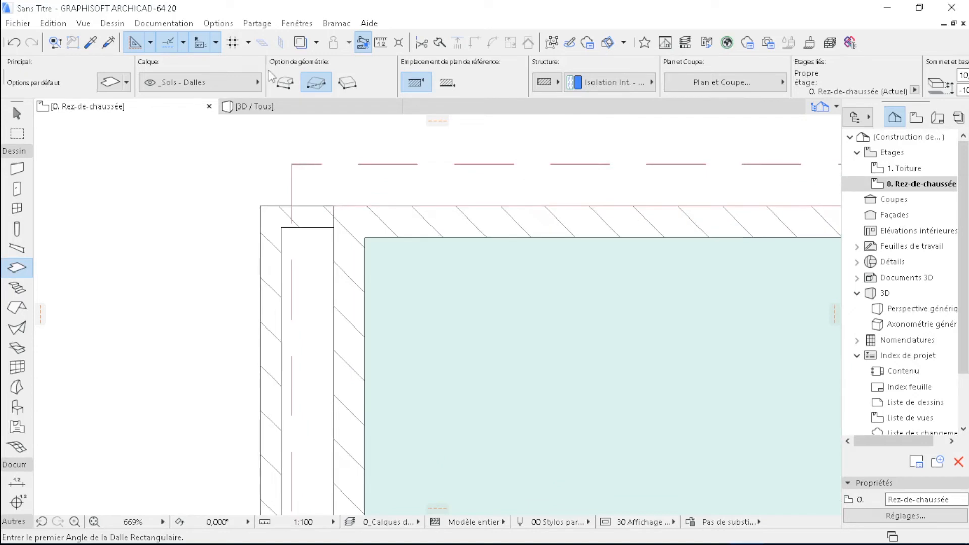
{"action": "left_click", "coordinate": [283, 87]}
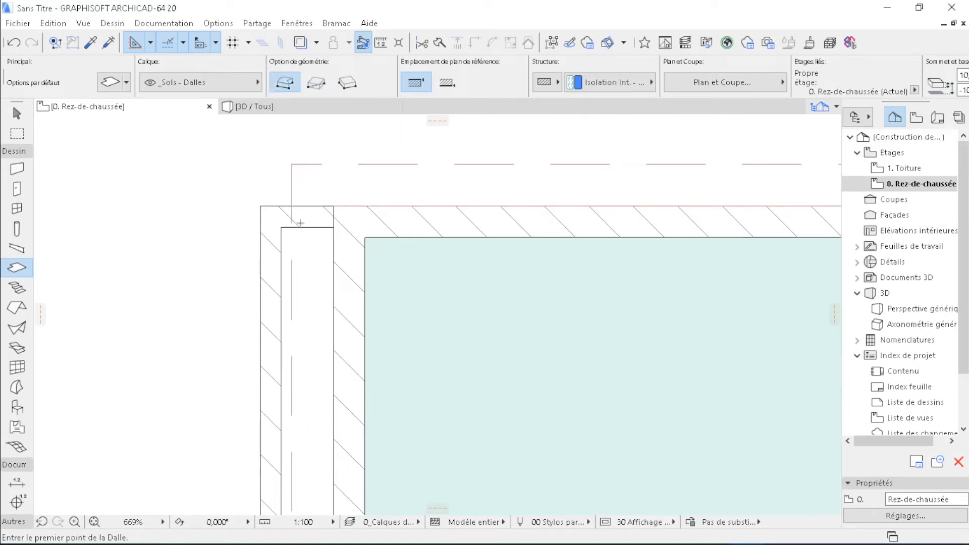
{"action": "scroll", "coordinate": [278, 231], "scroll_direction": "up", "scroll_amount": 1}
{"action": "left_click", "coordinate": [277, 226]}
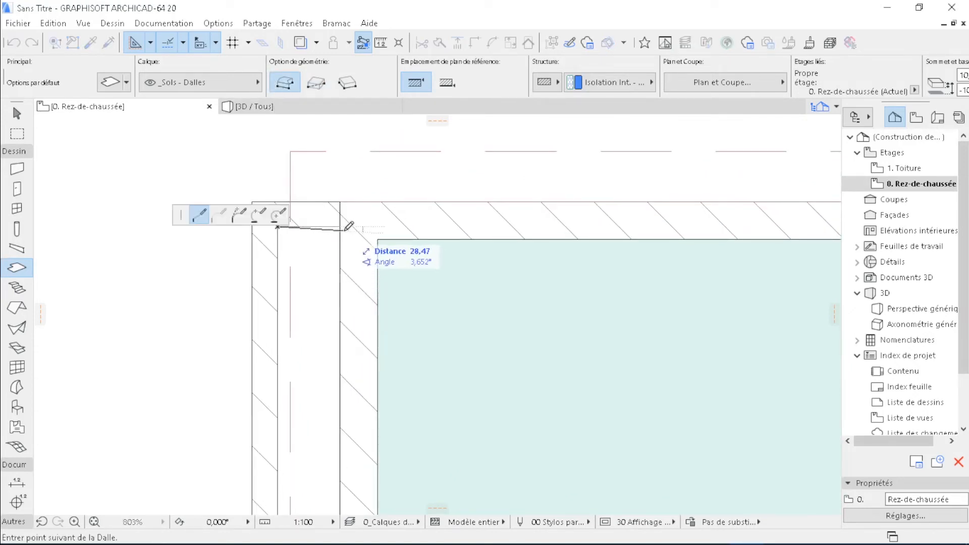
{"action": "scroll", "coordinate": [380, 204], "scroll_direction": "down", "scroll_amount": 6}
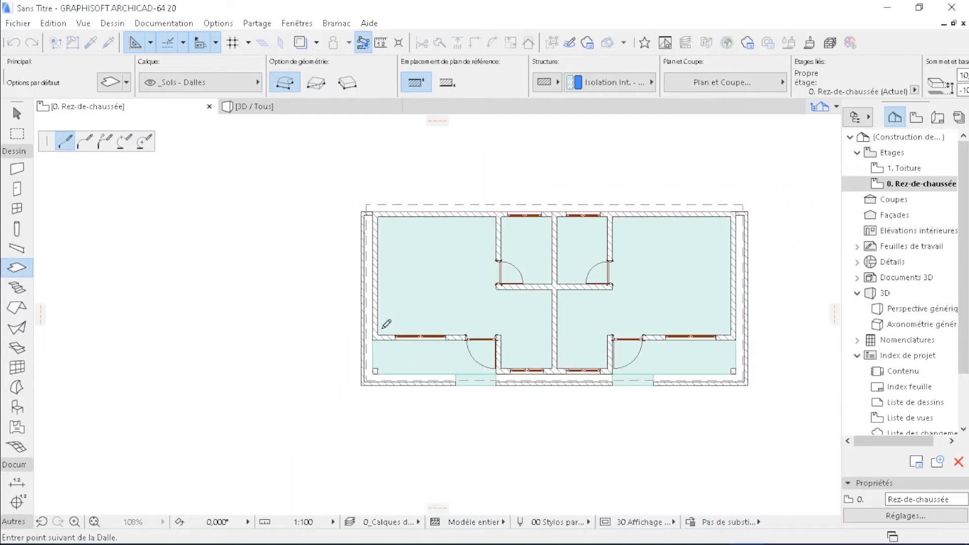
{"action": "scroll", "coordinate": [389, 378], "scroll_direction": "up", "scroll_amount": 5}
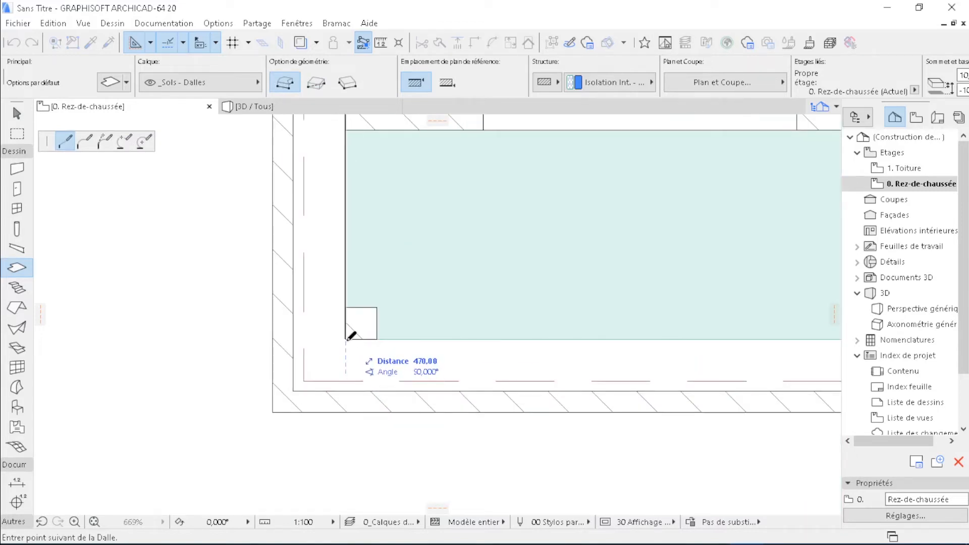
{"action": "scroll", "coordinate": [234, 339], "scroll_direction": "down", "scroll_amount": 3}
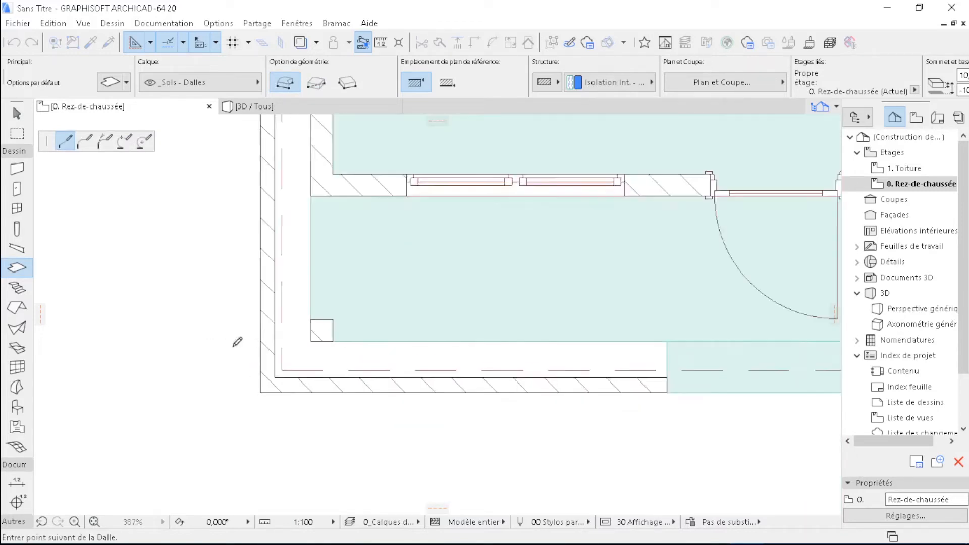
Continue the slab outline along the porch edge to the entrance step and back along the border wall's inner face, closing it at the start
{"action": "left_click", "coordinate": [594, 343]}
{"action": "left_click", "coordinate": [594, 373]}
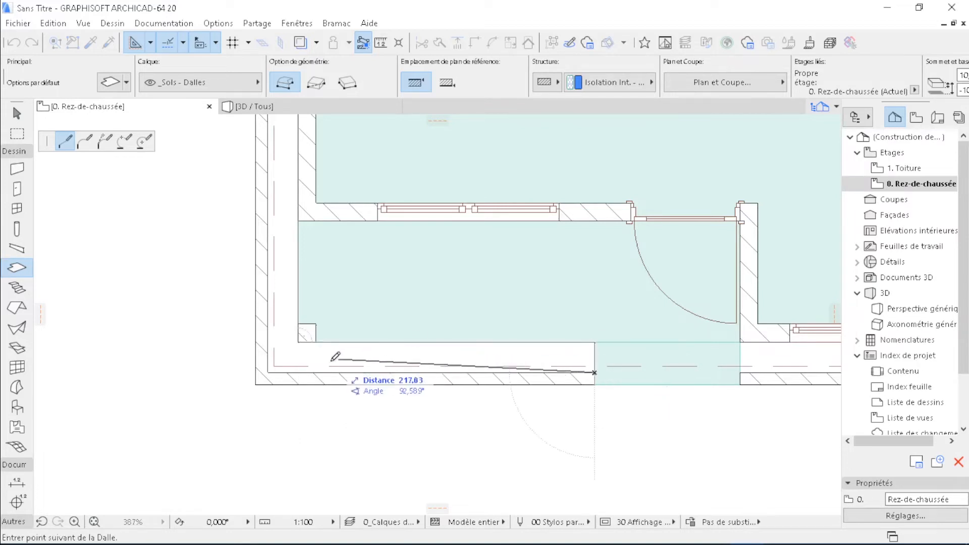
{"action": "left_click", "coordinate": [268, 373]}
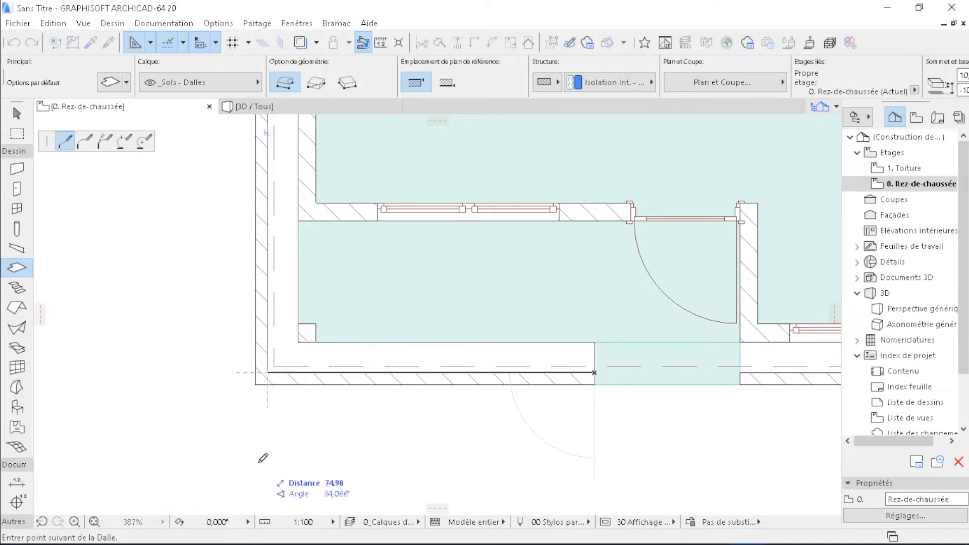
{"action": "scroll", "coordinate": [261, 460], "scroll_direction": "down", "scroll_amount": 5}
{"action": "scroll", "coordinate": [267, 178], "scroll_direction": "up", "scroll_amount": 4}
{"action": "scroll", "coordinate": [270, 172], "scroll_direction": "up", "scroll_amount": 3}
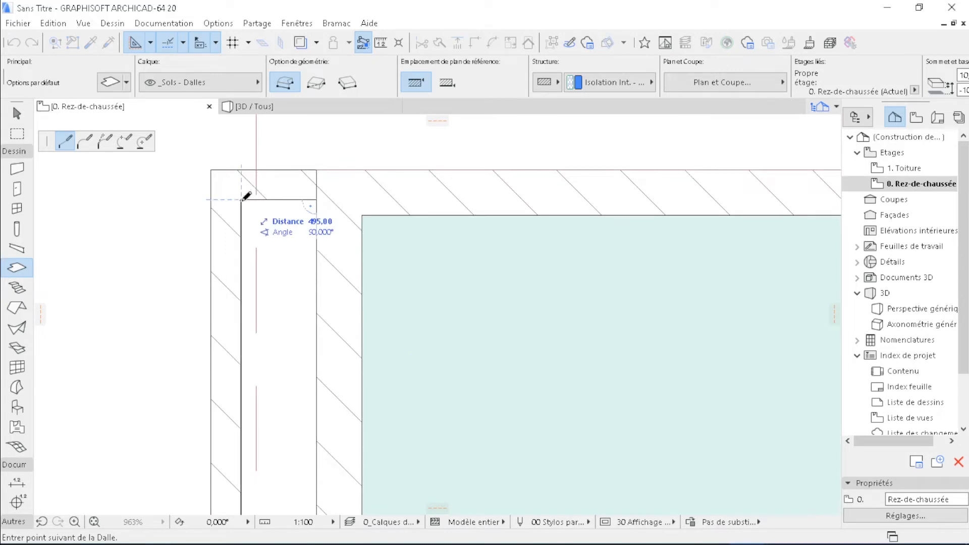
{"action": "left_click", "coordinate": [242, 198]}
Set the new border slab's base offset to -20 in the ground-floor plan and check its level in 3D
{"action": "left_click", "coordinate": [291, 113]}
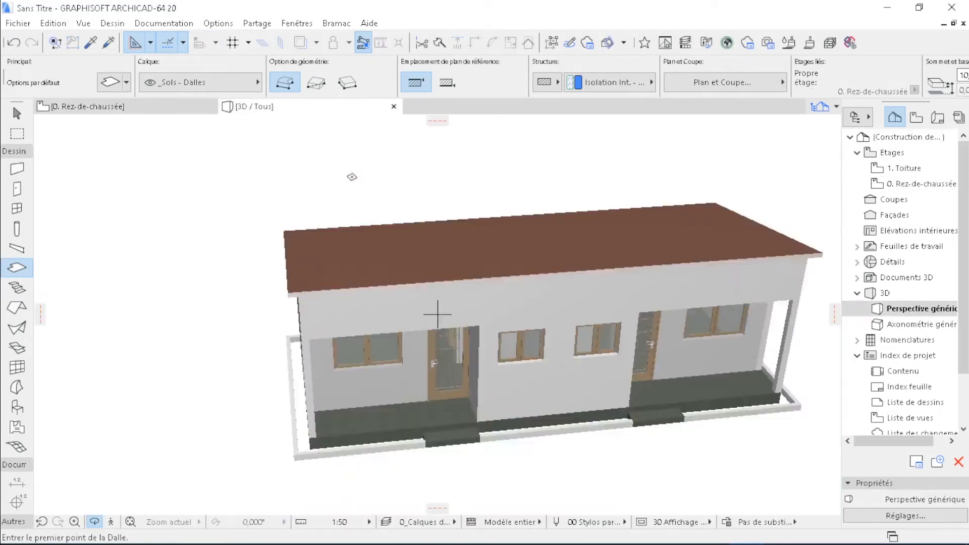
{"action": "scroll", "coordinate": [311, 470], "scroll_direction": "up", "scroll_amount": 8}
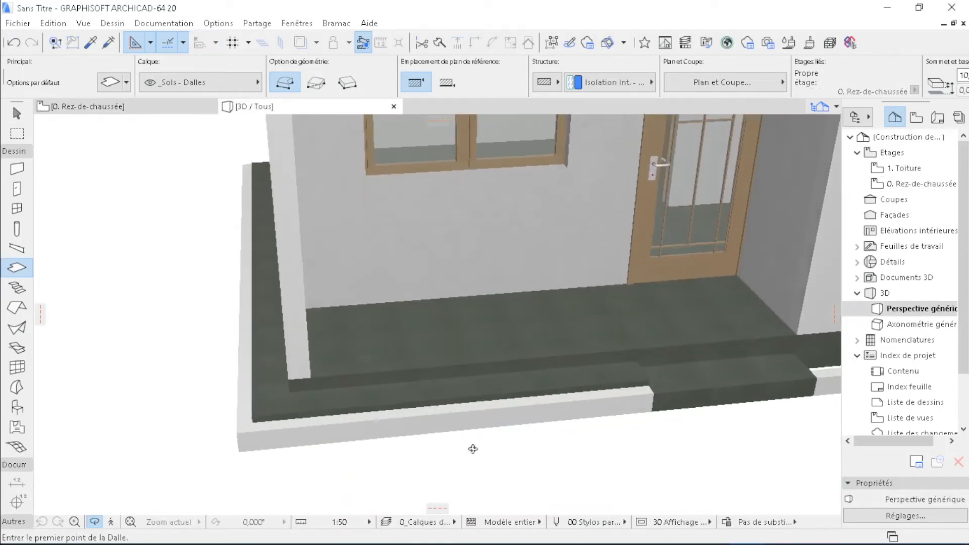
{"action": "middle_click_drag", "start_coordinate": [256, 385], "coordinate": [229, 133], "text": "shift"}
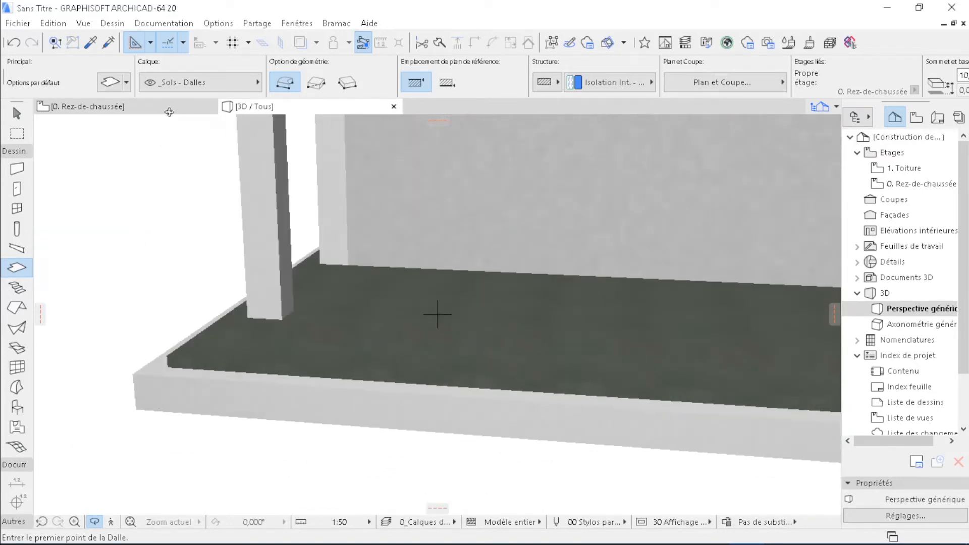
{"action": "left_click", "coordinate": [169, 107]}
{"action": "key", "text": "Escape"}
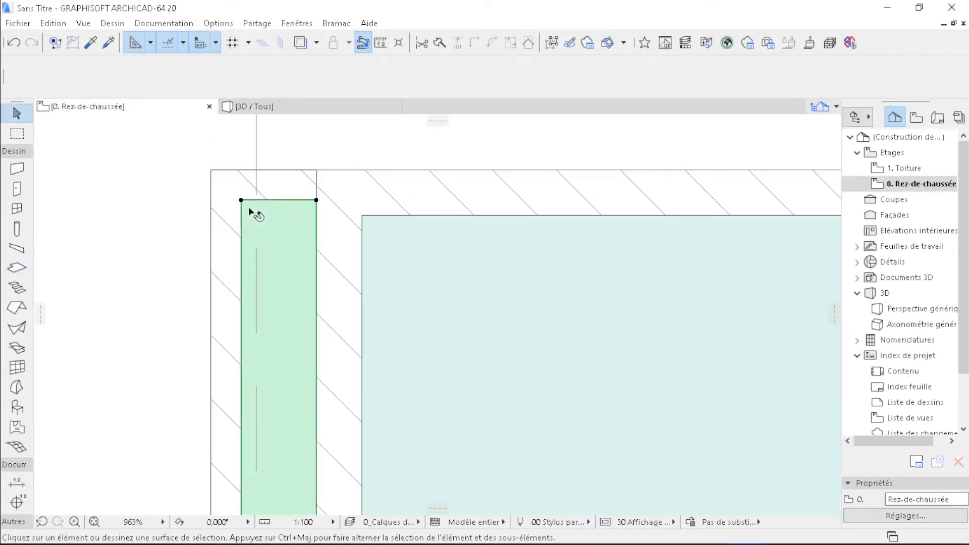
{"action": "scroll", "coordinate": [602, 92], "scroll_direction": "down", "scroll_amount": 8}
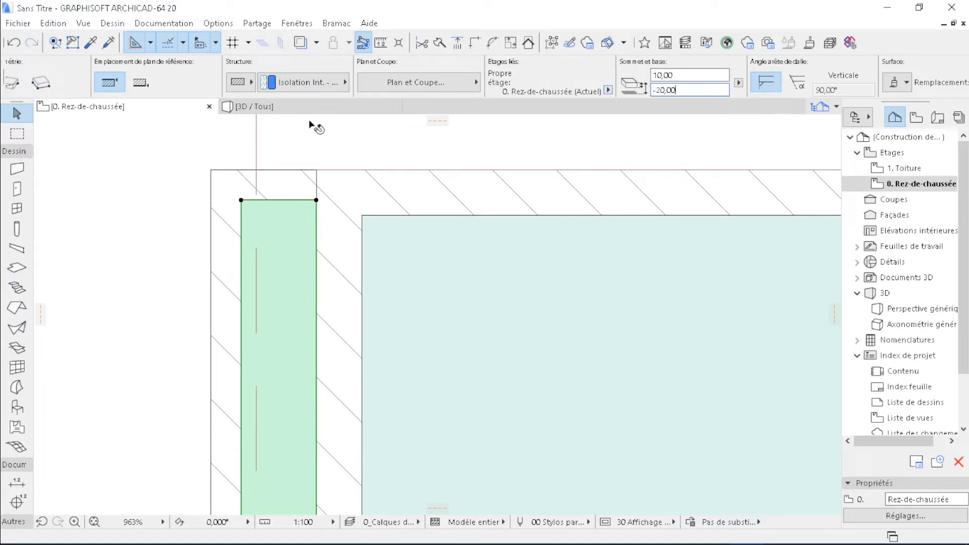
{"action": "left_click", "coordinate": [323, 107]}
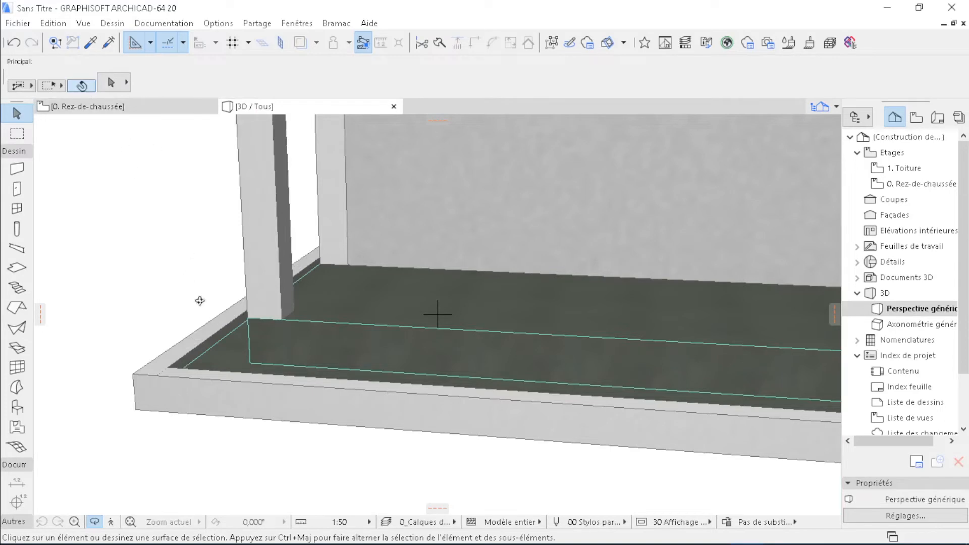
Set the border slab's building material to Env. - Terre
{"action": "left_click", "coordinate": [229, 358]}
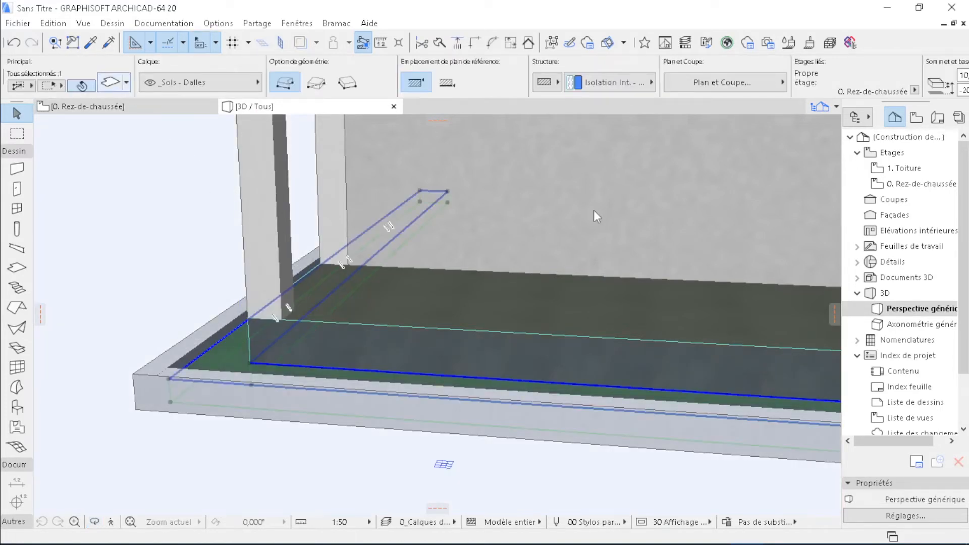
{"action": "key", "text": "ctrl+t"}
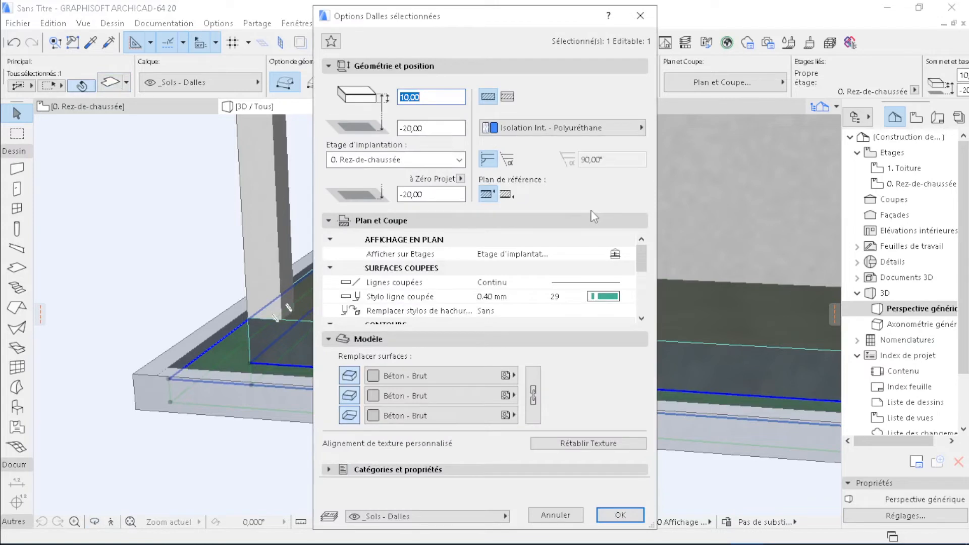
{"action": "left_click", "coordinate": [545, 134]}
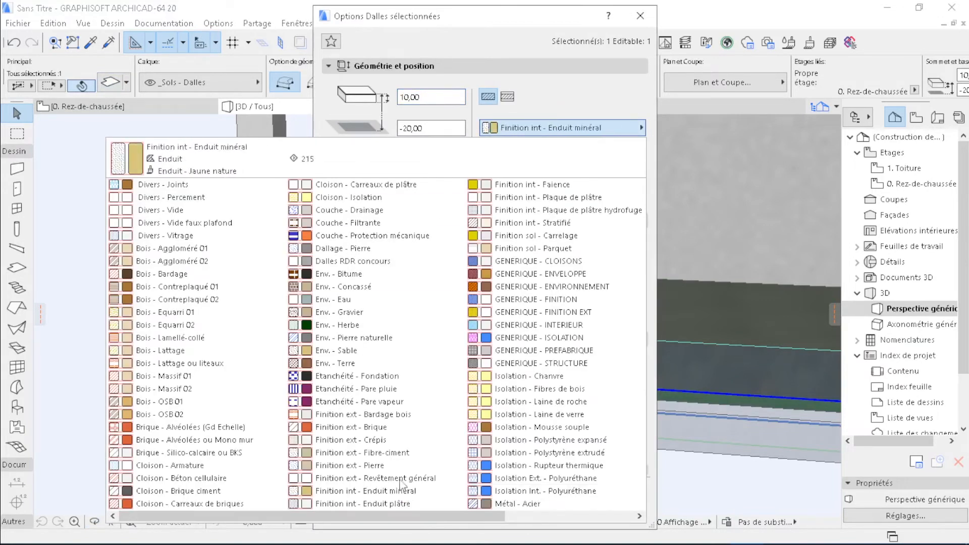
{"action": "left_click", "coordinate": [362, 364]}
Set the border slab's top surface override to Env. - Terre, link the surface overrides and check the porch corner in 3D
{"action": "left_click", "coordinate": [430, 376]}
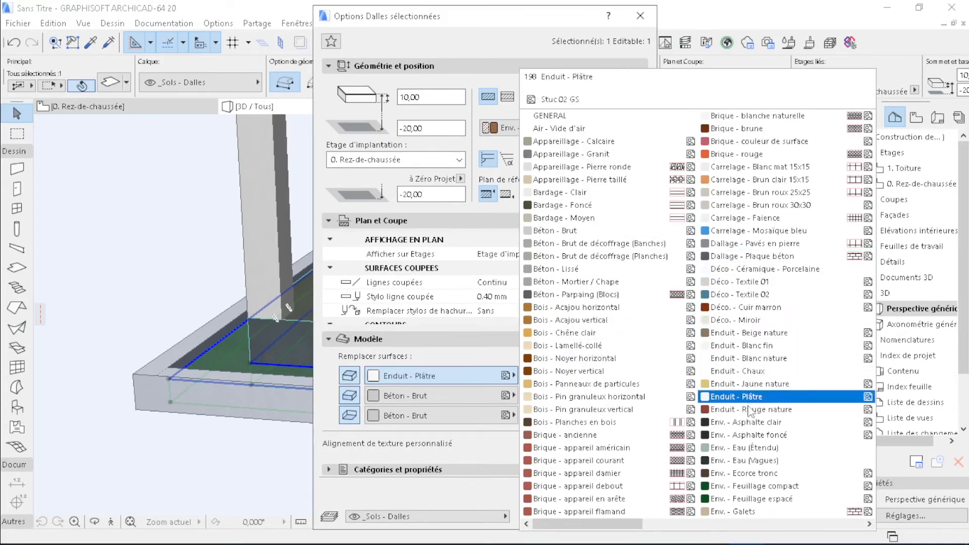
{"action": "scroll", "coordinate": [766, 478], "scroll_direction": "down", "scroll_amount": 1}
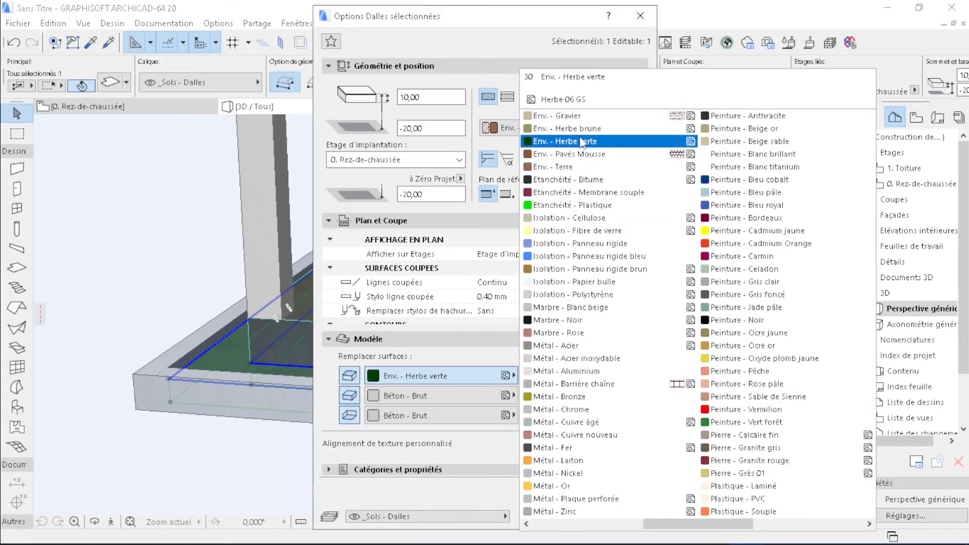
{"action": "left_click", "coordinate": [589, 168]}
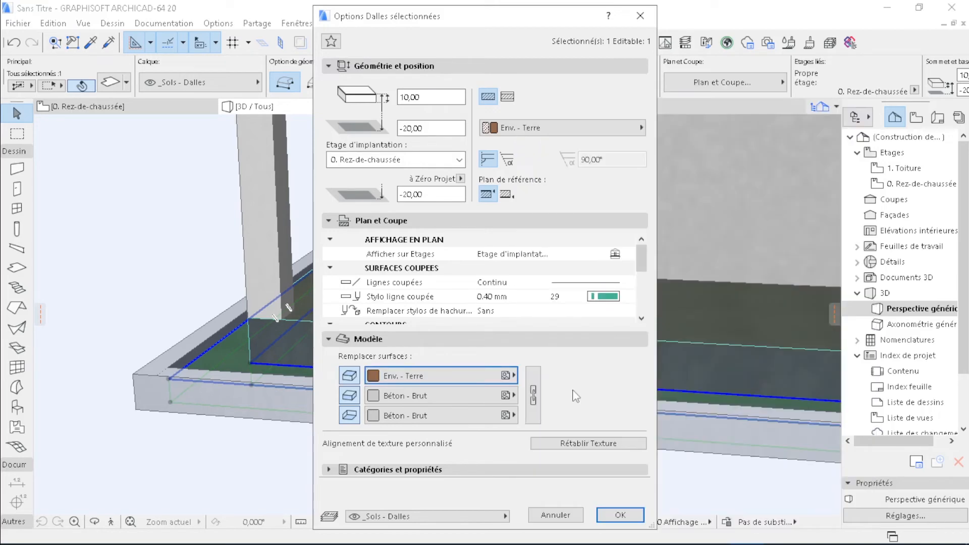
{"action": "left_click", "coordinate": [533, 394]}
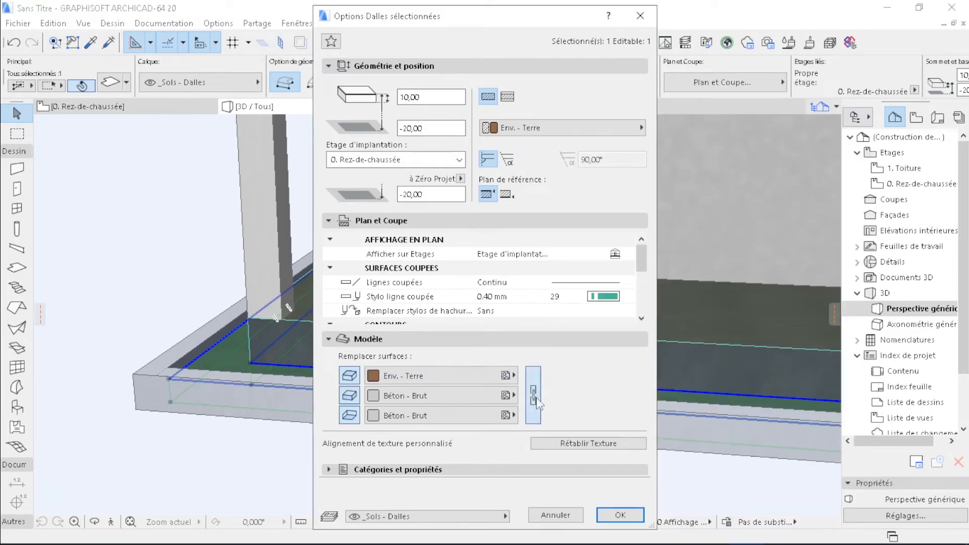
{"action": "left_click", "coordinate": [620, 515]}
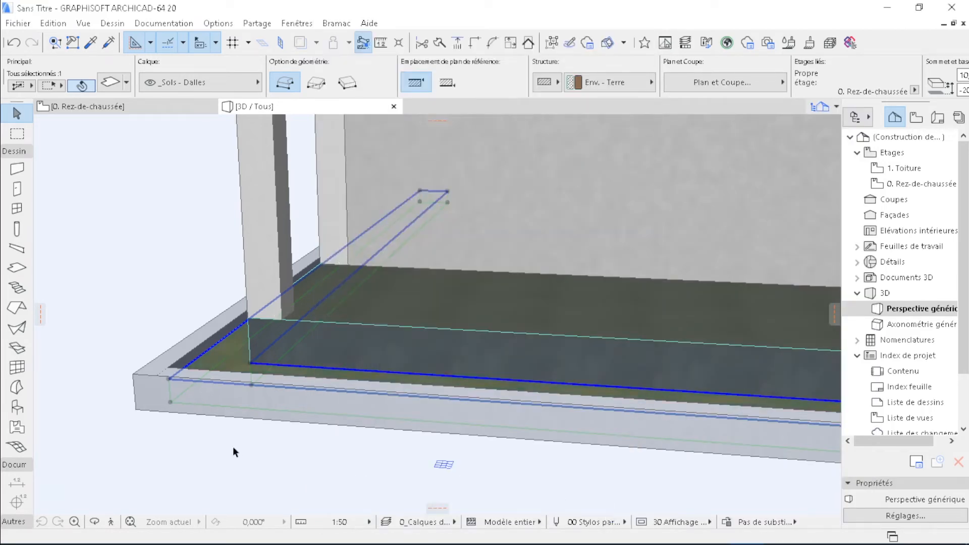
{"action": "left_click", "coordinate": [121, 508]}
{"action": "left_click", "coordinate": [95, 522]}
{"action": "scroll", "coordinate": [404, 428], "scroll_direction": "down", "scroll_amount": 4}
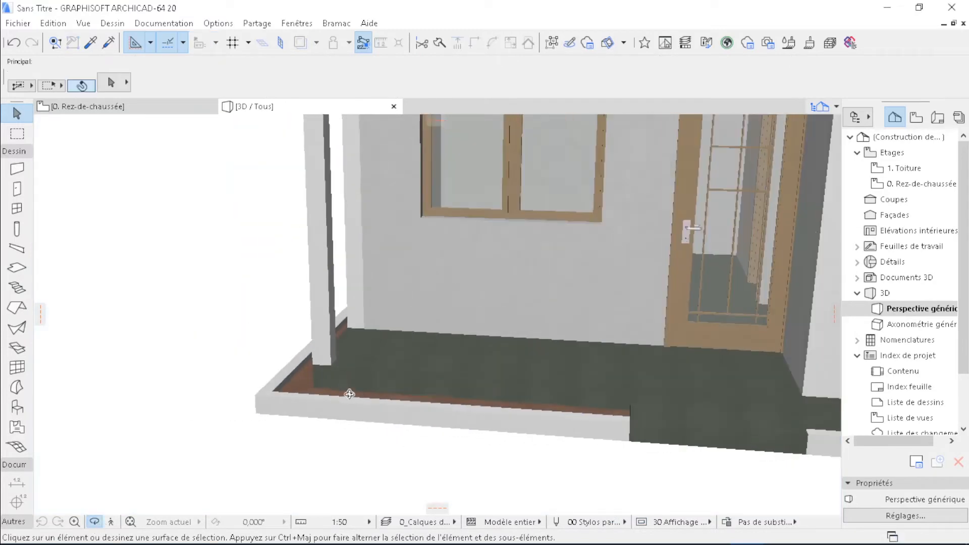
{"action": "left_click_drag", "start_coordinate": [348, 394], "coordinate": [624, 442]}
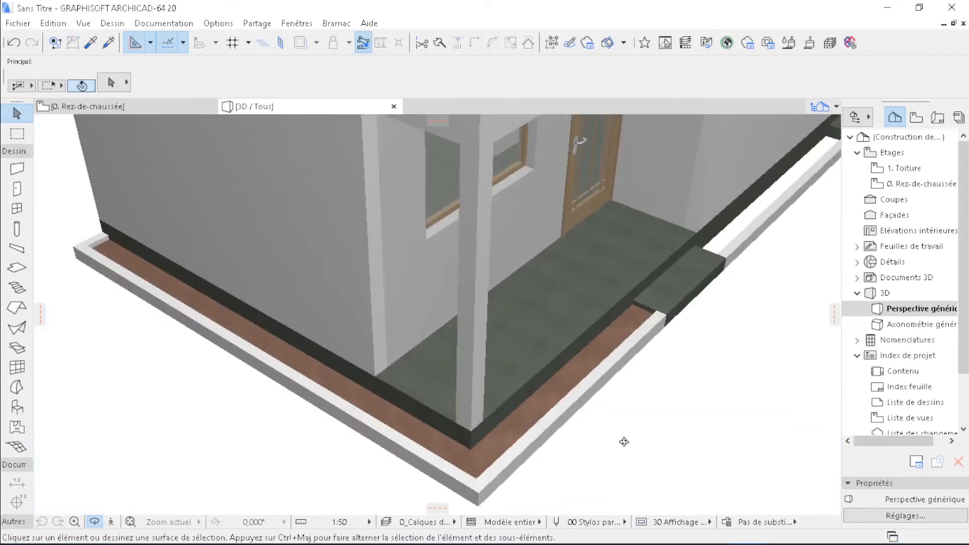
Mirror a copy of the border slab about the centreline of the house's central dividing wall in the ground-floor plan
{"action": "left_click", "coordinate": [135, 107]}
{"action": "left_click", "coordinate": [242, 189]}
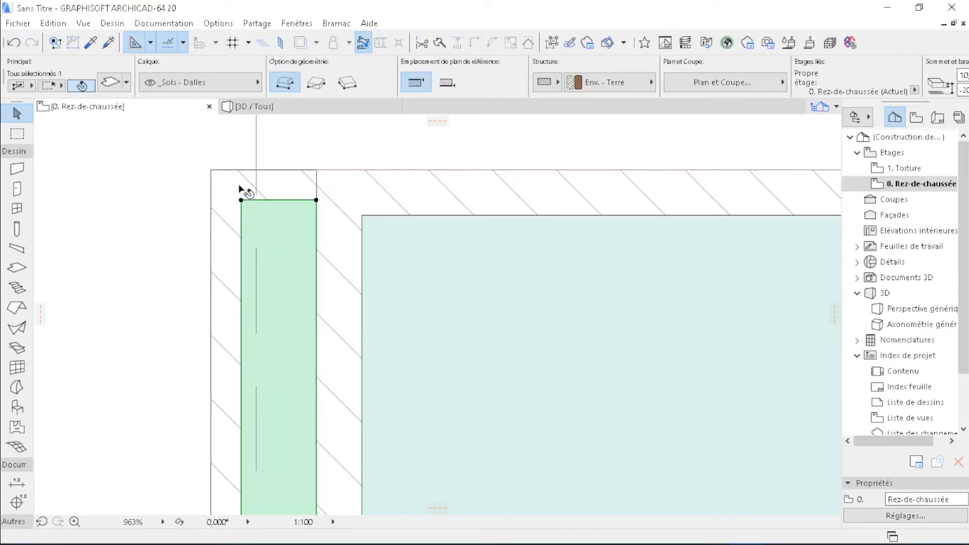
{"action": "scroll", "coordinate": [296, 221], "scroll_direction": "down", "scroll_amount": 8}
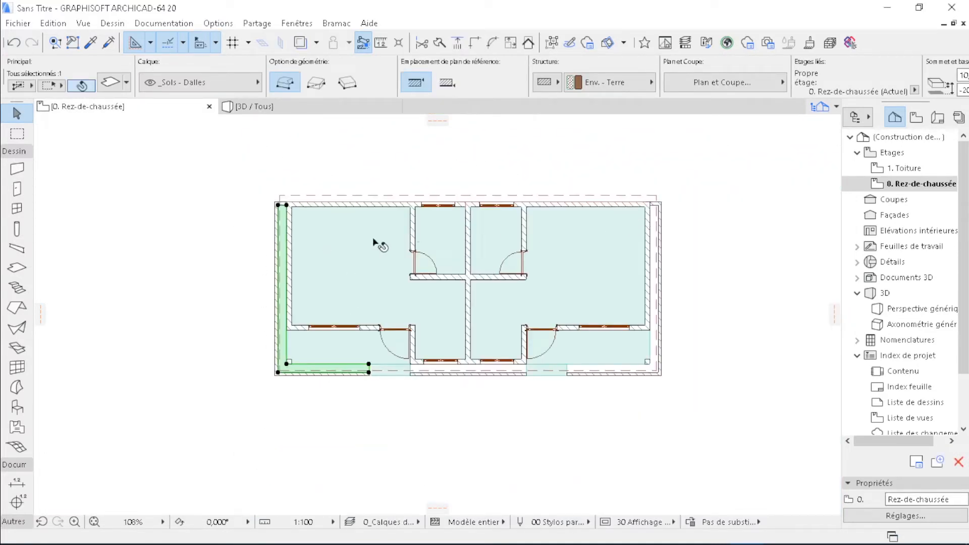
{"action": "right_click", "coordinate": [227, 240]}
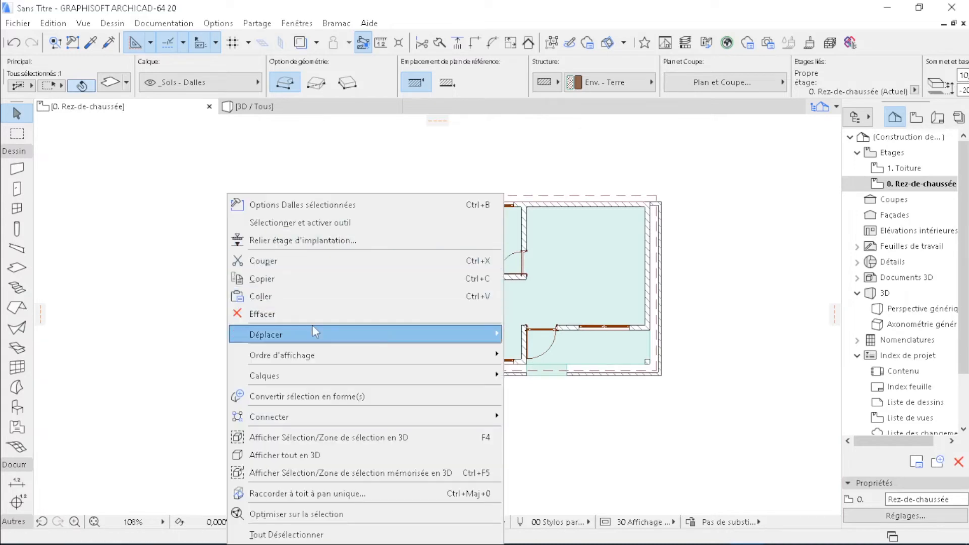
{"action": "mouse_move", "coordinate": [313, 333]}
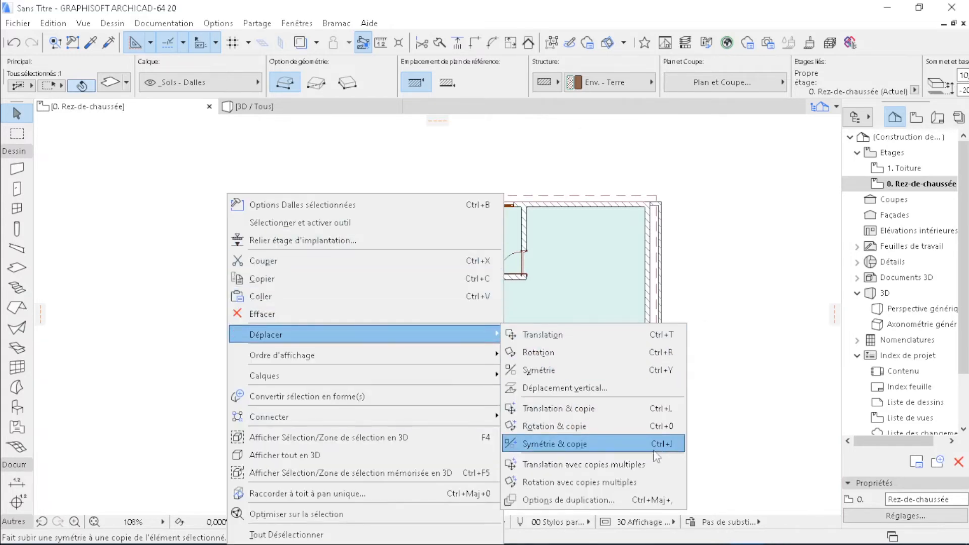
{"action": "left_click", "coordinate": [595, 450]}
{"action": "scroll", "coordinate": [504, 212], "scroll_direction": "up", "scroll_amount": 5}
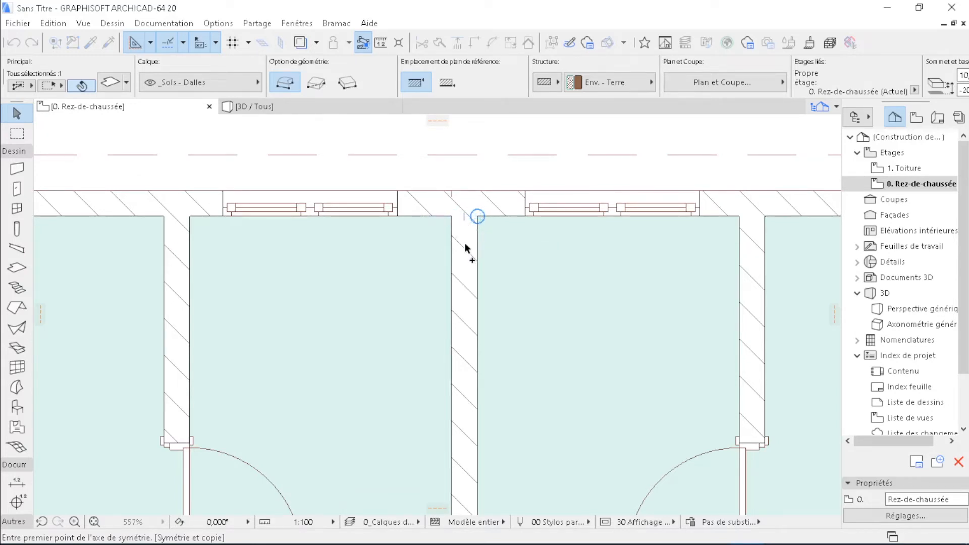
{"action": "scroll", "coordinate": [464, 222], "scroll_direction": "up", "scroll_amount": 6}
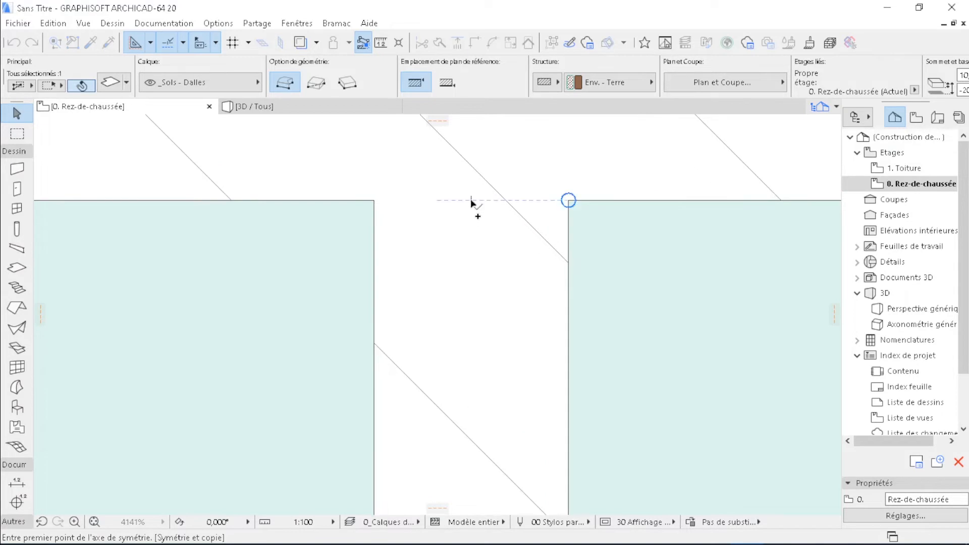
{"action": "left_click", "coordinate": [472, 201]}
{"action": "left_click", "coordinate": [472, 368]}
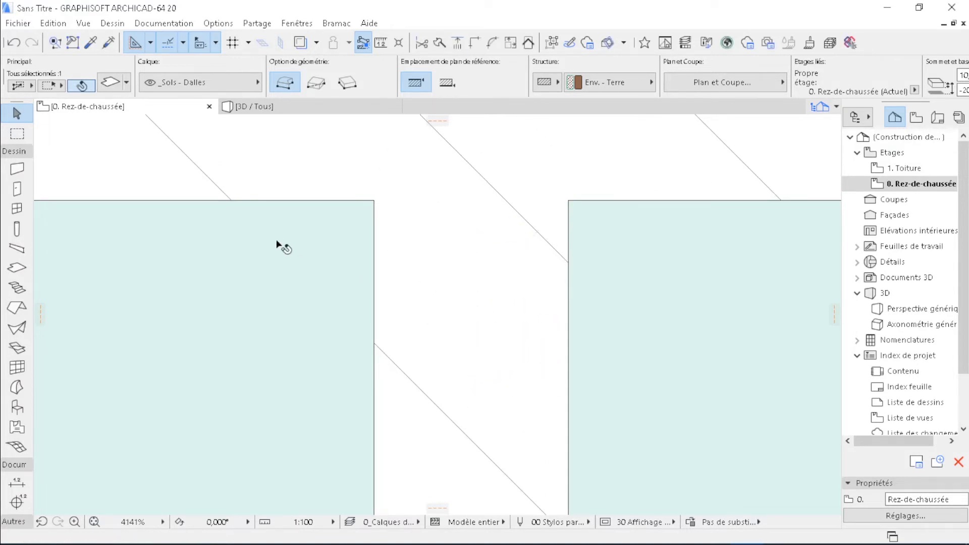
{"action": "scroll", "coordinate": [273, 237], "scroll_direction": "down", "scroll_amount": 10}
{"action": "scroll", "coordinate": [427, 158], "scroll_direction": "down", "scroll_amount": 3}
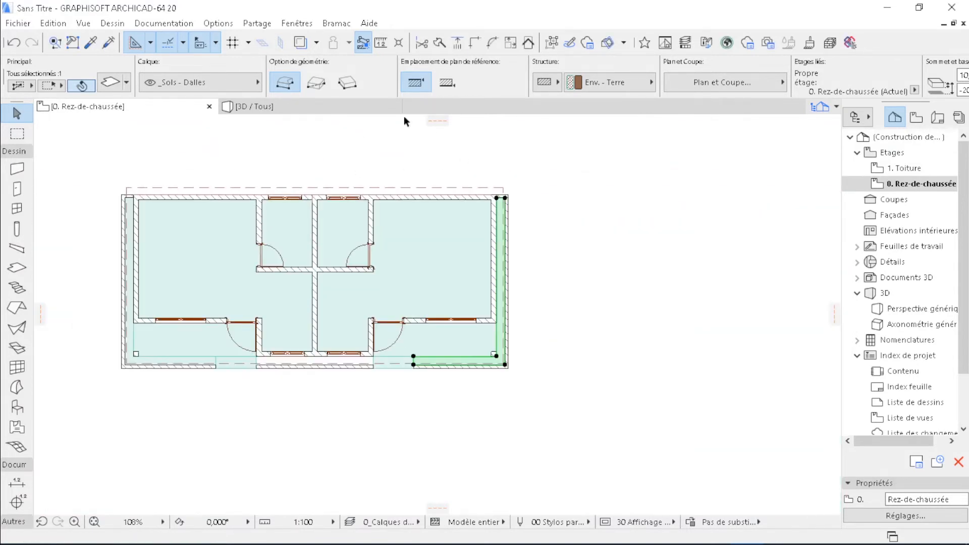
{"action": "scroll", "coordinate": [369, 358], "scroll_direction": "up", "scroll_amount": 3}
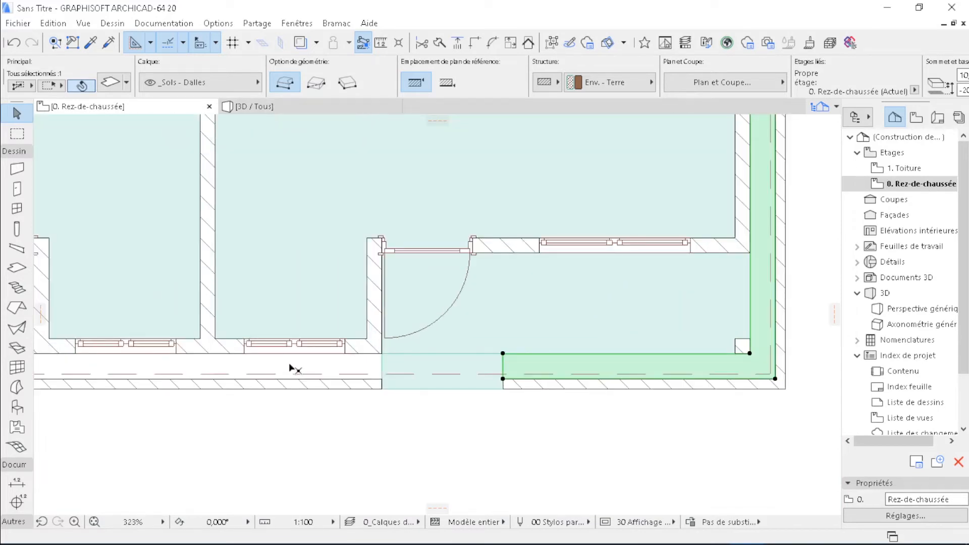
Deselect the mirrored slab and pick up the parameters of the Env. - Terre border slab as the slab defaults
{"action": "left_click", "coordinate": [289, 448]}
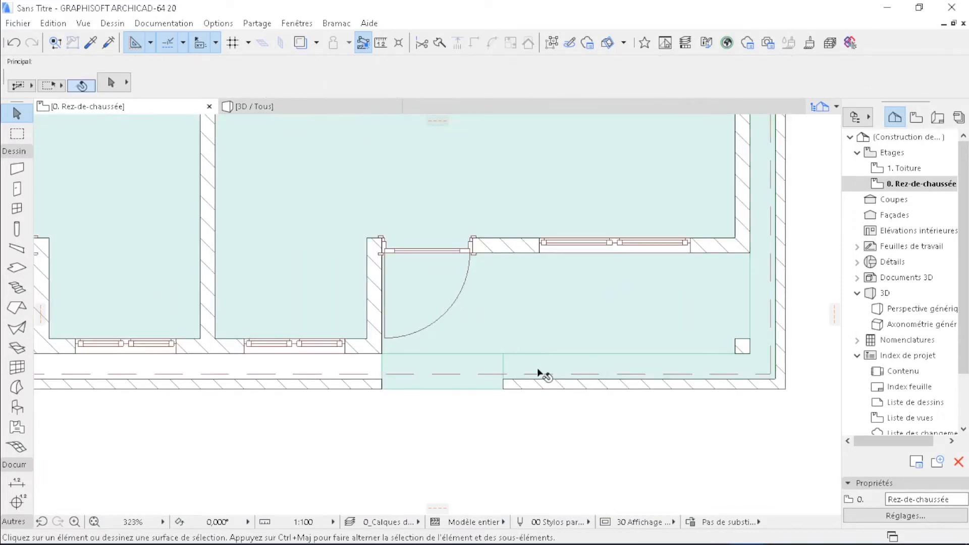
{"action": "scroll", "coordinate": [792, 375], "scroll_direction": "up", "scroll_amount": 3}
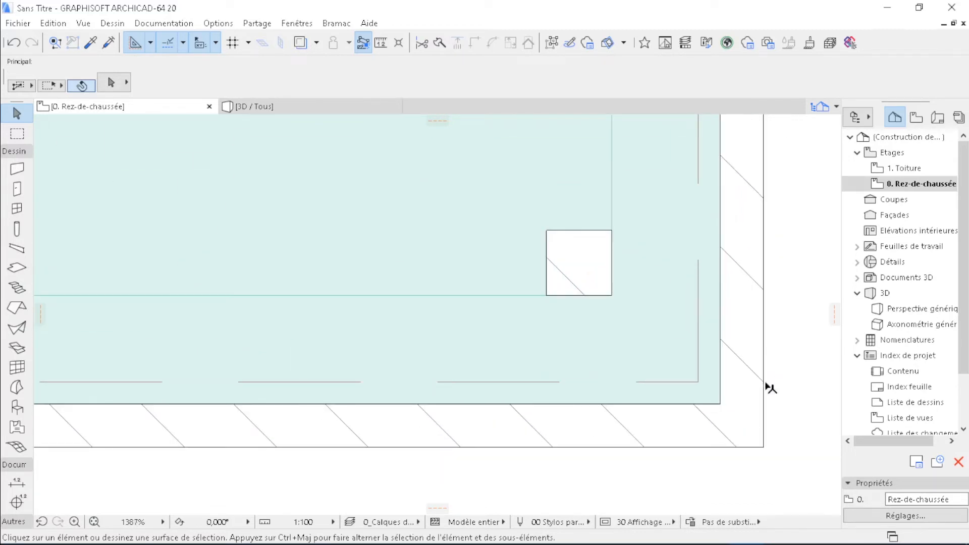
{"action": "left_click", "coordinate": [696, 372]}
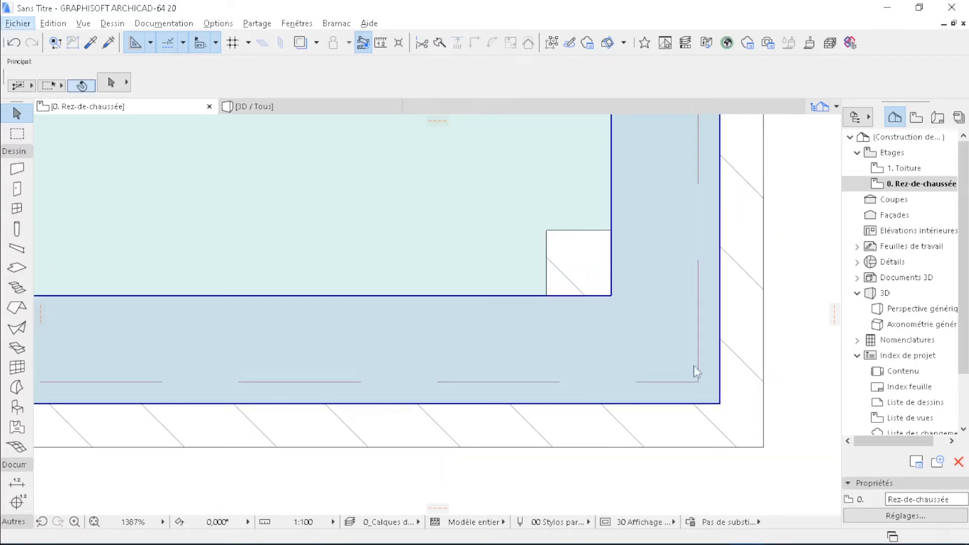
{"action": "key", "text": "Escape"}
{"action": "left_click", "coordinate": [91, 44]}
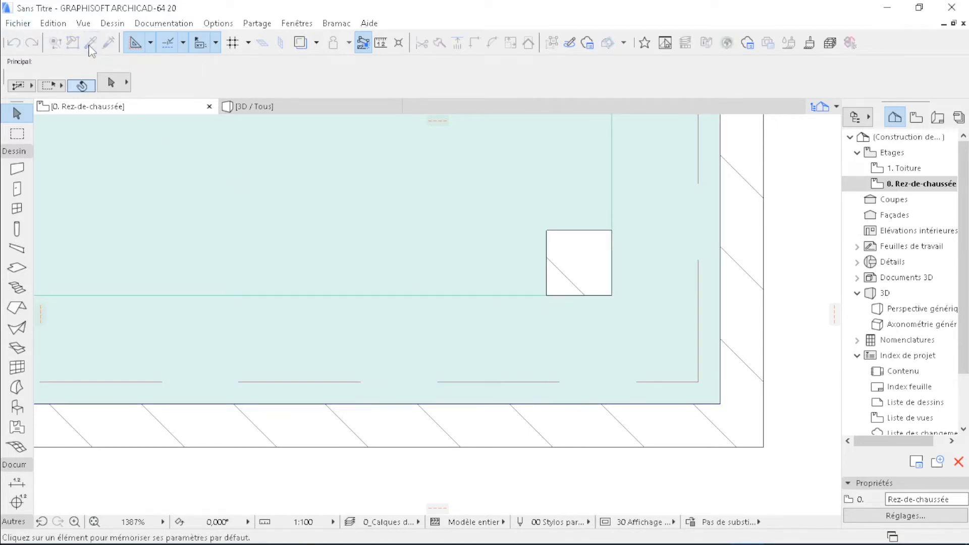
{"action": "mouse_move", "coordinate": [721, 382]}
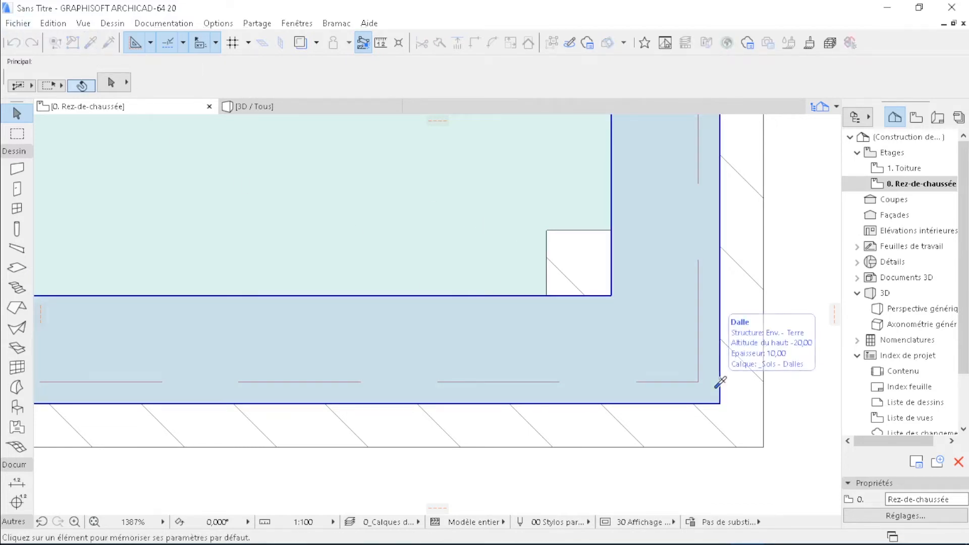
{"action": "left_click", "coordinate": [720, 382]}
Draw a rectangular Env. - Terre slab filling the front border strip between the two entrance steps, and check the border in 3D
{"action": "scroll", "coordinate": [658, 333], "scroll_direction": "down", "scroll_amount": 6}
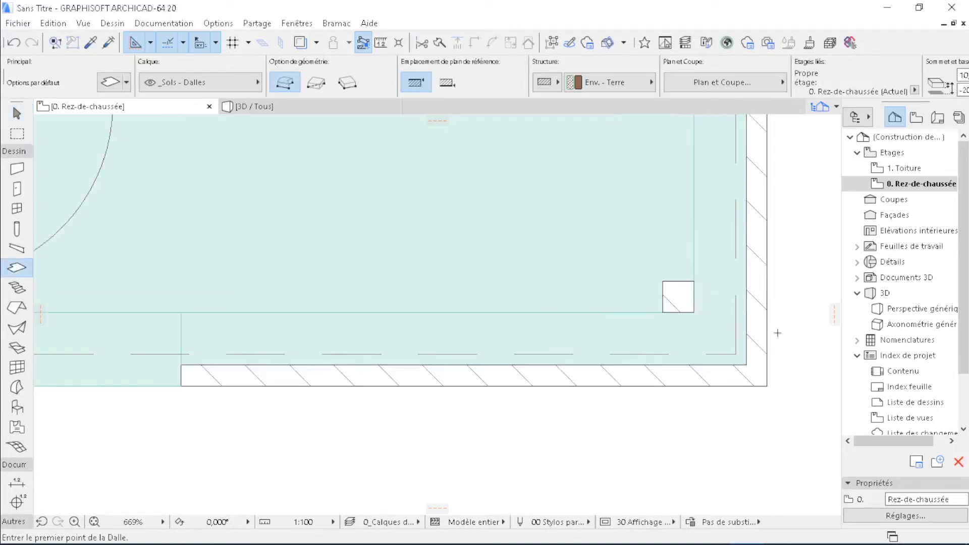
{"action": "scroll", "coordinate": [428, 328], "scroll_direction": "up", "scroll_amount": 5}
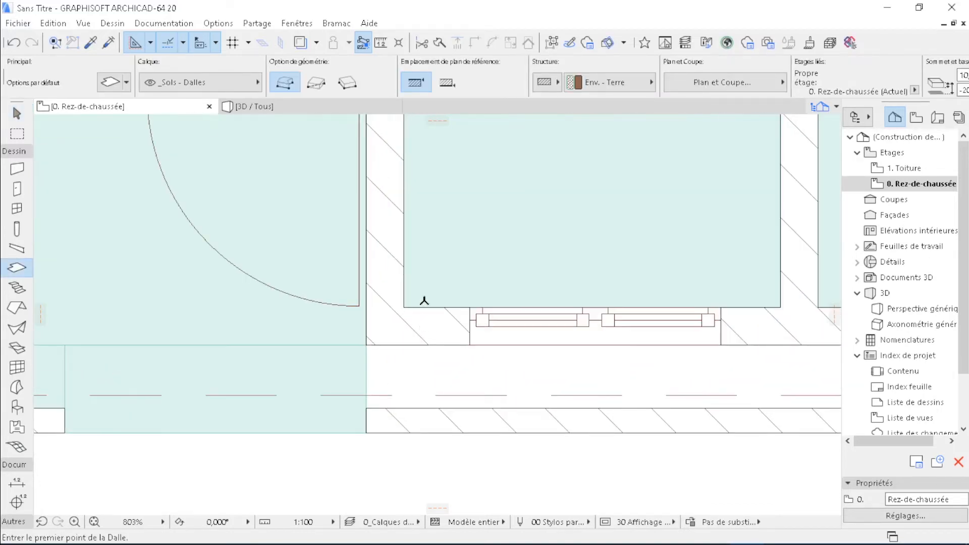
{"action": "left_click", "coordinate": [326, 89]}
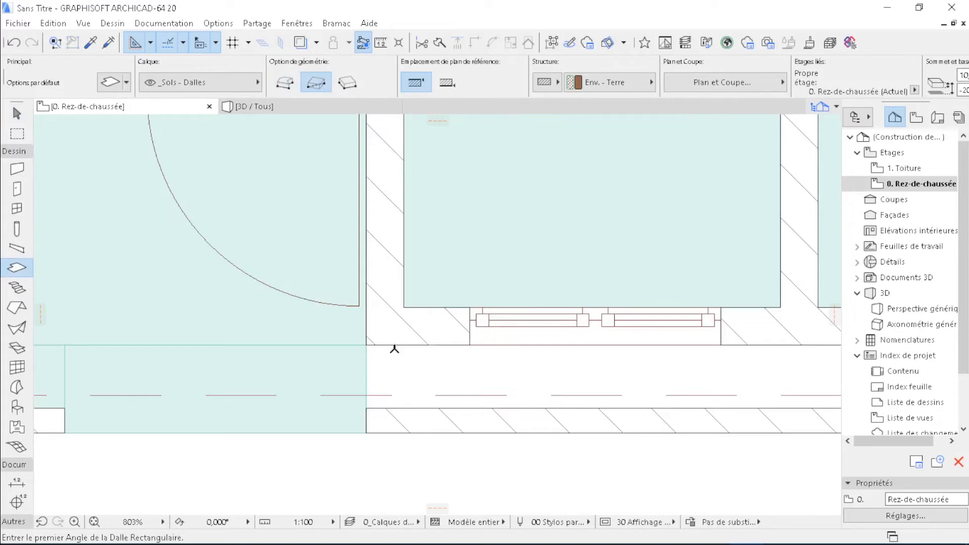
{"action": "left_click", "coordinate": [369, 342]}
{"action": "scroll", "coordinate": [530, 396], "scroll_direction": "down", "scroll_amount": 1}
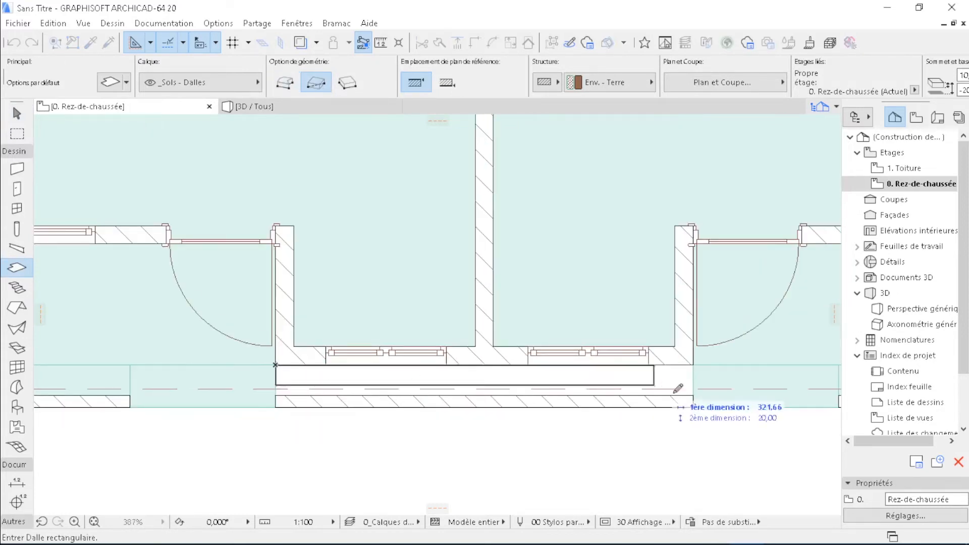
{"action": "left_click", "coordinate": [660, 376]}
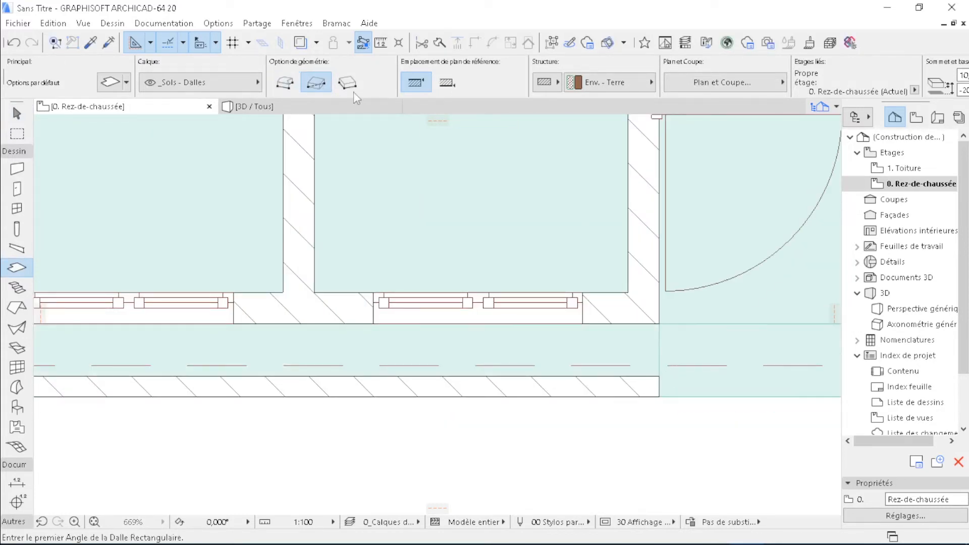
{"action": "left_click", "coordinate": [339, 105]}
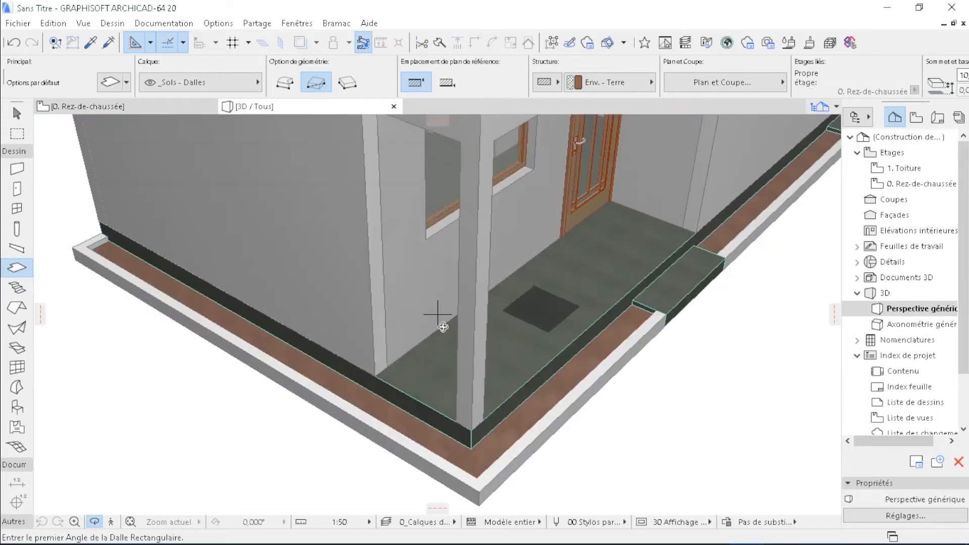
{"action": "scroll", "coordinate": [439, 316], "scroll_direction": "down", "scroll_amount": 2}
{"action": "middle_click_drag", "start_coordinate": [439, 316], "coordinate": [668, 309], "text": "shift"}
{"action": "scroll", "coordinate": [722, 306], "scroll_direction": "up", "scroll_amount": 3}
{"action": "scroll", "coordinate": [513, 357], "scroll_direction": "up", "scroll_amount": 4}
{"action": "middle_click_drag", "start_coordinate": [511, 358], "coordinate": [544, 312], "text": "shift"}
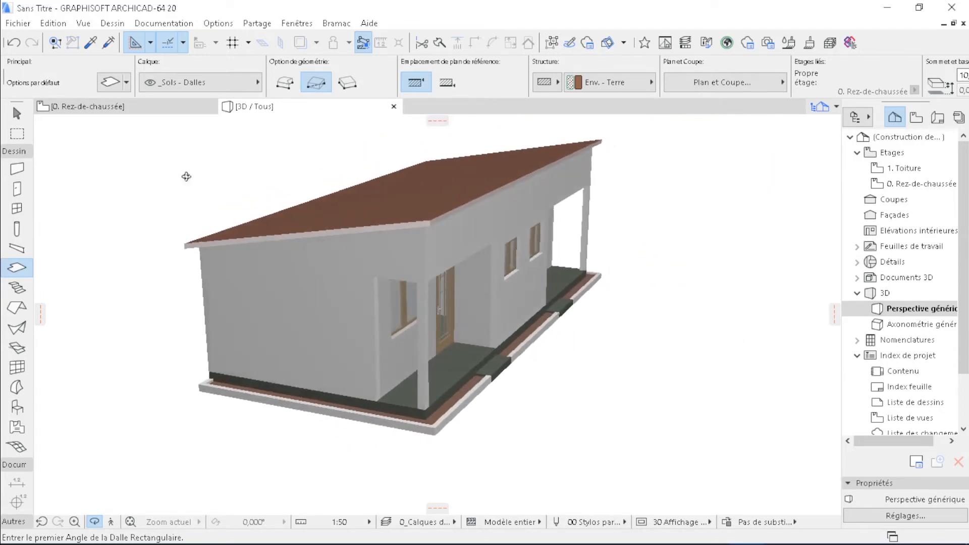
Hide the roof's layer, _Toits - Toitures, in the ground-floor plan
{"action": "left_click", "coordinate": [147, 107]}
{"action": "scroll", "coordinate": [415, 328], "scroll_direction": "down", "scroll_amount": 5}
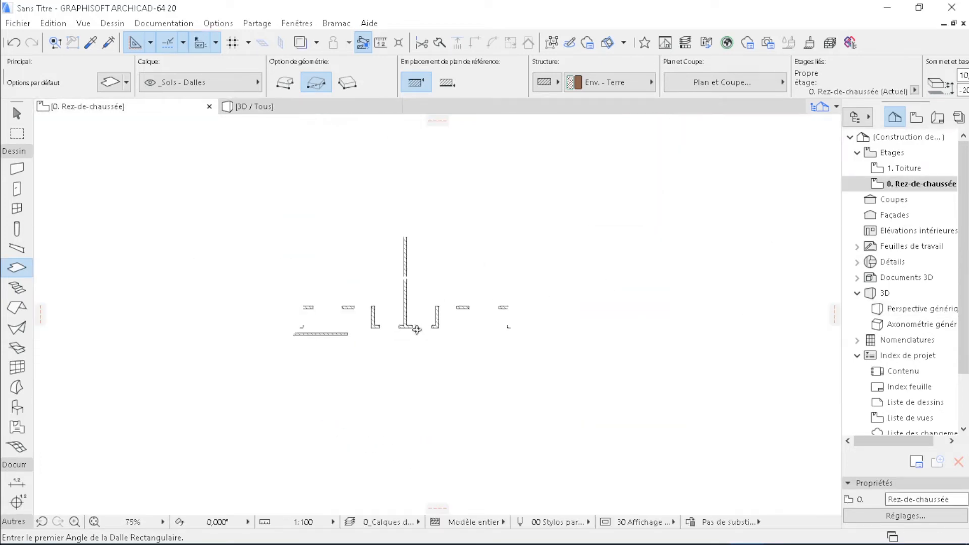
{"action": "scroll", "coordinate": [355, 230], "scroll_direction": "up", "scroll_amount": 3}
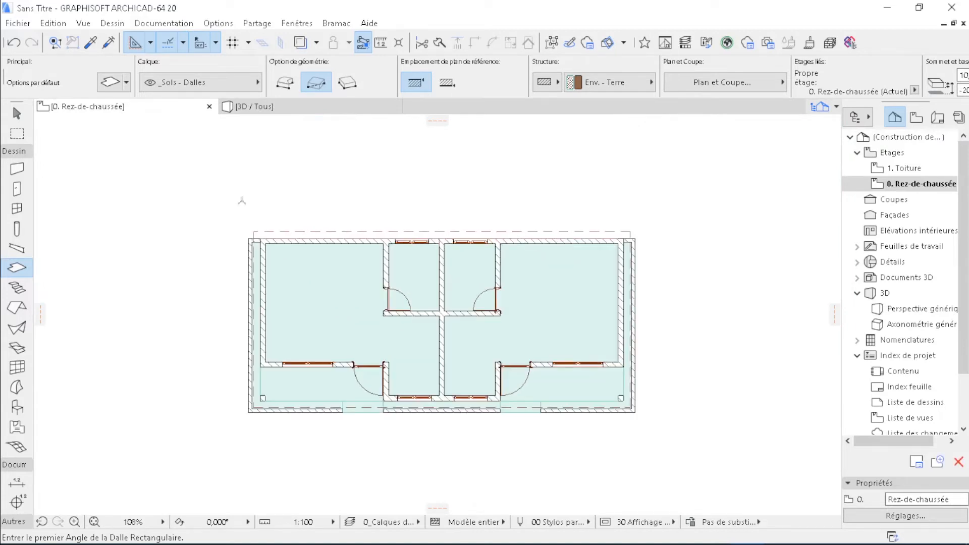
{"action": "left_click", "coordinate": [15, 111]}
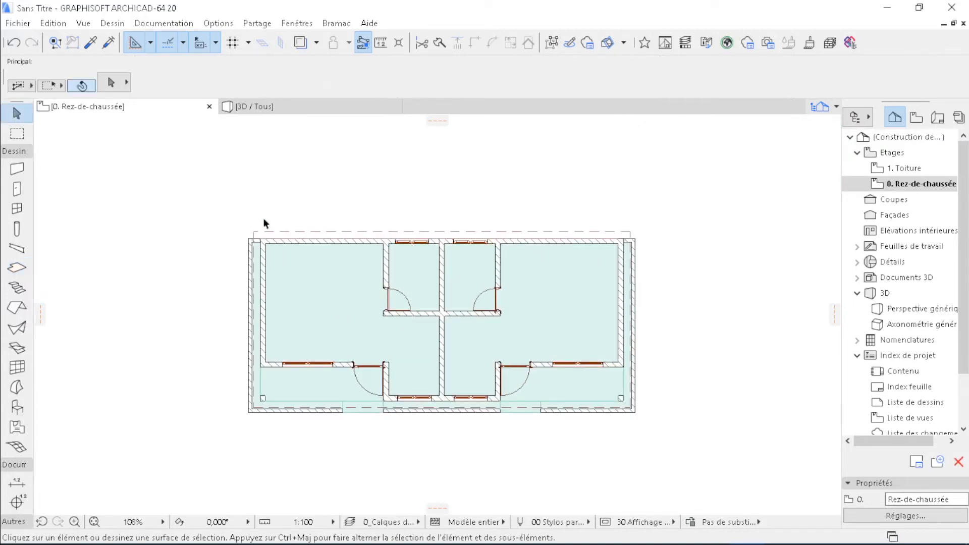
{"action": "left_click", "coordinate": [336, 288]}
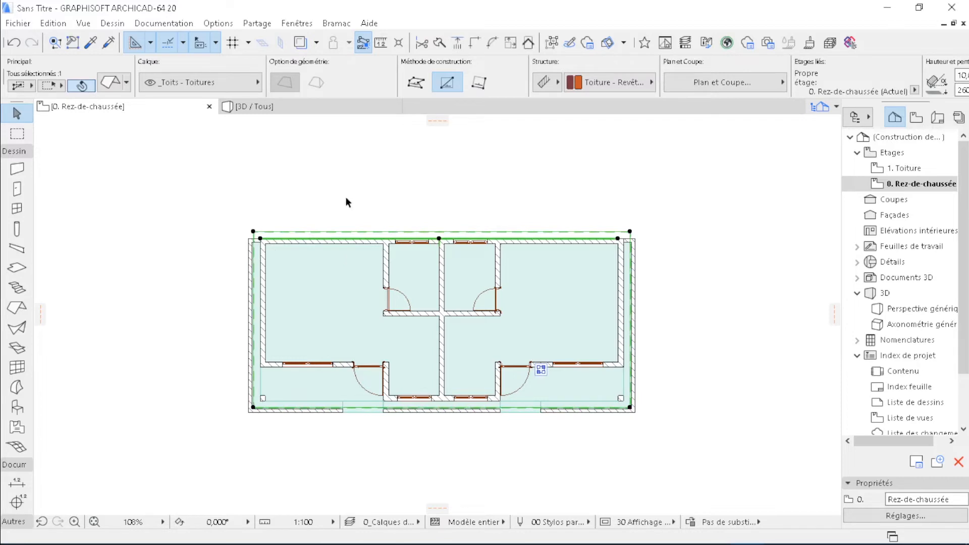
{"action": "right_click", "coordinate": [346, 196]}
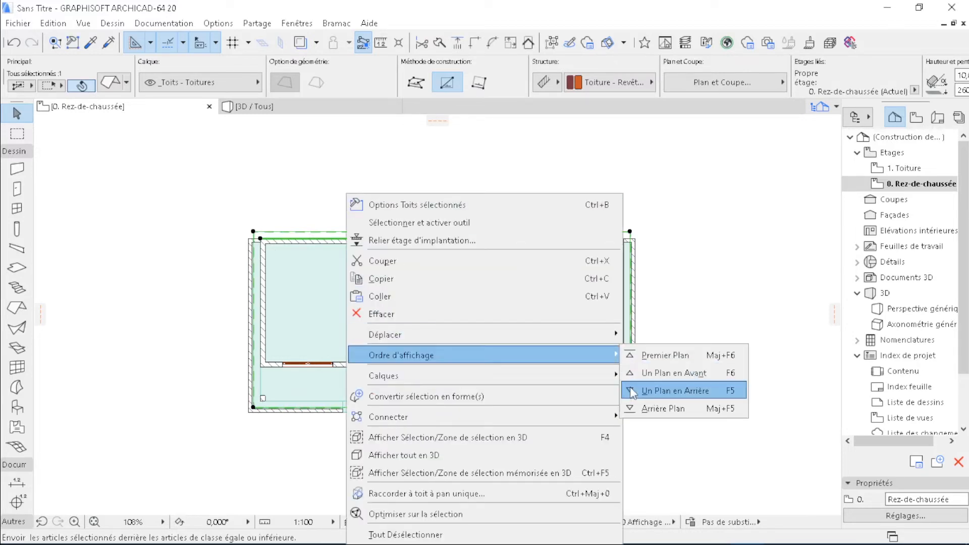
{"action": "mouse_move", "coordinate": [610, 375]}
{"action": "left_click", "coordinate": [675, 397]}
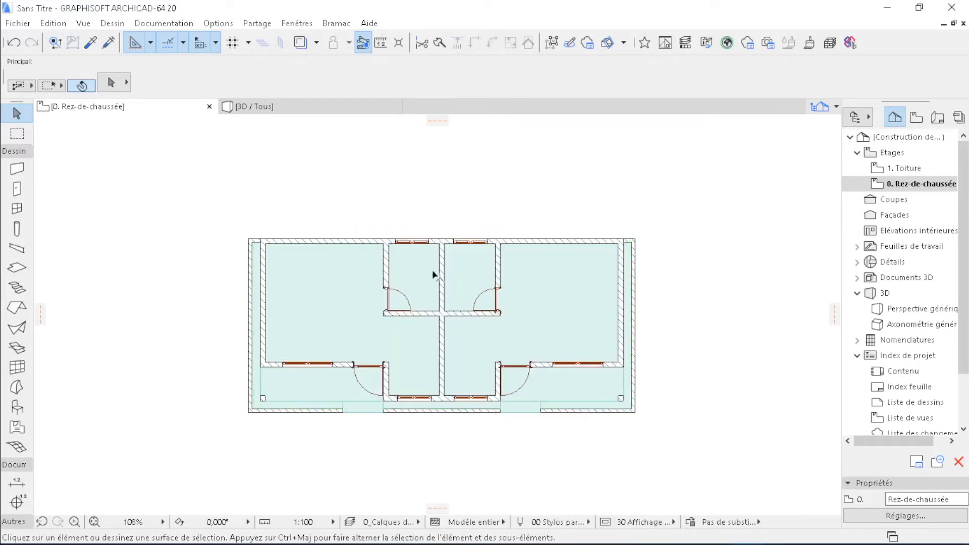
{"action": "scroll", "coordinate": [268, 271], "scroll_direction": "up", "scroll_amount": 5}
{"action": "scroll", "coordinate": [268, 277], "scroll_direction": "down", "scroll_amount": 5}
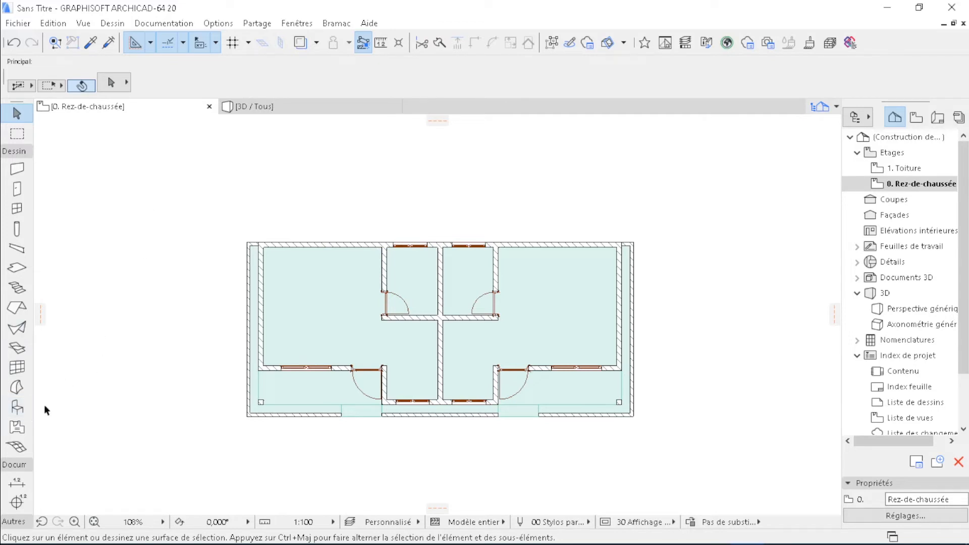
Choose the Disposition lit 20 object from Dispositions mobilier 20 and set its Table de chevet to Sur un côté
{"action": "left_click", "coordinate": [19, 411]}
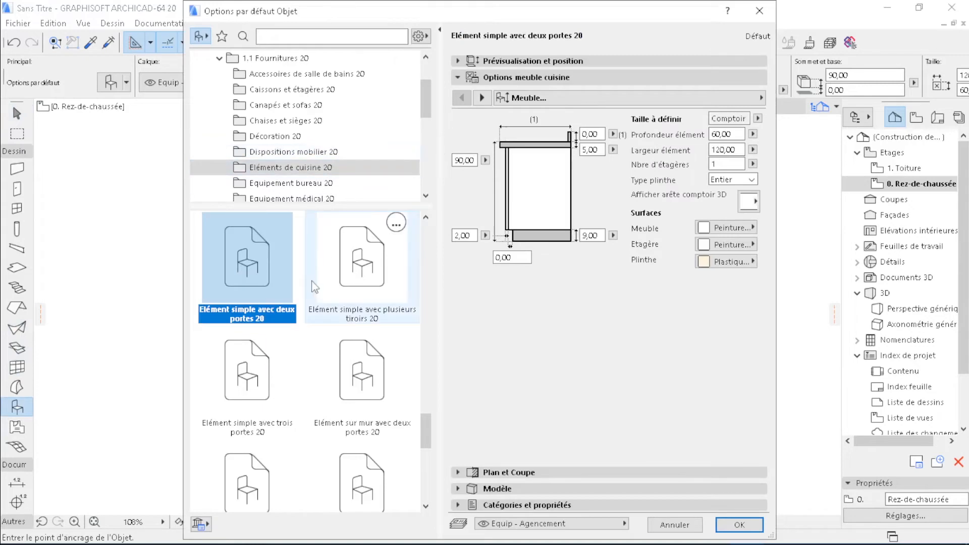
{"action": "left_click", "coordinate": [275, 153]}
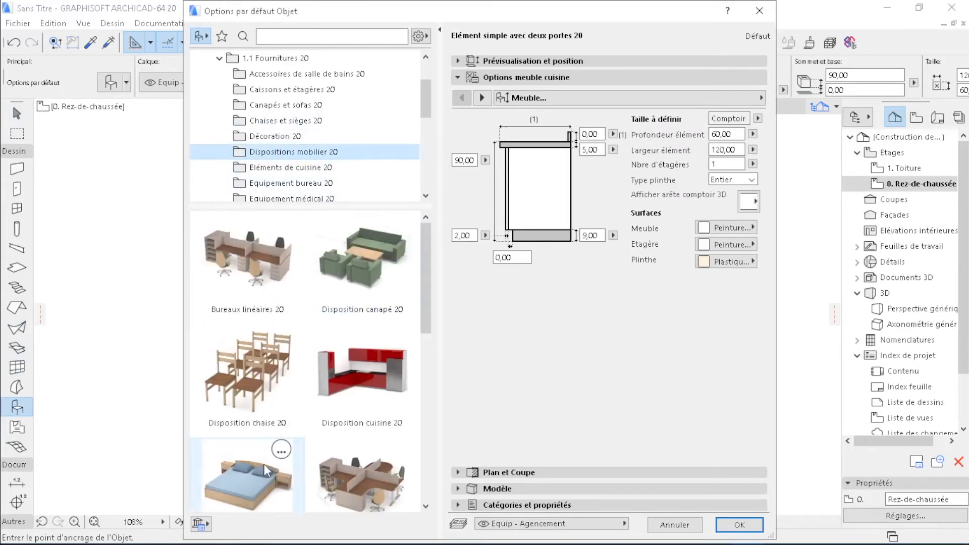
{"action": "left_click", "coordinate": [263, 467]}
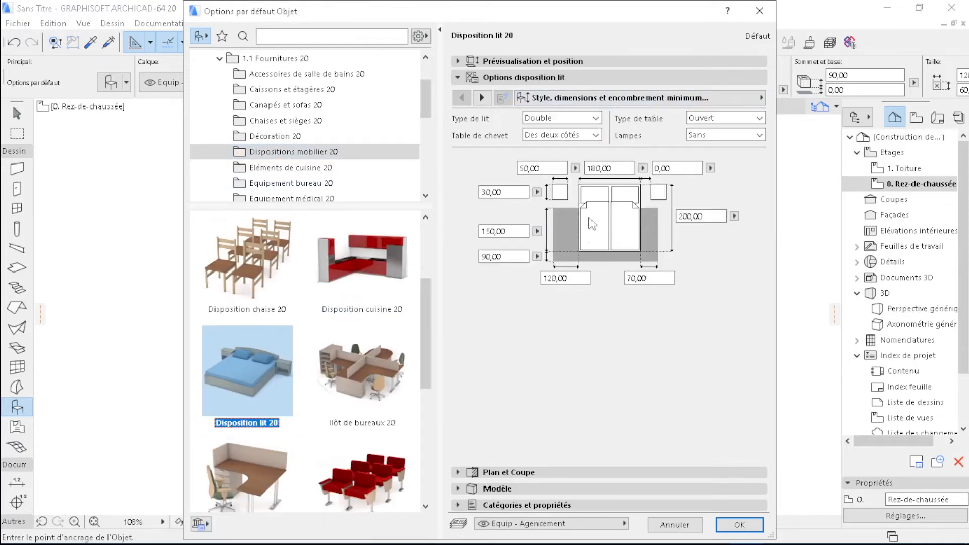
{"action": "left_click", "coordinate": [596, 136]}
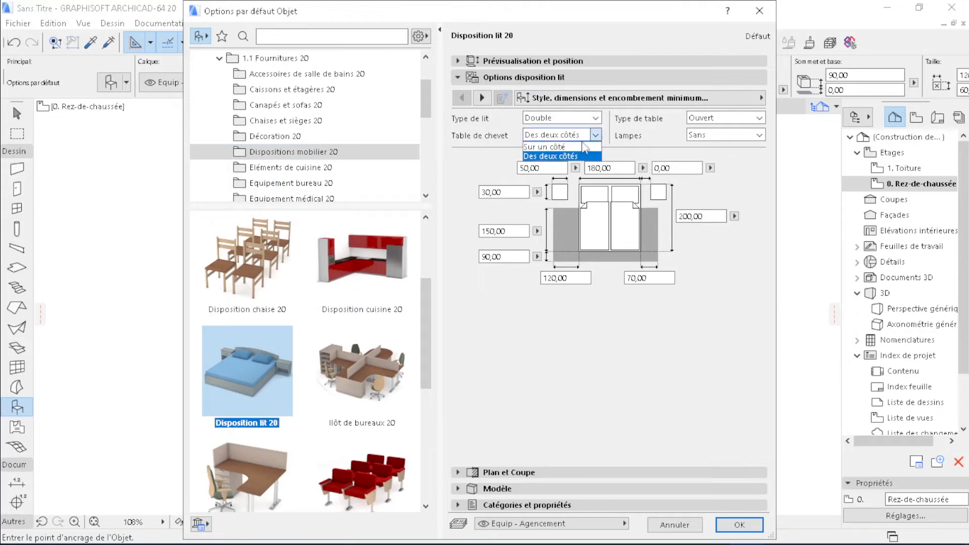
{"action": "left_click", "coordinate": [564, 154]}
{"action": "left_click", "coordinate": [596, 135]}
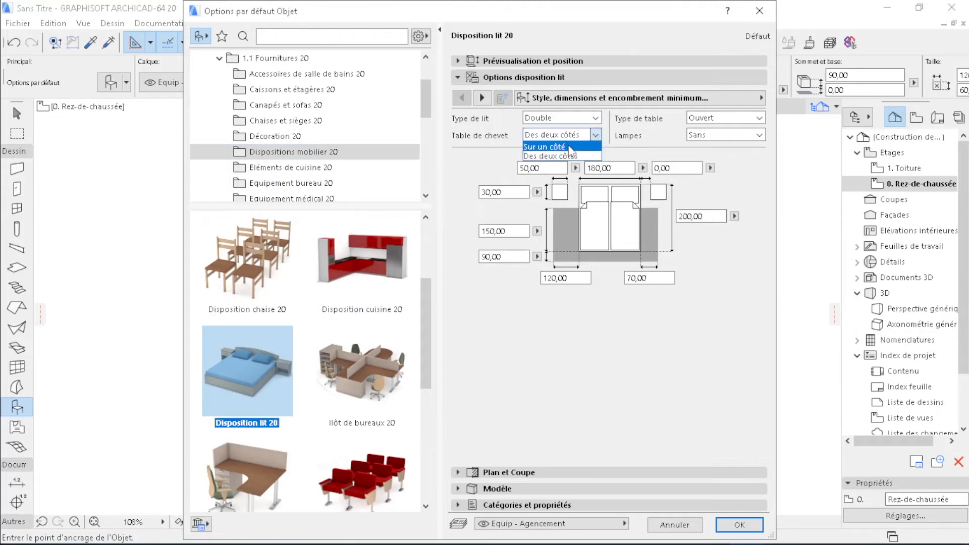
{"action": "left_click", "coordinate": [568, 148]}
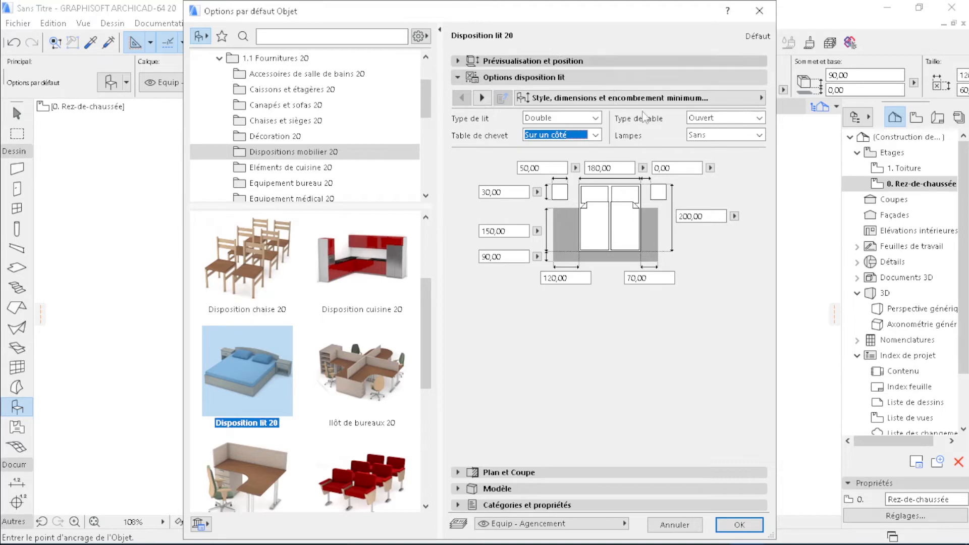
{"action": "left_click", "coordinate": [740, 526]}
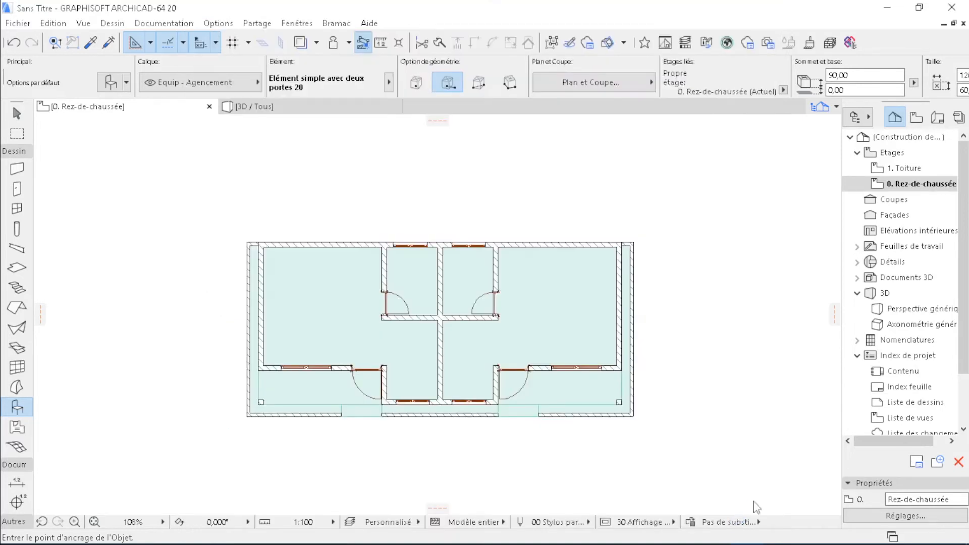
Place the double bed unrotated across the rear wall of the large left-hand room
{"action": "scroll", "coordinate": [259, 281], "scroll_direction": "up", "scroll_amount": 5}
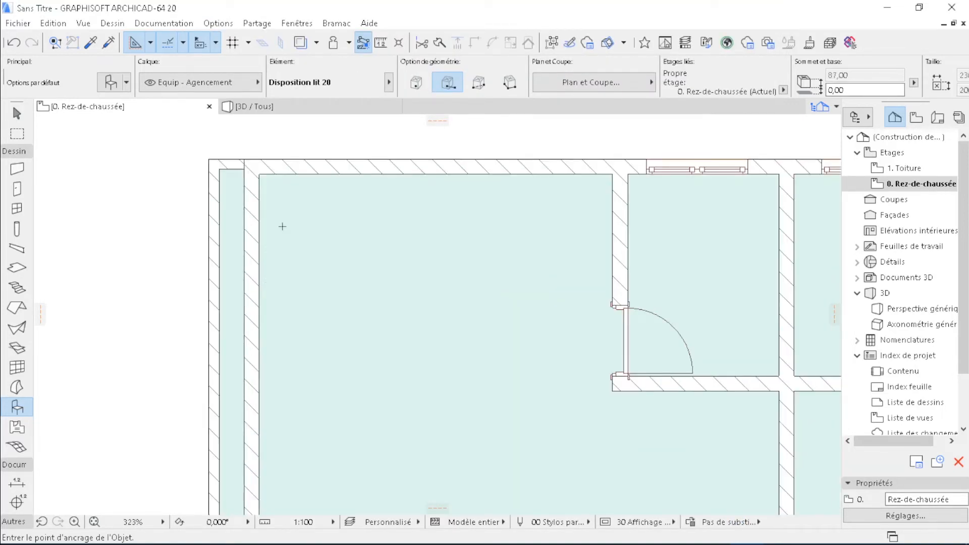
{"action": "left_click", "coordinate": [282, 226]}
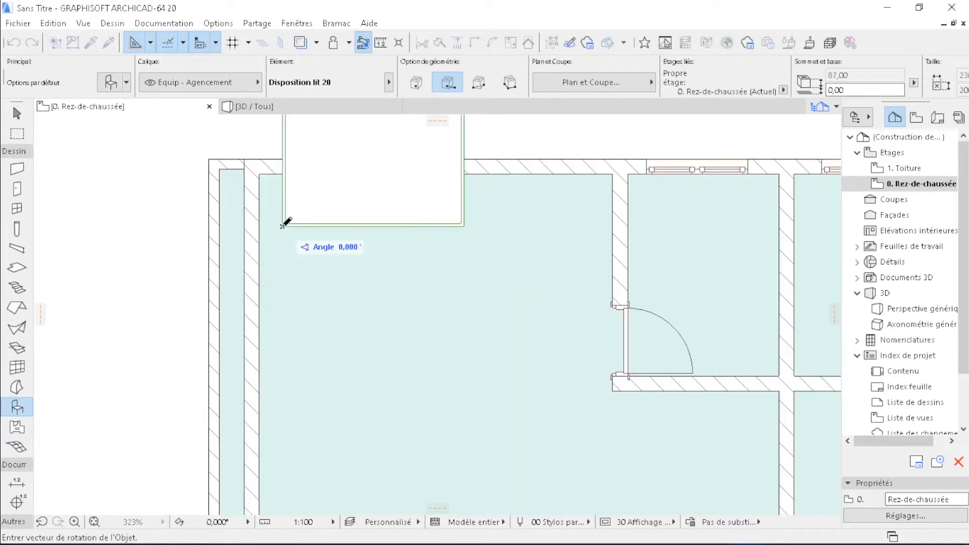
{"action": "left_click", "coordinate": [381, 220]}
{"action": "scroll", "coordinate": [405, 312], "scroll_direction": "down", "scroll_amount": 4}
{"action": "scroll", "coordinate": [392, 277], "scroll_direction": "up", "scroll_amount": 4}
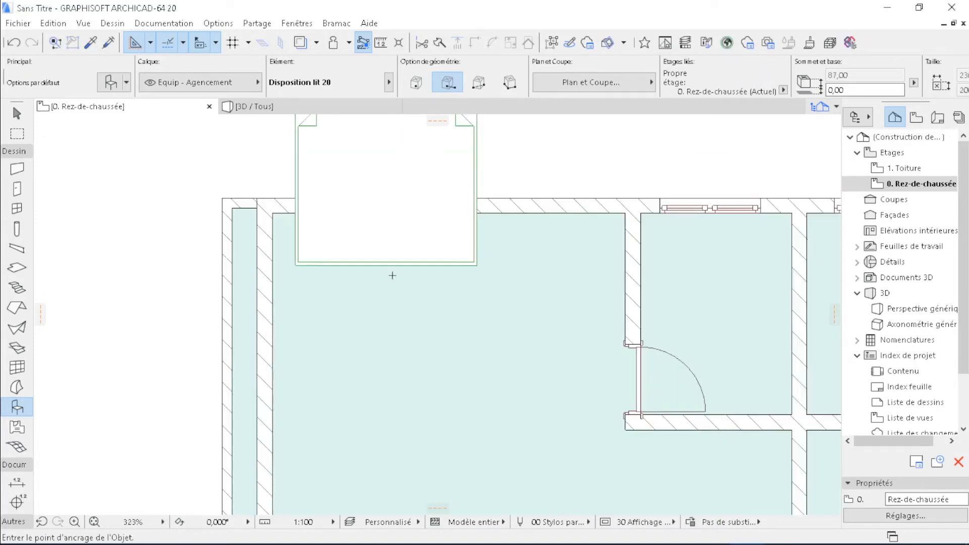
{"action": "scroll", "coordinate": [393, 276], "scroll_direction": "down", "scroll_amount": 5}
{"action": "scroll", "coordinate": [409, 182], "scroll_direction": "up", "scroll_amount": 2}
{"action": "key", "text": "Escape"}
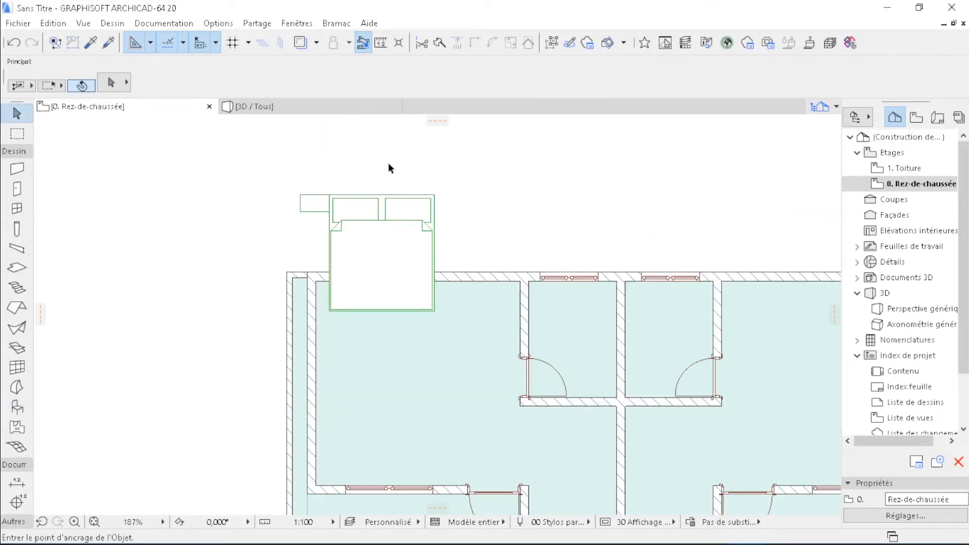
Rotate the double bed 90° counterclockwise about the midpoint of its headboard
{"action": "left_click", "coordinate": [388, 247]}
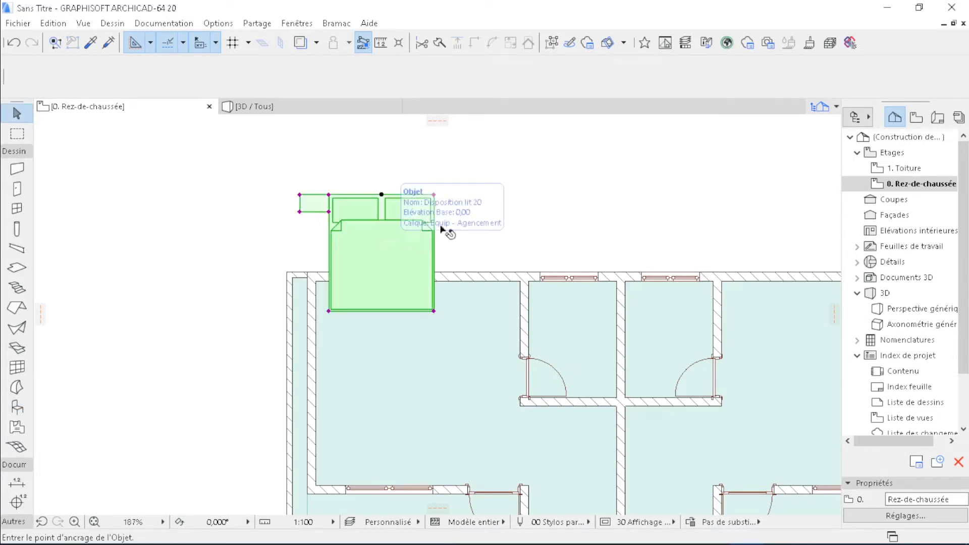
{"action": "right_click", "coordinate": [475, 209]}
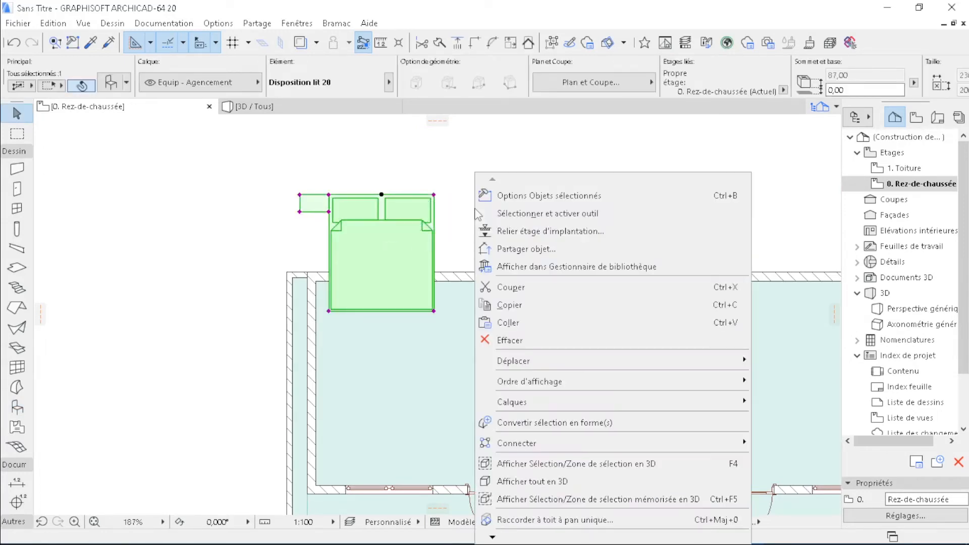
{"action": "mouse_move", "coordinate": [569, 362]}
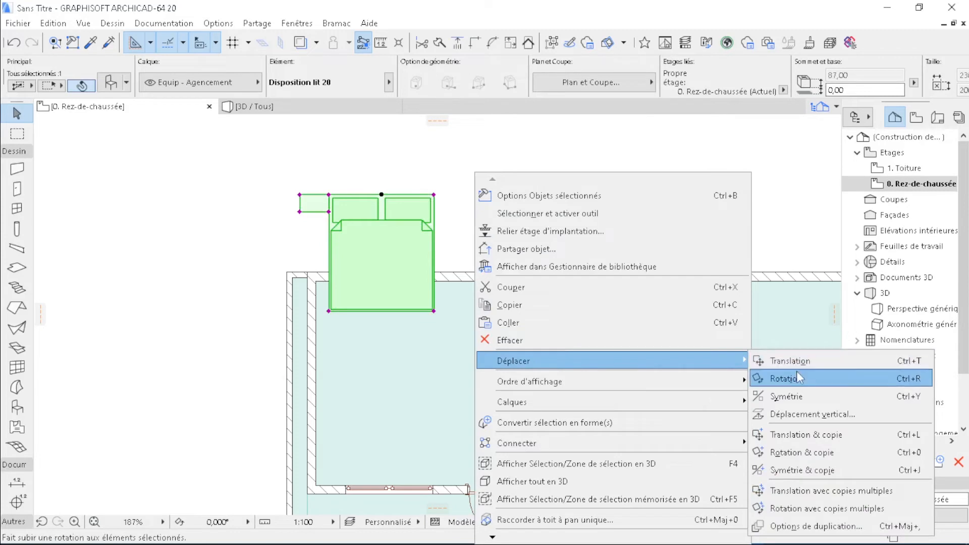
{"action": "left_click", "coordinate": [786, 379]}
{"action": "scroll", "coordinate": [361, 186], "scroll_direction": "up", "scroll_amount": 2}
{"action": "left_click", "coordinate": [392, 198]}
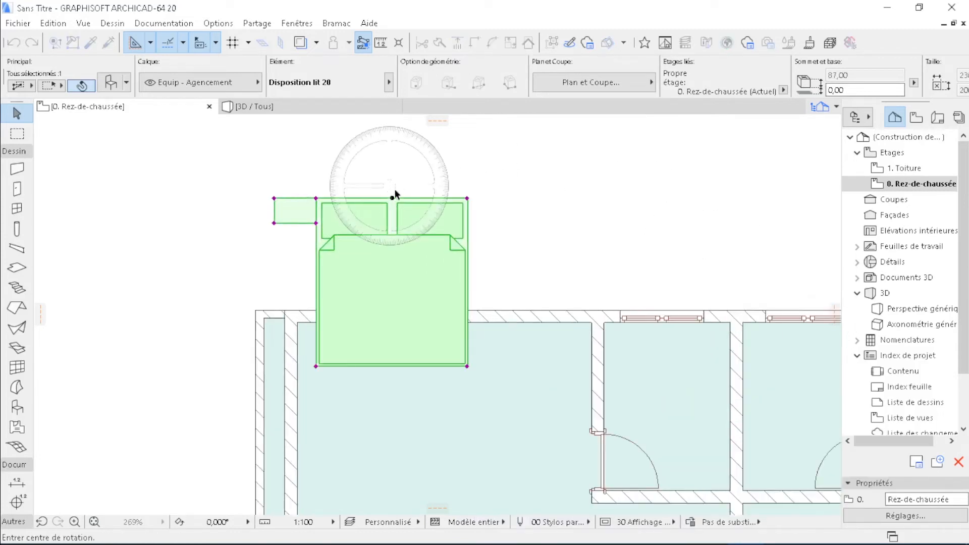
{"action": "left_click", "coordinate": [393, 198]}
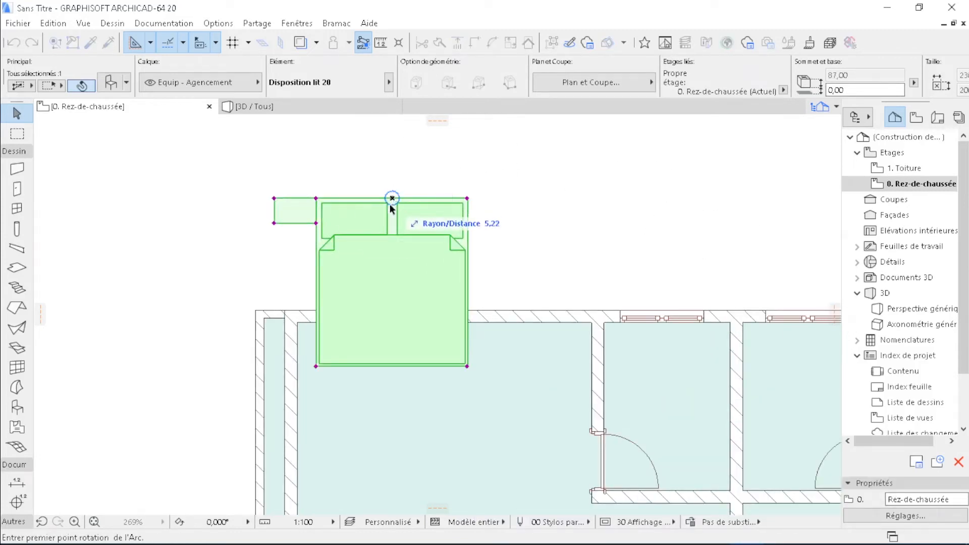
{"action": "left_click", "coordinate": [393, 316]}
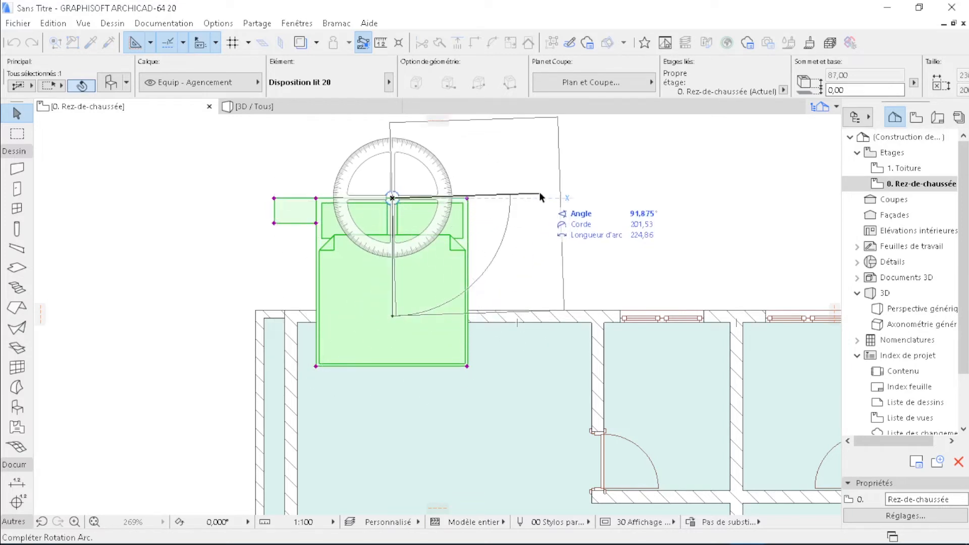
{"action": "left_click", "coordinate": [548, 201]}
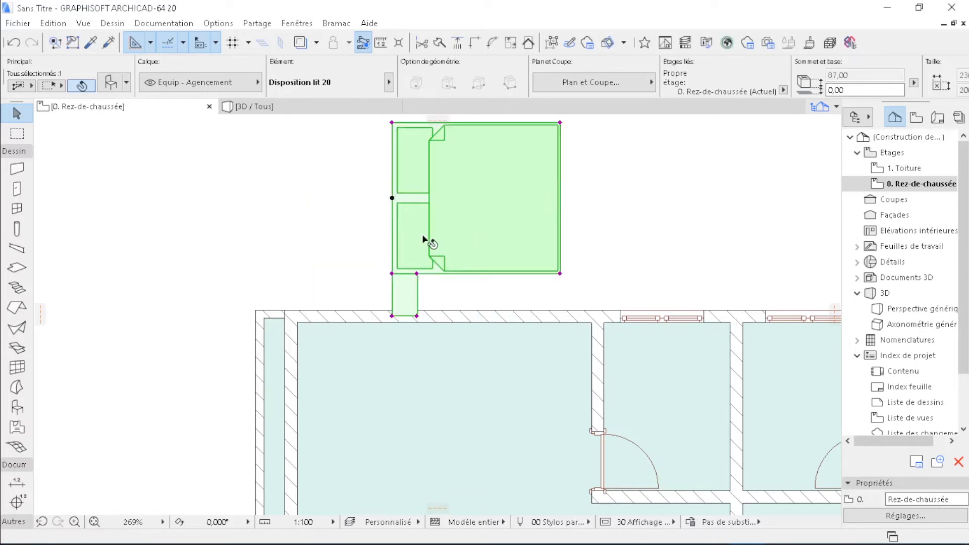
Move the bed by its headboard corner into the rear-left inner corner of the large left-hand room
{"action": "scroll", "coordinate": [422, 236], "scroll_direction": "down", "scroll_amount": 4}
{"action": "scroll", "coordinate": [448, 201], "scroll_direction": "up", "scroll_amount": 4}
{"action": "right_click", "coordinate": [300, 185]}
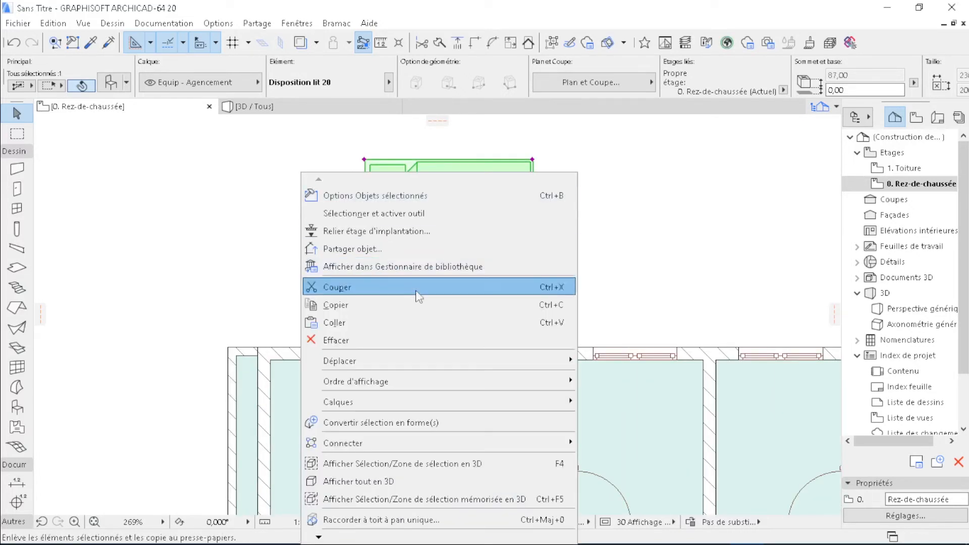
{"action": "mouse_move", "coordinate": [554, 361]}
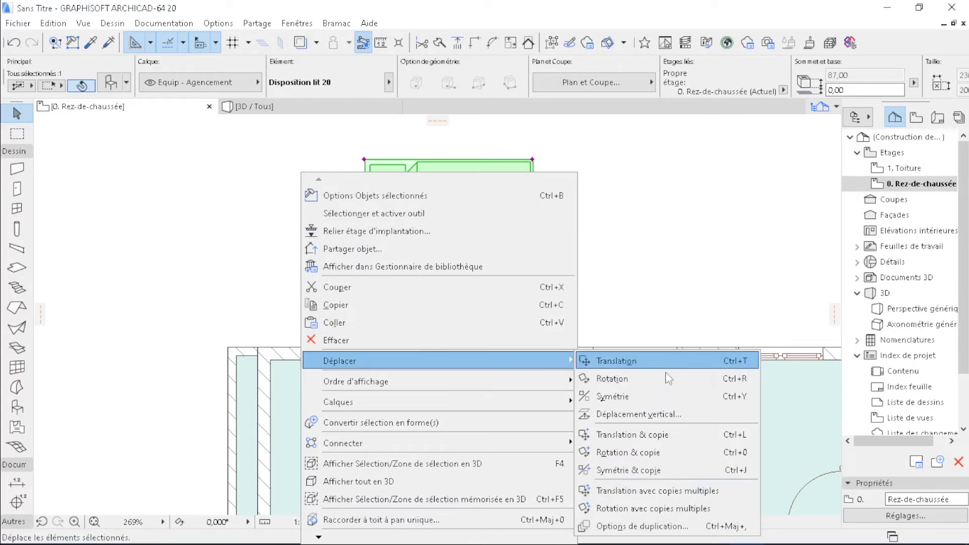
{"action": "left_click", "coordinate": [731, 363]}
{"action": "left_click", "coordinate": [365, 160]}
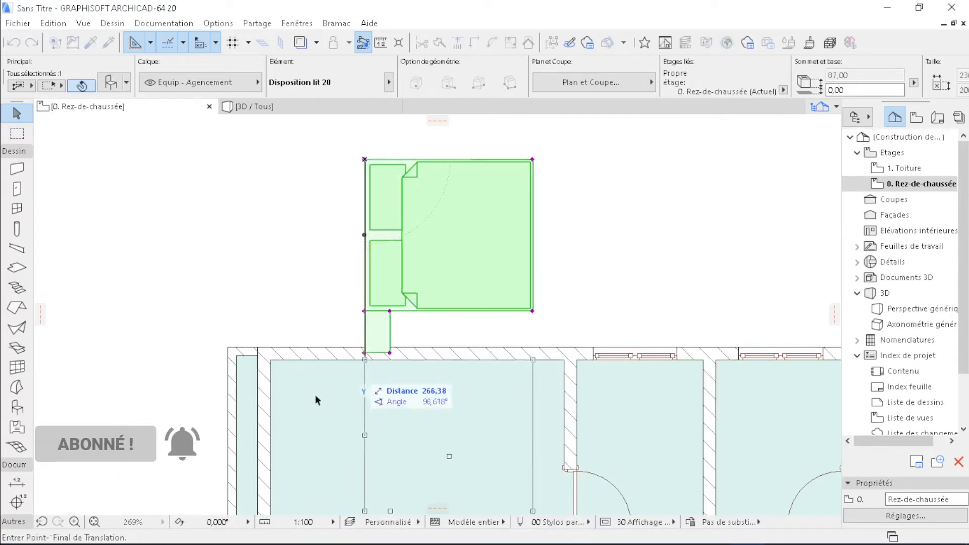
{"action": "scroll", "coordinate": [276, 384], "scroll_direction": "up", "scroll_amount": 4}
{"action": "left_click", "coordinate": [264, 334]}
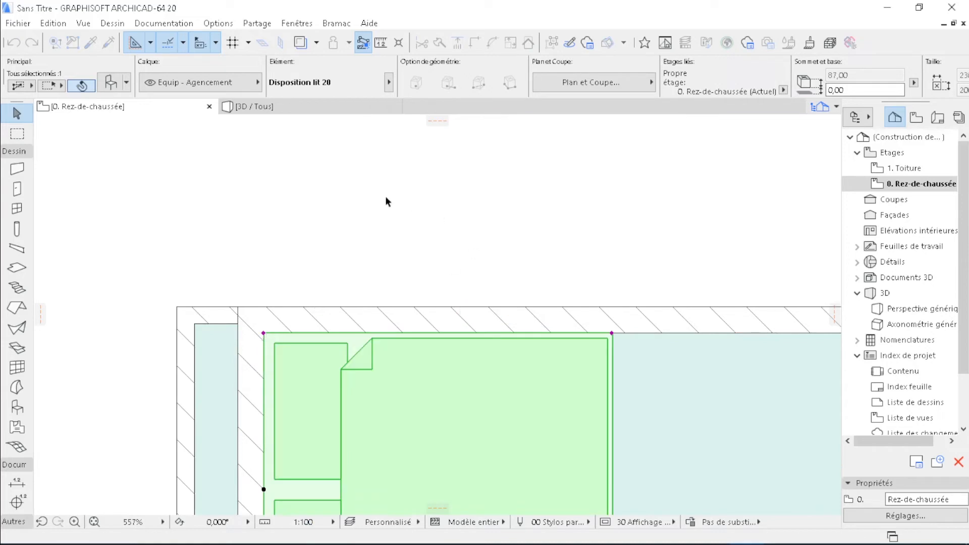
{"action": "scroll", "coordinate": [385, 196], "scroll_direction": "down", "scroll_amount": 5}
{"action": "scroll", "coordinate": [383, 189], "scroll_direction": "up", "scroll_amount": 2}
{"action": "left_click", "coordinate": [405, 193]}
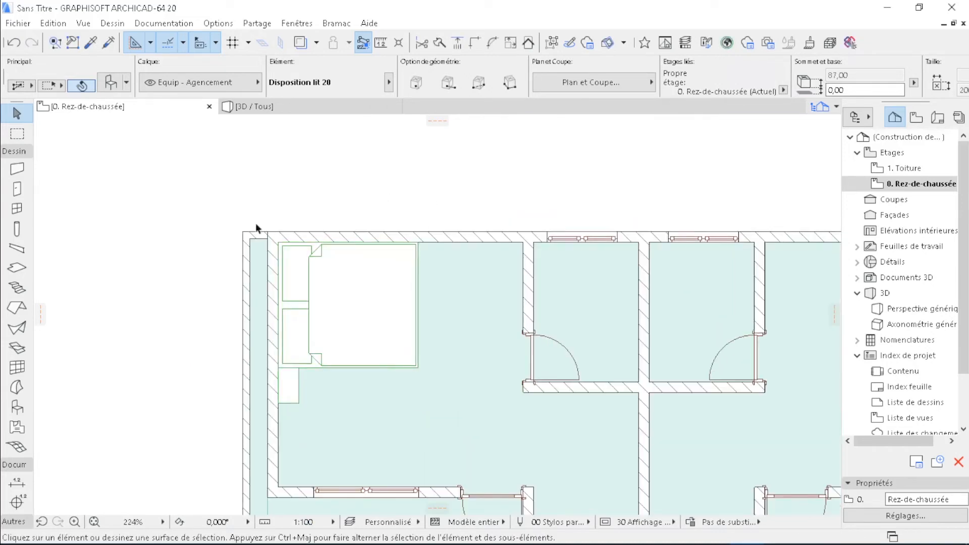
{"action": "scroll", "coordinate": [390, 316], "scroll_direction": "down", "scroll_amount": 1}
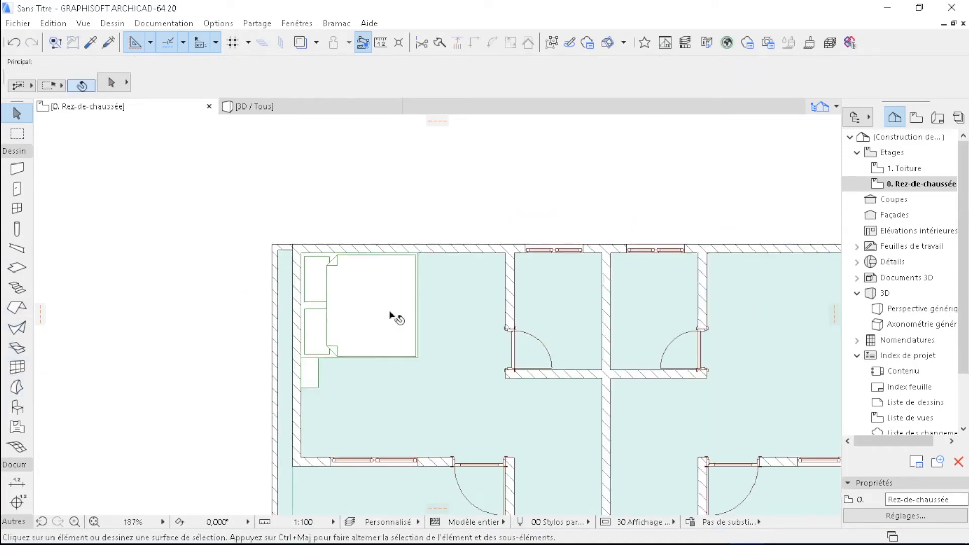
Choose the Poste de travail de bureau unique 20 object from Dispositions mobilier 20 and set its Style de bureau to Carré
{"action": "left_click", "coordinate": [17, 407]}
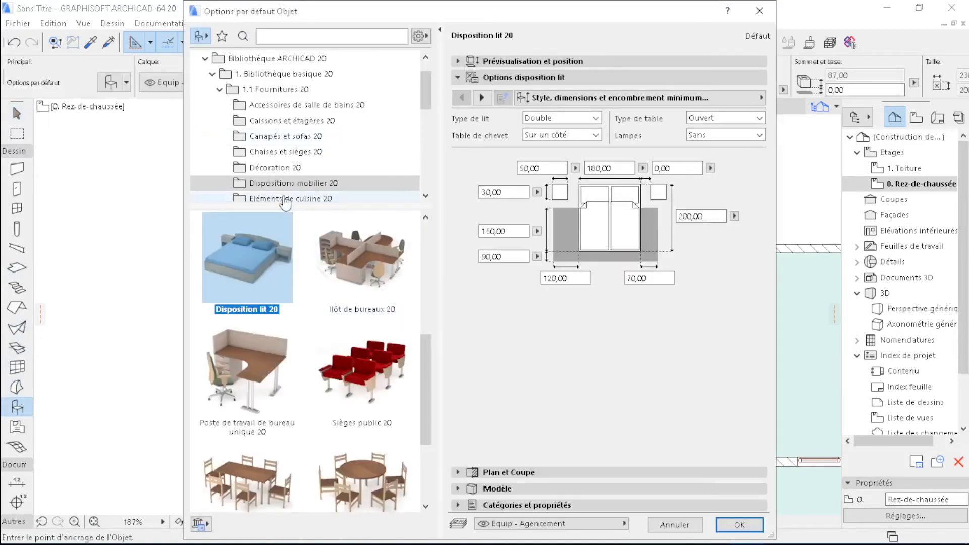
{"action": "scroll", "coordinate": [317, 136], "scroll_direction": "down", "scroll_amount": 3}
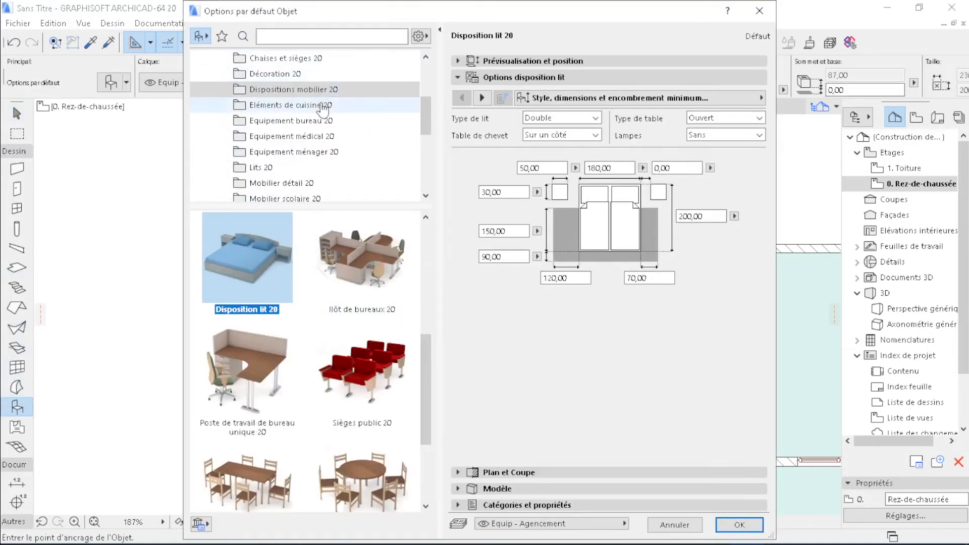
{"action": "scroll", "coordinate": [340, 307], "scroll_direction": "down", "scroll_amount": 1}
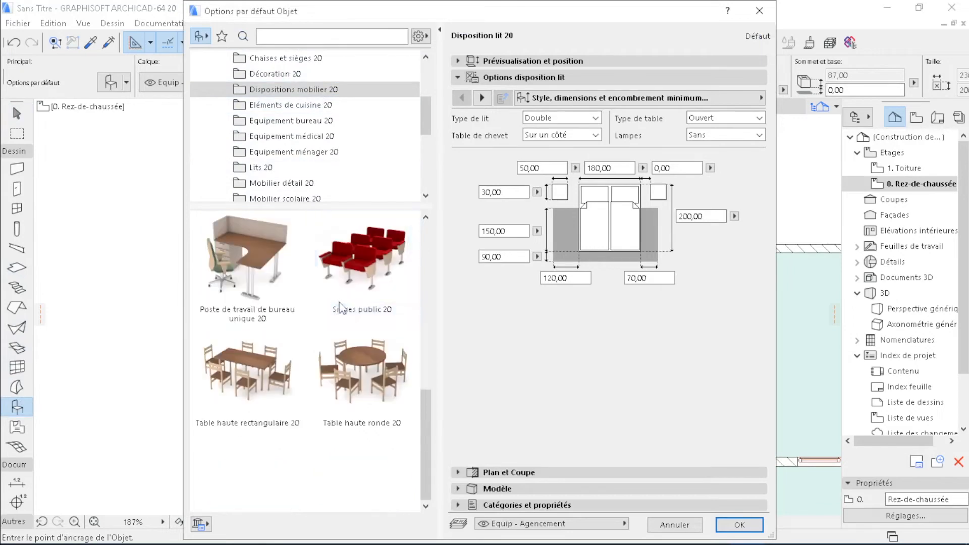
{"action": "left_click", "coordinate": [241, 281]}
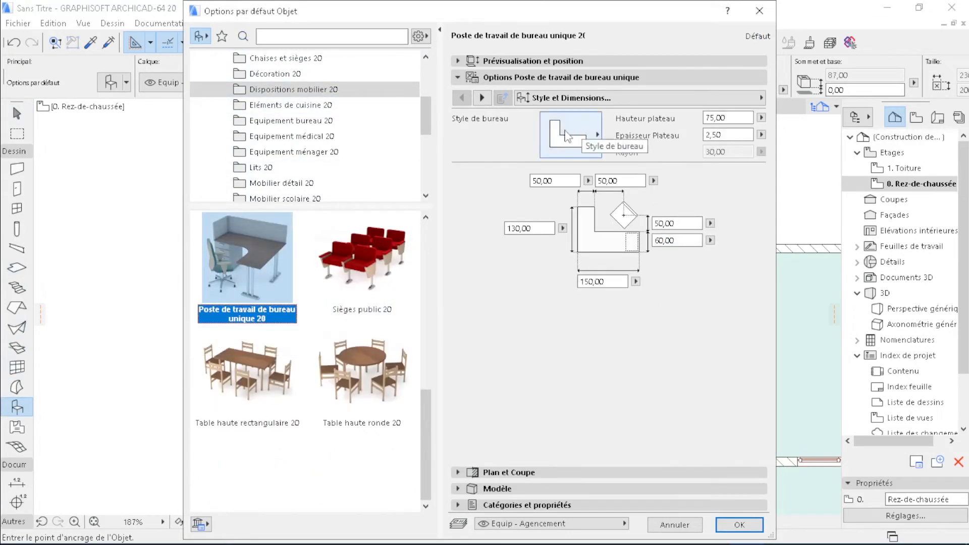
{"action": "left_click", "coordinate": [567, 135]}
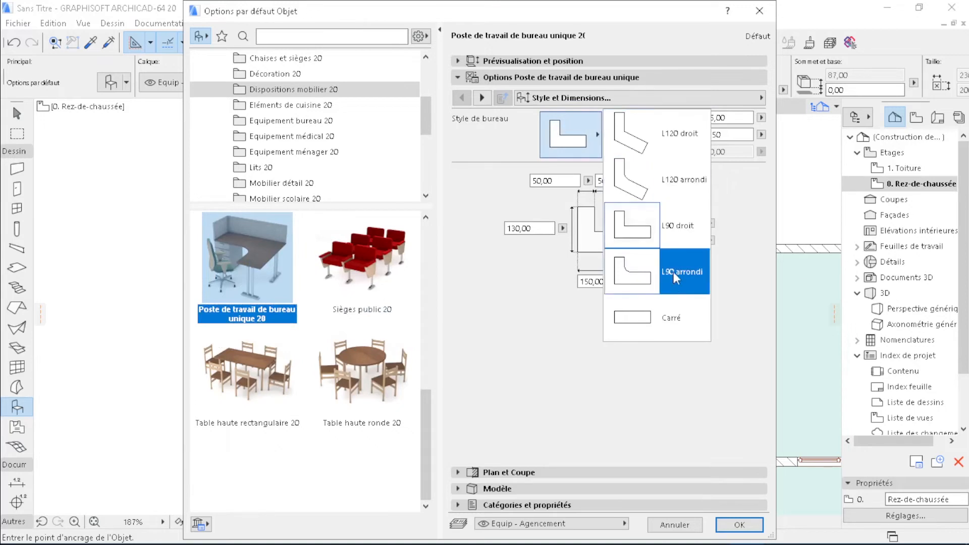
{"action": "left_click", "coordinate": [670, 316]}
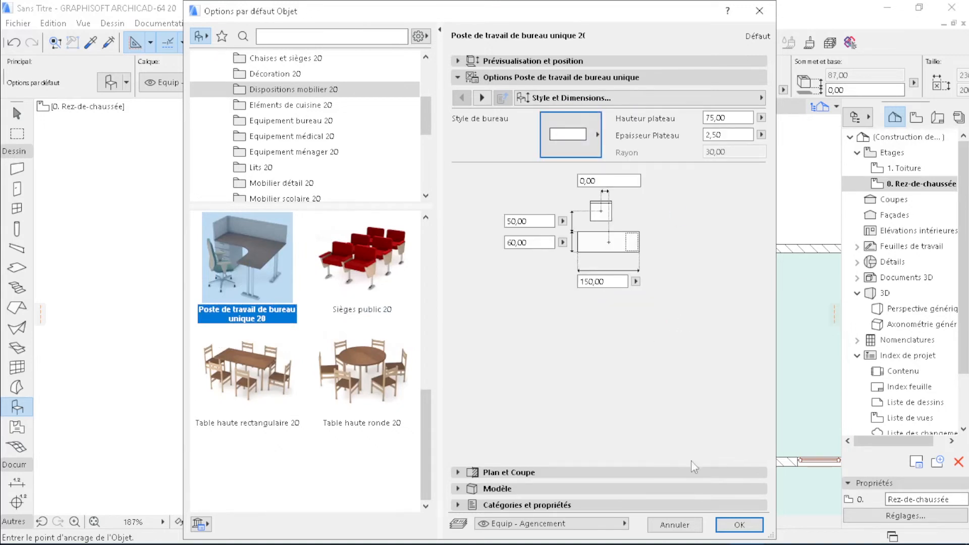
{"action": "left_click", "coordinate": [739, 525]}
Place the desk with its chair in the left-hand bedroom, near the front window wall
{"action": "scroll", "coordinate": [406, 439], "scroll_direction": "up", "scroll_amount": 4}
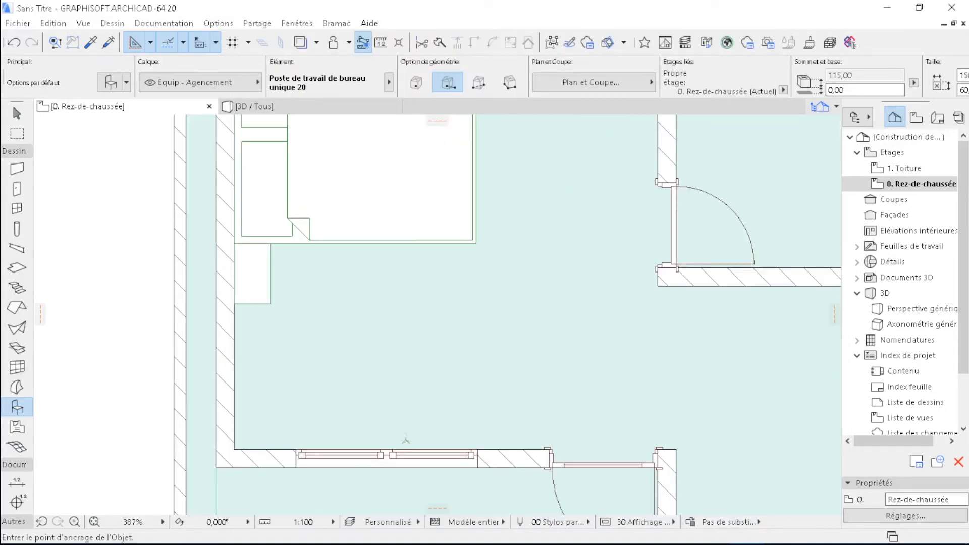
{"action": "left_click", "coordinate": [408, 428]}
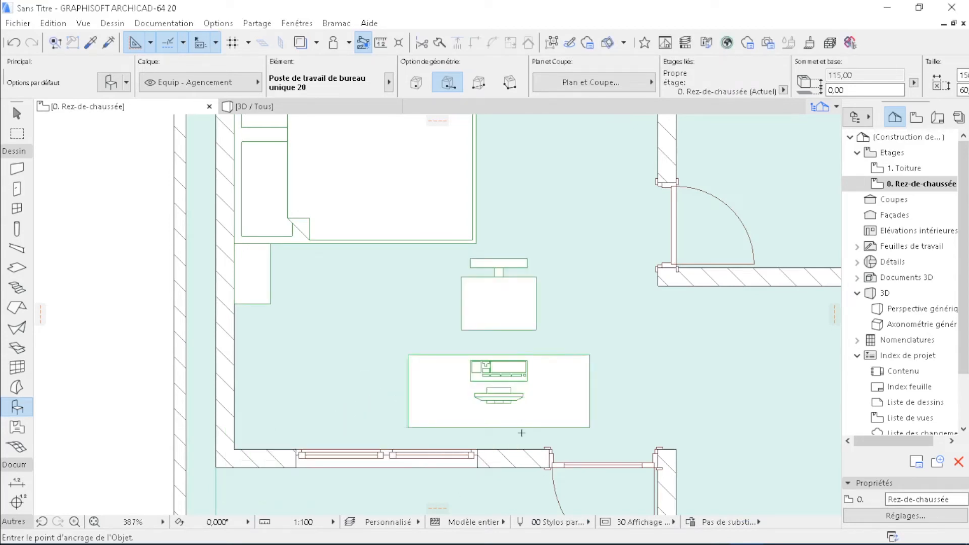
{"action": "scroll", "coordinate": [468, 448], "scroll_direction": "up", "scroll_amount": 2}
{"action": "key", "text": "Escape"}
Move the desk by its front-left corner against the inner face of the bedroom's front wall, in front of the window
{"action": "left_click", "coordinate": [450, 373]}
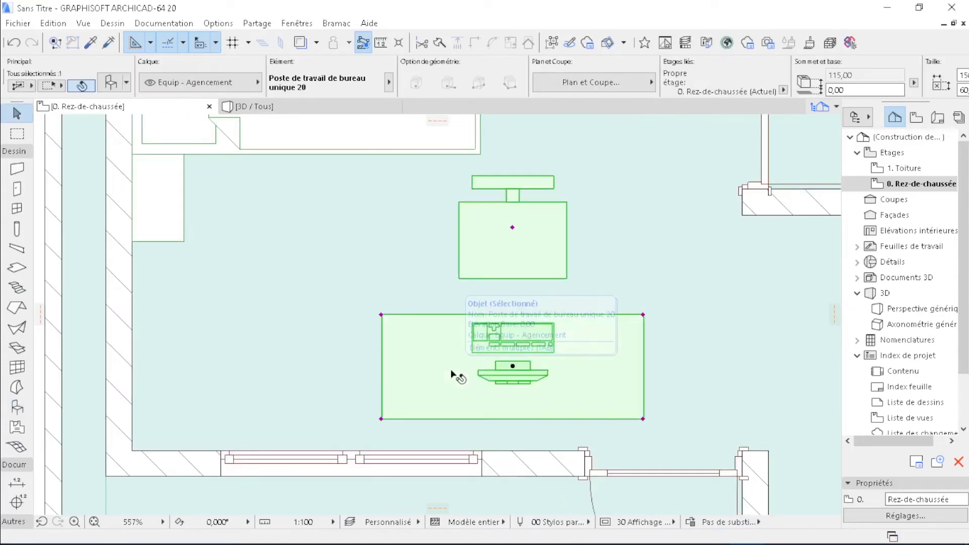
{"action": "key", "text": "ctrl+d"}
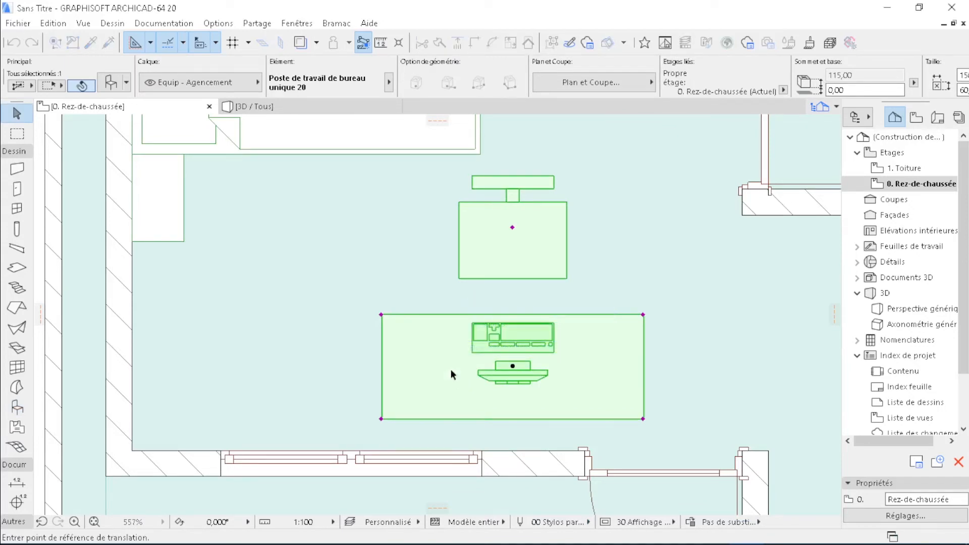
{"action": "left_click", "coordinate": [381, 419]}
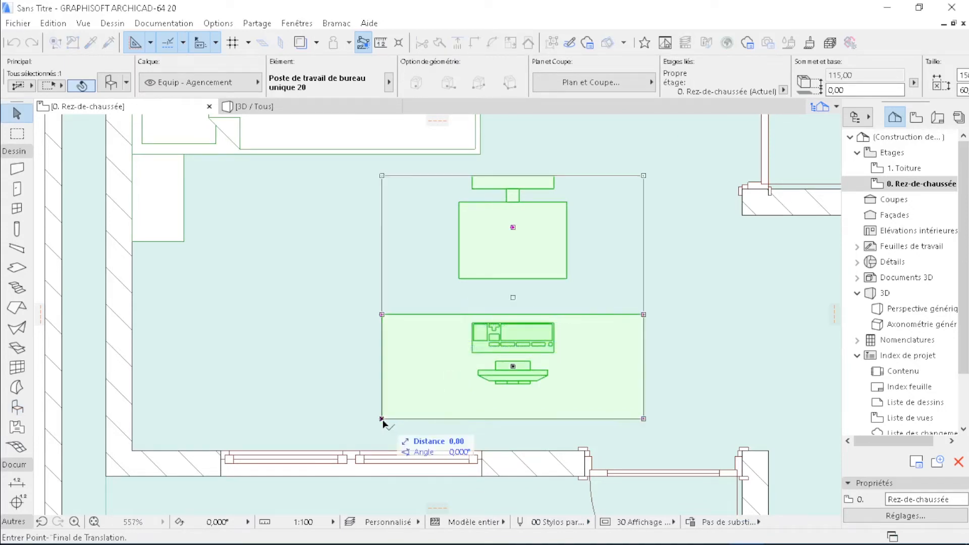
{"action": "left_click", "coordinate": [281, 451]}
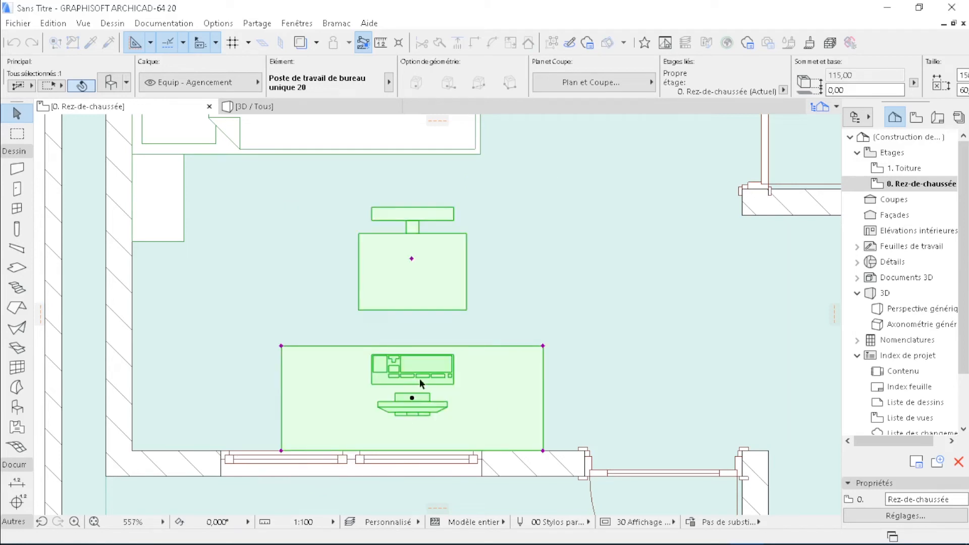
Pull the chair in to the middle of the desk's room-side edge
{"action": "left_click", "coordinate": [412, 259]}
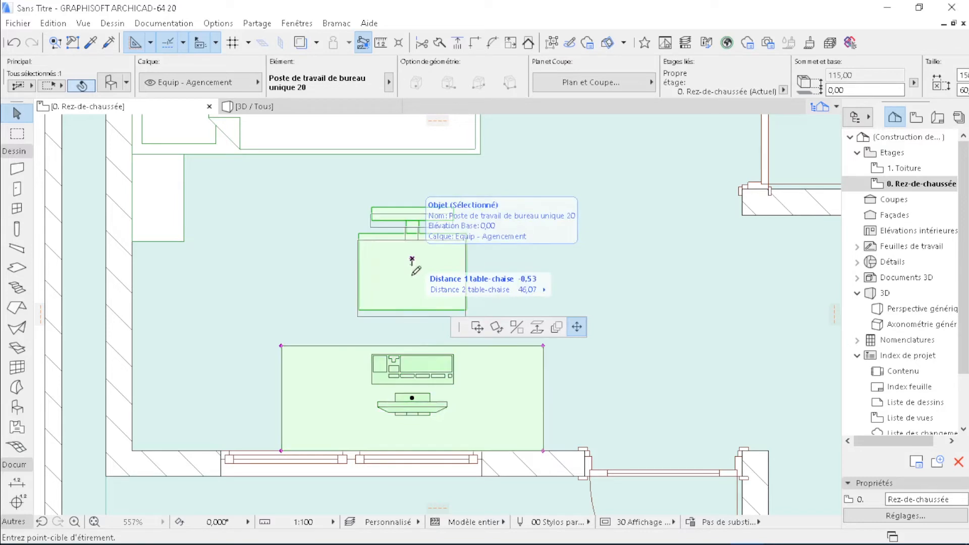
{"action": "left_click", "coordinate": [412, 344]}
{"action": "scroll", "coordinate": [323, 301], "scroll_direction": "down", "scroll_amount": 5}
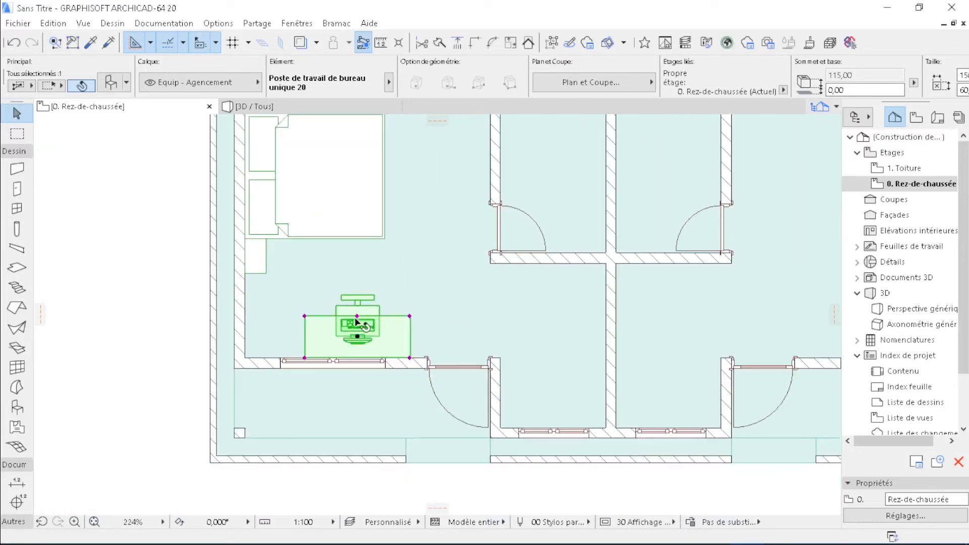
{"action": "left_click", "coordinate": [146, 362]}
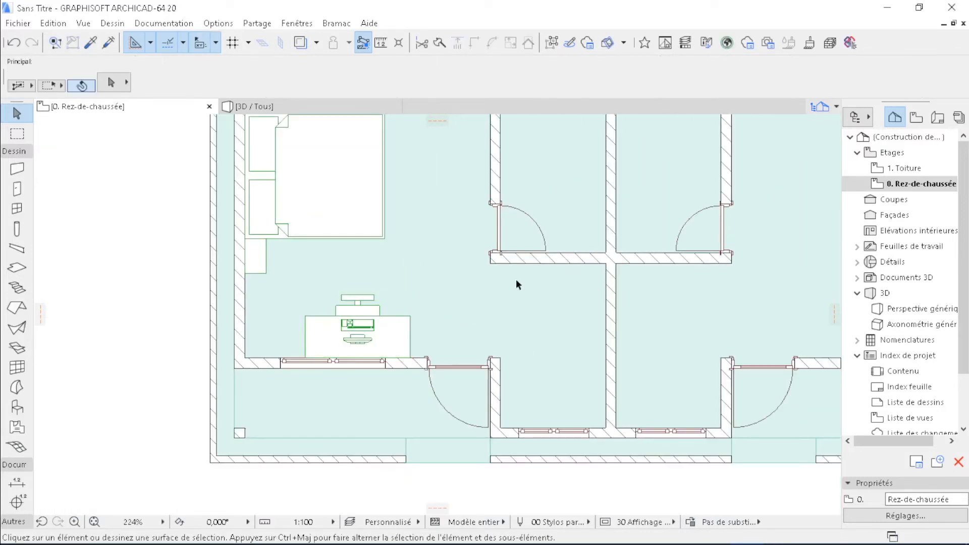
Choose the Elément simple avec trois portes 20 object from Eléments de cuisine 20 for placement
{"action": "left_click", "coordinate": [17, 407]}
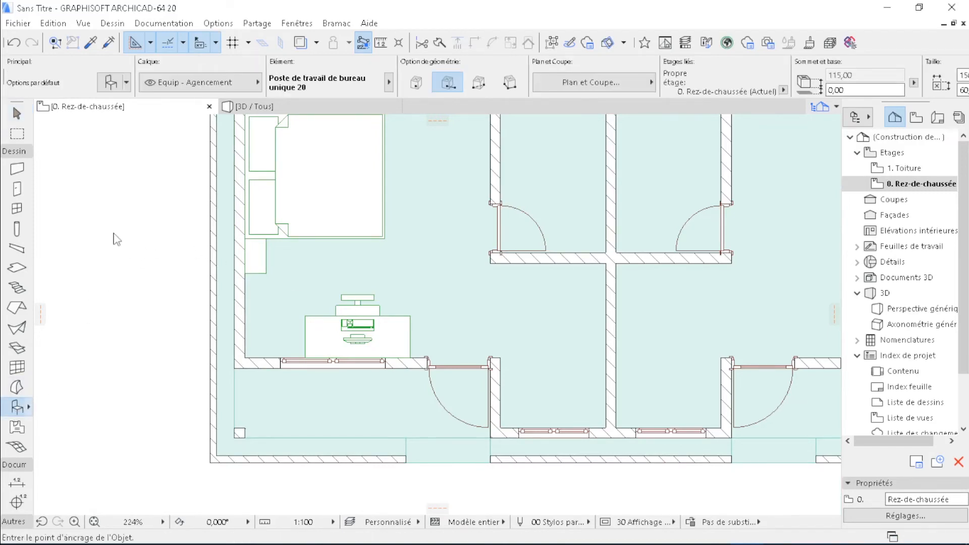
{"action": "key", "text": "ctrl+t"}
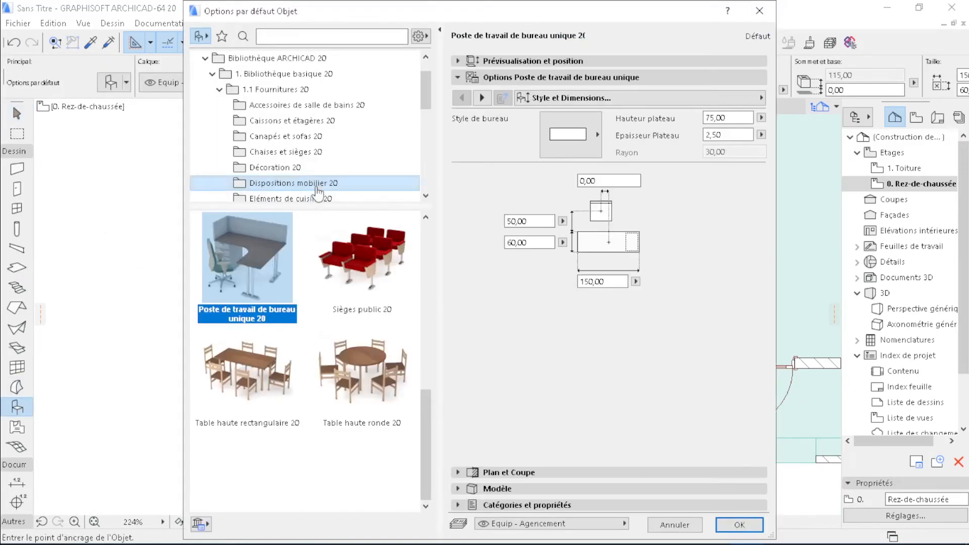
{"action": "scroll", "coordinate": [330, 162], "scroll_direction": "down", "scroll_amount": 2}
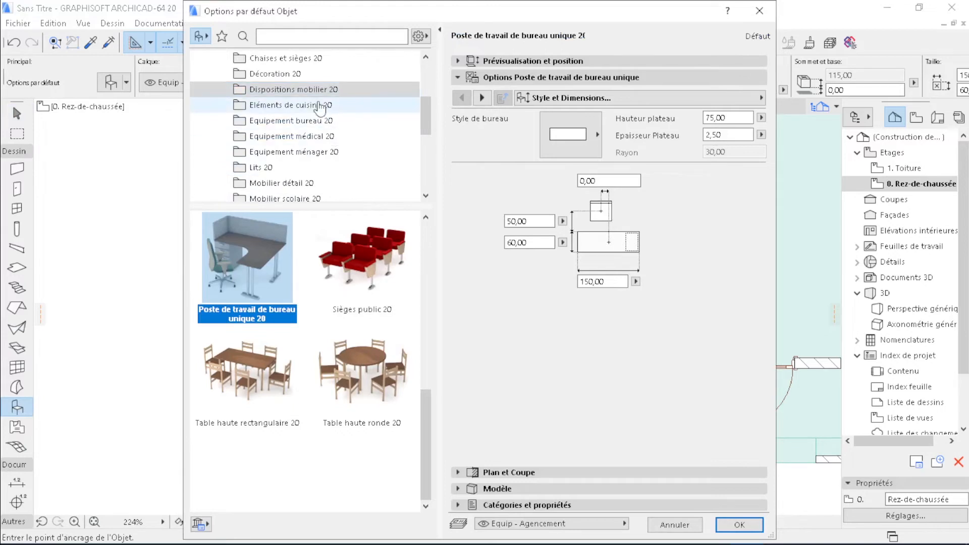
{"action": "left_click", "coordinate": [320, 105]}
{"action": "scroll", "coordinate": [380, 314], "scroll_direction": "down", "scroll_amount": 4}
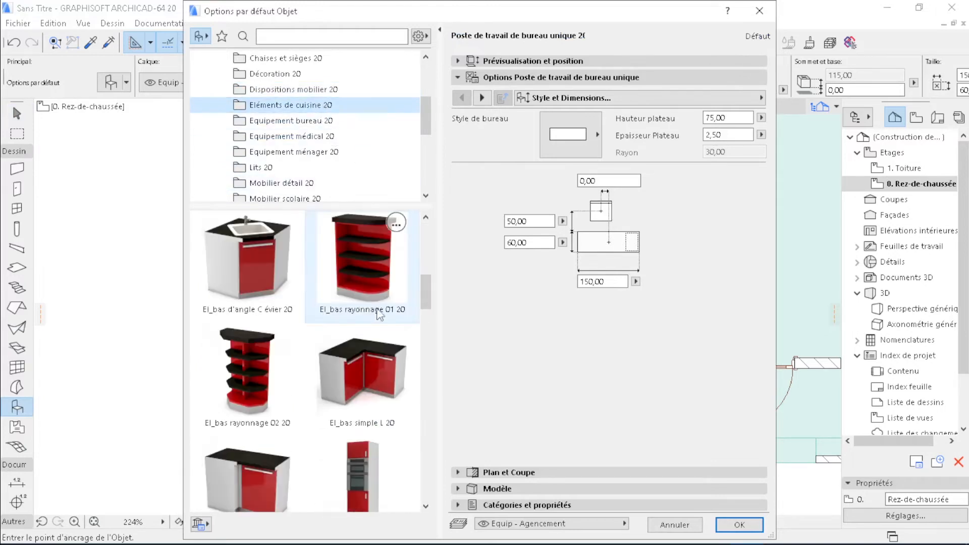
{"action": "scroll", "coordinate": [371, 307], "scroll_direction": "down", "scroll_amount": 3}
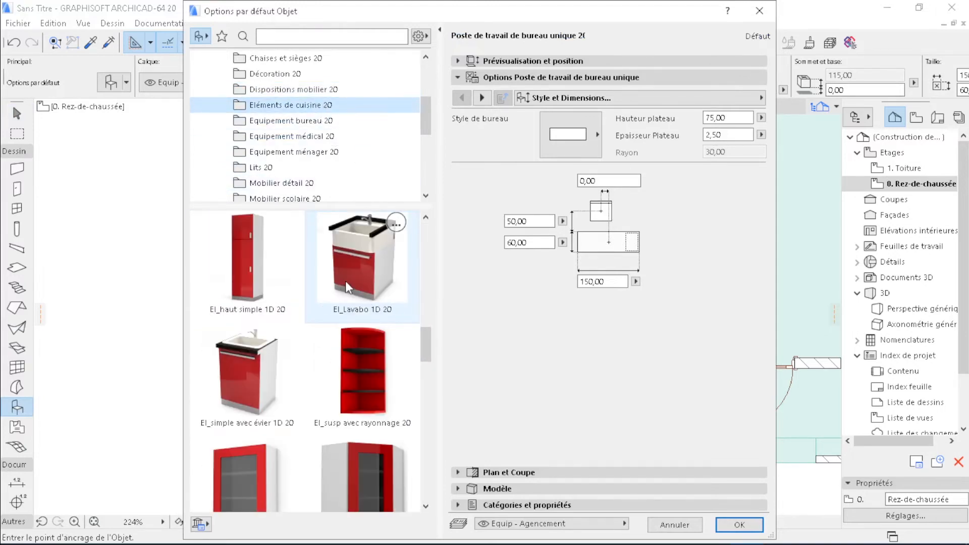
{"action": "scroll", "coordinate": [345, 281], "scroll_direction": "down", "scroll_amount": 1}
{"action": "scroll", "coordinate": [344, 280], "scroll_direction": "up", "scroll_amount": 3}
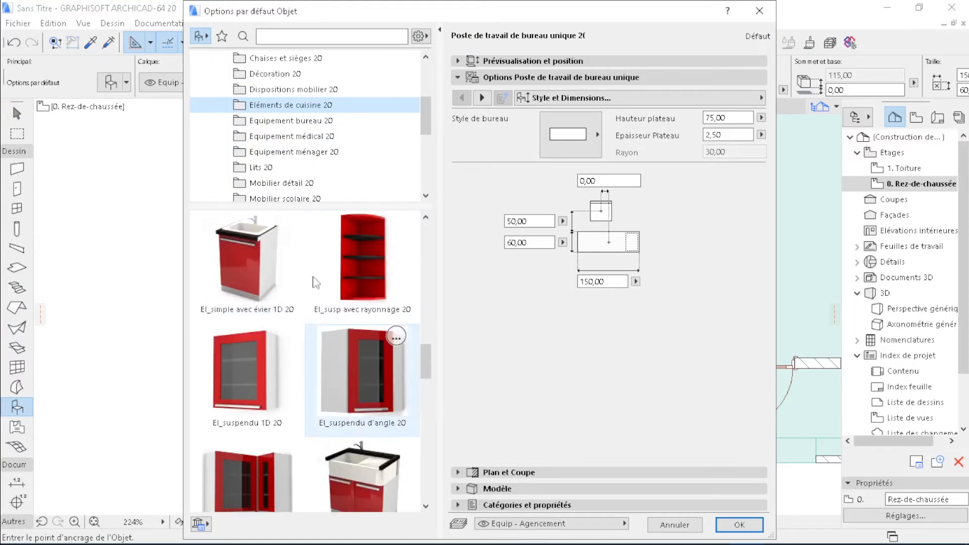
{"action": "scroll", "coordinate": [353, 280], "scroll_direction": "down", "scroll_amount": 4}
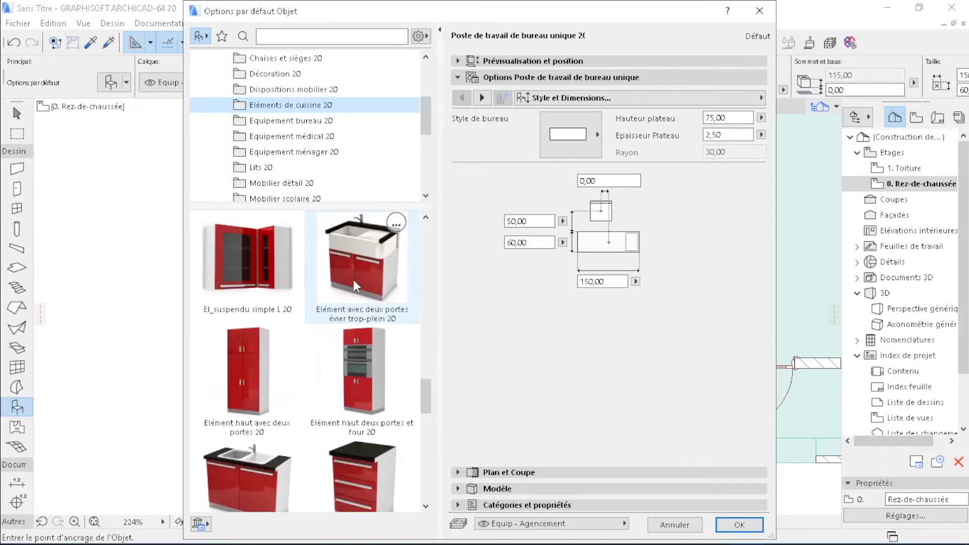
{"action": "left_click", "coordinate": [262, 371]}
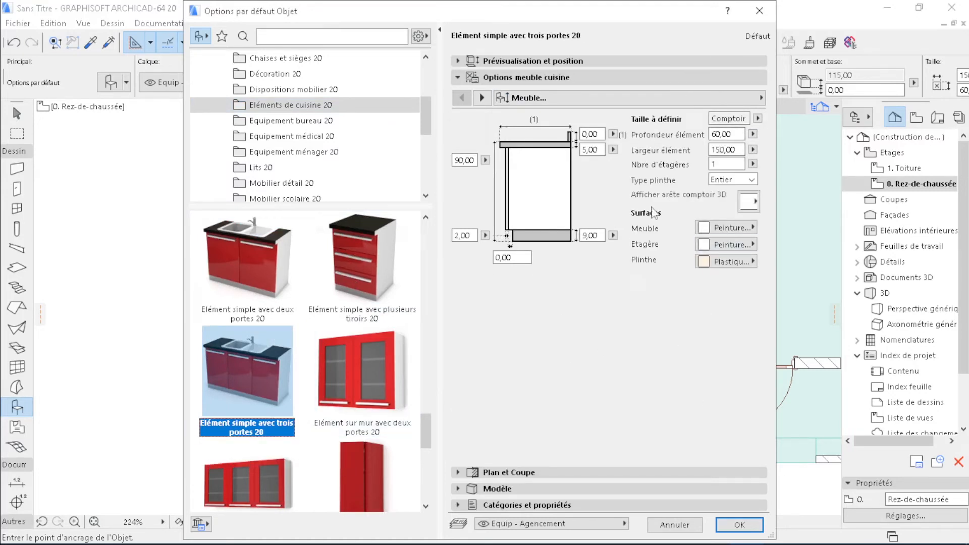
{"action": "left_click", "coordinate": [740, 525]}
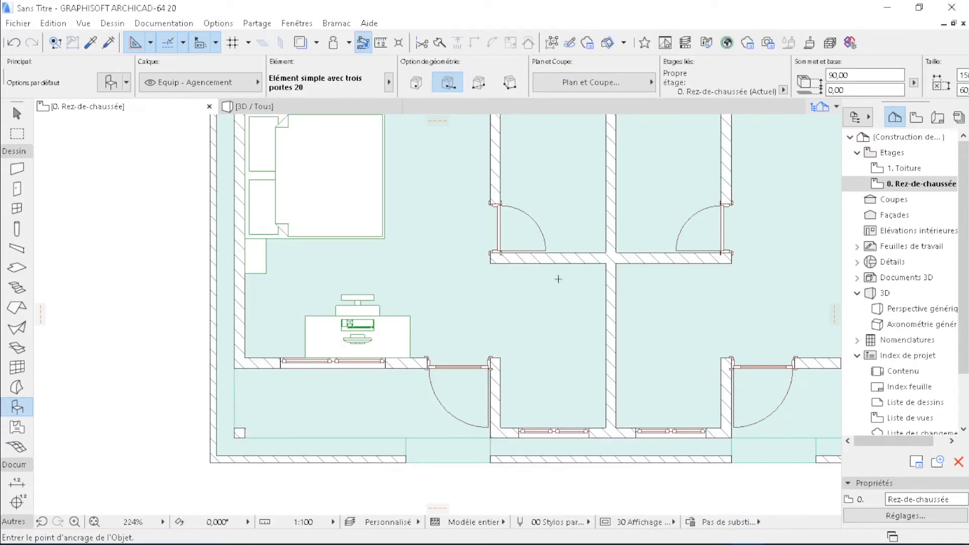
Place the three-door sink unit lengthwise beside the central wall in the small front room on the desk side of the house
{"action": "left_click", "coordinate": [595, 280]}
{"action": "left_click", "coordinate": [593, 339]}
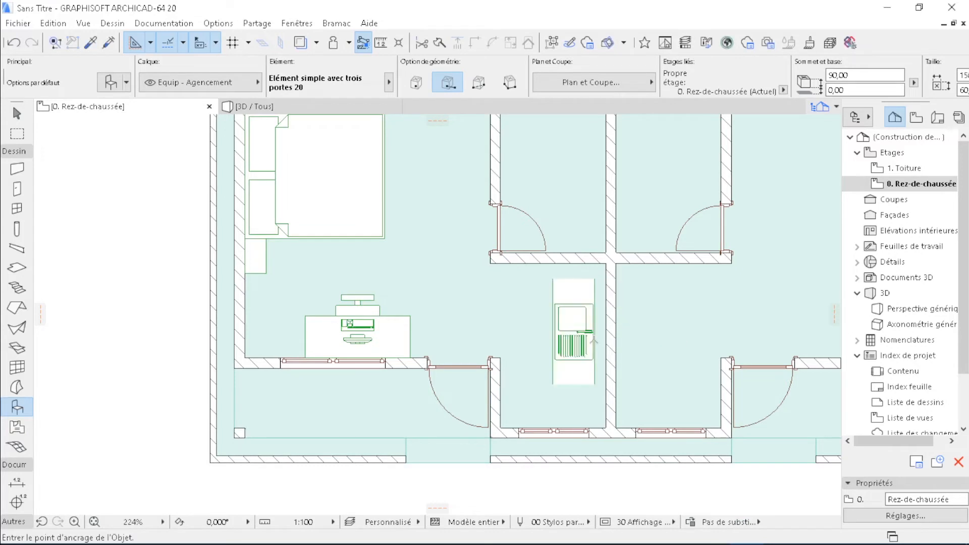
{"action": "scroll", "coordinate": [598, 338], "scroll_direction": "up", "scroll_amount": 3}
{"action": "key", "text": "Escape"}
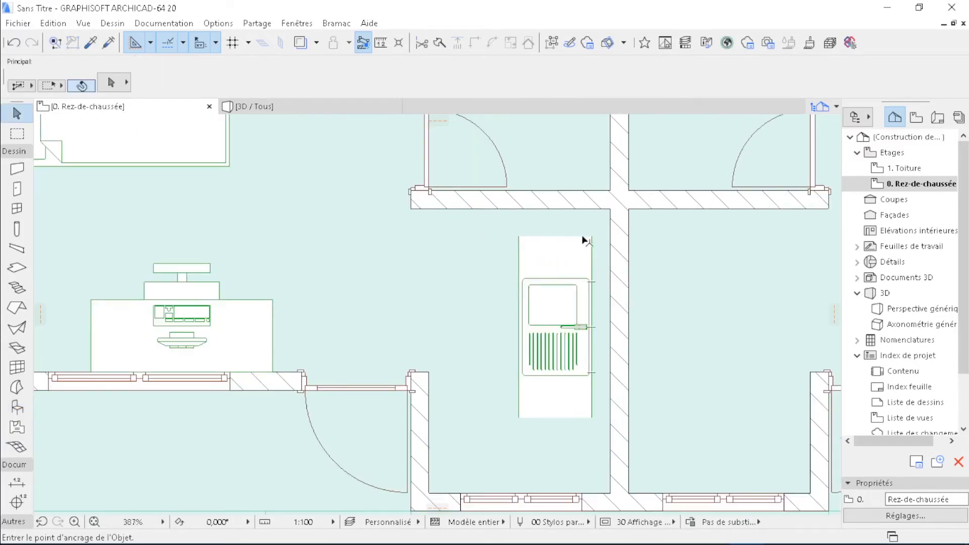
Move the kitchen unit into the rear corner against the central wall and stretch it to the front wall's inner face
{"action": "left_click", "coordinate": [576, 261]}
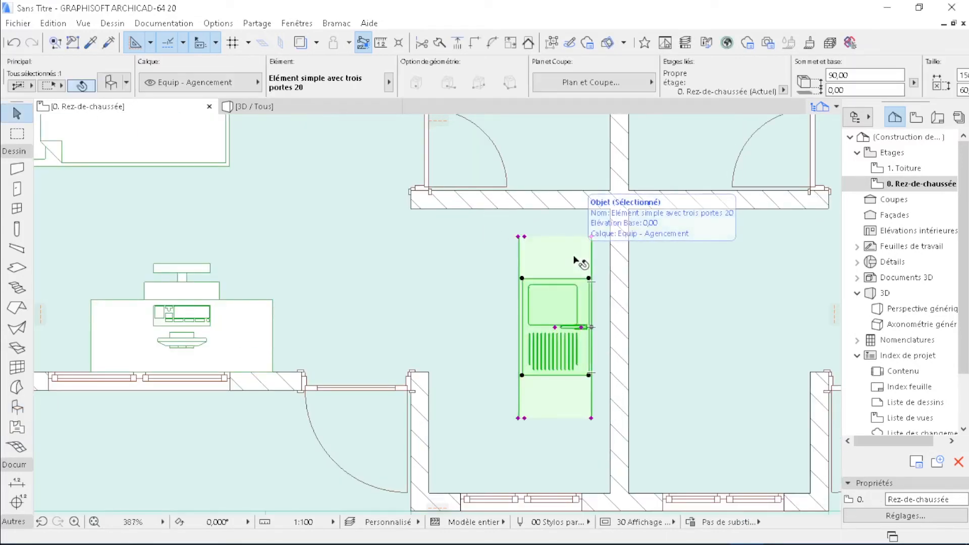
{"action": "left_click", "coordinate": [592, 236]}
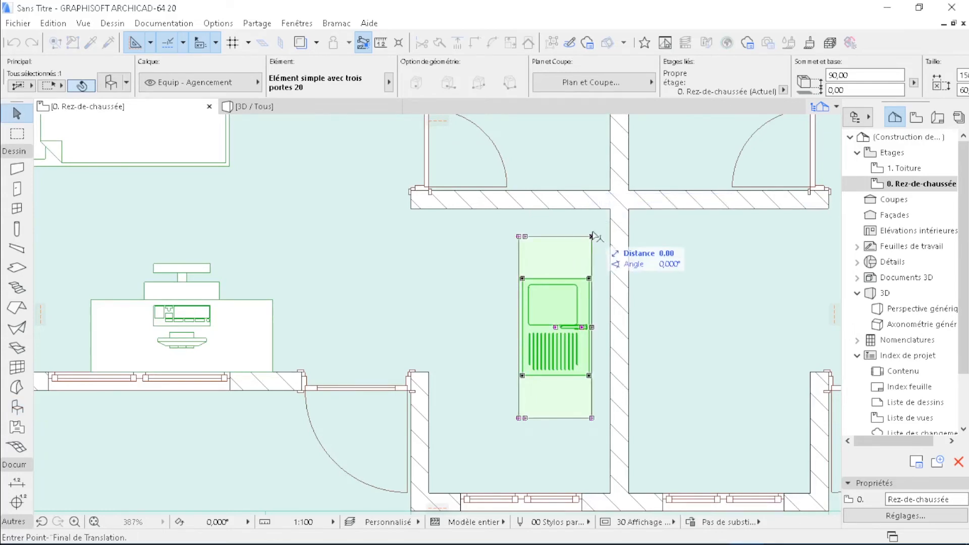
{"action": "left_click", "coordinate": [610, 210]}
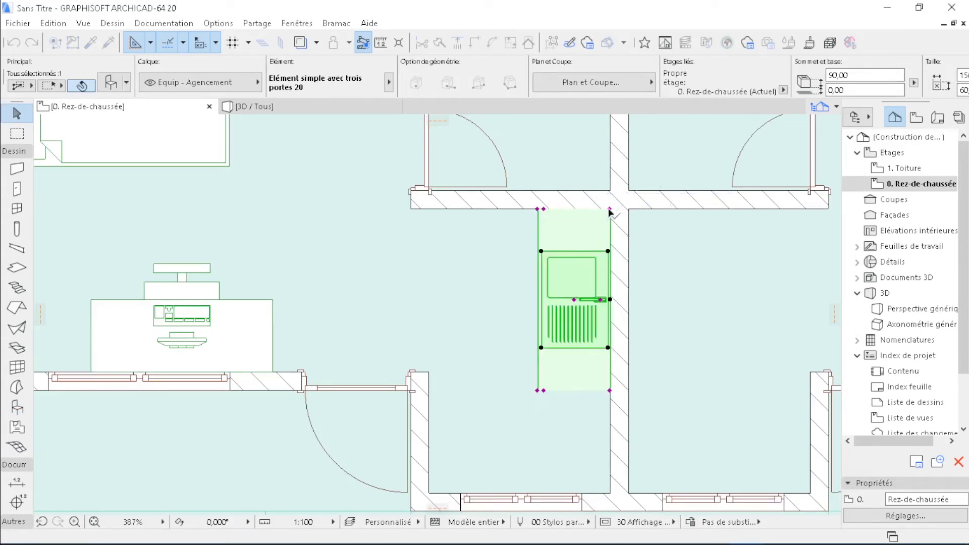
{"action": "left_click", "coordinate": [610, 391]}
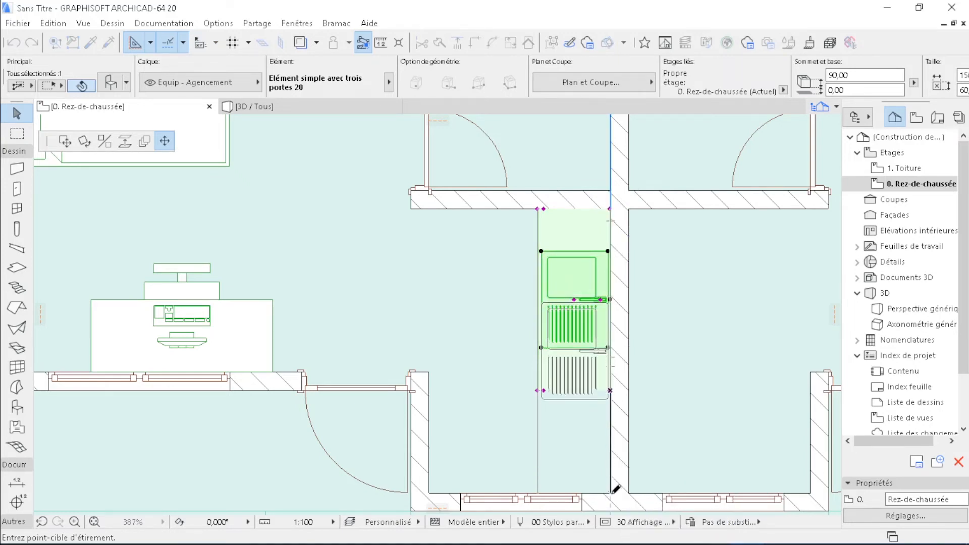
{"action": "left_click", "coordinate": [610, 493]}
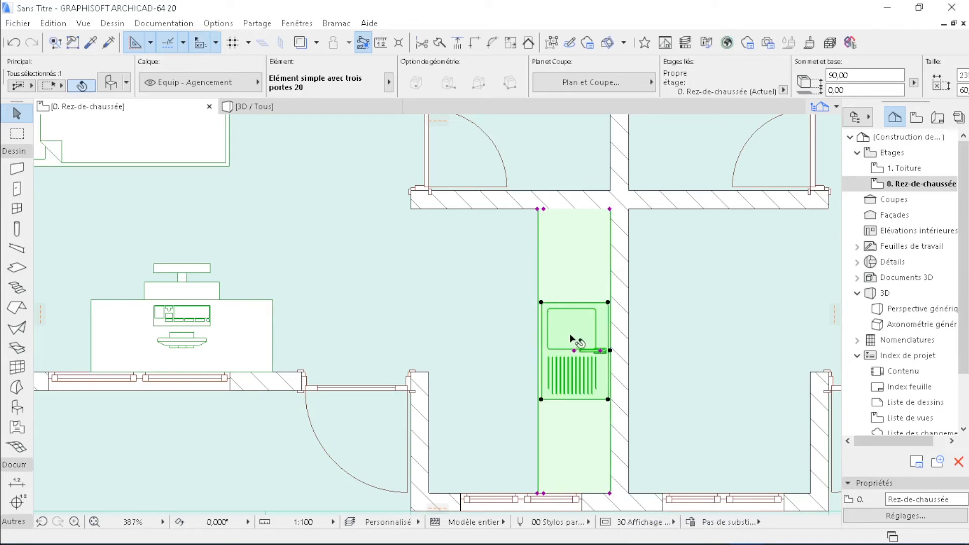
Shift the sink along the kitchen counter toward its rear end, away from the front window
{"action": "left_click", "coordinate": [574, 349]}
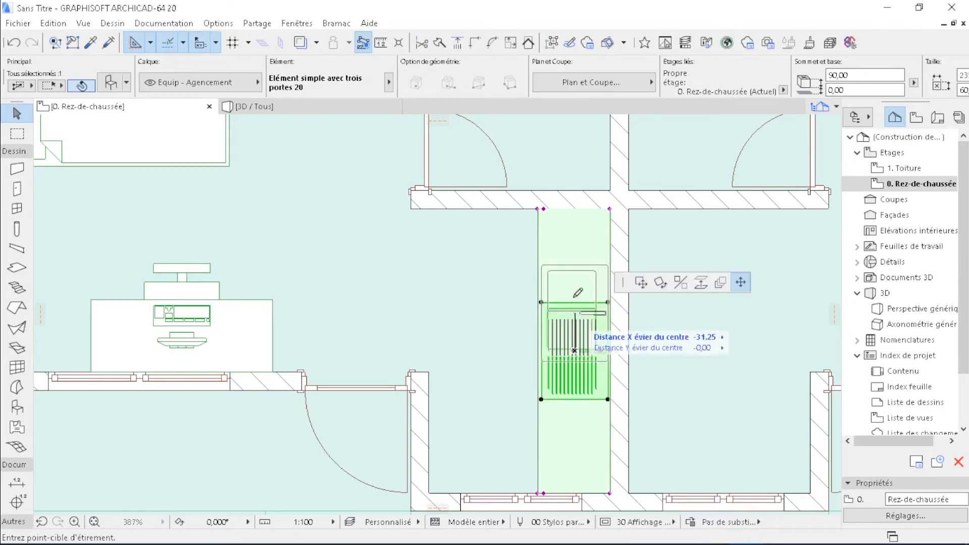
{"action": "left_click", "coordinate": [574, 276]}
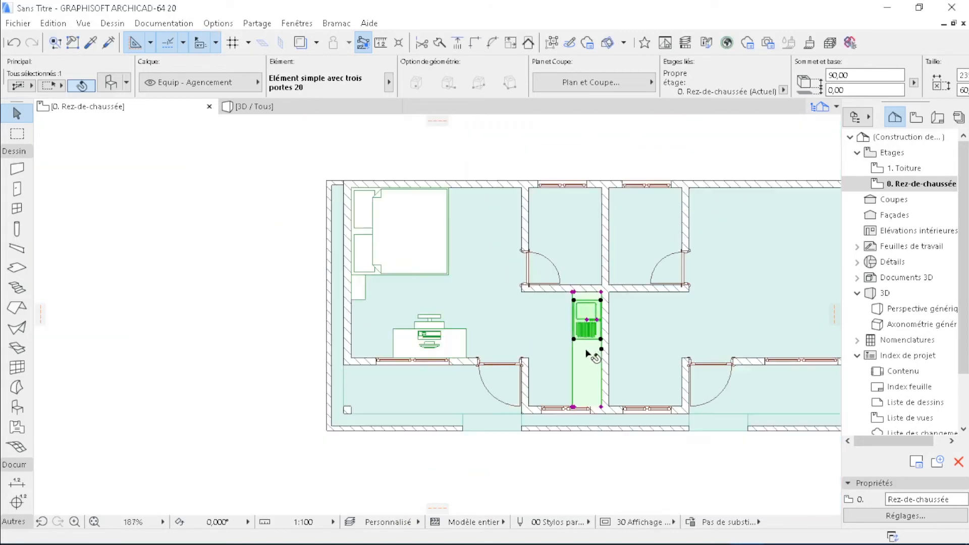
{"action": "scroll", "coordinate": [622, 345], "scroll_direction": "down", "scroll_amount": 4}
{"action": "left_click", "coordinate": [257, 353]}
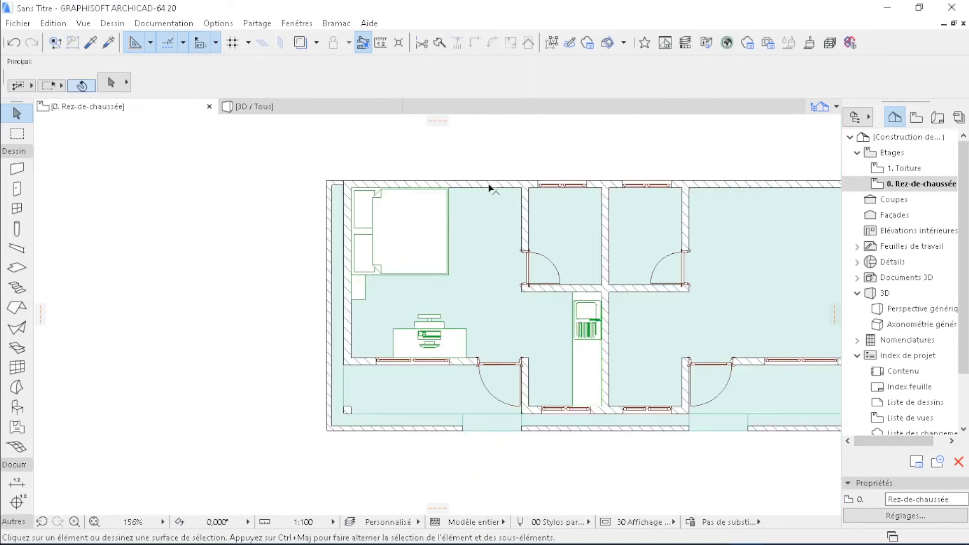
Choose the WC 20 object from the Toilettes, bidets, urinoirs 20 folder under Sanitaires 20
{"action": "left_click", "coordinate": [17, 407]}
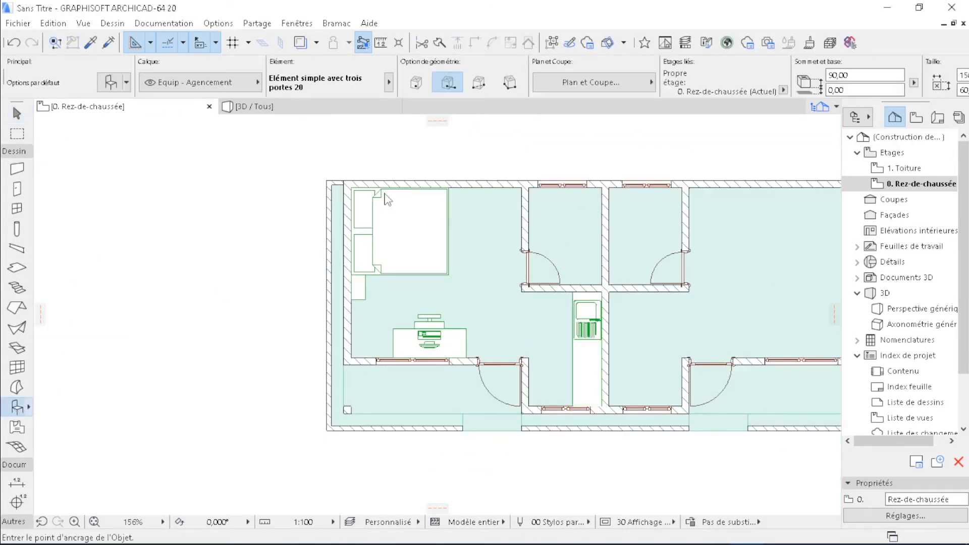
{"action": "key", "text": "ctrl+t"}
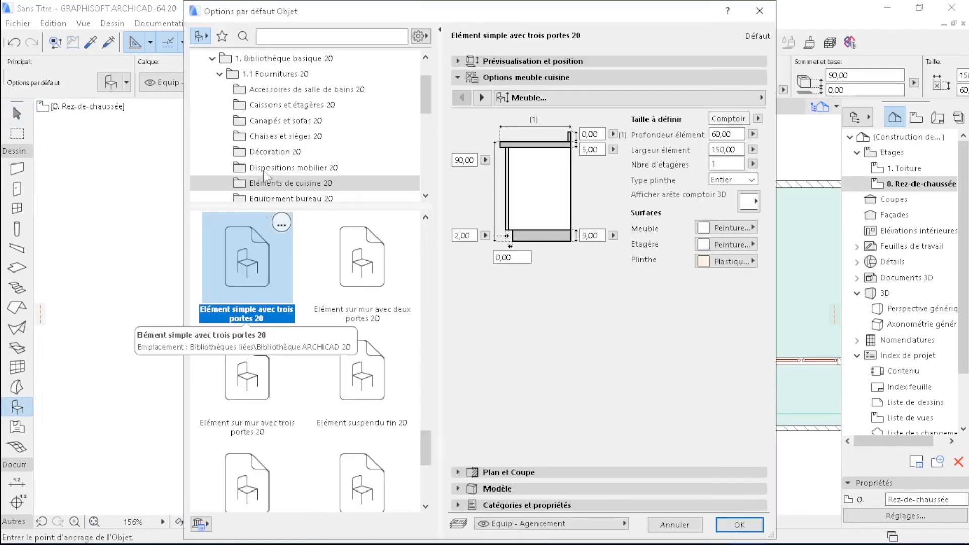
{"action": "scroll", "coordinate": [320, 164], "scroll_direction": "down", "scroll_amount": 2}
{"action": "scroll", "coordinate": [313, 187], "scroll_direction": "down", "scroll_amount": 2}
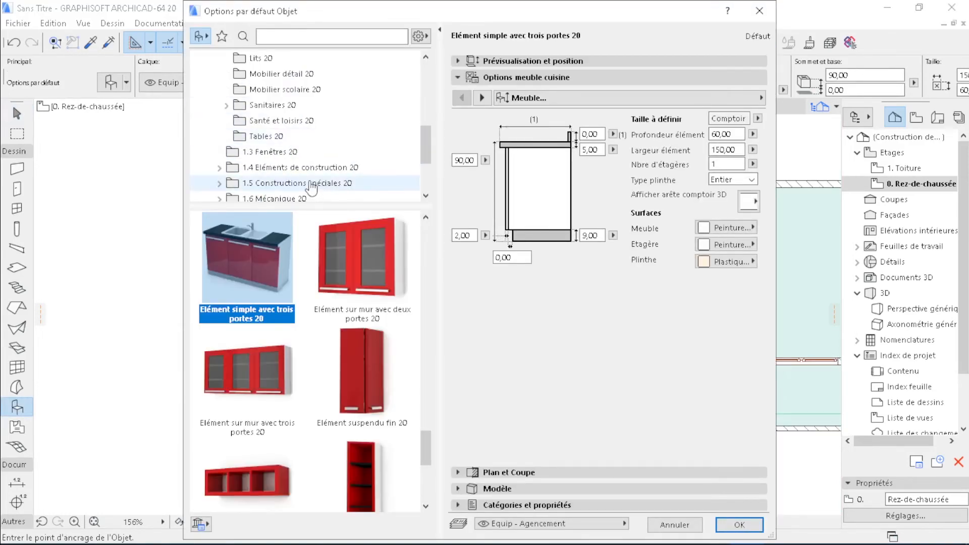
{"action": "scroll", "coordinate": [306, 174], "scroll_direction": "up", "scroll_amount": 3}
{"action": "scroll", "coordinate": [283, 146], "scroll_direction": "down", "scroll_amount": 3}
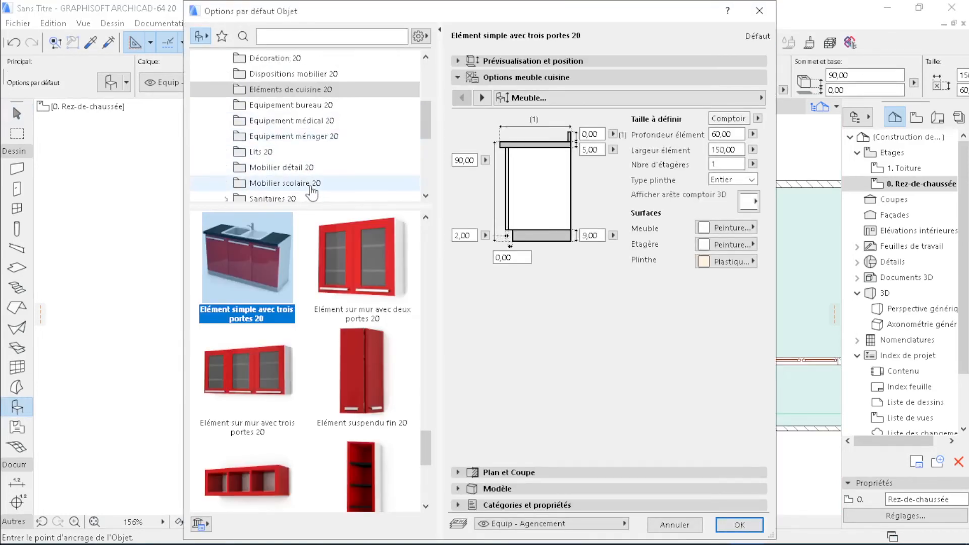
{"action": "left_click", "coordinate": [226, 105]}
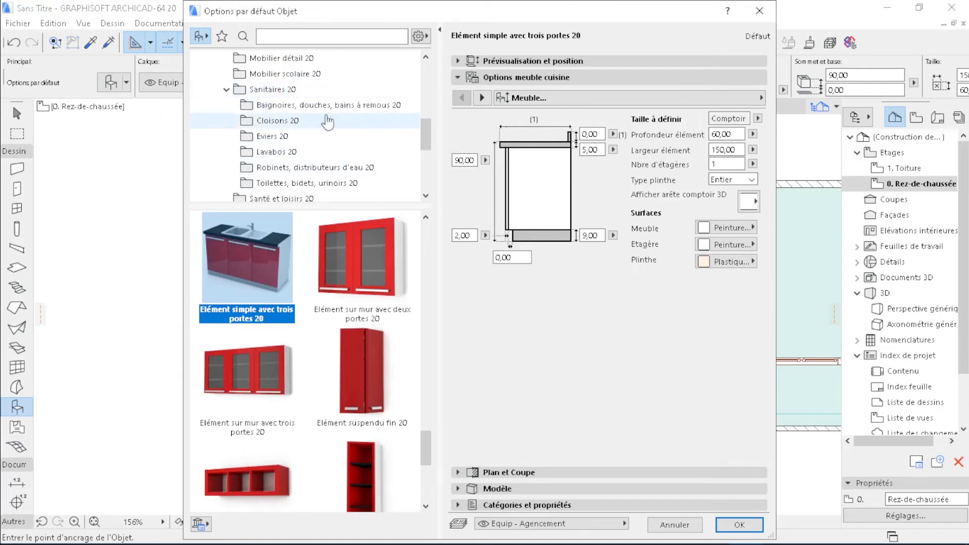
{"action": "left_click", "coordinate": [314, 171]}
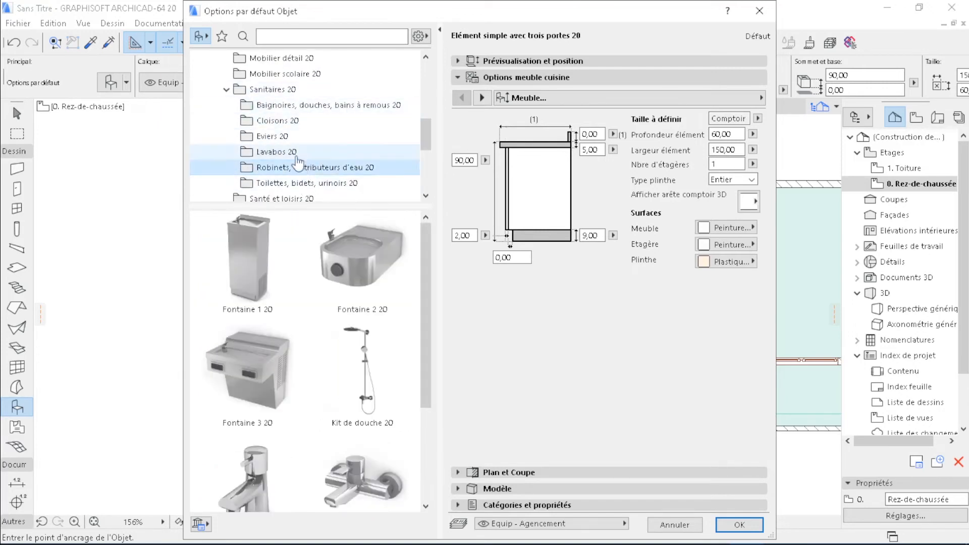
{"action": "left_click", "coordinate": [293, 184]}
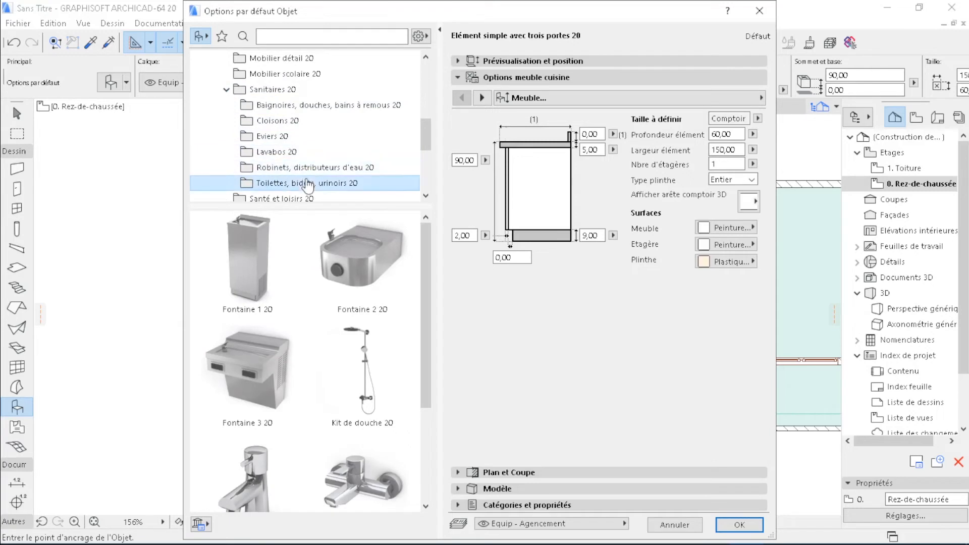
{"action": "left_click", "coordinate": [372, 370]}
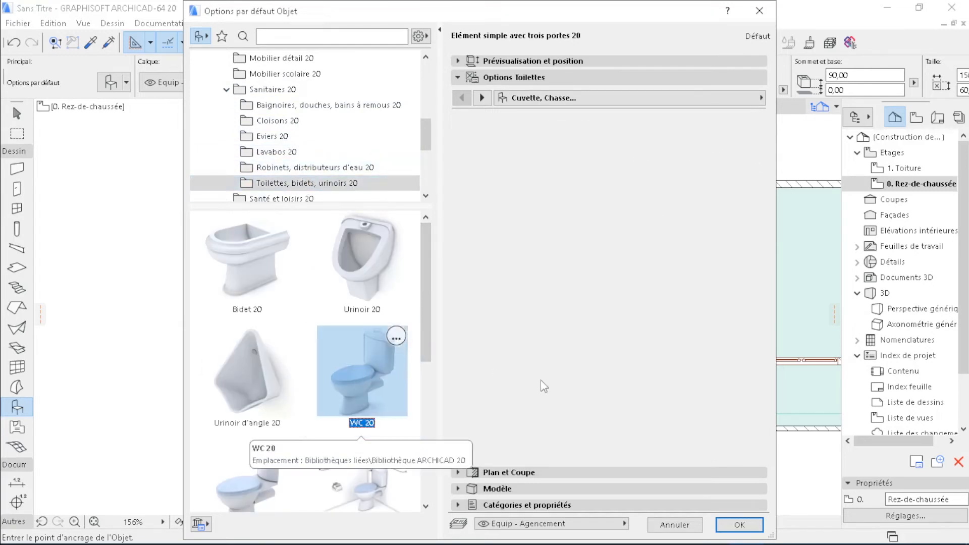
{"action": "left_click", "coordinate": [740, 526]}
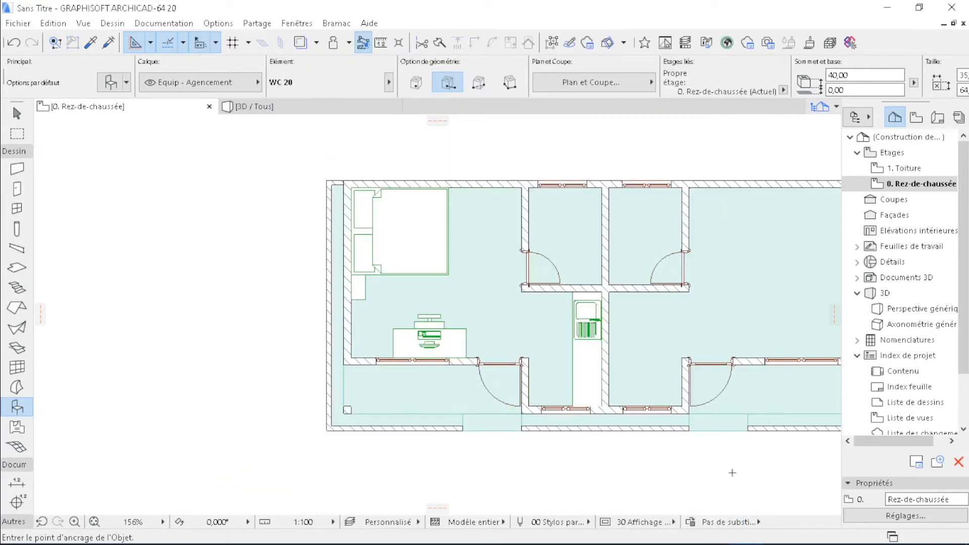
Place the WC in the small rear room next to the bedroom, its tank toward the bedroom partition, above the door
{"action": "scroll", "coordinate": [562, 234], "scroll_direction": "up", "scroll_amount": 3}
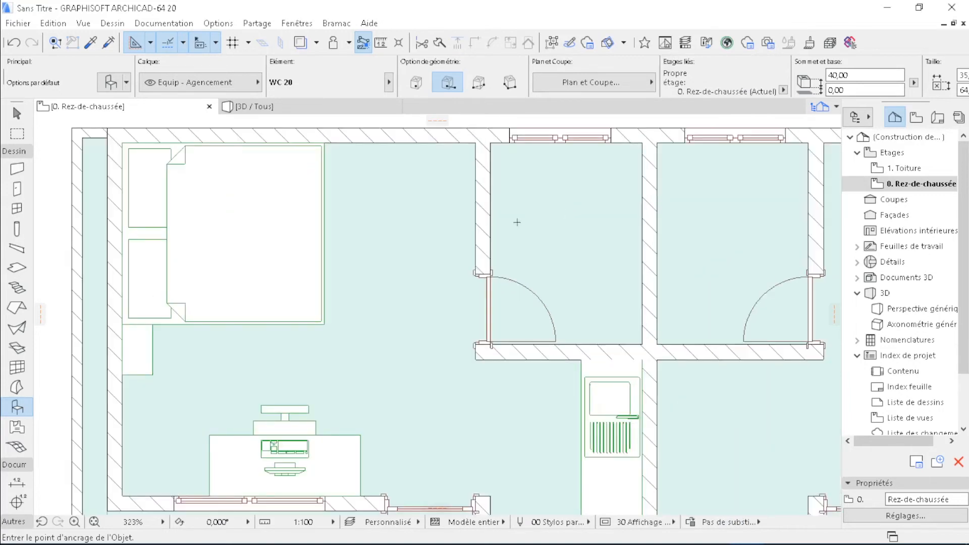
{"action": "left_click", "coordinate": [498, 227]}
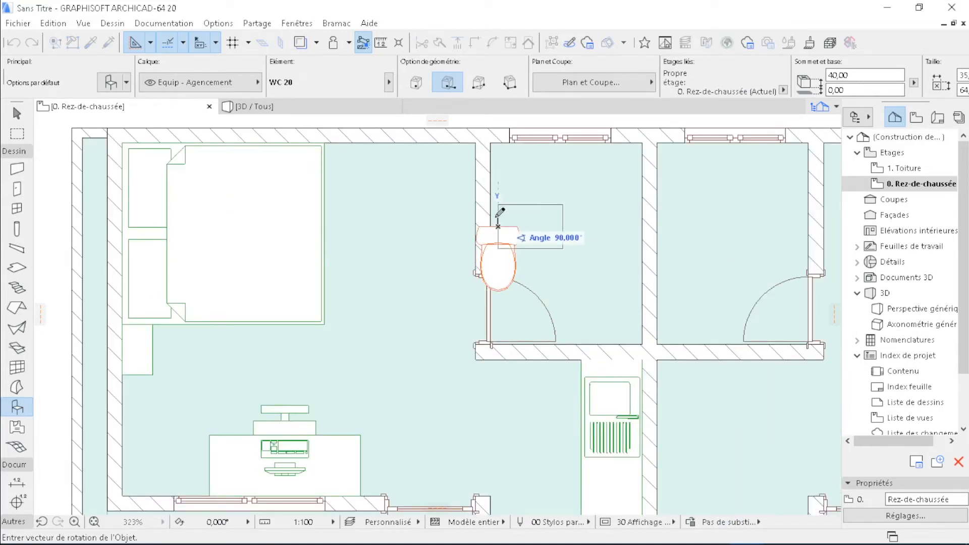
{"action": "left_click", "coordinate": [498, 195]}
{"action": "scroll", "coordinate": [524, 203], "scroll_direction": "up", "scroll_amount": 6}
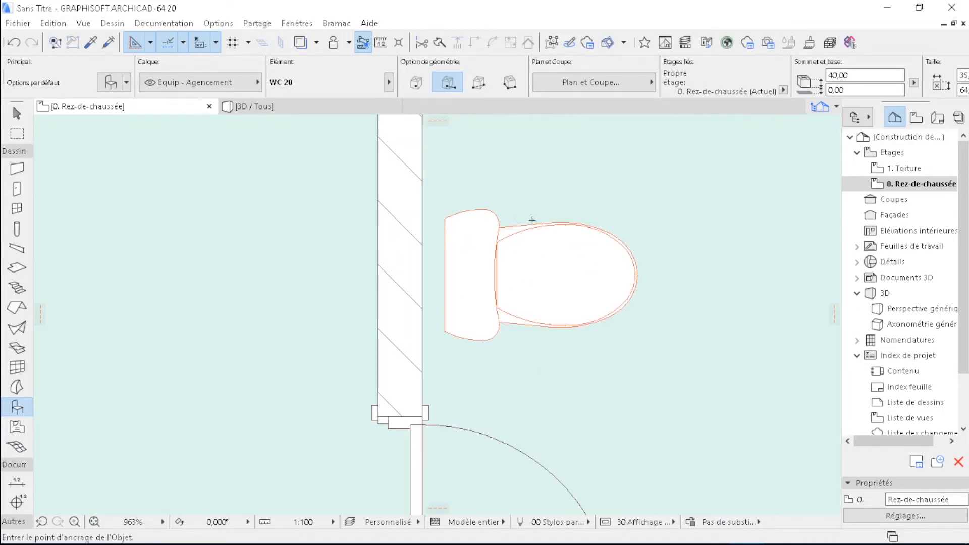
{"action": "key", "text": "Escape"}
Move the WC by the midpoint of its back edge against the inner face of the bedroom partition
{"action": "left_click", "coordinate": [551, 270]}
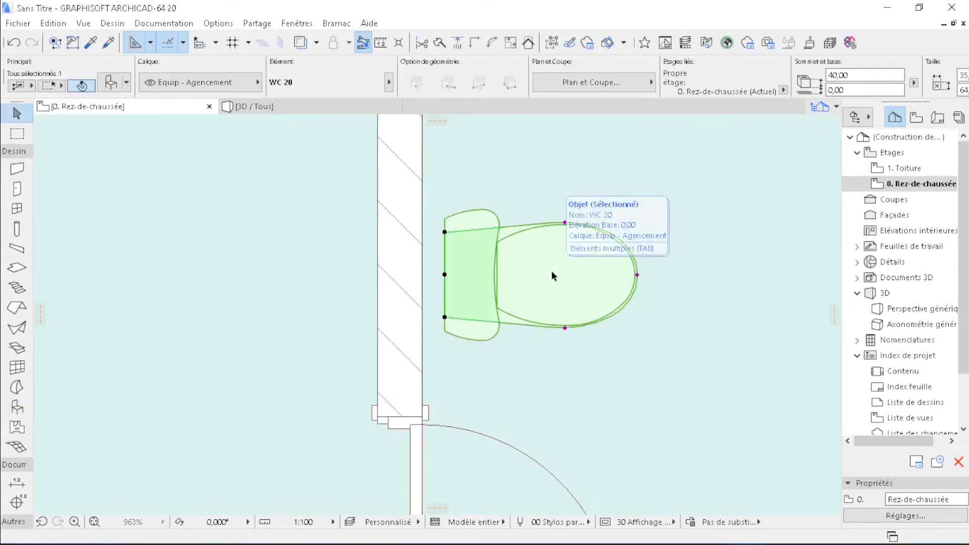
{"action": "key", "text": "ctrl+d"}
{"action": "left_click", "coordinate": [445, 274]}
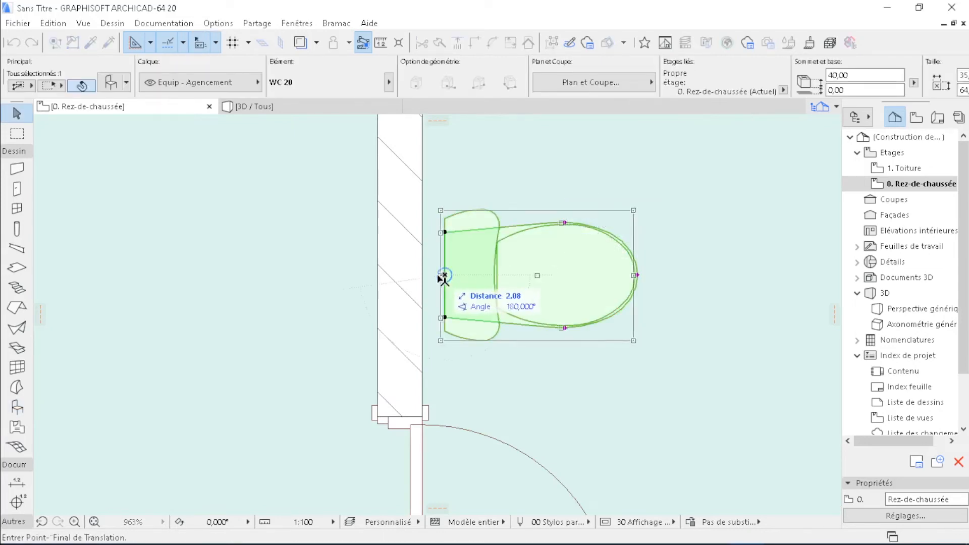
{"action": "left_click", "coordinate": [423, 275]}
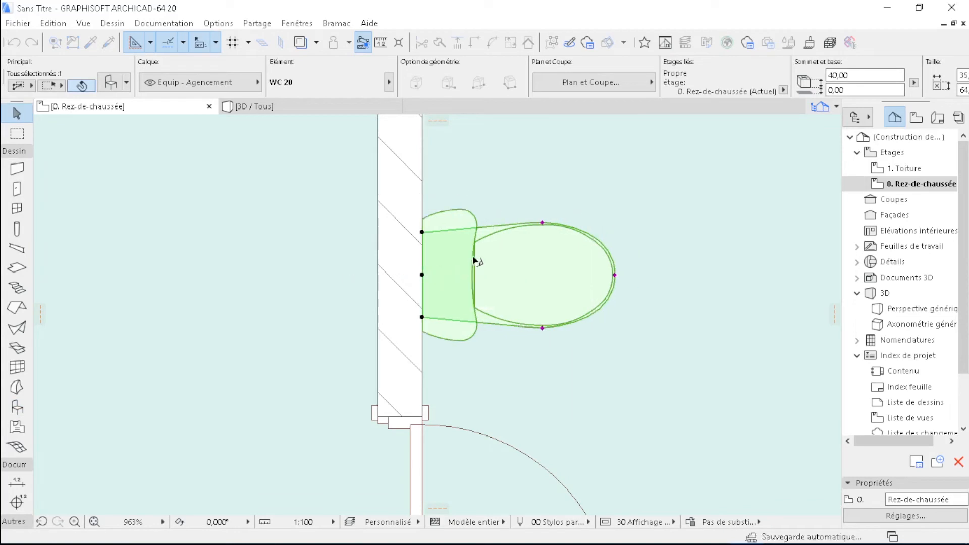
{"action": "scroll", "coordinate": [450, 237], "scroll_direction": "down", "scroll_amount": 9}
{"action": "scroll", "coordinate": [450, 235], "scroll_direction": "down", "scroll_amount": 1}
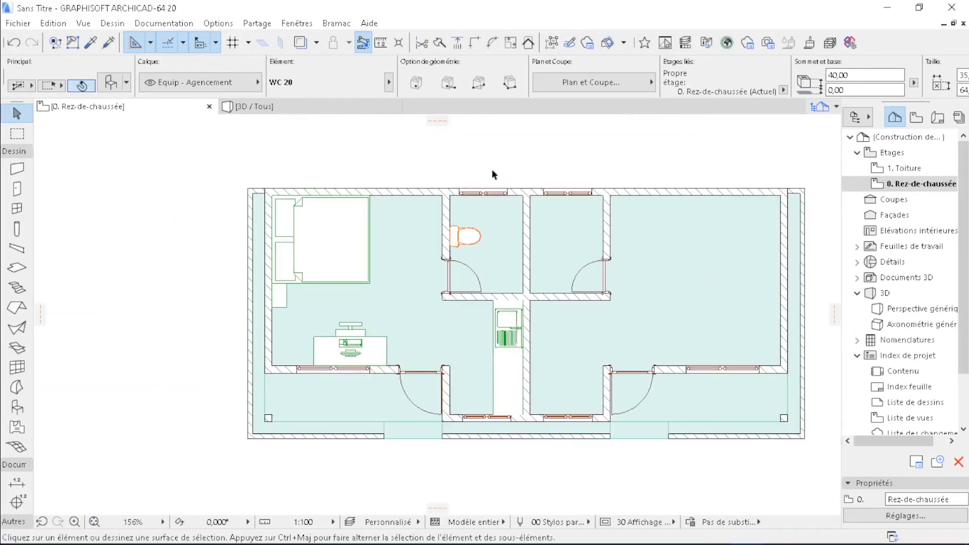
Choose the Lavabo 20 object from the Lavabos 20 folder under Sanitaires 20, using the Sur piédestal basin type
{"action": "left_click", "coordinate": [425, 150]}
{"action": "scroll", "coordinate": [496, 152], "scroll_direction": "up", "scroll_amount": 4}
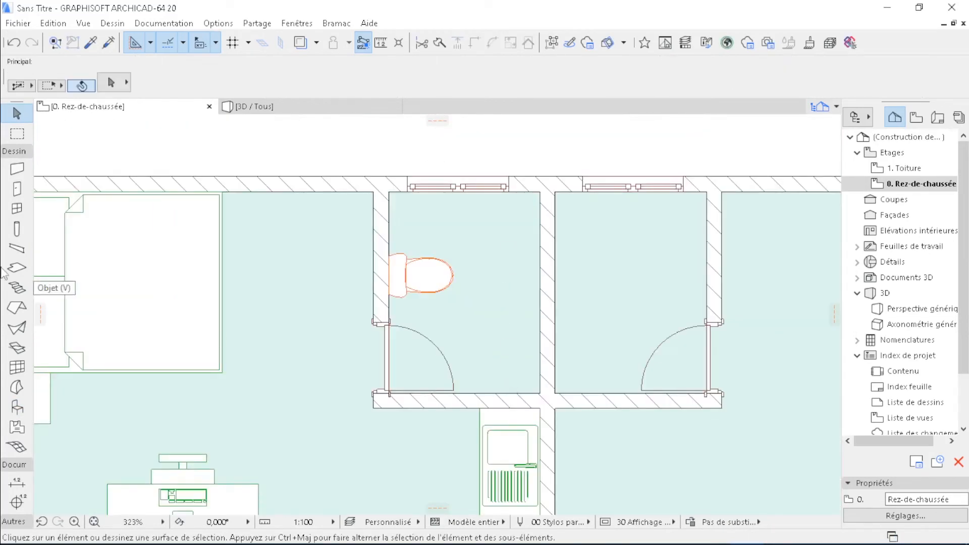
{"action": "left_click", "coordinate": [16, 407]}
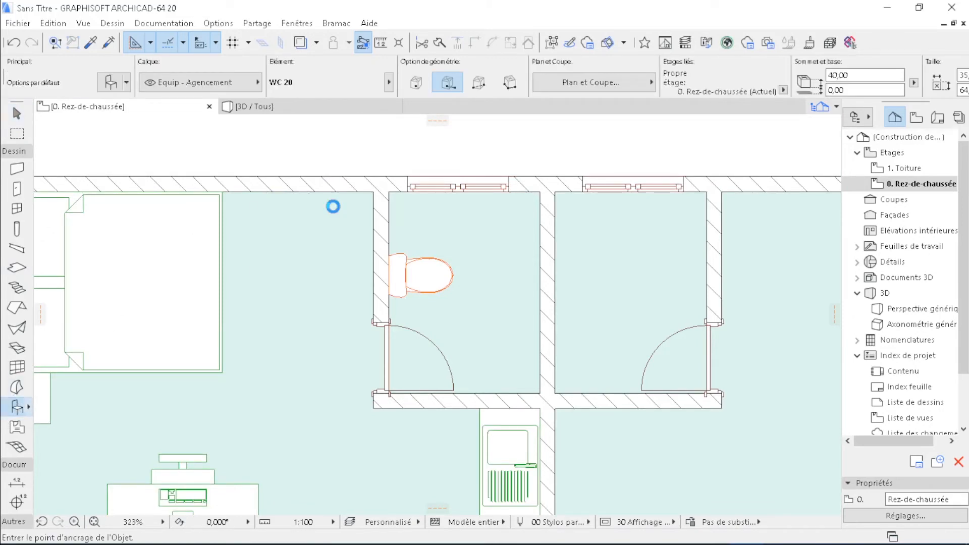
{"action": "key", "text": "ctrl+t"}
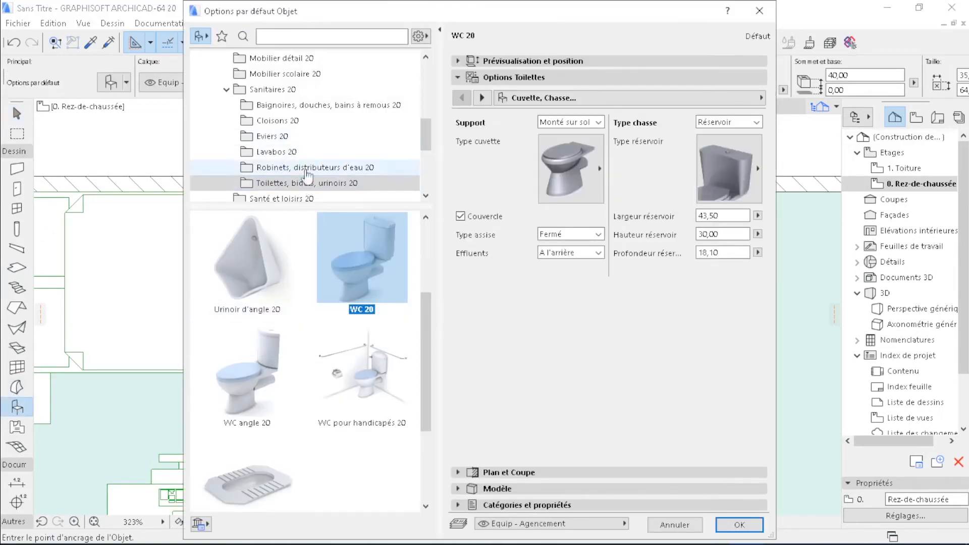
{"action": "left_click", "coordinate": [301, 152]}
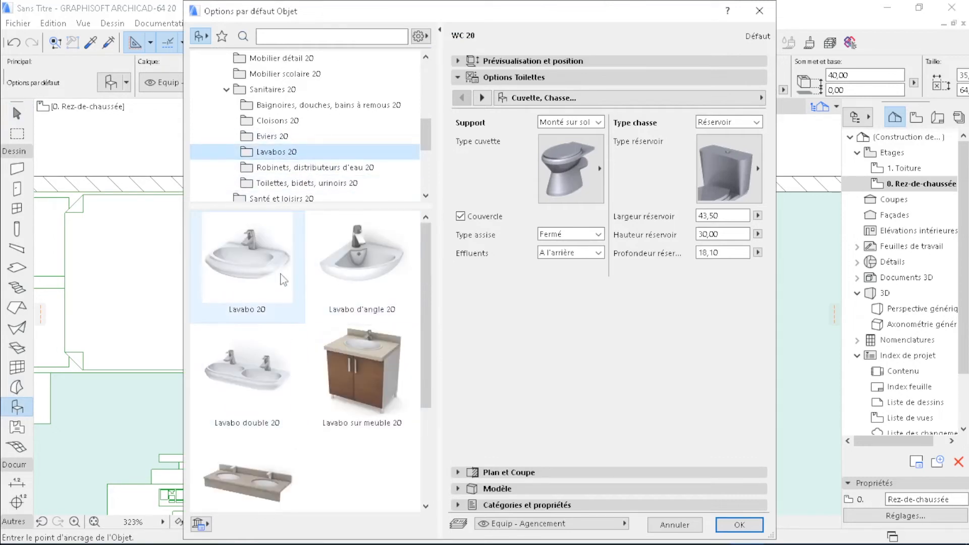
{"action": "left_click", "coordinate": [247, 260]}
{"action": "left_click", "coordinate": [615, 177]}
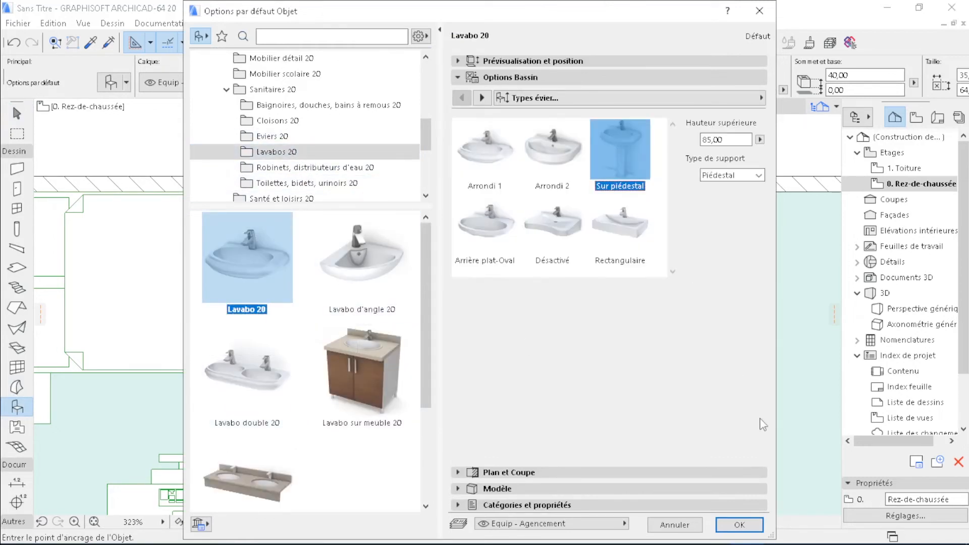
{"action": "left_click", "coordinate": [739, 525]}
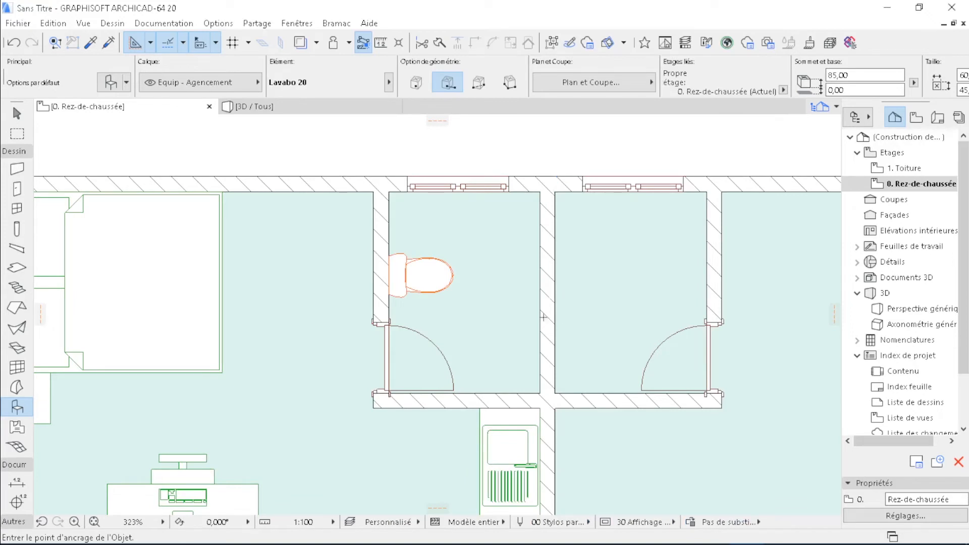
Place the washbasin in the bathroom with its back against the central partition, diagonally opposite the WC and facing the door
{"action": "scroll", "coordinate": [543, 317], "scroll_direction": "up", "scroll_amount": 2}
{"action": "left_click", "coordinate": [536, 333]}
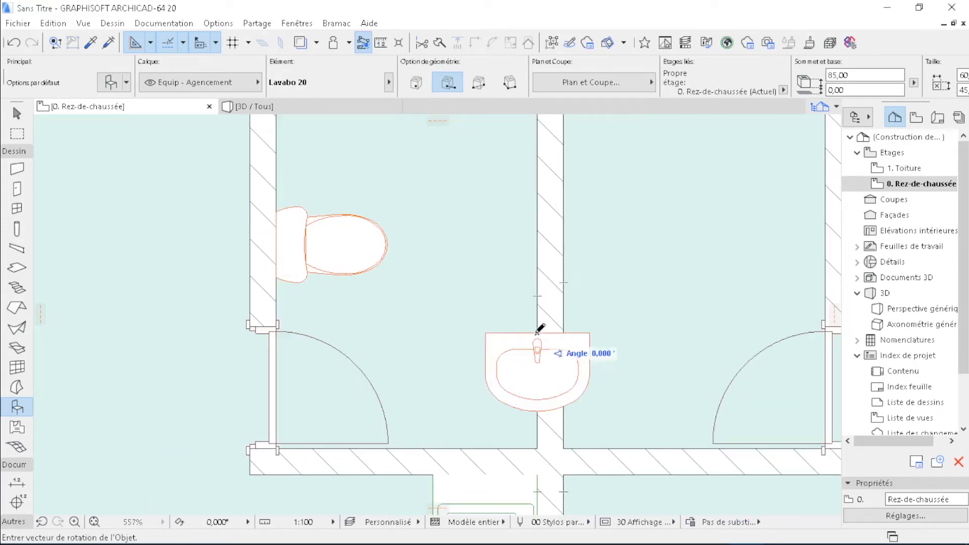
{"action": "left_click", "coordinate": [537, 401]}
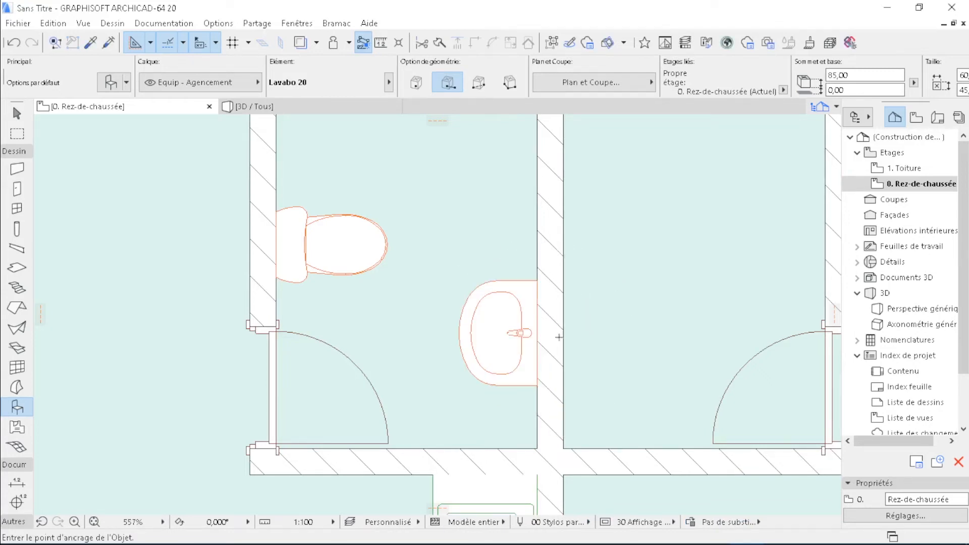
{"action": "scroll", "coordinate": [559, 338], "scroll_direction": "down", "scroll_amount": 3}
{"action": "scroll", "coordinate": [501, 352], "scroll_direction": "up", "scroll_amount": 3}
{"action": "key", "text": "Escape"}
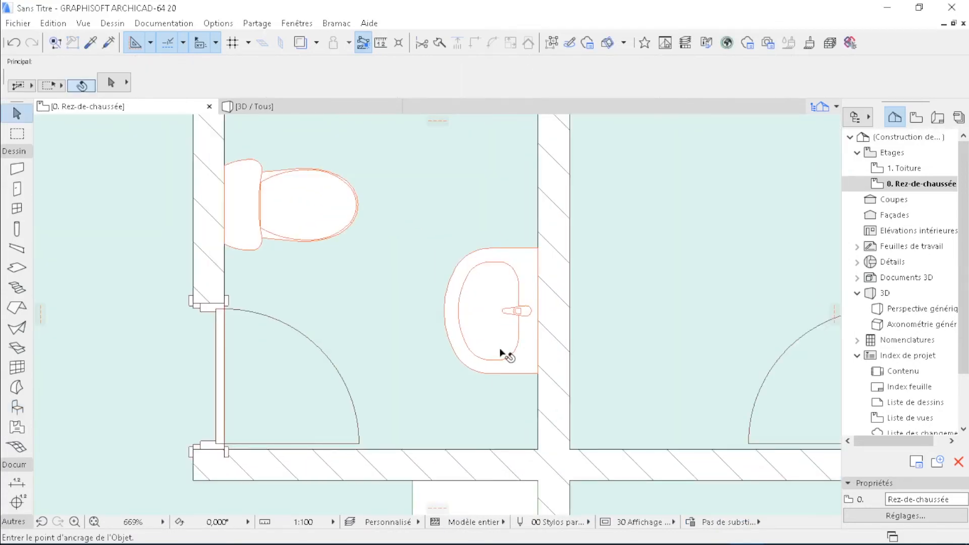
{"action": "scroll", "coordinate": [501, 353], "scroll_direction": "down", "scroll_amount": 4}
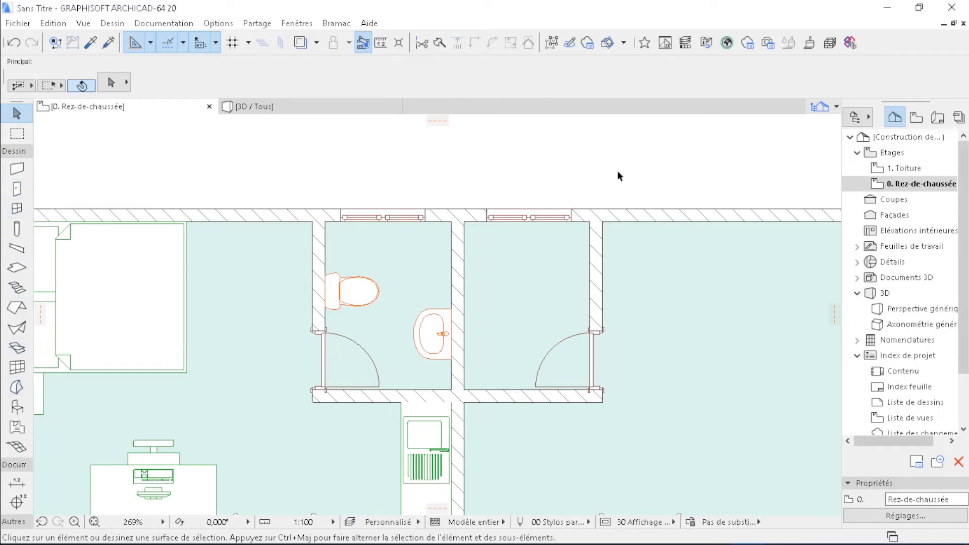
Choose the Cabine de douche 20 object from the Baignoires, douches, bains à remous 20 folder
{"action": "left_click", "coordinate": [16, 409]}
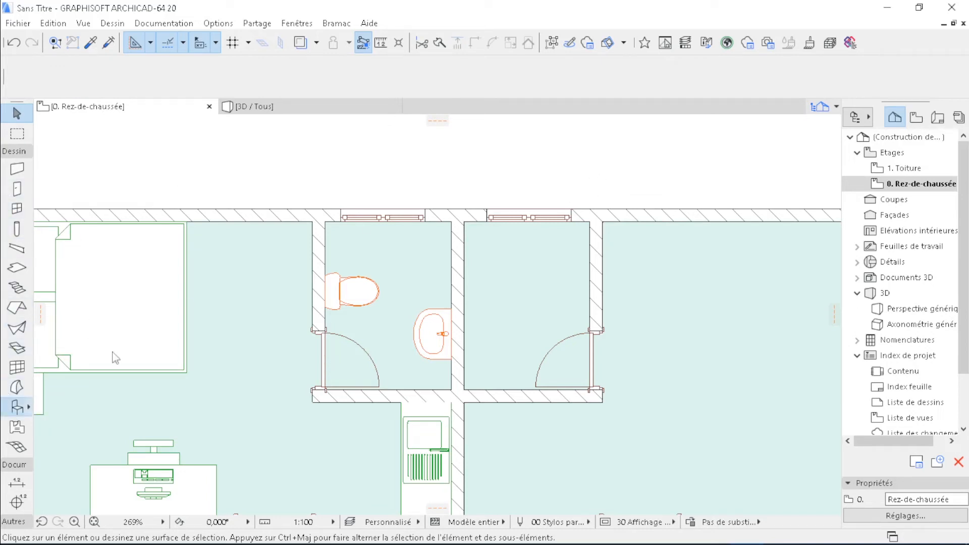
{"action": "key", "text": "ctrl+t"}
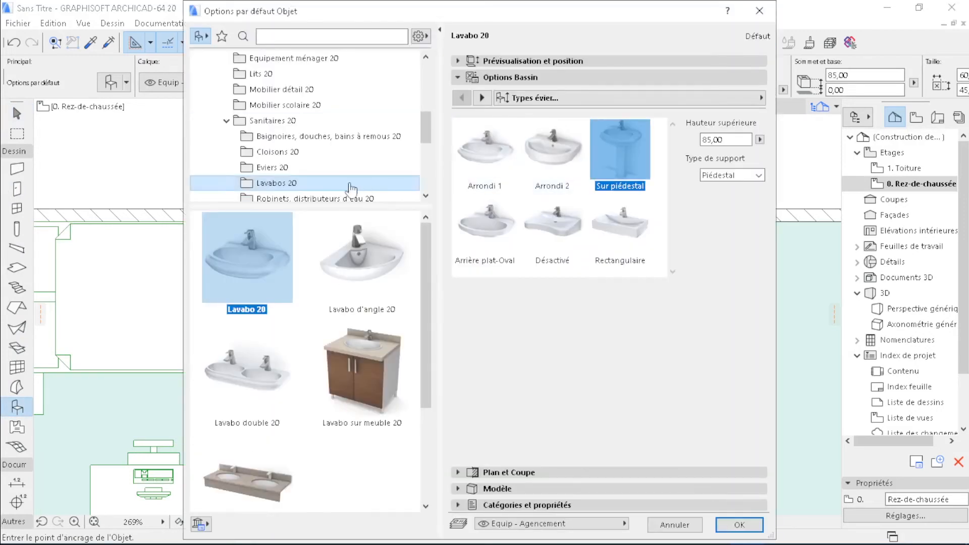
{"action": "left_click", "coordinate": [323, 136]}
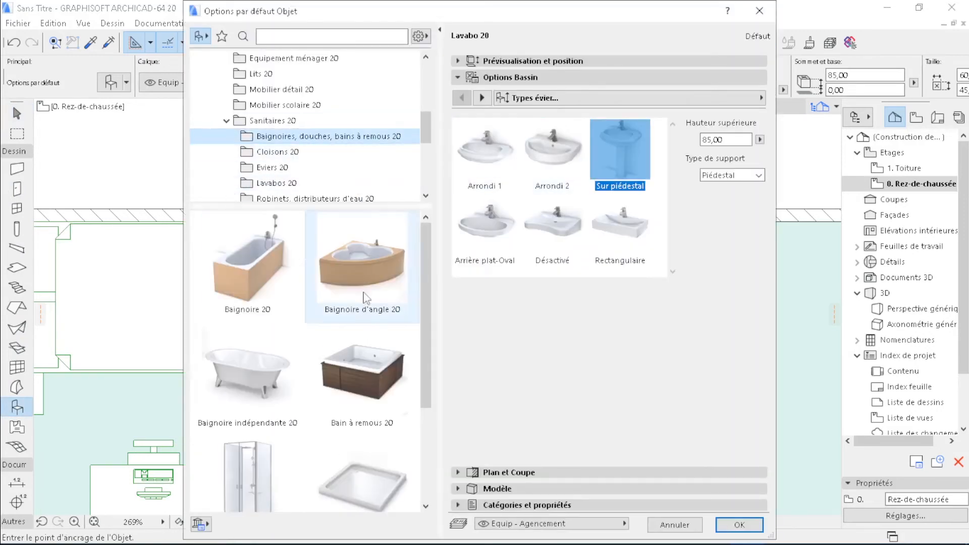
{"action": "scroll", "coordinate": [323, 404], "scroll_direction": "down", "scroll_amount": 2}
{"action": "left_click", "coordinate": [248, 372]}
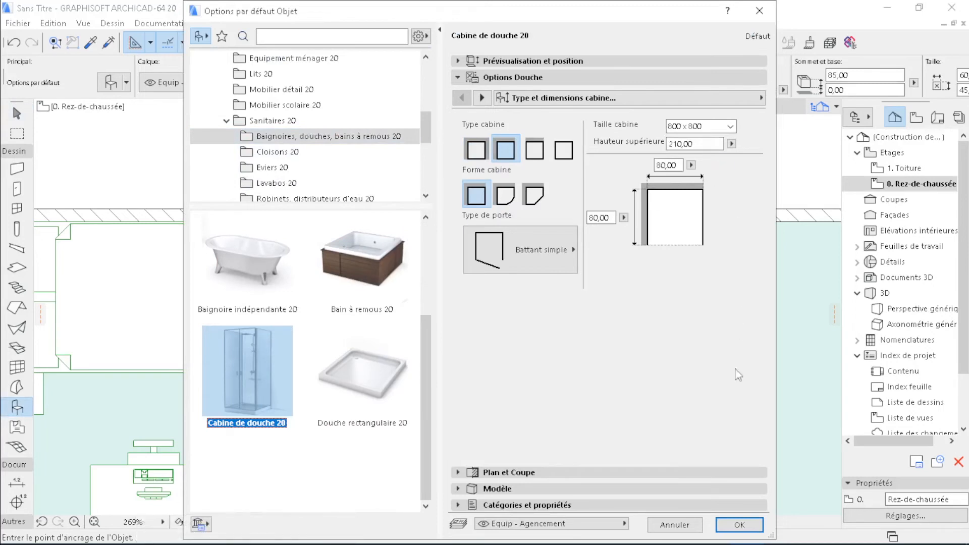
Set the shower cabin's width and depth to 70 each and accept the object settings
{"action": "left_click", "coordinate": [680, 165]}
{"action": "type", "text": "70"}
{"action": "key", "text": "Return"}
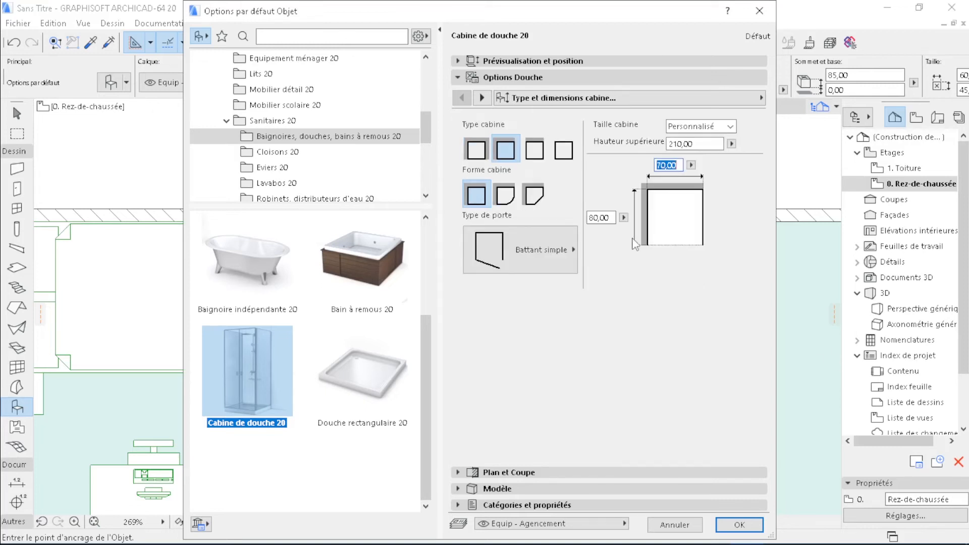
{"action": "key", "text": "Tab"}
{"action": "type", "text": "70"}
{"action": "key", "text": "Return"}
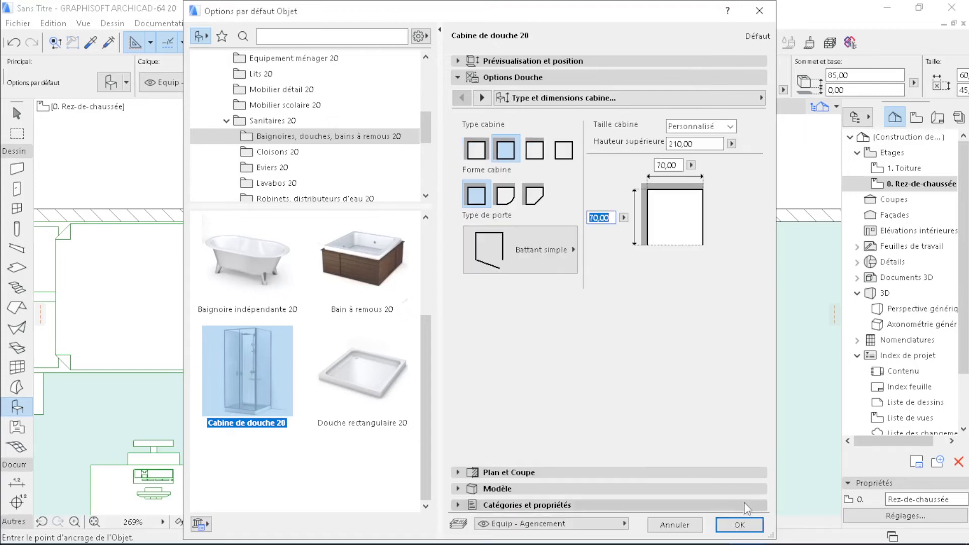
{"action": "left_click", "coordinate": [740, 525]}
Place the shower cabin unrotated, centred on the bathroom's inner corner between the rear wall and the central partition
{"action": "scroll", "coordinate": [418, 218], "scroll_direction": "up", "scroll_amount": 4}
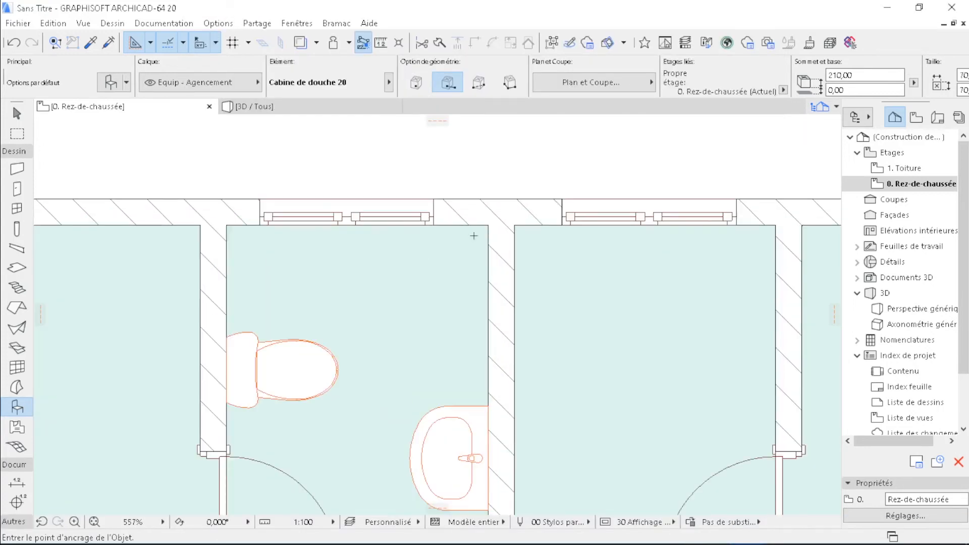
{"action": "left_click", "coordinate": [488, 226]}
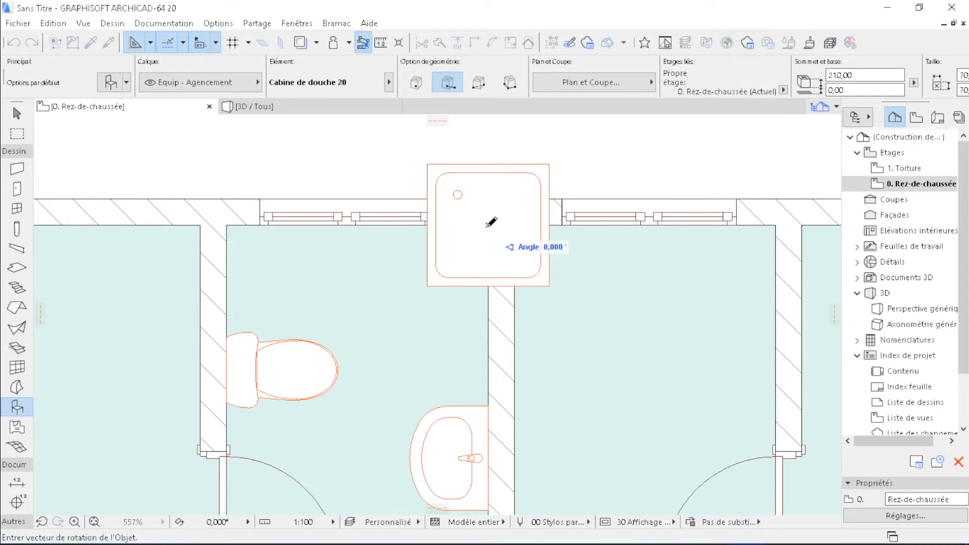
{"action": "left_click", "coordinate": [488, 225]}
{"action": "key", "text": "Escape"}
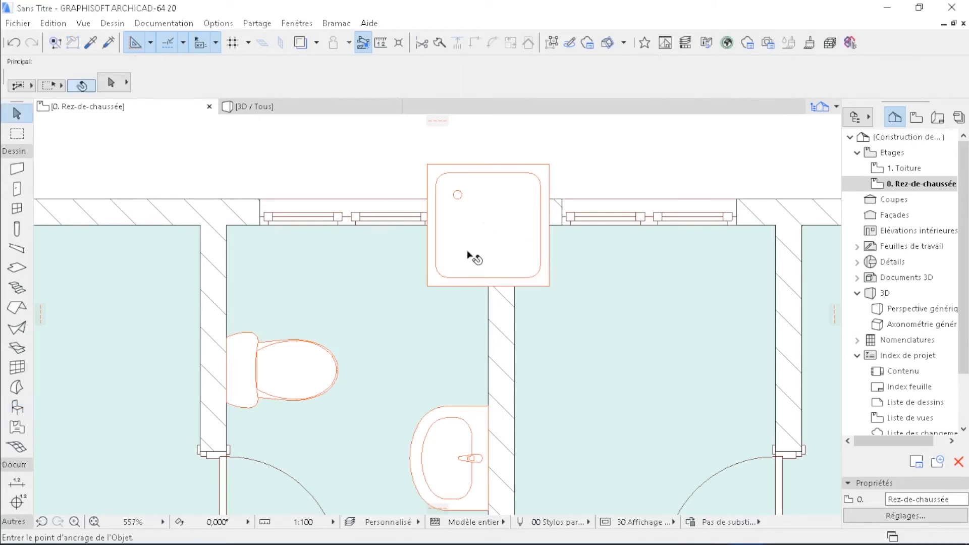
Move the shower cabin by its corner so it fits inside the bathroom corner between the rear wall and the central partition
{"action": "left_click", "coordinate": [469, 258]}
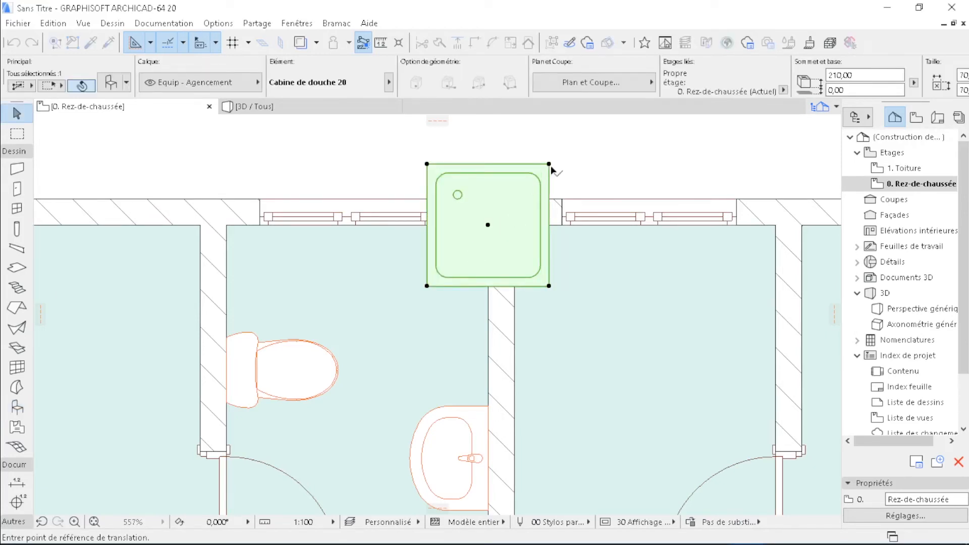
{"action": "left_click", "coordinate": [549, 164]}
{"action": "left_click", "coordinate": [459, 253]}
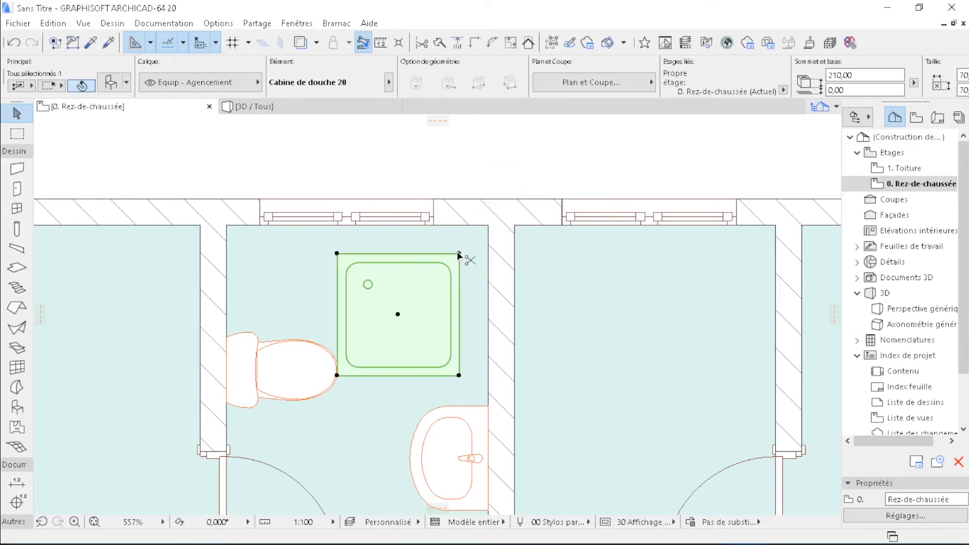
{"action": "left_click", "coordinate": [458, 254]}
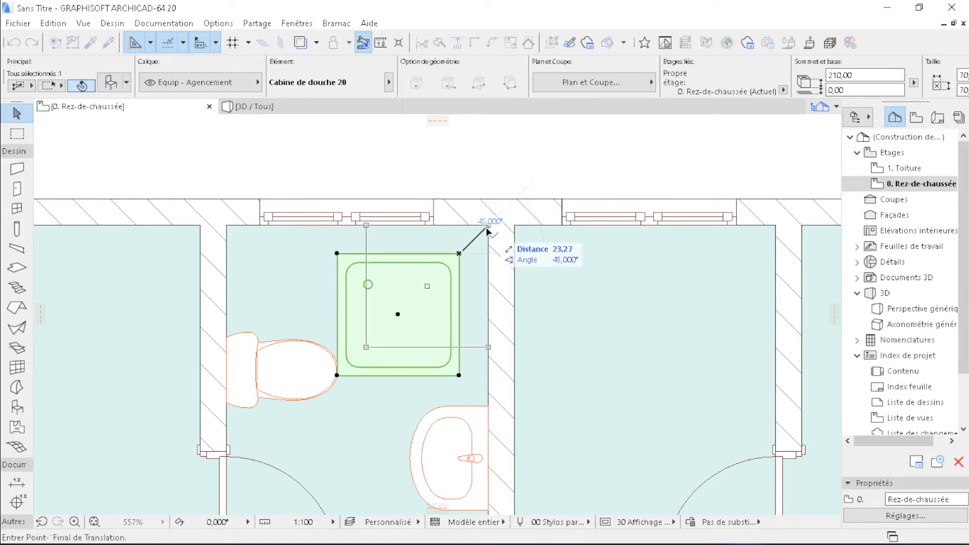
{"action": "left_click", "coordinate": [488, 226]}
{"action": "left_click", "coordinate": [520, 171]}
{"action": "scroll", "coordinate": [461, 165], "scroll_direction": "down", "scroll_amount": 5}
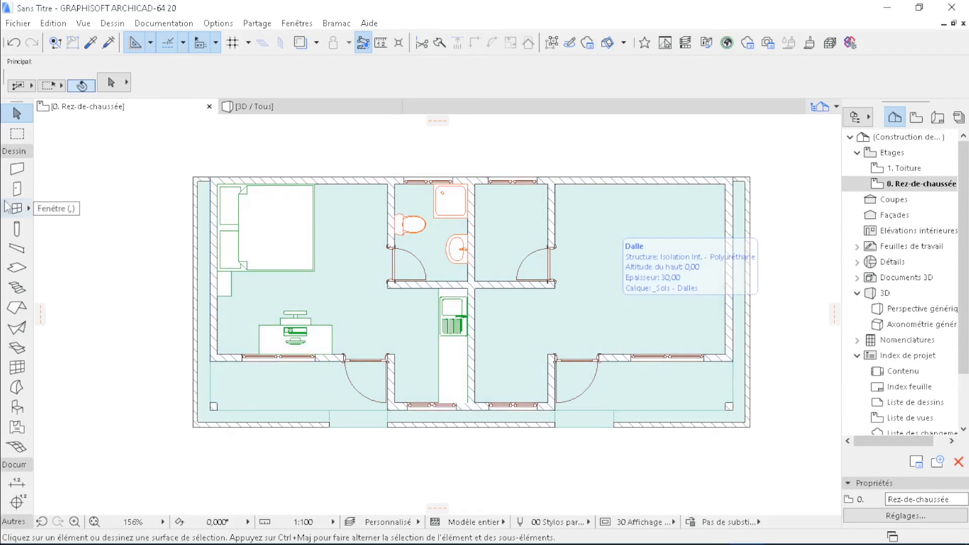
Select all furniture and fixture objects and mirror a copy of them about the centreline of the central partition into the other dwelling half
{"action": "left_click", "coordinate": [16, 409]}
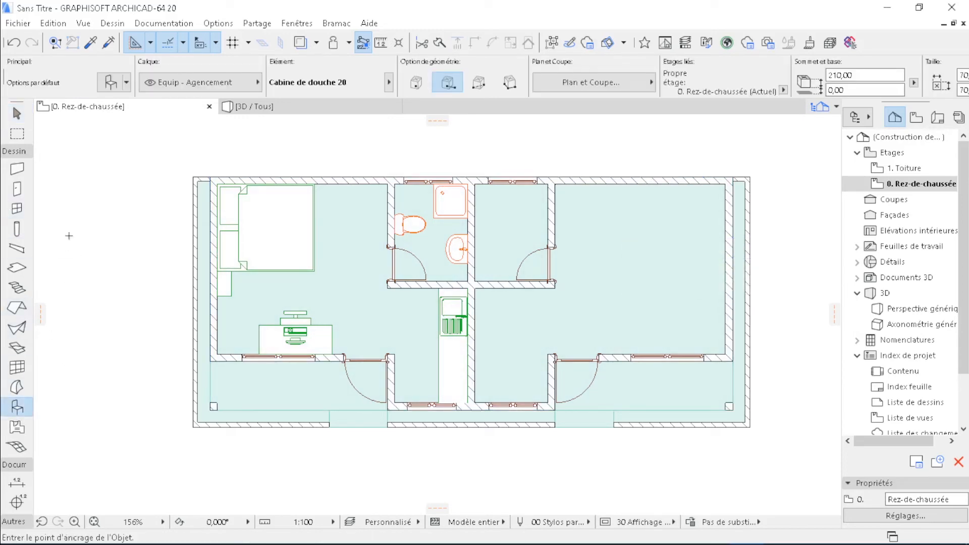
{"action": "key", "text": "ctrl+a"}
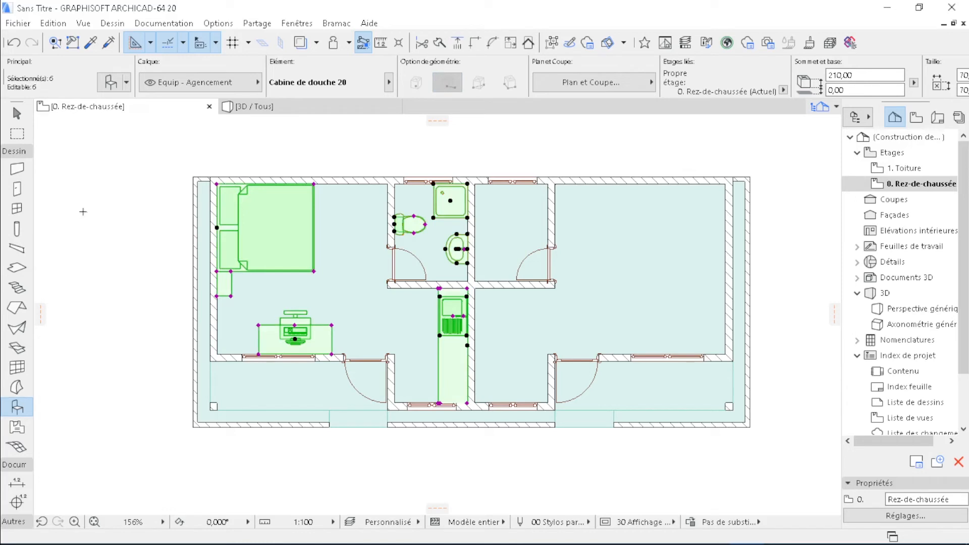
{"action": "scroll", "coordinate": [342, 357], "scroll_direction": "down", "scroll_amount": 1}
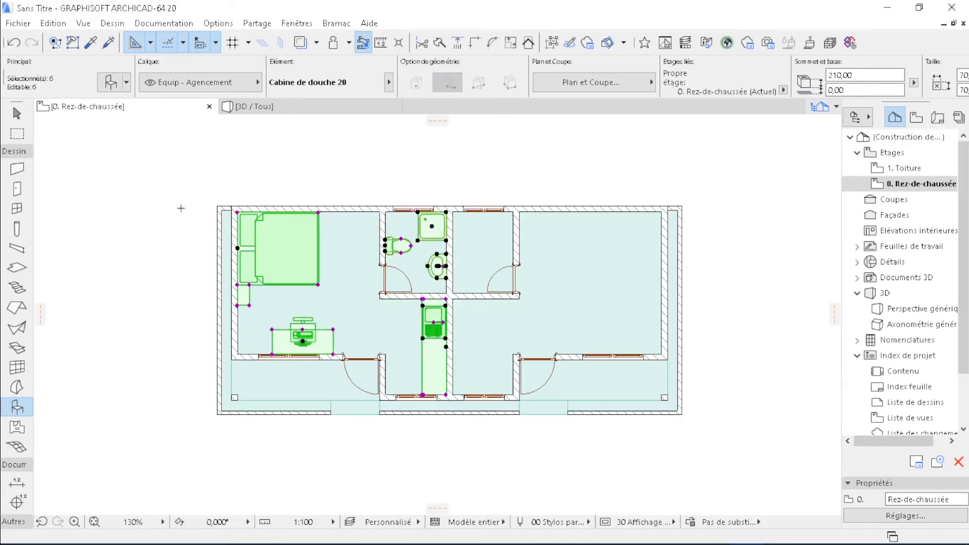
{"action": "right_click", "coordinate": [182, 176]}
{"action": "mouse_move", "coordinate": [397, 341]}
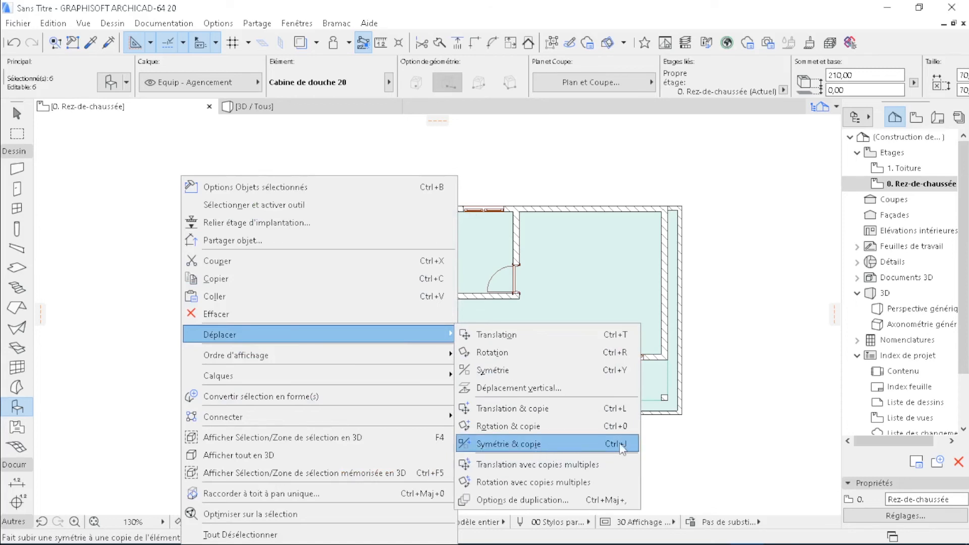
{"action": "left_click", "coordinate": [510, 444]}
{"action": "scroll", "coordinate": [468, 305], "scroll_direction": "up", "scroll_amount": 6}
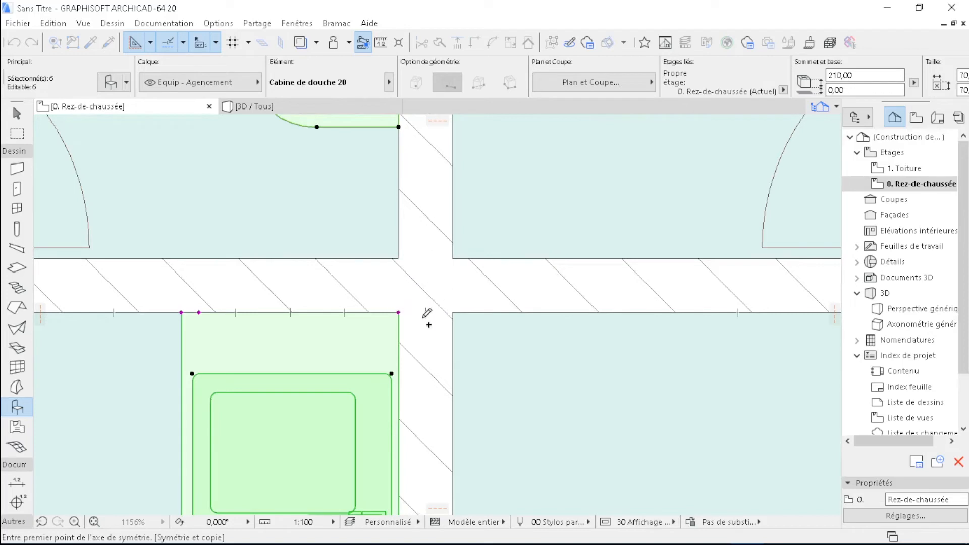
{"action": "left_click", "coordinate": [425, 313]}
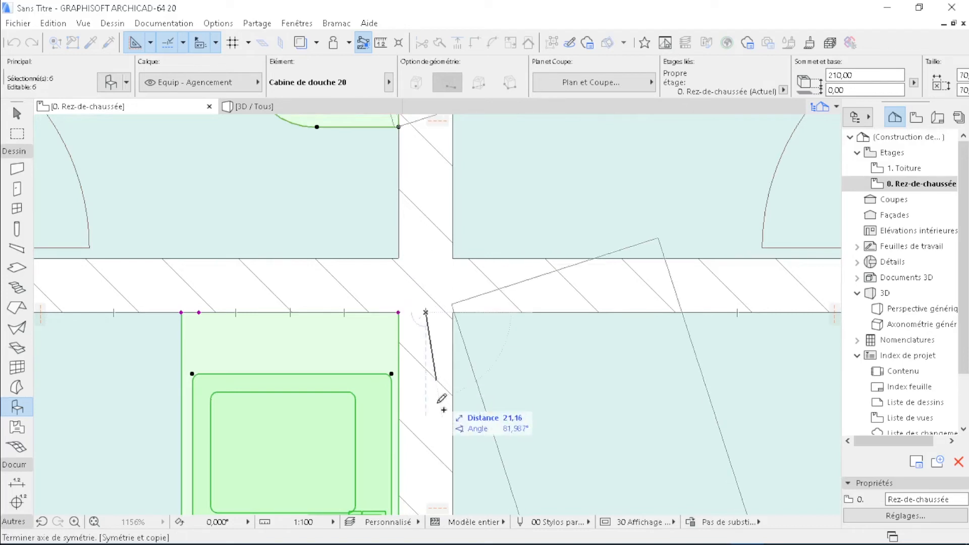
{"action": "left_click", "coordinate": [427, 437]}
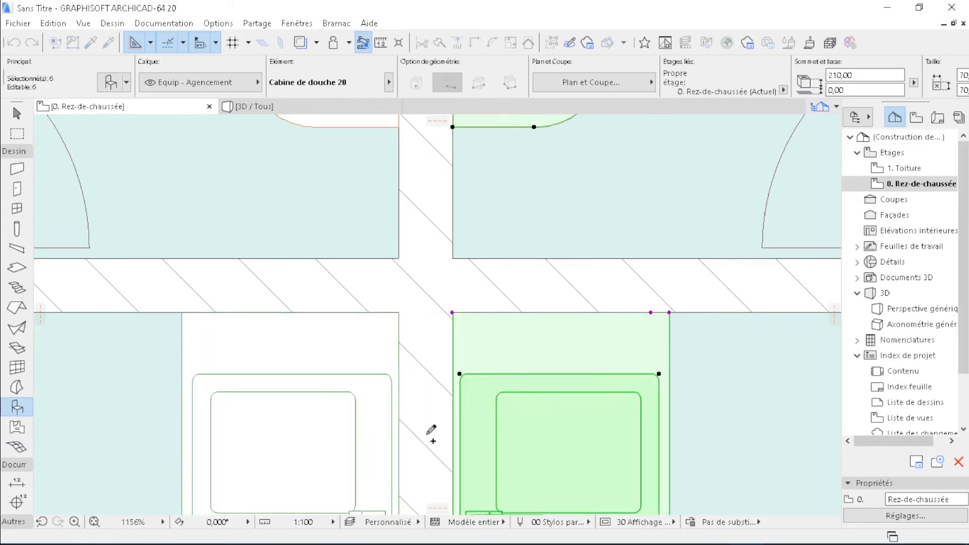
{"action": "scroll", "coordinate": [414, 273], "scroll_direction": "down", "scroll_amount": 5}
{"action": "scroll", "coordinate": [413, 273], "scroll_direction": "down", "scroll_amount": 2}
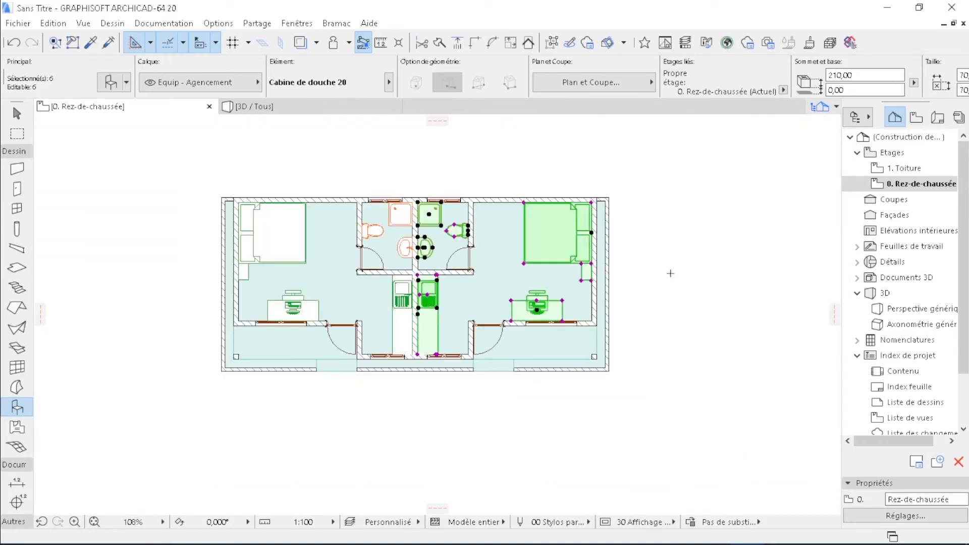
Hide the roof's layer, _Toits - Toitures, in the 3D view of the house
{"action": "left_click", "coordinate": [252, 106]}
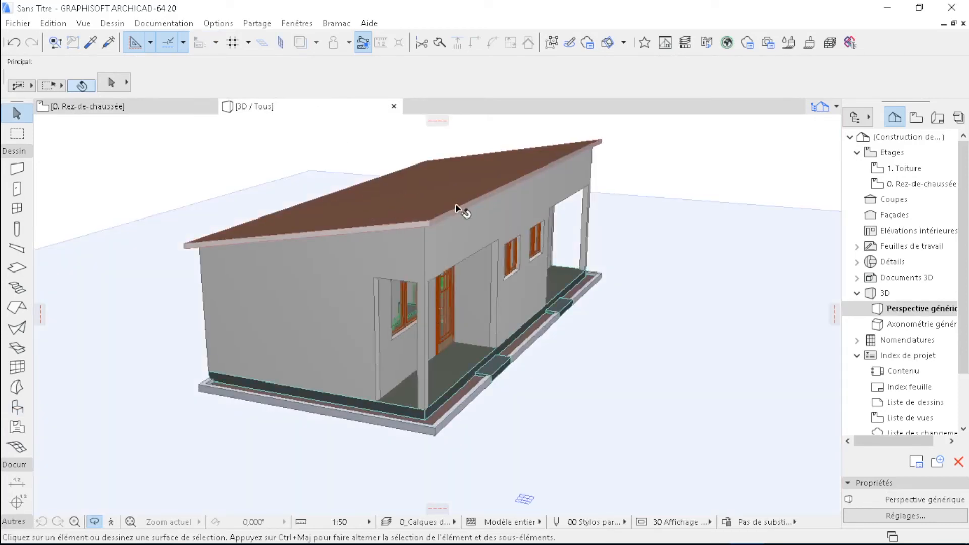
{"action": "left_click", "coordinate": [412, 218]}
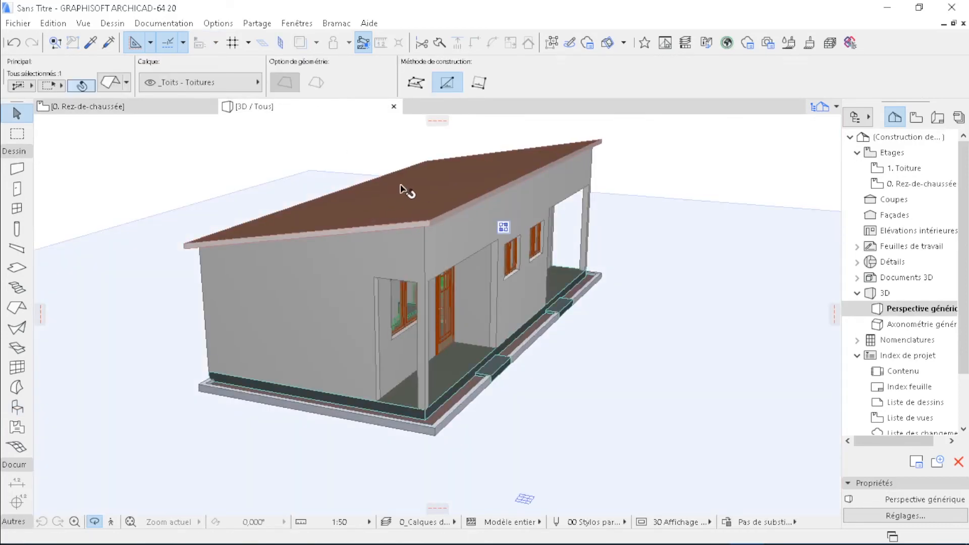
{"action": "right_click", "coordinate": [274, 160]}
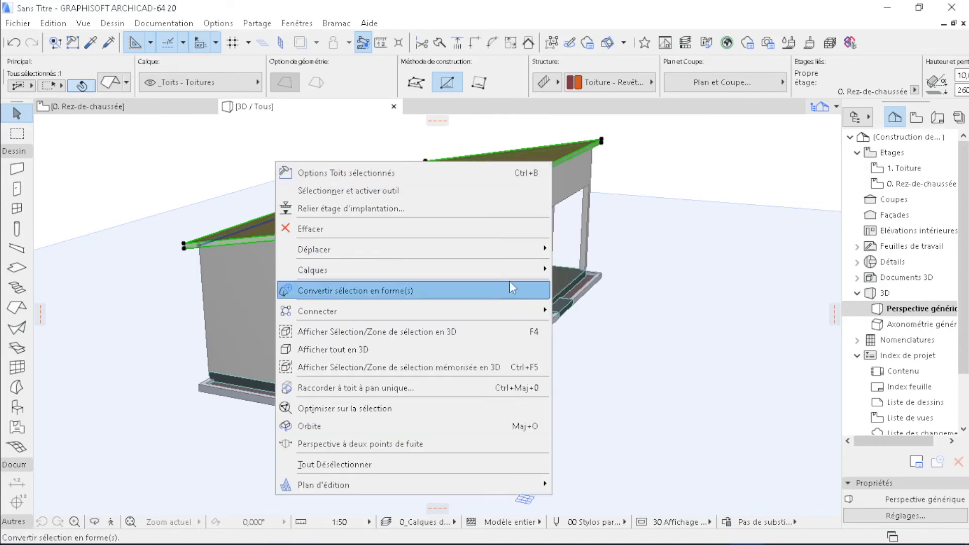
{"action": "mouse_move", "coordinate": [538, 270]}
{"action": "left_click", "coordinate": [606, 287]}
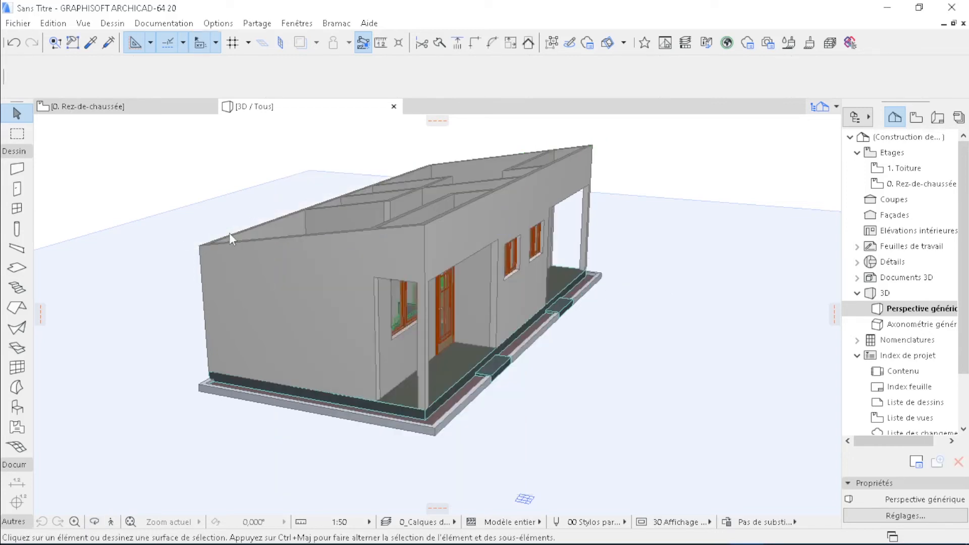
Examine the furnished interior of both dwellings in 3D, covering the bedrooms, desks, kitchen units and bathrooms
{"action": "left_click", "coordinate": [94, 521]}
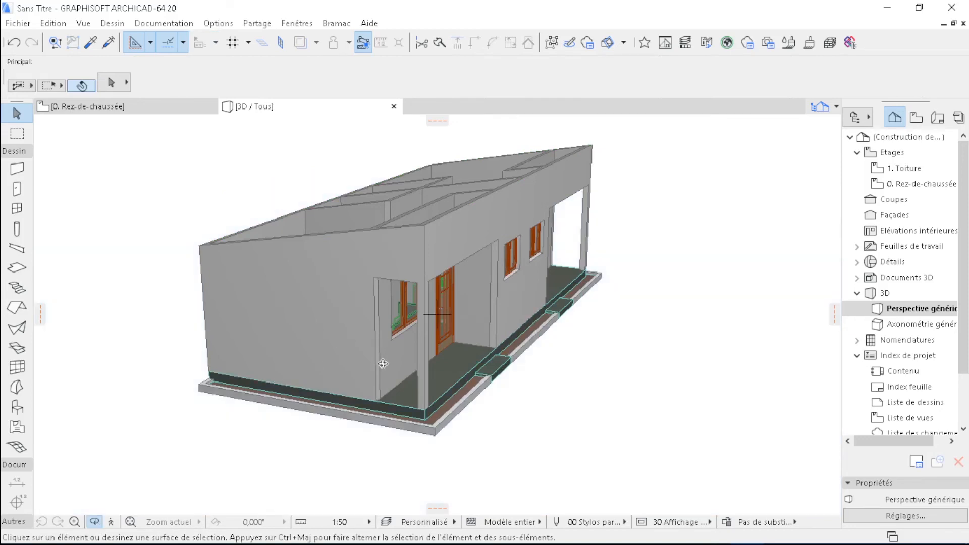
{"action": "left_click_drag", "start_coordinate": [400, 382], "coordinate": [388, 310]}
{"action": "left_click_drag", "start_coordinate": [299, 348], "coordinate": [364, 244]}
{"action": "scroll", "coordinate": [457, 241], "scroll_direction": "up", "scroll_amount": 3}
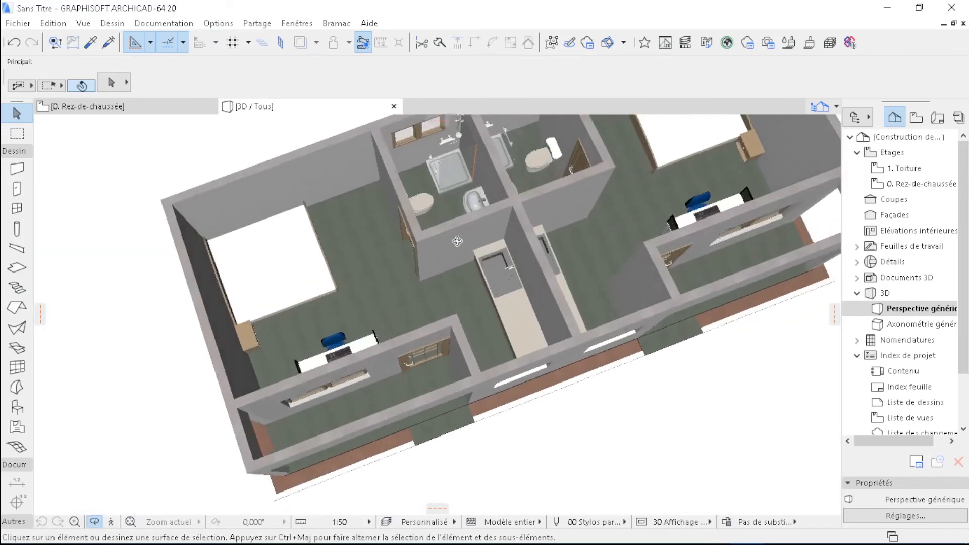
{"action": "scroll", "coordinate": [458, 242], "scroll_direction": "up", "scroll_amount": 2}
{"action": "scroll", "coordinate": [231, 315], "scroll_direction": "up", "scroll_amount": 2}
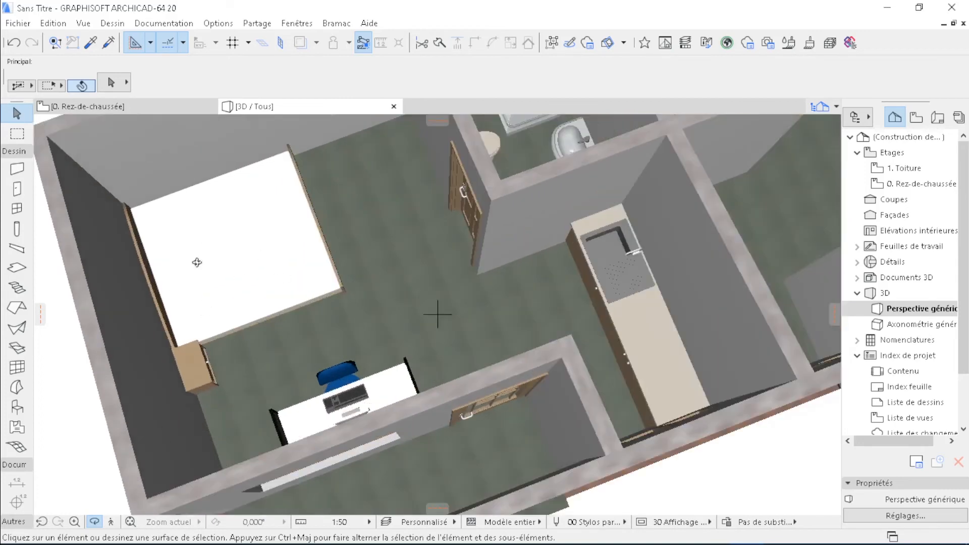
{"action": "left_click_drag", "start_coordinate": [234, 354], "coordinate": [478, 374]}
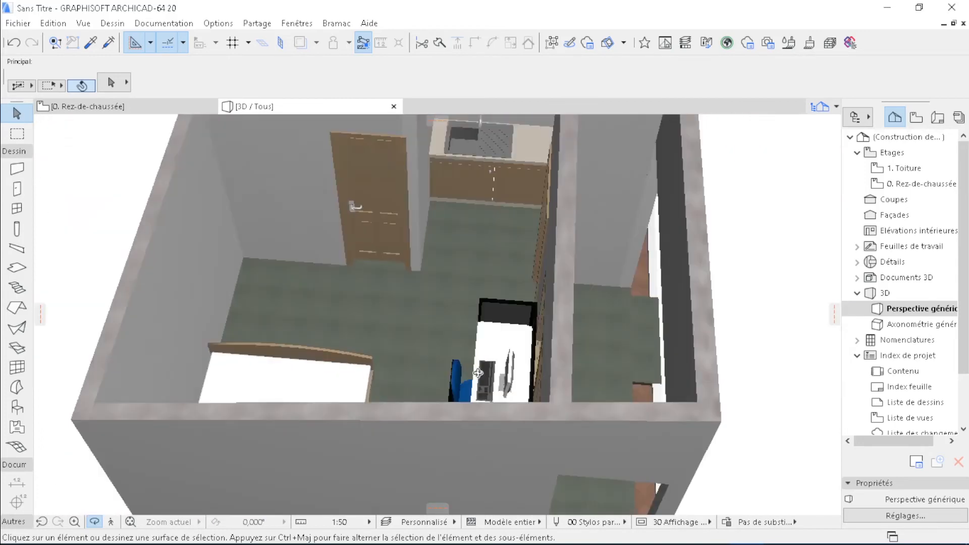
{"action": "left_click_drag", "start_coordinate": [482, 143], "coordinate": [559, 251]}
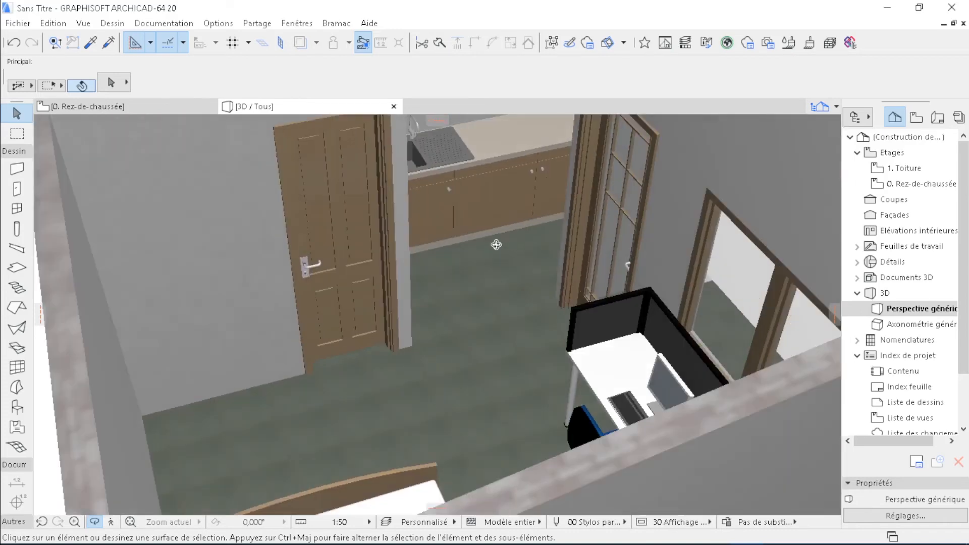
{"action": "left_click_drag", "start_coordinate": [499, 271], "coordinate": [444, 122]}
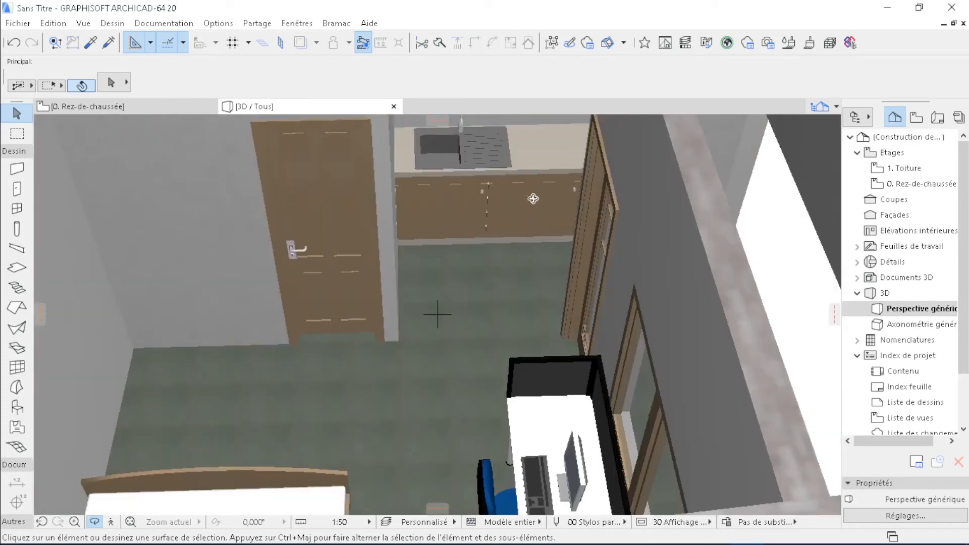
{"action": "left_click_drag", "start_coordinate": [521, 220], "coordinate": [582, 253]}
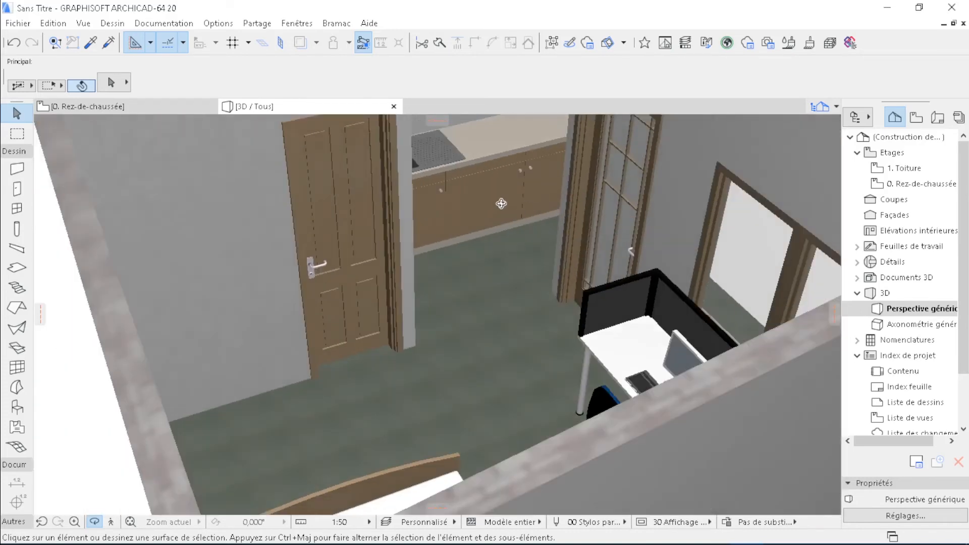
{"action": "scroll", "coordinate": [449, 281], "scroll_direction": "down", "scroll_amount": 10}
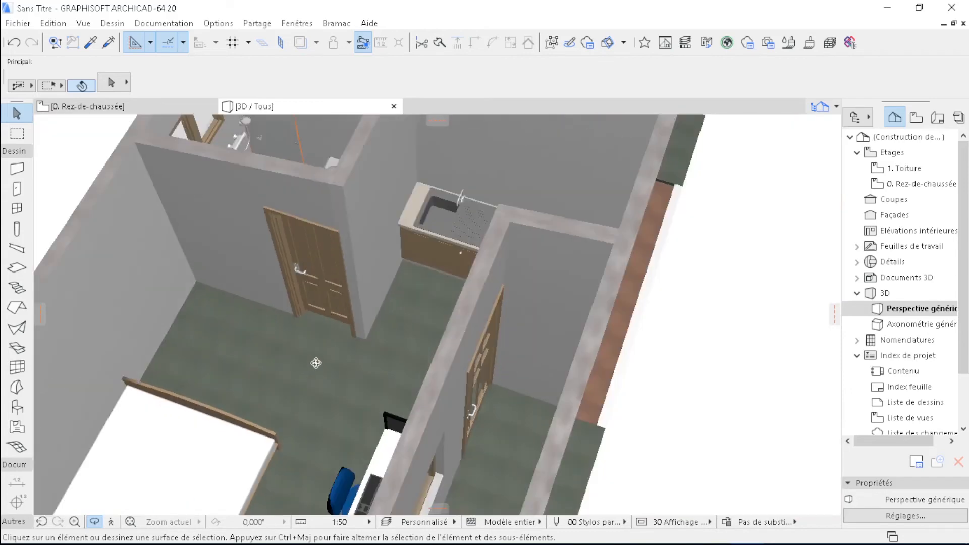
{"action": "scroll", "coordinate": [429, 341], "scroll_direction": "up", "scroll_amount": 8}
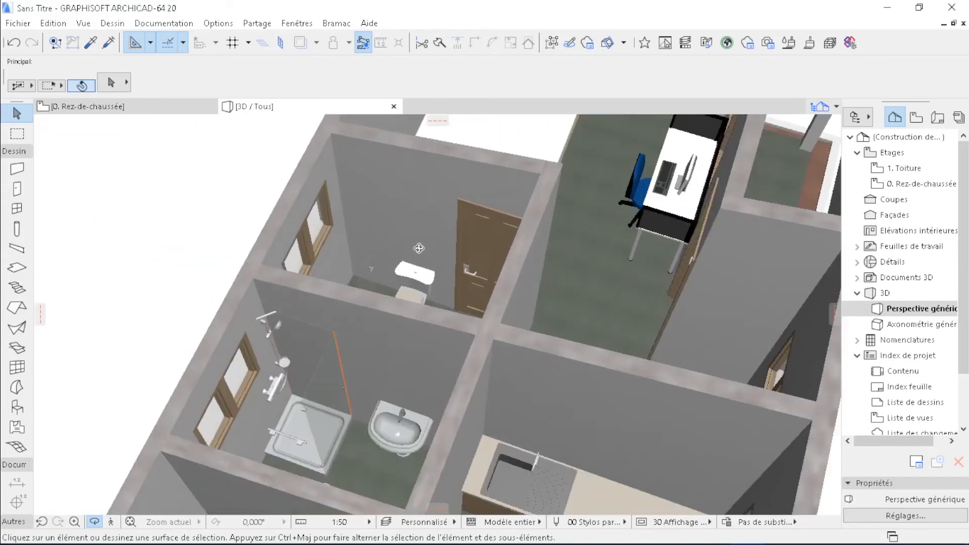
{"action": "left_click_drag", "start_coordinate": [419, 248], "coordinate": [464, 380]}
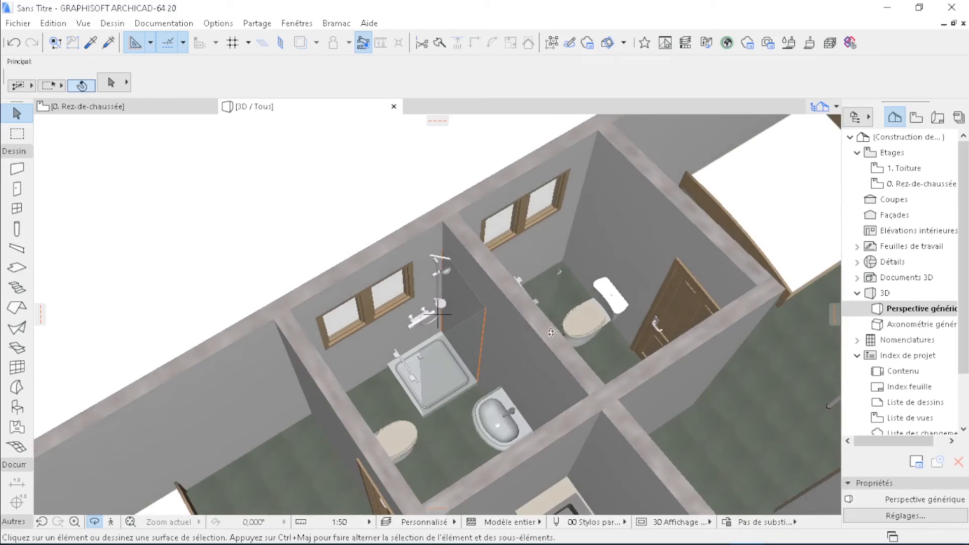
{"action": "scroll", "coordinate": [409, 318], "scroll_direction": "down", "scroll_amount": 10}
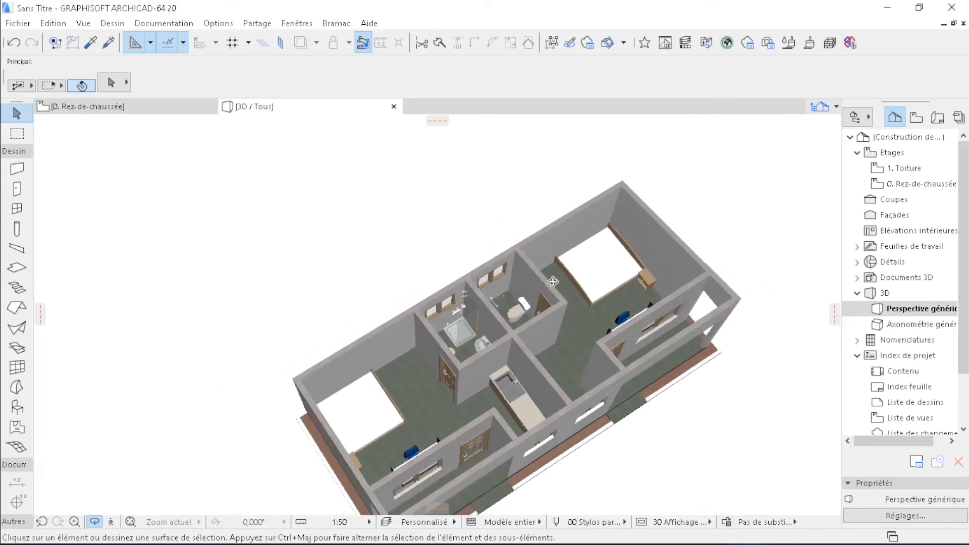
{"action": "scroll", "coordinate": [655, 458], "scroll_direction": "up", "scroll_amount": 3}
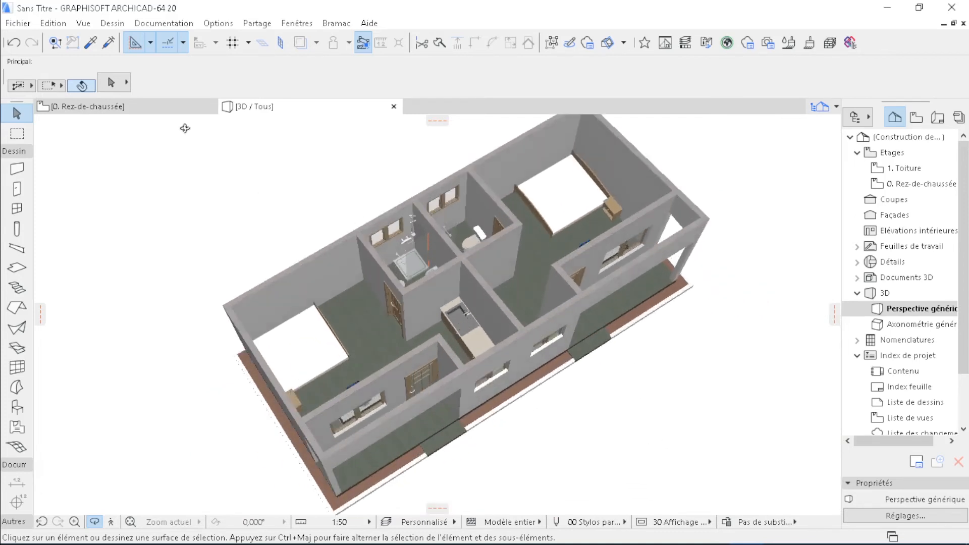
Return to the Rez-de-chaussée floor plan and open the default settings of the Object tool
{"action": "left_click", "coordinate": [182, 107]}
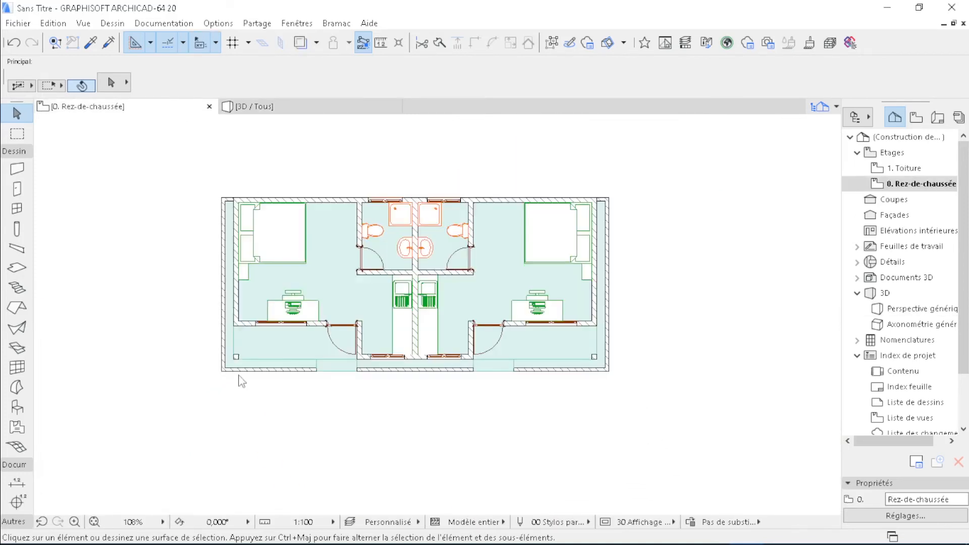
{"action": "scroll", "coordinate": [297, 374], "scroll_direction": "up", "scroll_amount": 5}
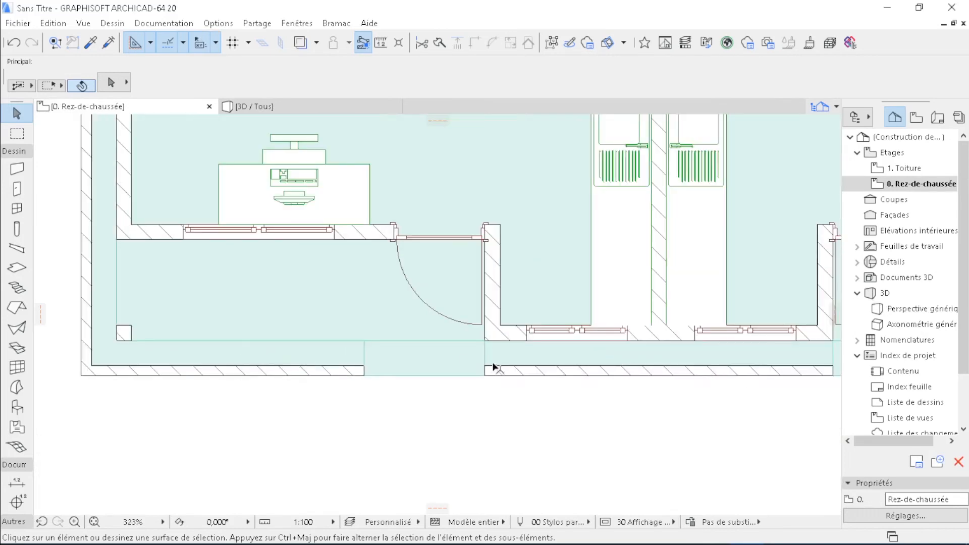
{"action": "scroll", "coordinate": [495, 367], "scroll_direction": "down", "scroll_amount": 3}
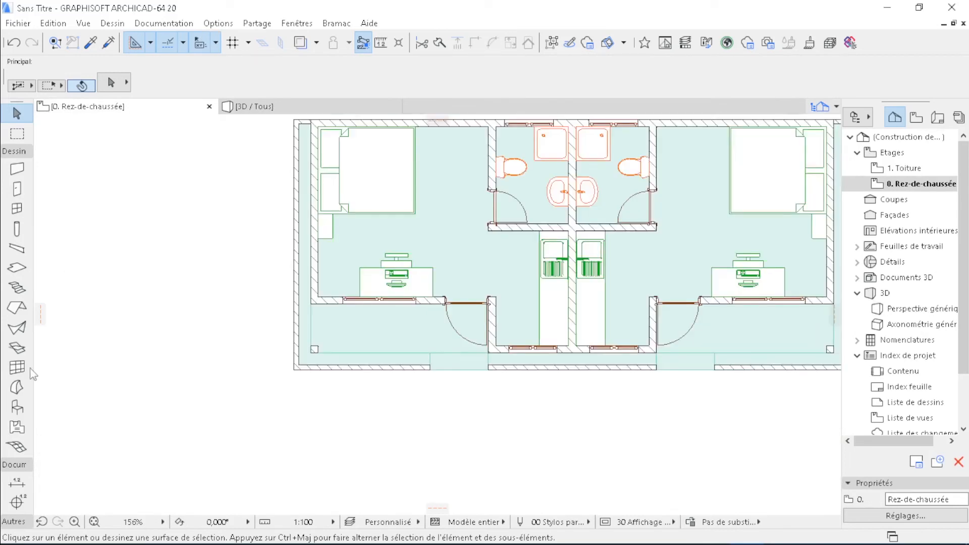
{"action": "left_click", "coordinate": [15, 407]}
{"action": "key", "text": "ctrl+t"}
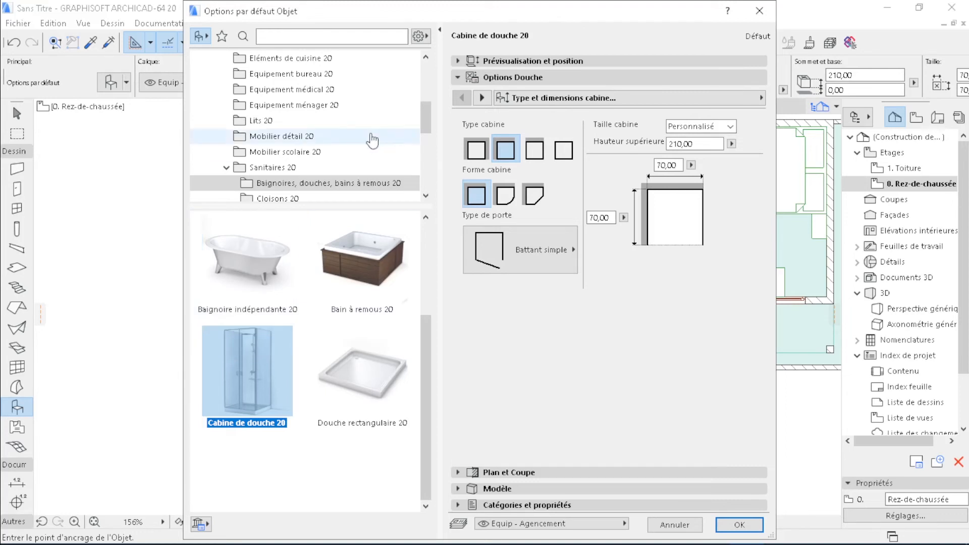
Choose the Cadre avec panneaux 20 railing from the library folder 1.4 Eléments de construction 20, Barrières et rampes 20
{"action": "scroll", "coordinate": [368, 174], "scroll_direction": "up", "scroll_amount": 4}
{"action": "scroll", "coordinate": [352, 142], "scroll_direction": "down", "scroll_amount": 2}
{"action": "scroll", "coordinate": [313, 136], "scroll_direction": "down", "scroll_amount": 4}
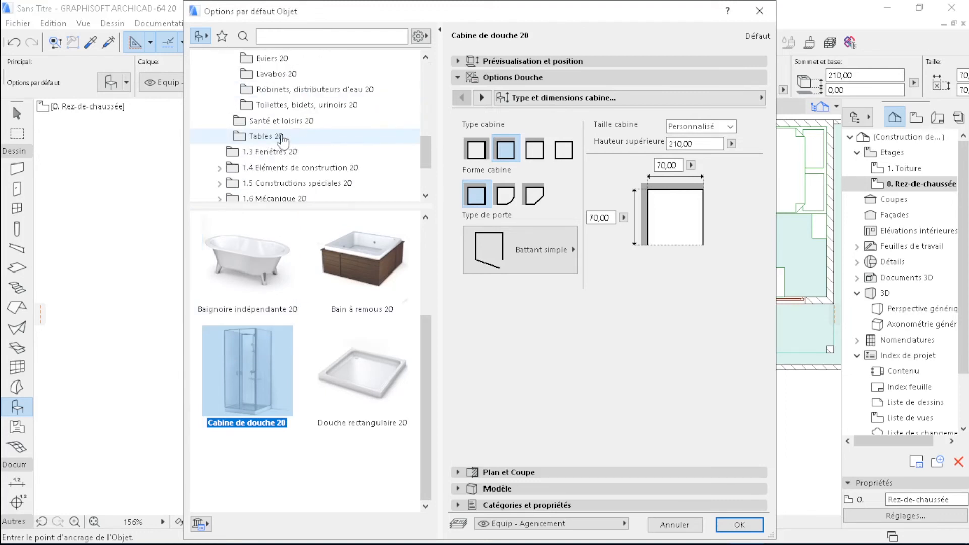
{"action": "left_click", "coordinate": [253, 171]}
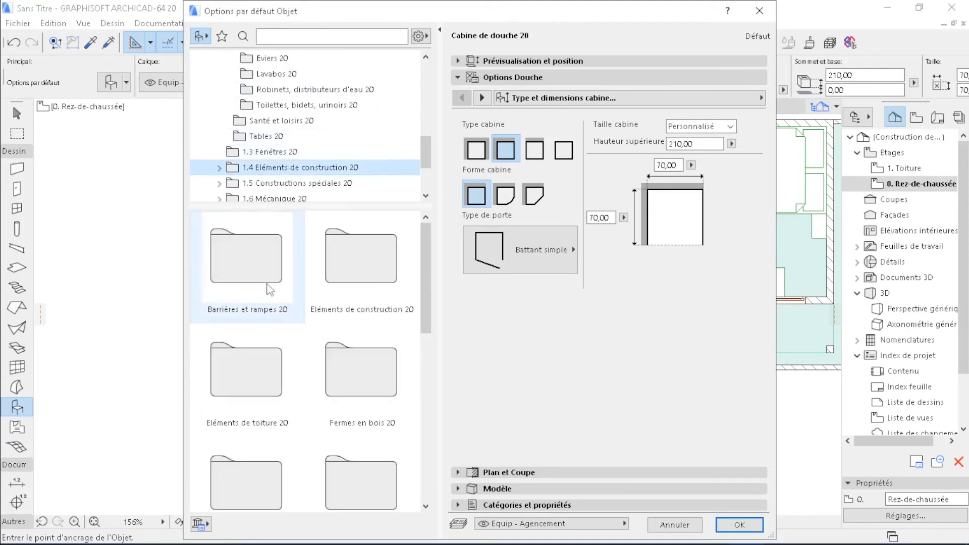
{"action": "double_click", "coordinate": [268, 293]}
{"action": "scroll", "coordinate": [276, 298], "scroll_direction": "down", "scroll_amount": 6}
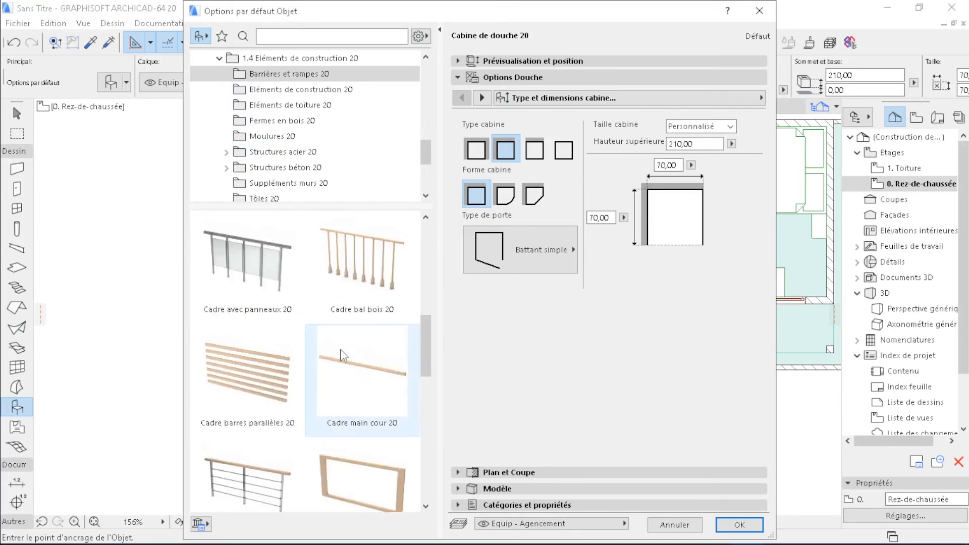
{"action": "scroll", "coordinate": [303, 365], "scroll_direction": "down", "scroll_amount": 2}
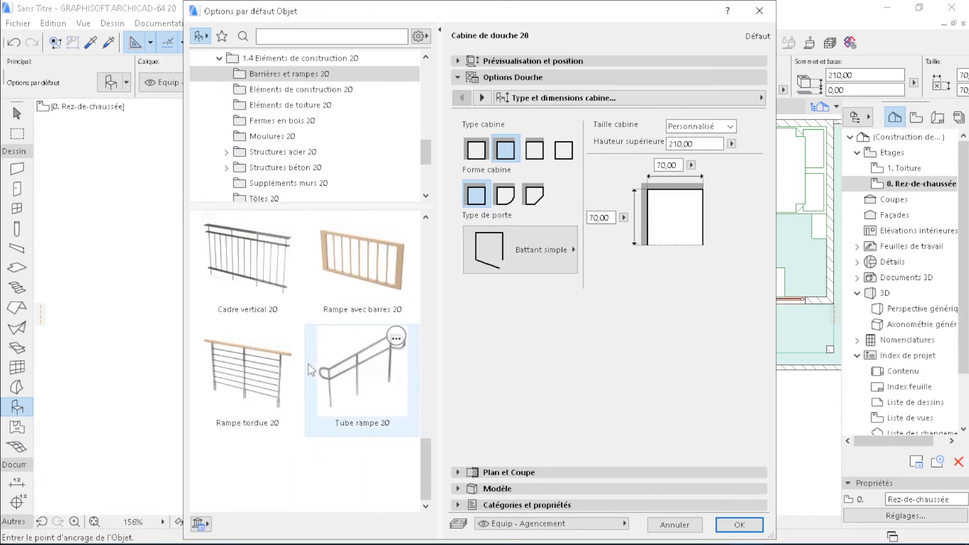
{"action": "scroll", "coordinate": [305, 322], "scroll_direction": "up", "scroll_amount": 2}
{"action": "scroll", "coordinate": [333, 346], "scroll_direction": "up", "scroll_amount": 2}
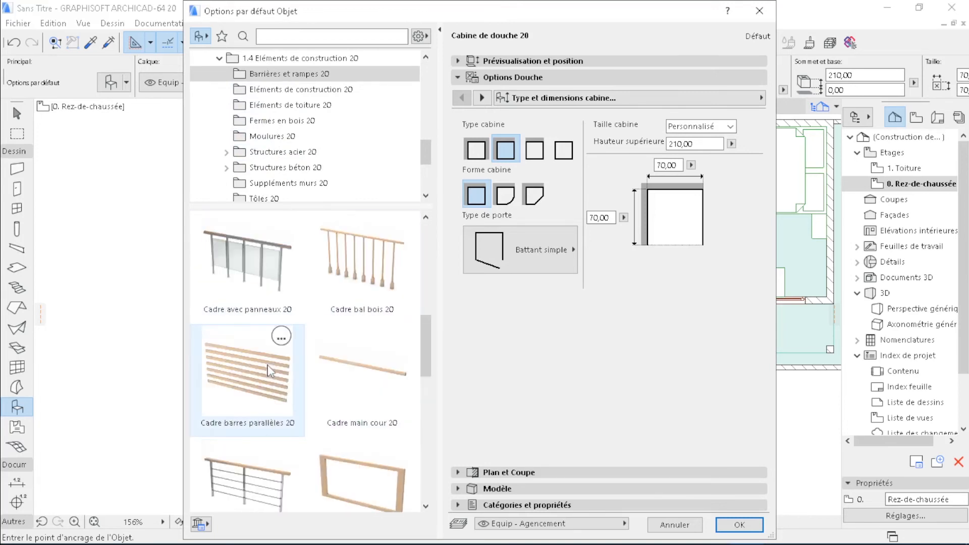
{"action": "left_click", "coordinate": [279, 273]}
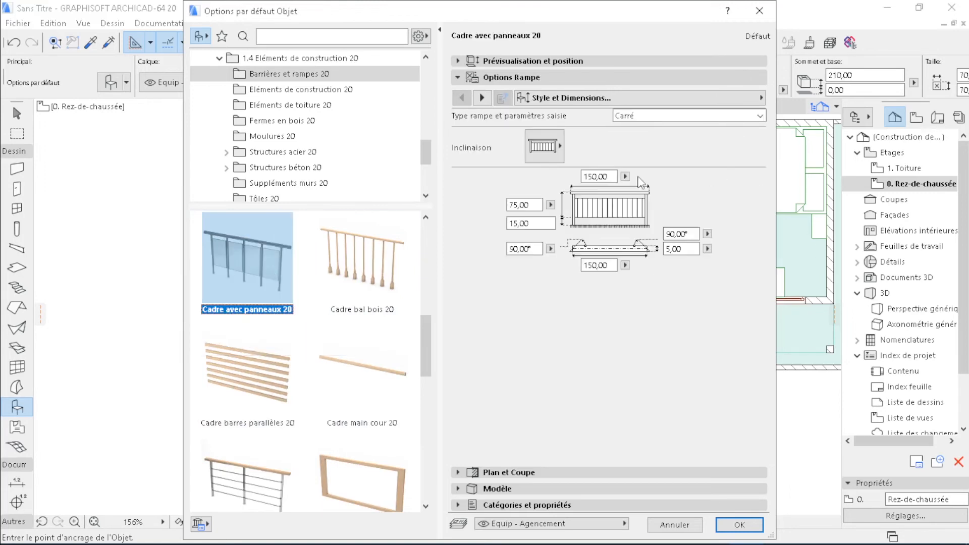
Set the railing's Main courante, Poteau and Hachure surfaces to Métal - Aluminium and accept the default settings
{"action": "left_click", "coordinate": [655, 101]}
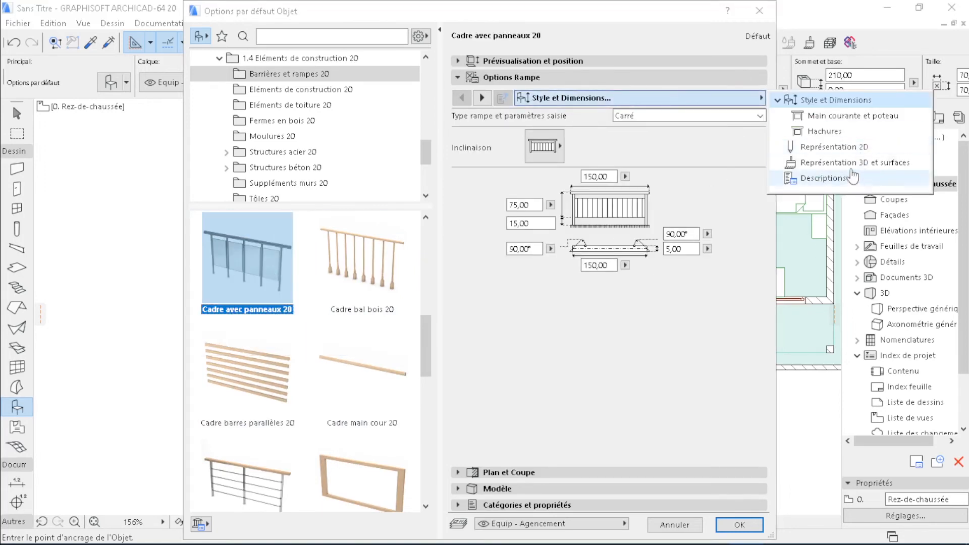
{"action": "left_click", "coordinate": [864, 164]}
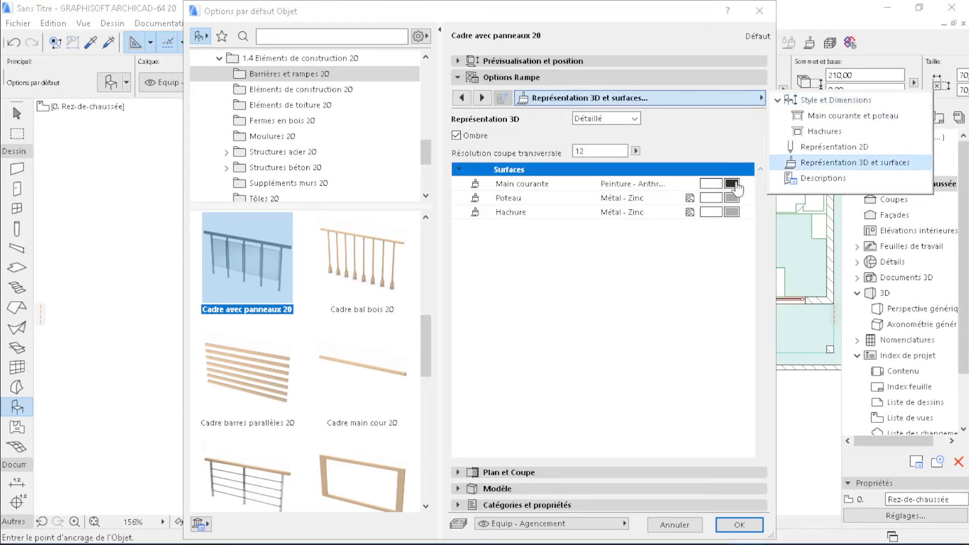
{"action": "left_click", "coordinate": [734, 183]}
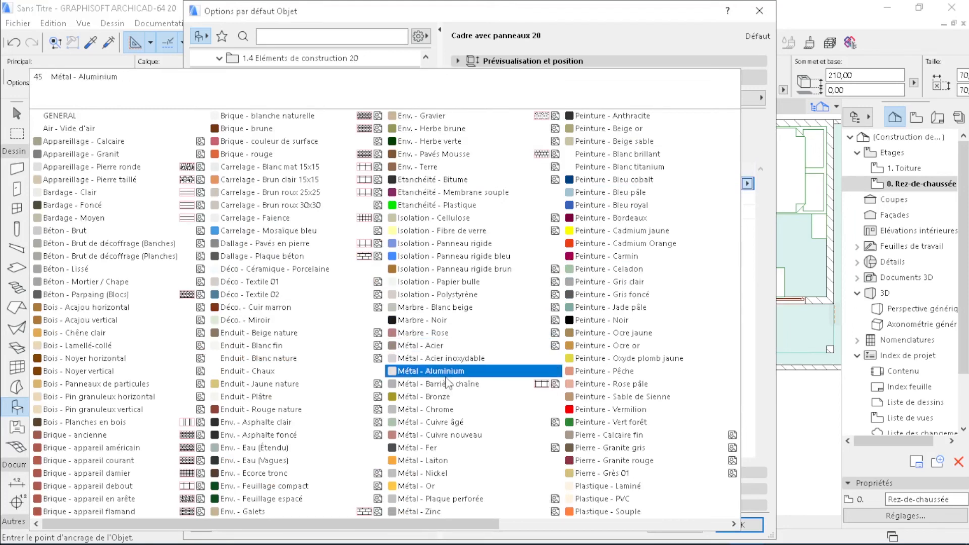
{"action": "left_click", "coordinate": [446, 378]}
{"action": "left_click", "coordinate": [736, 201]}
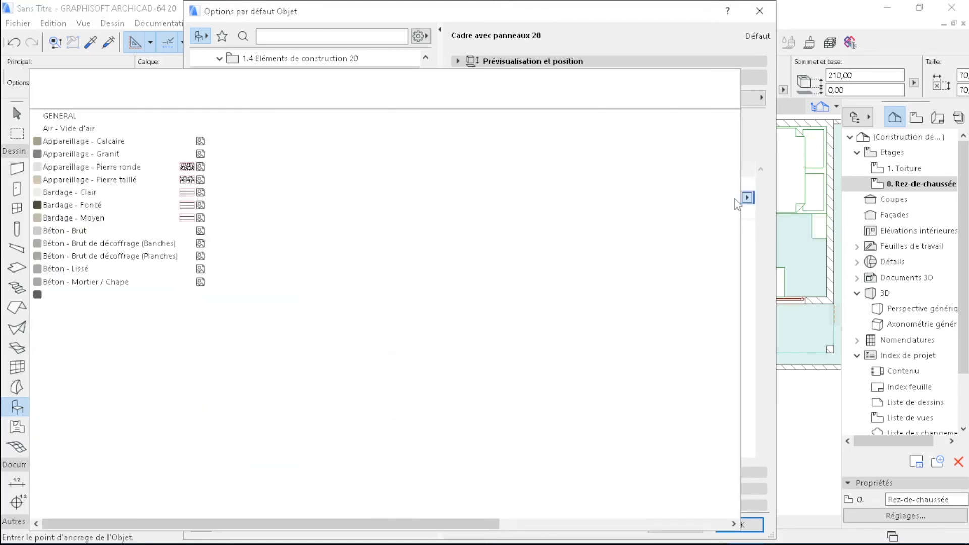
{"action": "left_click", "coordinate": [447, 374]}
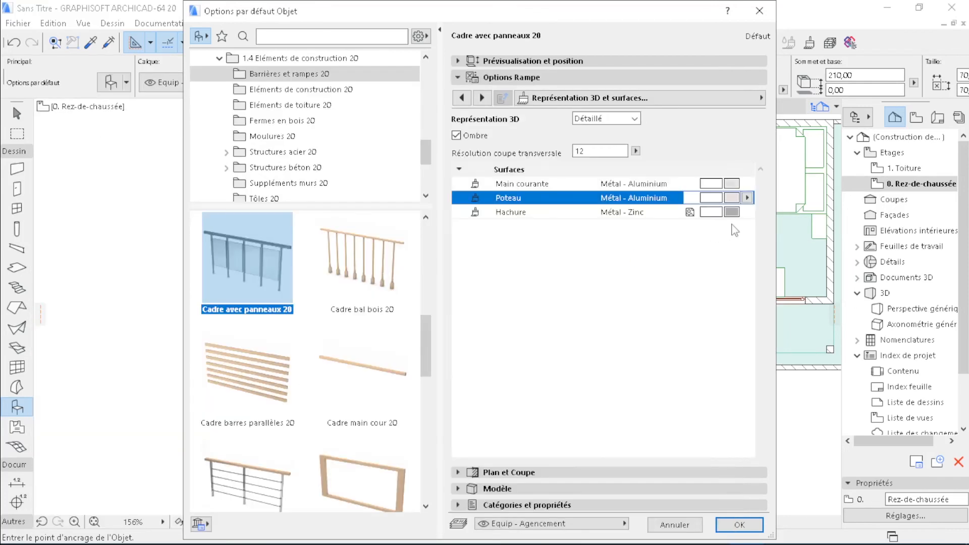
{"action": "left_click", "coordinate": [732, 212]}
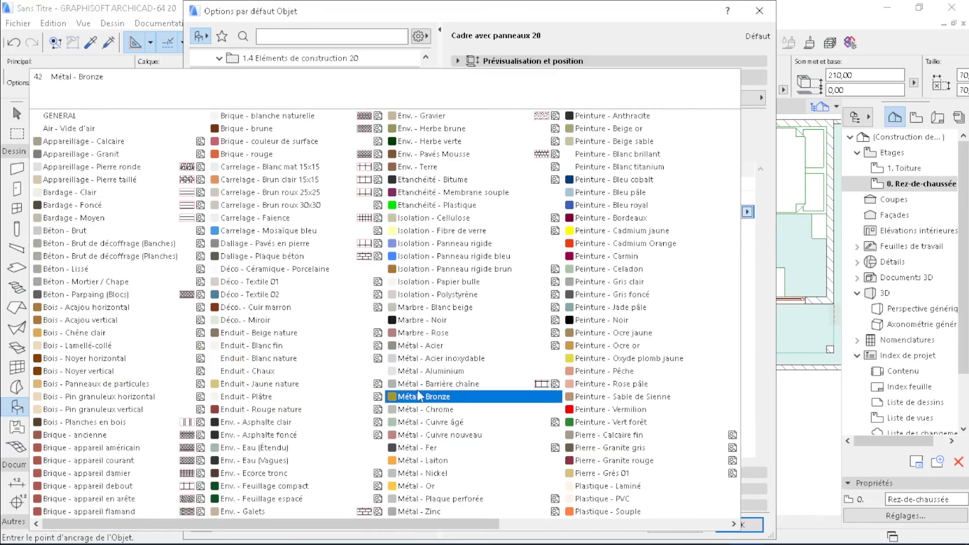
{"action": "left_click", "coordinate": [431, 374]}
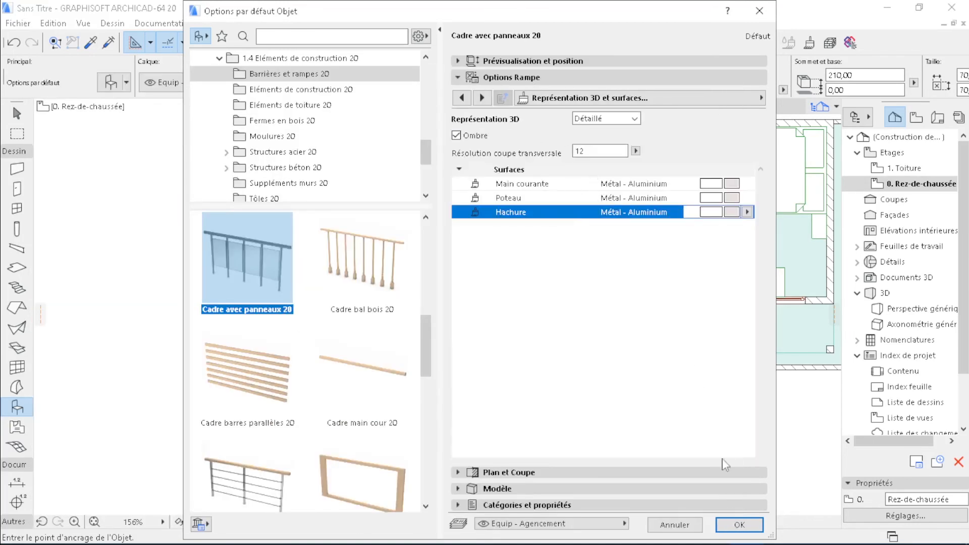
{"action": "left_click", "coordinate": [740, 526]}
Place the panel railing unrotated from the left dwelling's terrace corner column along the terrace's front edge, and check it in 3D
{"action": "scroll", "coordinate": [394, 338], "scroll_direction": "up", "scroll_amount": 5}
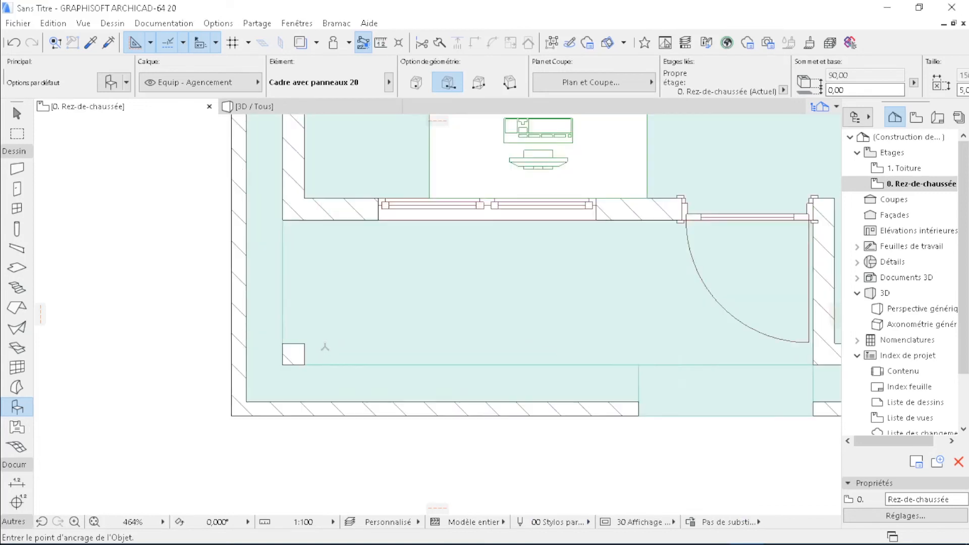
{"action": "scroll", "coordinate": [325, 348], "scroll_direction": "up", "scroll_amount": 4}
{"action": "left_click", "coordinate": [255, 365]}
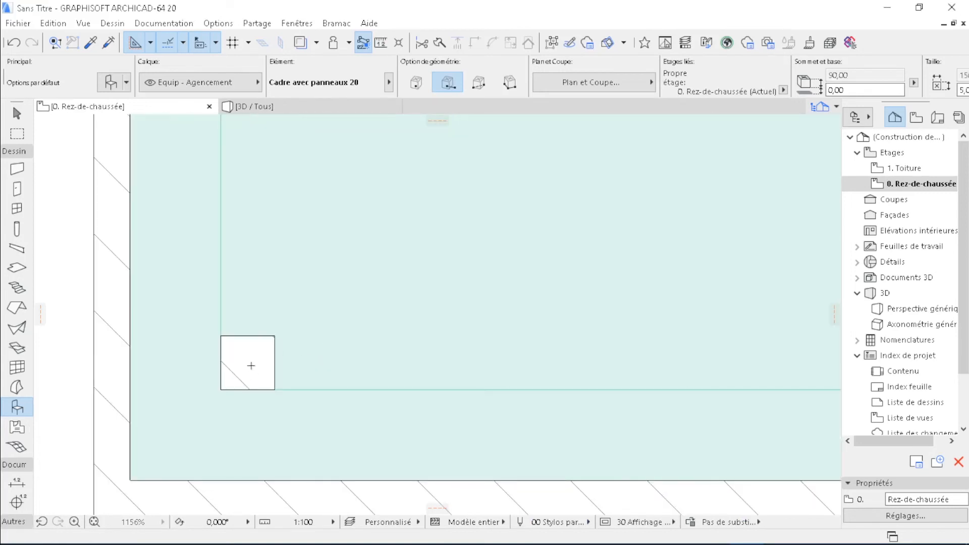
{"action": "left_click", "coordinate": [516, 388]}
{"action": "scroll", "coordinate": [315, 327], "scroll_direction": "down", "scroll_amount": 2}
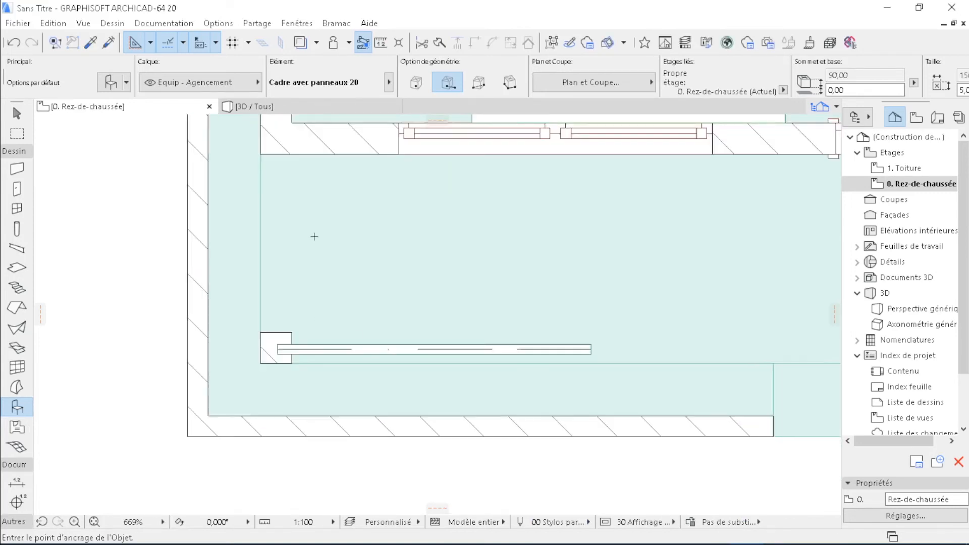
{"action": "scroll", "coordinate": [561, 348], "scroll_direction": "up", "scroll_amount": 5}
{"action": "left_click", "coordinate": [299, 107]}
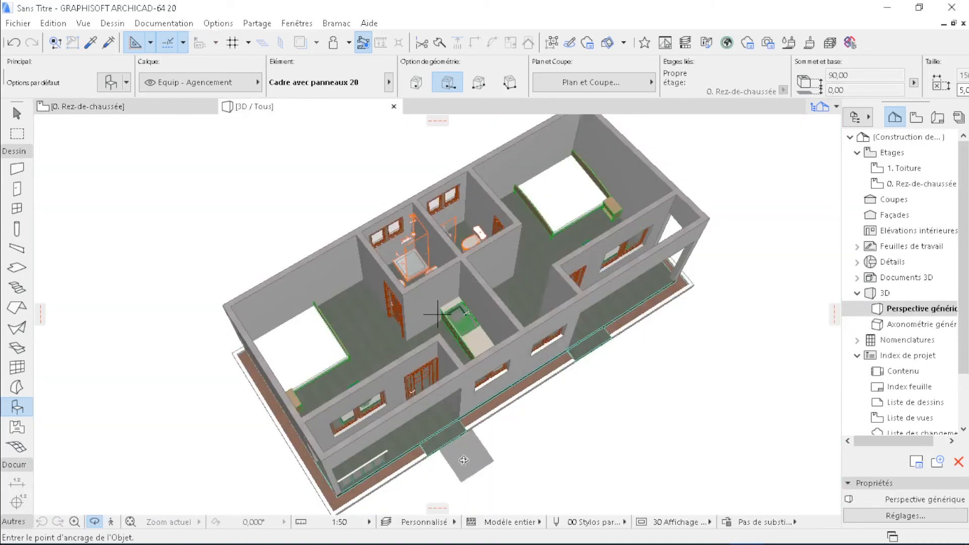
{"action": "left_click_drag", "start_coordinate": [465, 456], "coordinate": [300, 252]}
{"action": "scroll", "coordinate": [260, 312], "scroll_direction": "up", "scroll_amount": 3}
{"action": "scroll", "coordinate": [309, 283], "scroll_direction": "up", "scroll_amount": 3}
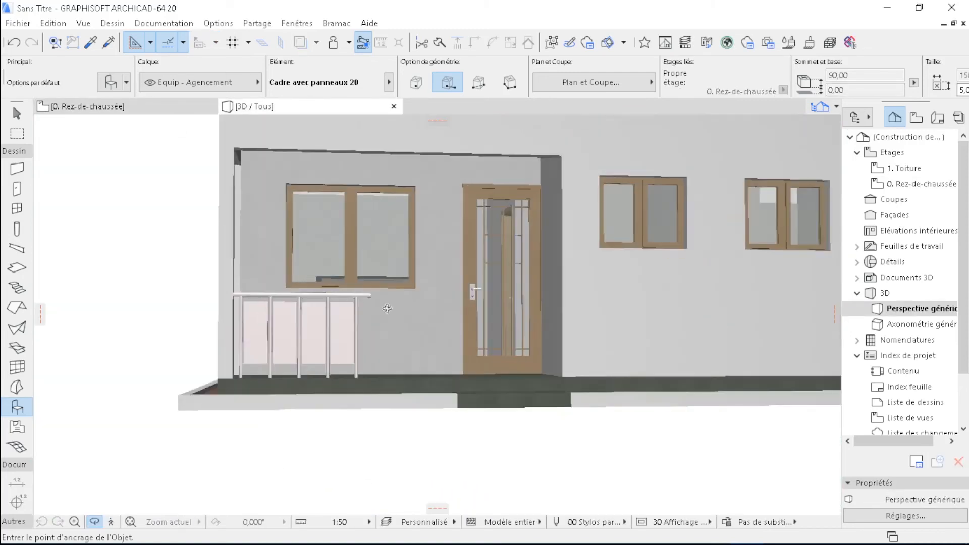
{"action": "left_click", "coordinate": [171, 107]}
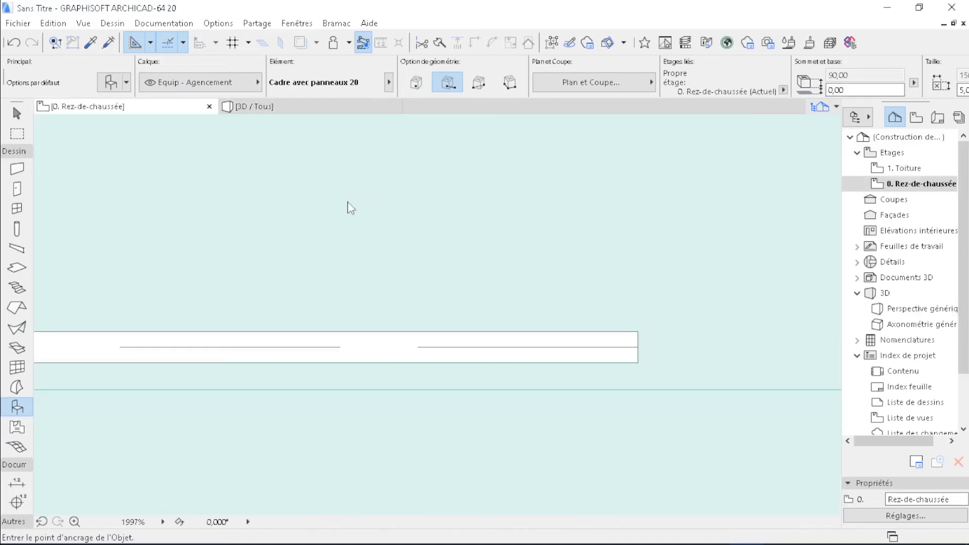
Stretch the front terrace railing's free end to line up with the near edge of the entrance step, and check it in 3D
{"action": "key", "text": "Escape"}
{"action": "left_click", "coordinate": [377, 348]}
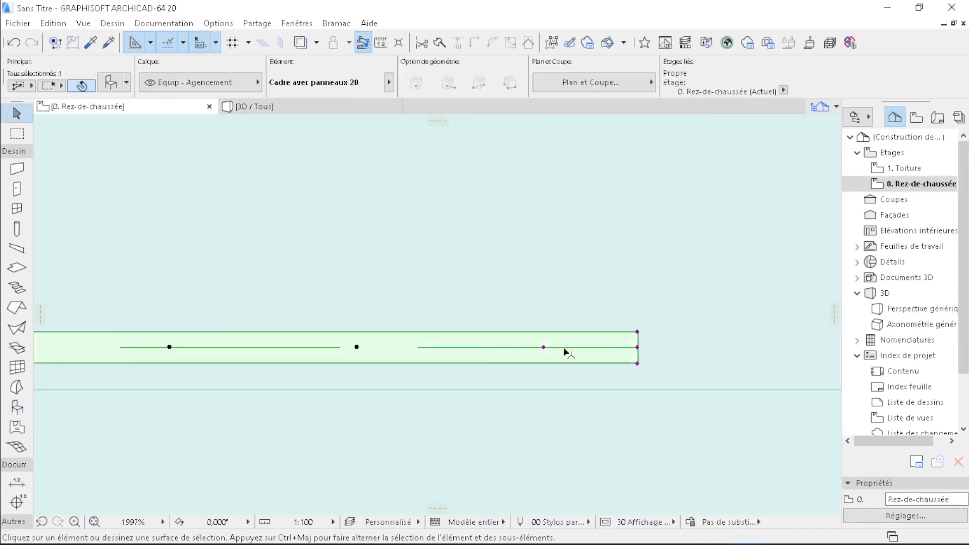
{"action": "left_click", "coordinate": [639, 347]}
{"action": "scroll", "coordinate": [385, 368], "scroll_direction": "down", "scroll_amount": 3}
{"action": "scroll", "coordinate": [535, 361], "scroll_direction": "down", "scroll_amount": 2}
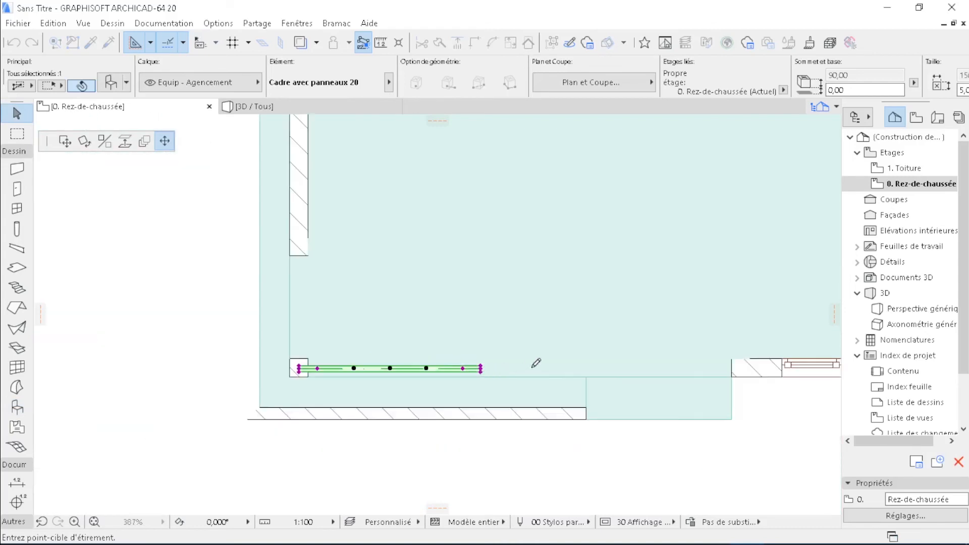
{"action": "scroll", "coordinate": [595, 363], "scroll_direction": "up", "scroll_amount": 5}
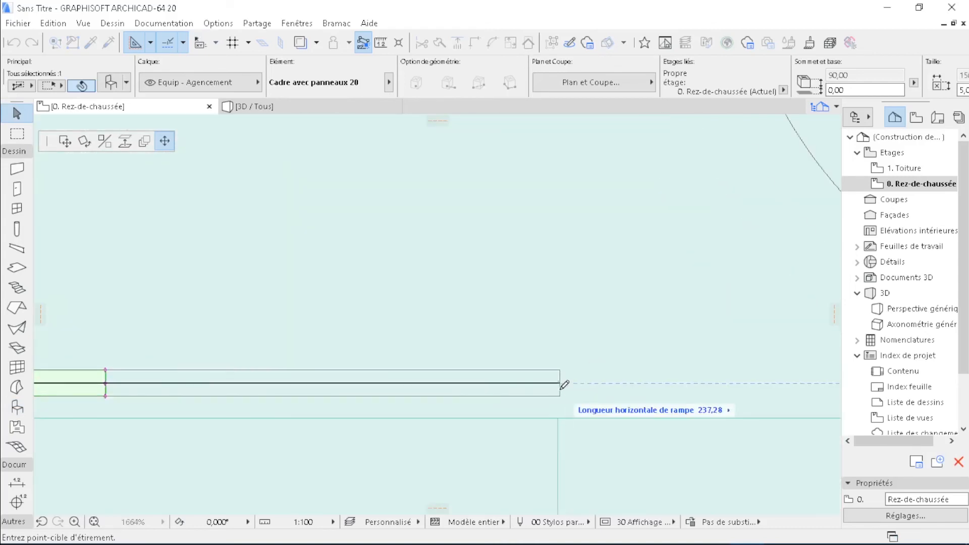
{"action": "left_click", "coordinate": [564, 416]}
{"action": "scroll", "coordinate": [641, 348], "scroll_direction": "down", "scroll_amount": 5}
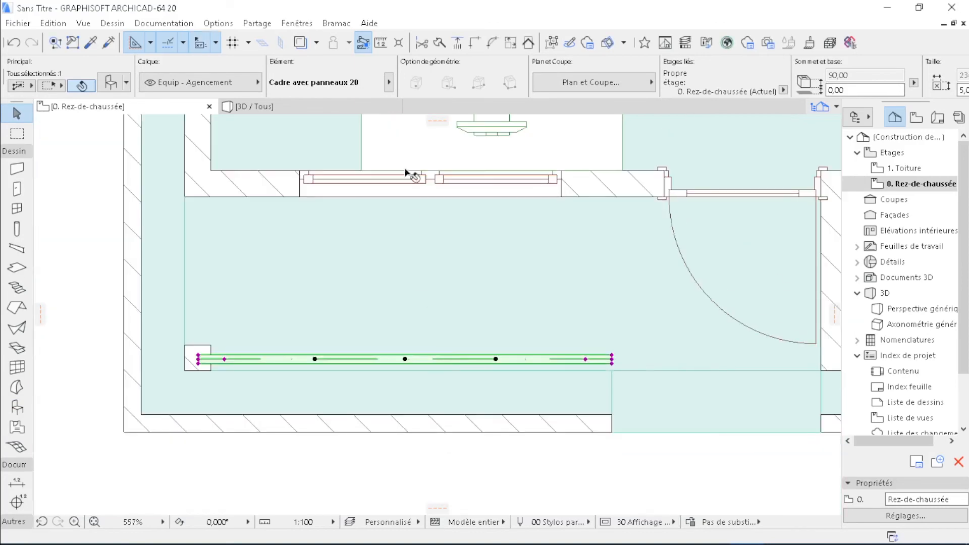
{"action": "left_click", "coordinate": [349, 107]}
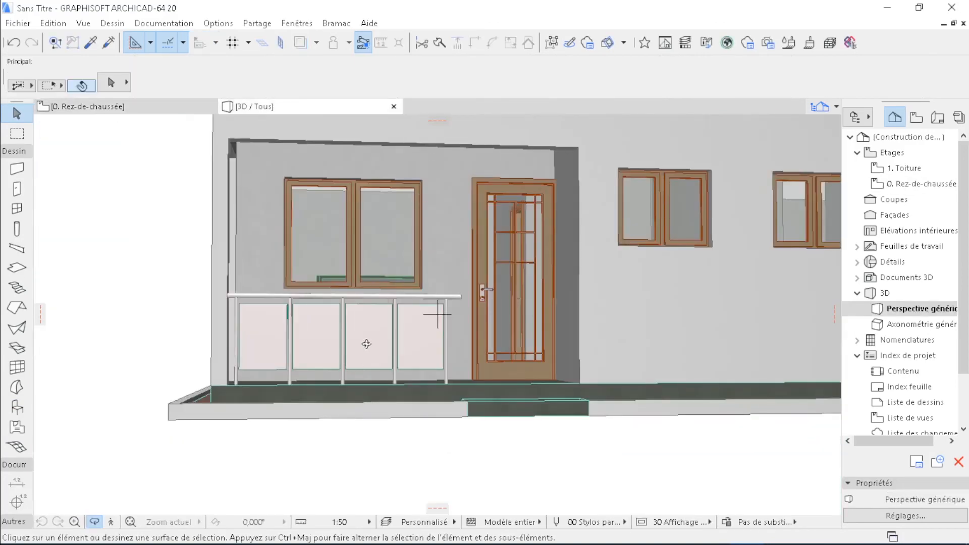
{"action": "left_click_drag", "start_coordinate": [367, 344], "coordinate": [438, 314]}
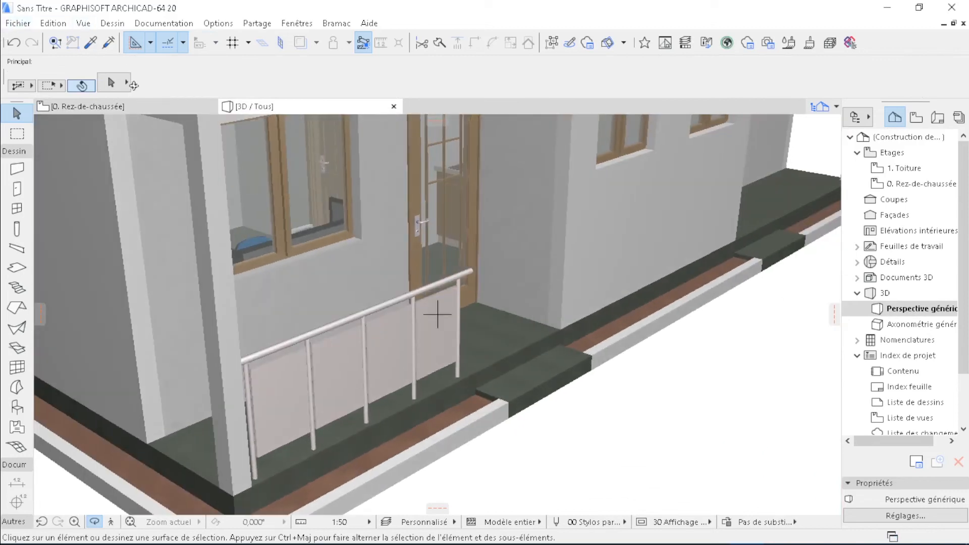
Return to the Rez-de-chaussée plan and set the number of posts (Nombre de poteaux) to 3 in the Object tool's default railing settings
{"action": "left_click", "coordinate": [156, 109]}
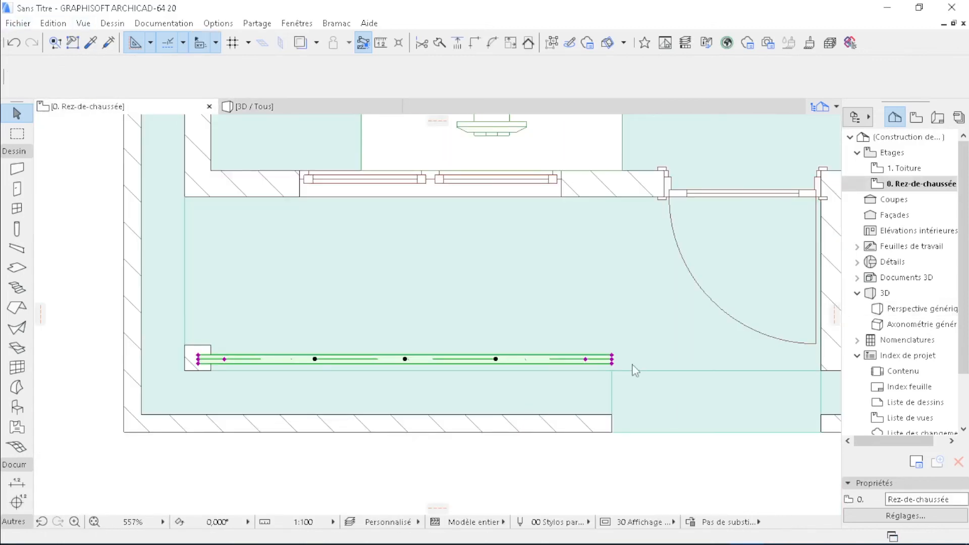
{"action": "scroll", "coordinate": [628, 363], "scroll_direction": "up", "scroll_amount": 2}
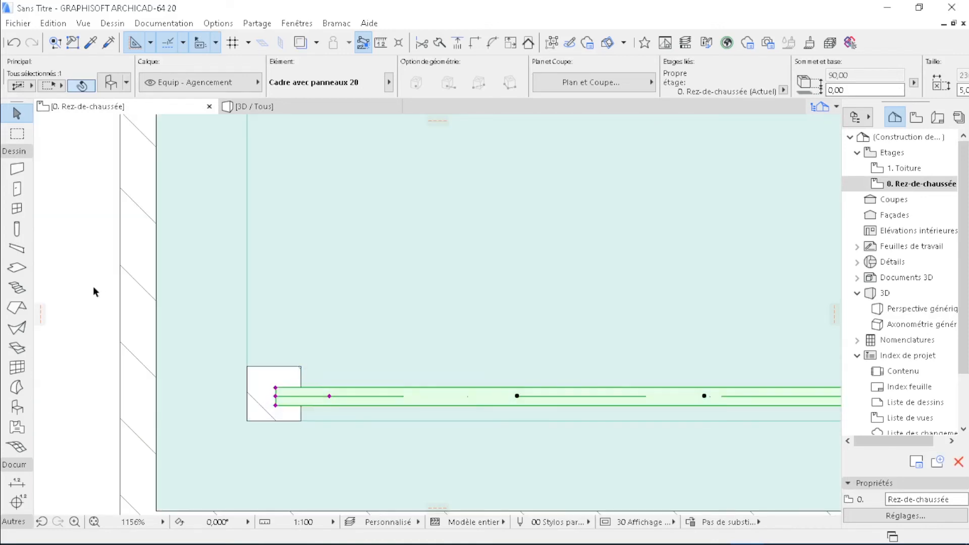
{"action": "left_click", "coordinate": [93, 287]}
{"action": "scroll", "coordinate": [334, 415], "scroll_direction": "down", "scroll_amount": 2}
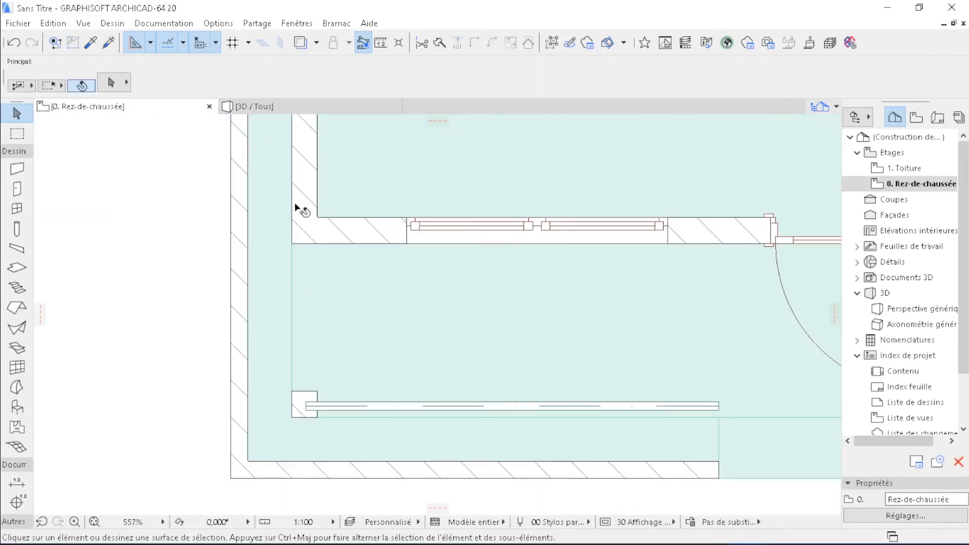
{"action": "left_click", "coordinate": [17, 407]}
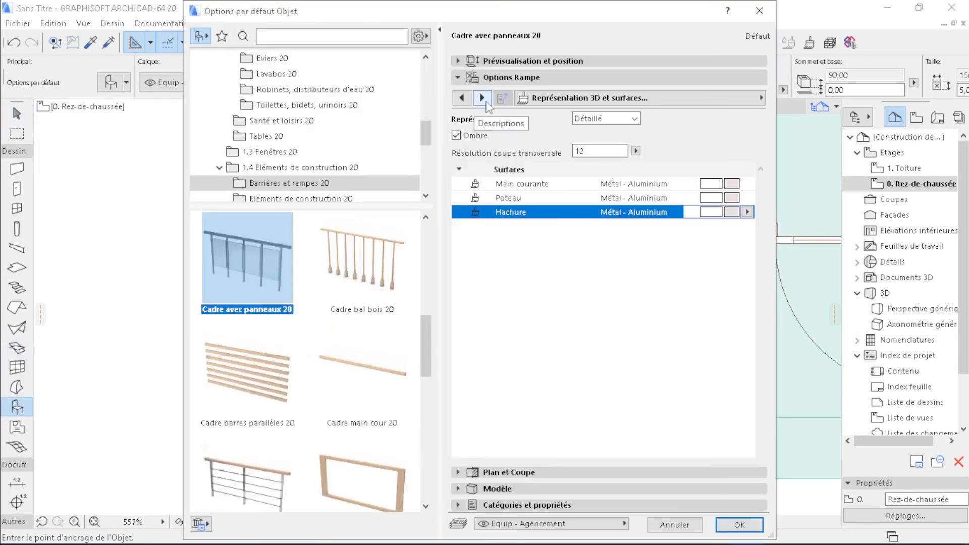
{"action": "left_click", "coordinate": [462, 98]}
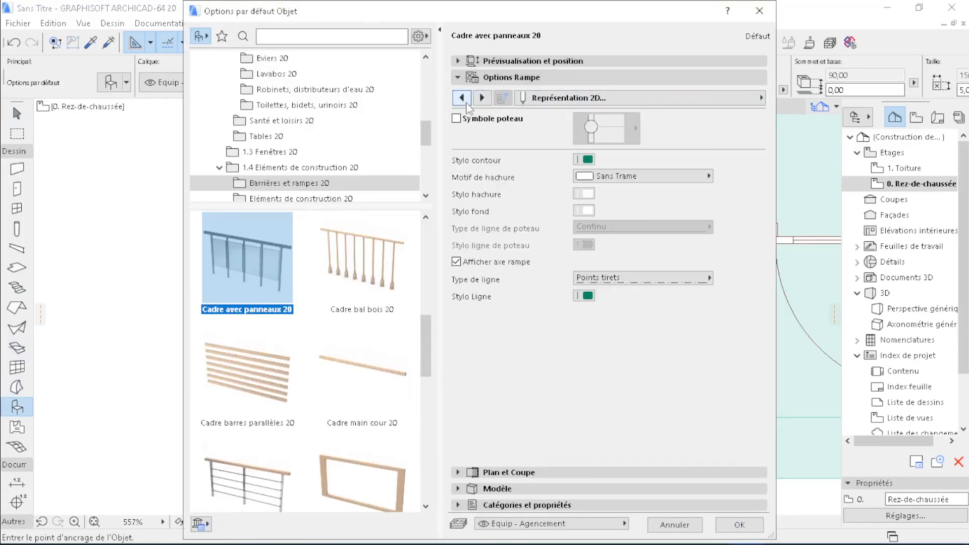
{"action": "left_click", "coordinate": [462, 98]}
{"action": "left_click", "coordinate": [462, 98]}
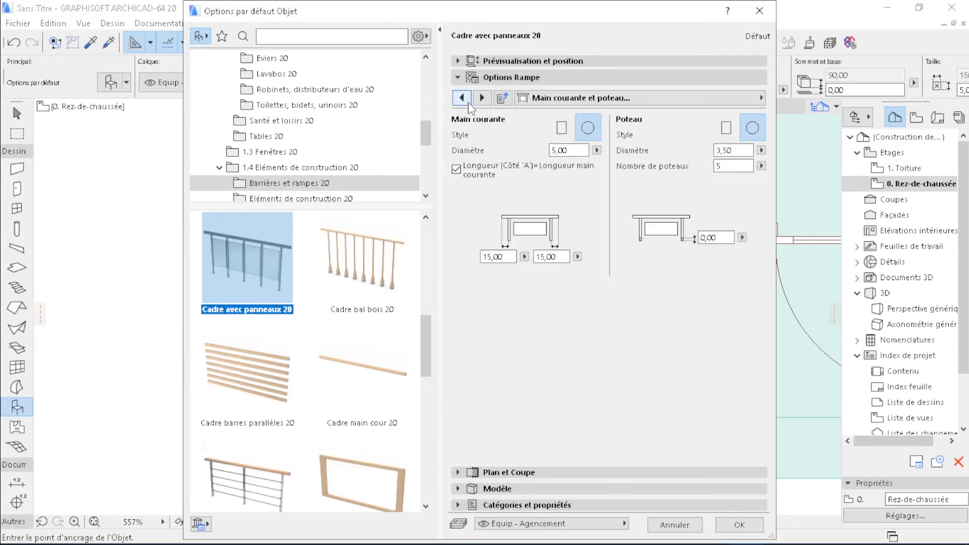
{"action": "double_click", "coordinate": [741, 165]}
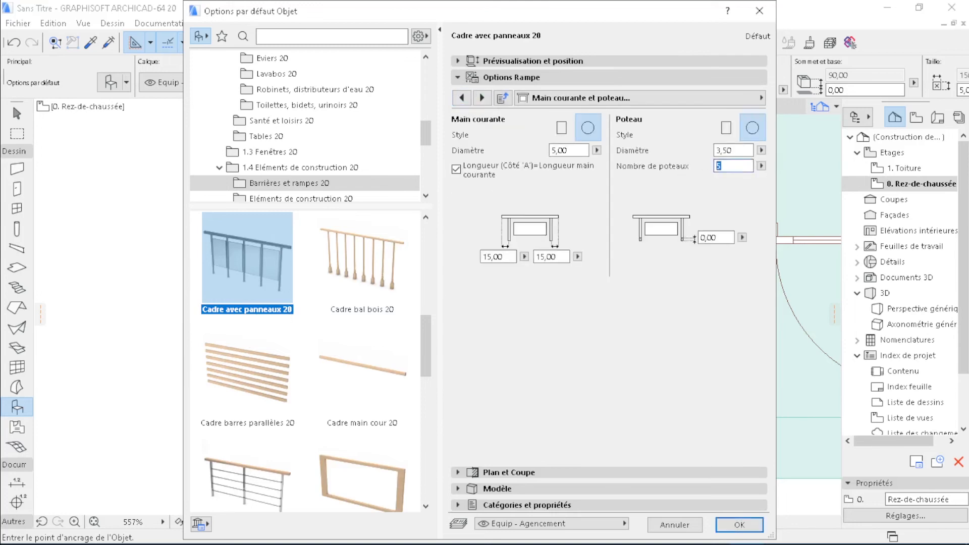
{"action": "type", "text": "3"}
{"action": "left_click", "coordinate": [740, 525]}
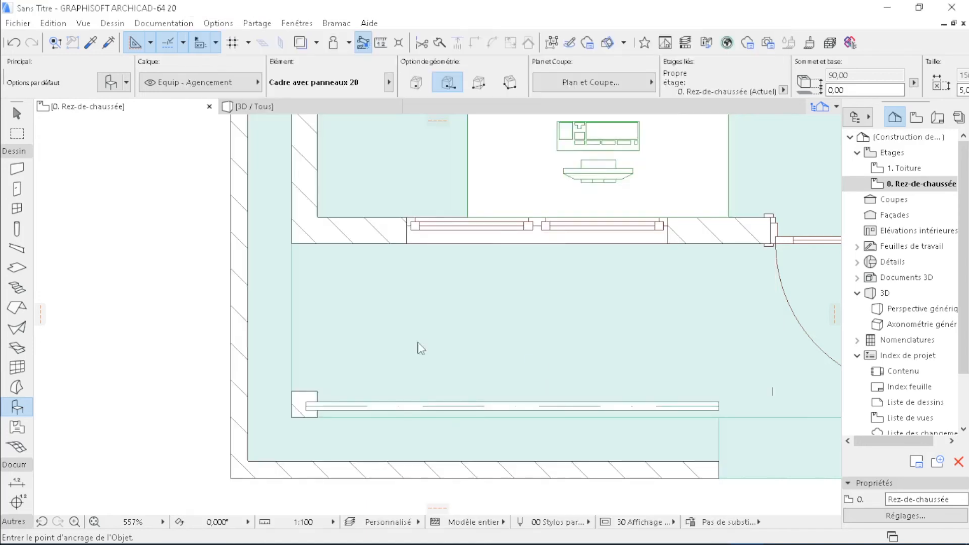
Place a second panel railing from the house wall's corner, running along the terrace's open side towards the corner column
{"action": "left_click", "coordinate": [302, 232]}
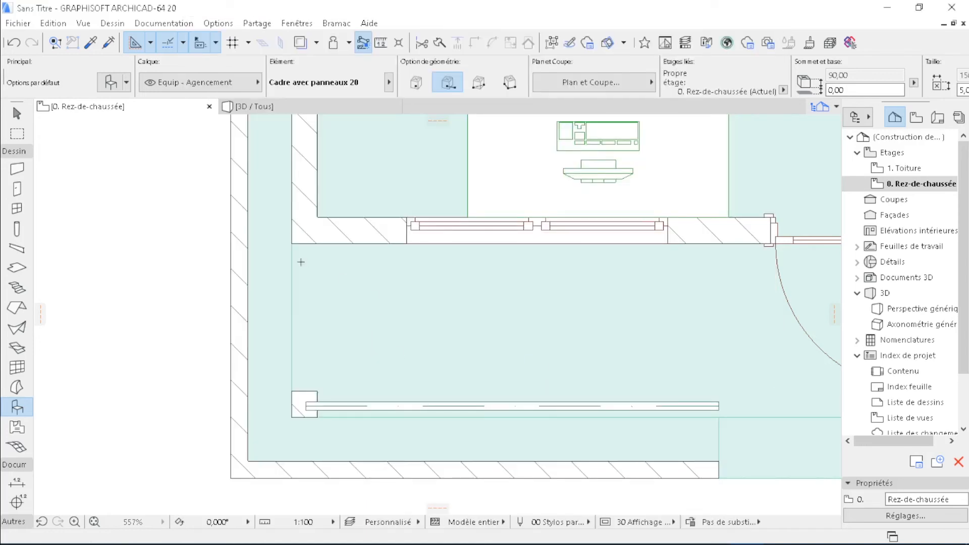
{"action": "left_click", "coordinate": [302, 331]}
{"action": "scroll", "coordinate": [316, 505], "scroll_direction": "up", "scroll_amount": 3}
{"action": "key", "text": "Escape"}
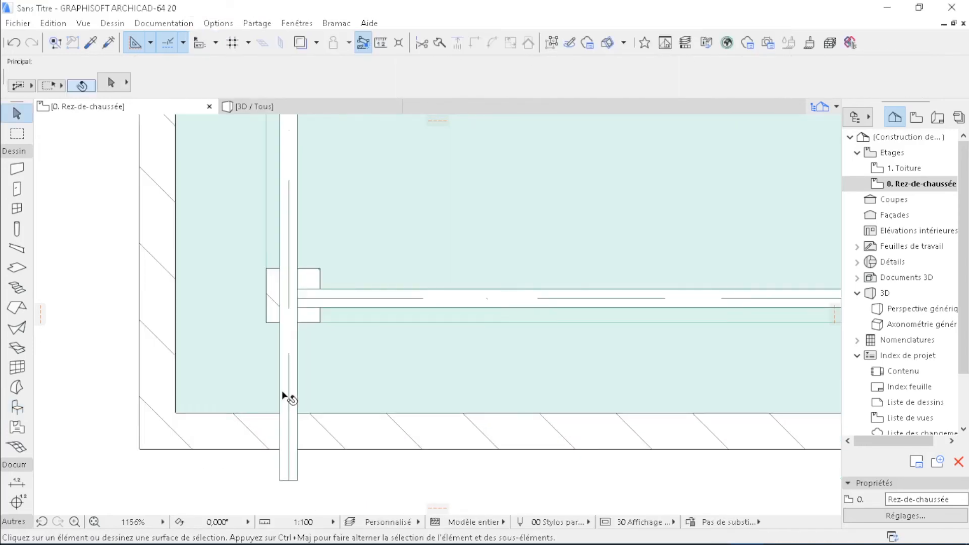
Shorten the side railing so it ends at the corner column's centre, and check both railings in 3D
{"action": "left_click", "coordinate": [284, 396]}
{"action": "left_click", "coordinate": [290, 479]}
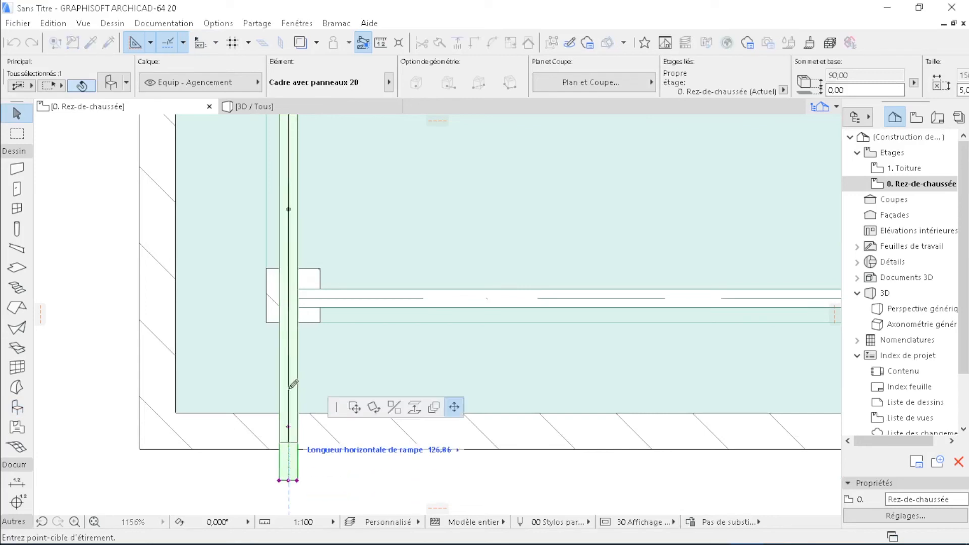
{"action": "left_click", "coordinate": [289, 299]}
{"action": "scroll", "coordinate": [414, 401], "scroll_direction": "down", "scroll_amount": 5}
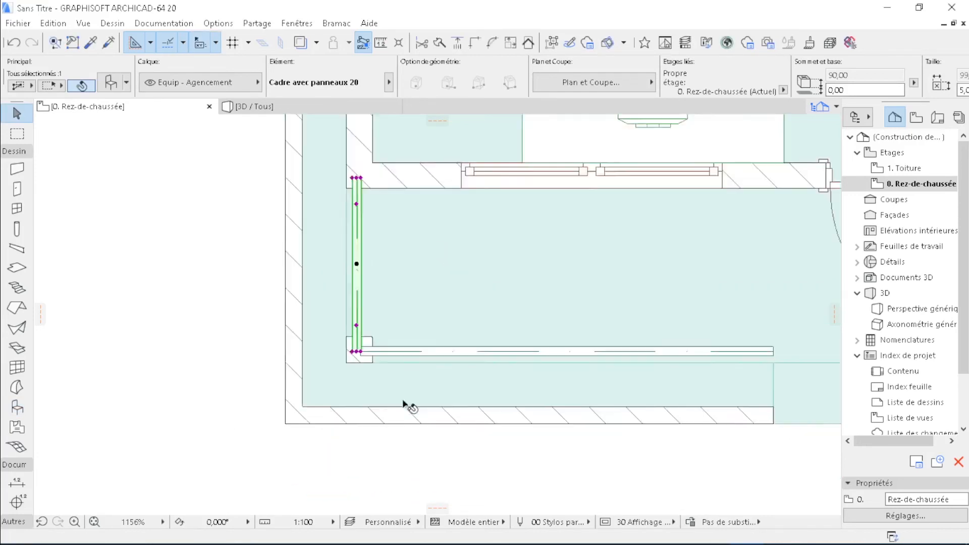
{"action": "left_click", "coordinate": [198, 303]}
{"action": "left_click", "coordinate": [268, 107]}
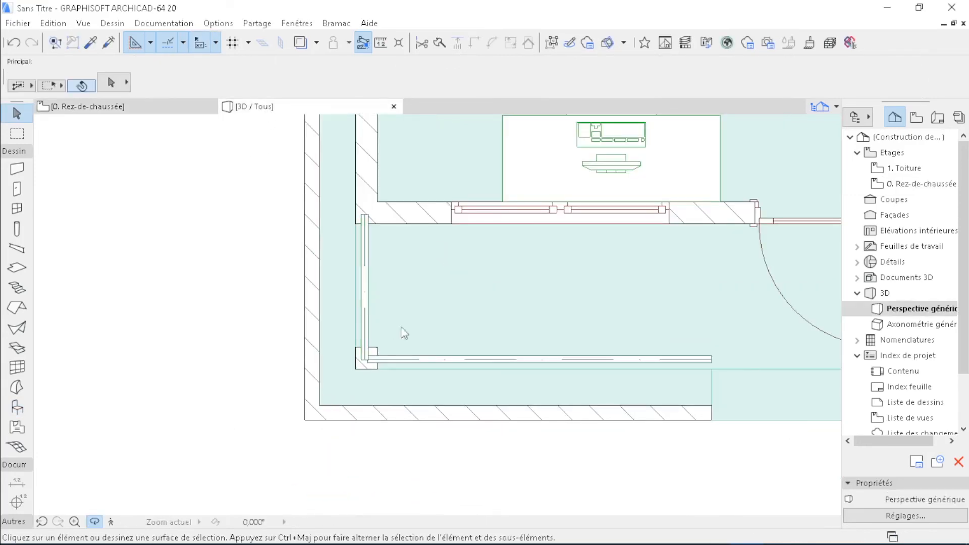
{"action": "middle_click_drag", "start_coordinate": [335, 445], "coordinate": [328, 354], "text": "shift"}
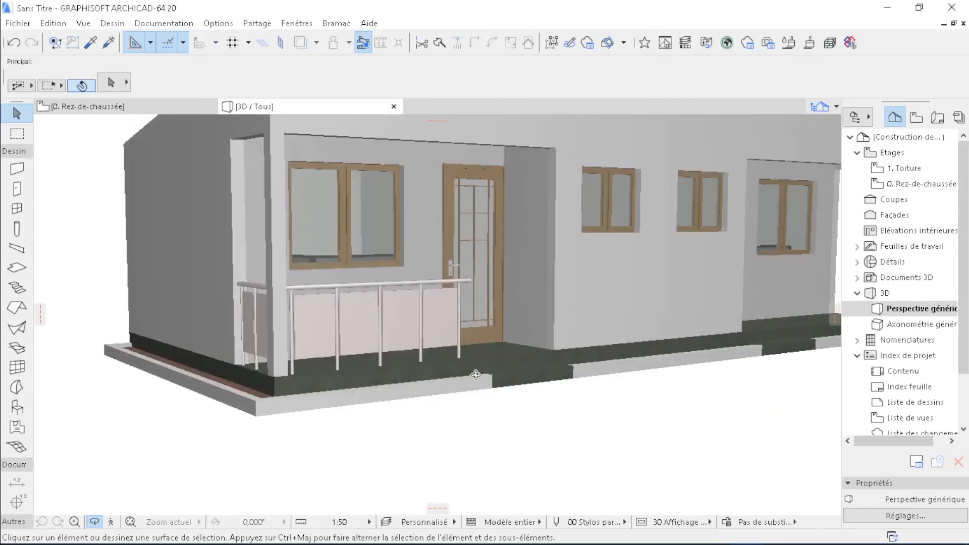
{"action": "scroll", "coordinate": [361, 305], "scroll_direction": "up", "scroll_amount": 5}
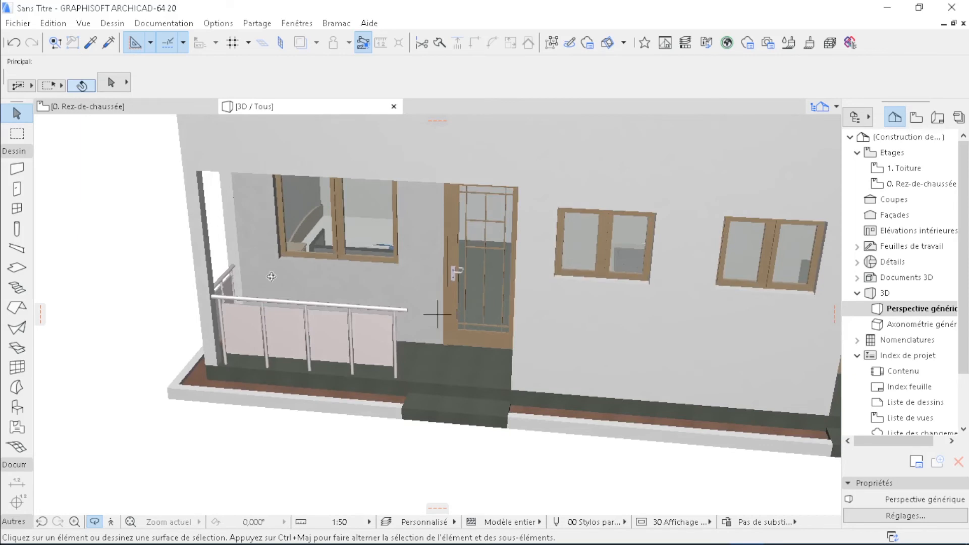
{"action": "scroll", "coordinate": [433, 357], "scroll_direction": "up", "scroll_amount": 6}
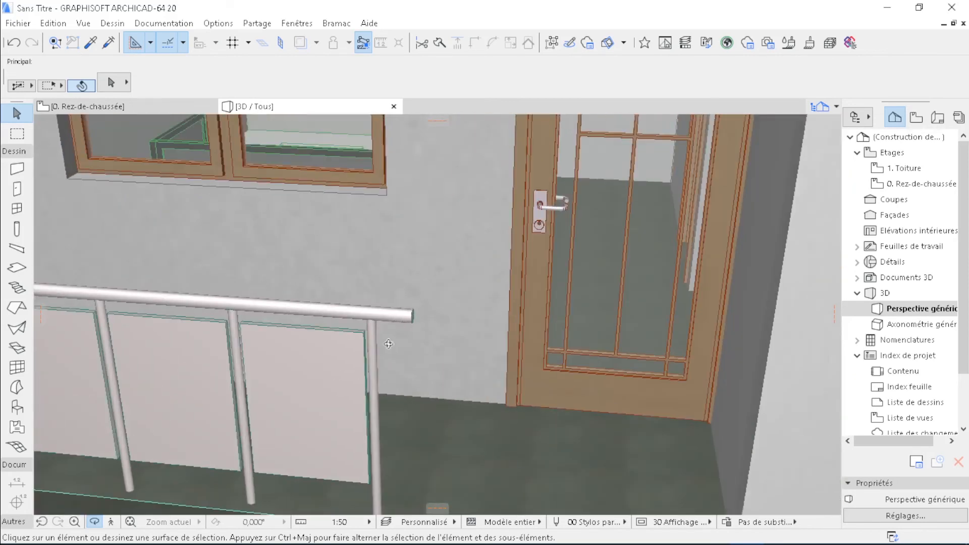
Enter 0 for the front railing's left and right handrail overhangs (Débord main courante), apply the settings and inspect the railing in 3D
{"action": "left_click", "coordinate": [404, 317]}
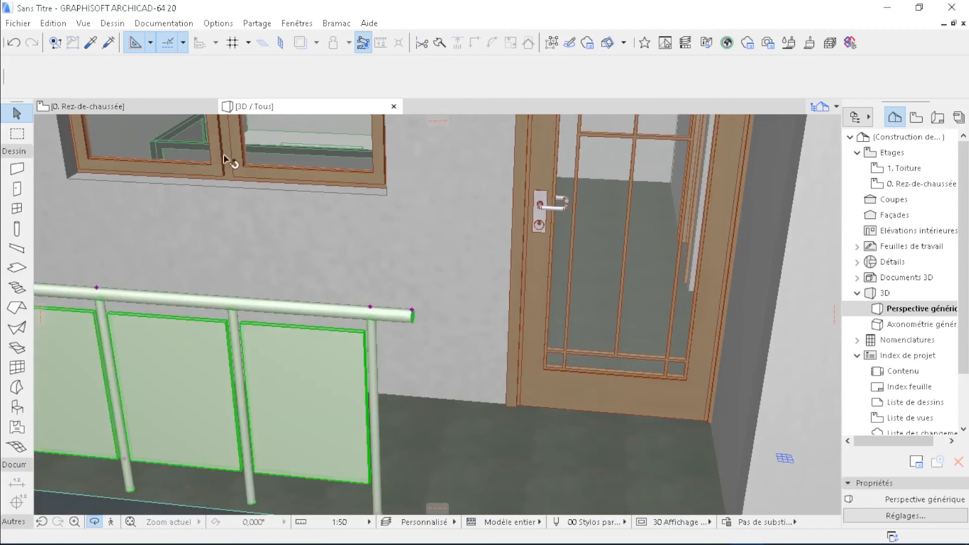
{"action": "key", "text": "ctrl+t"}
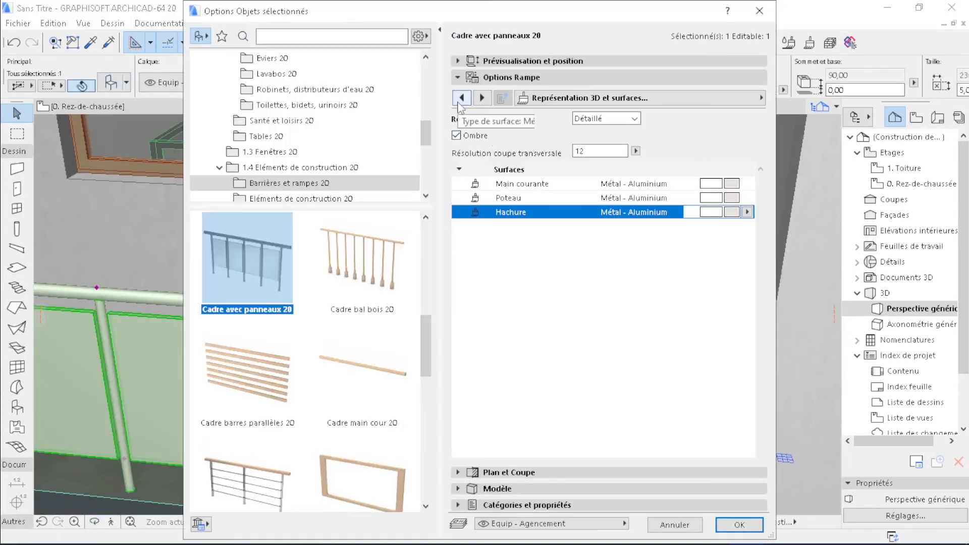
{"action": "left_click", "coordinate": [462, 98]}
{"action": "left_click", "coordinate": [462, 98]}
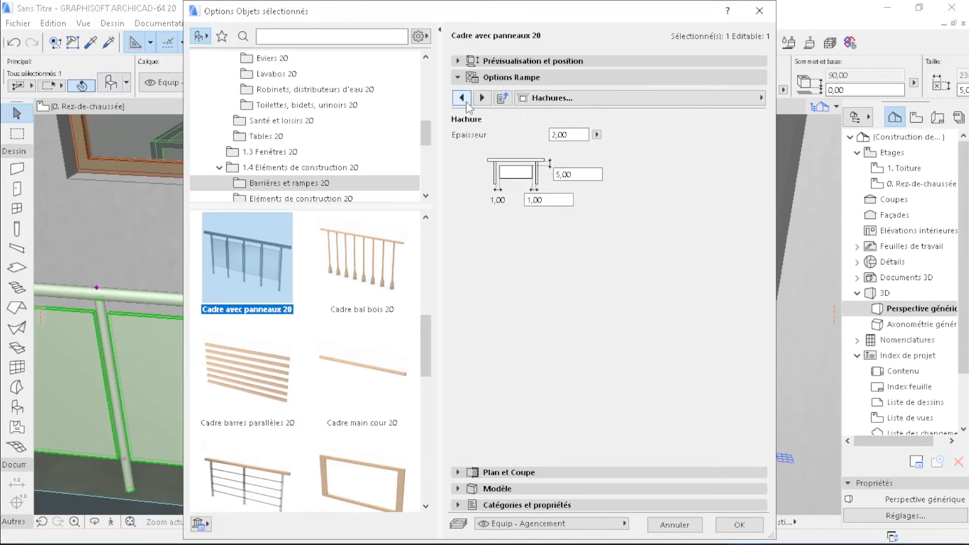
{"action": "left_click", "coordinate": [462, 98]}
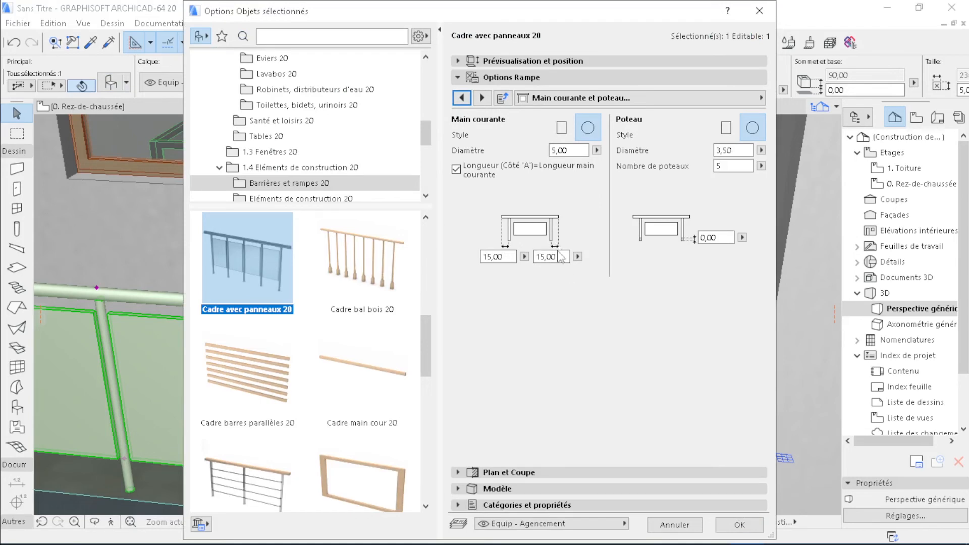
{"action": "left_click", "coordinate": [542, 257]}
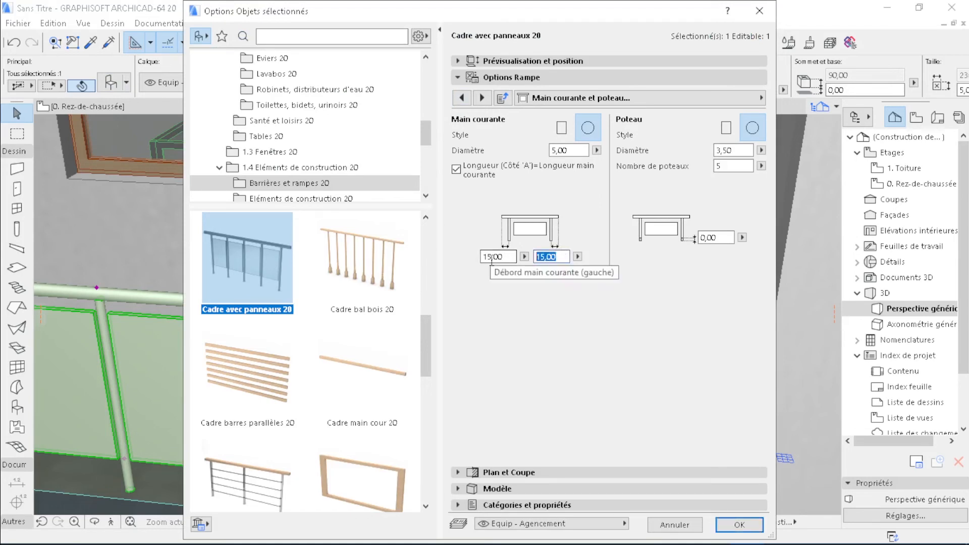
{"action": "type", "text": "0"}
{"action": "left_click", "coordinate": [492, 257]}
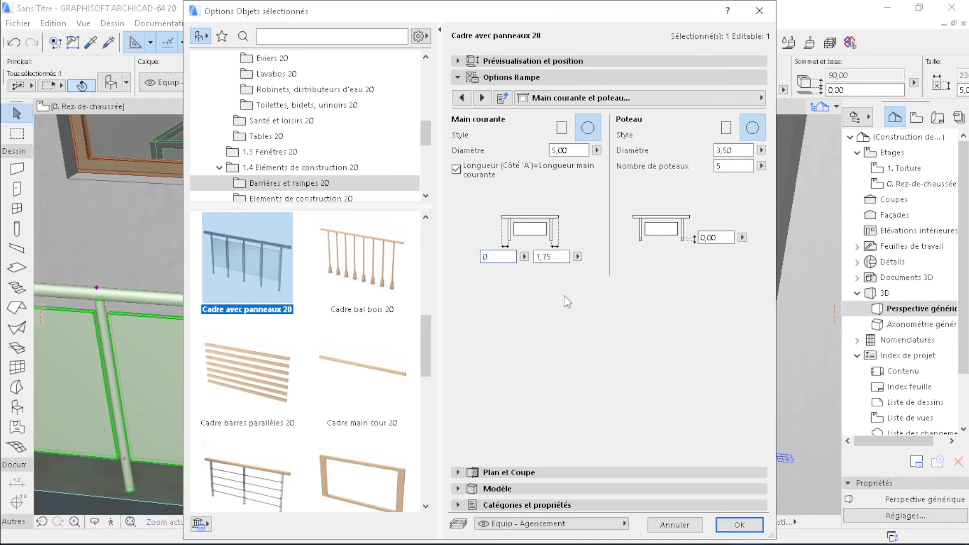
{"action": "type", "text": "0"}
{"action": "key", "text": "Return"}
{"action": "left_click", "coordinate": [756, 525]}
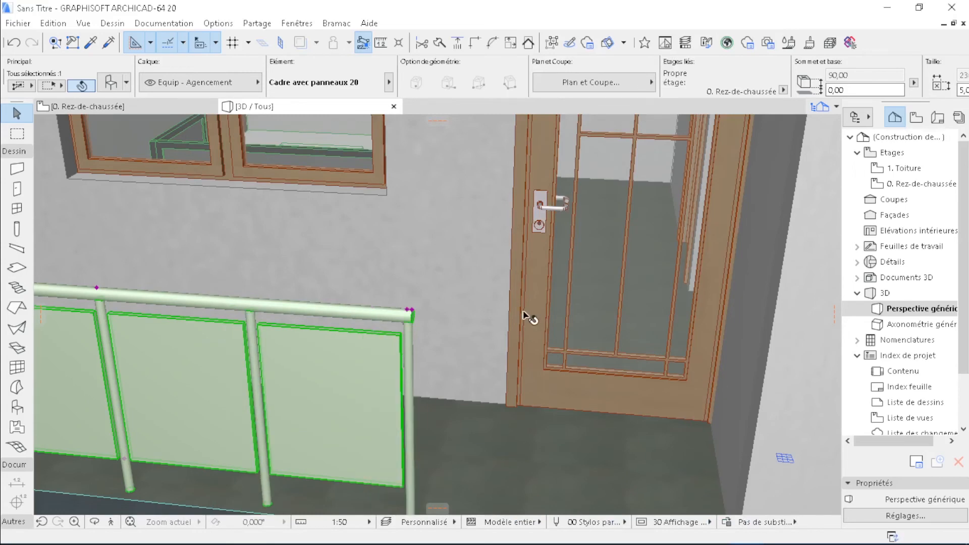
{"action": "middle_click_drag", "start_coordinate": [526, 321], "coordinate": [545, 315], "text": "shift"}
{"action": "scroll", "coordinate": [545, 312], "scroll_direction": "down", "scroll_amount": 4}
{"action": "left_click", "coordinate": [348, 466]}
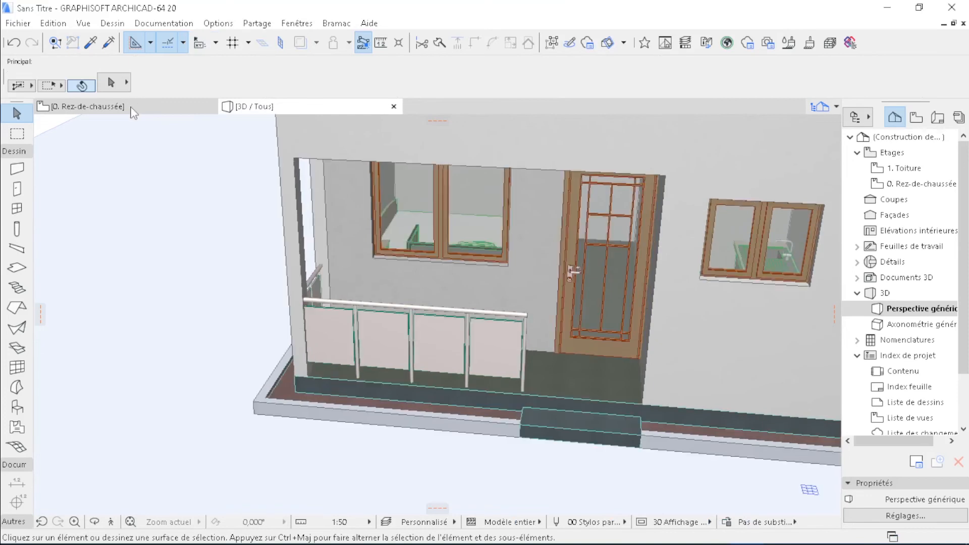
On the ground-floor plan, mirror a copy of the front and side terrace railings to the second dwelling about the party wall's centreline
{"action": "left_click", "coordinate": [132, 107]}
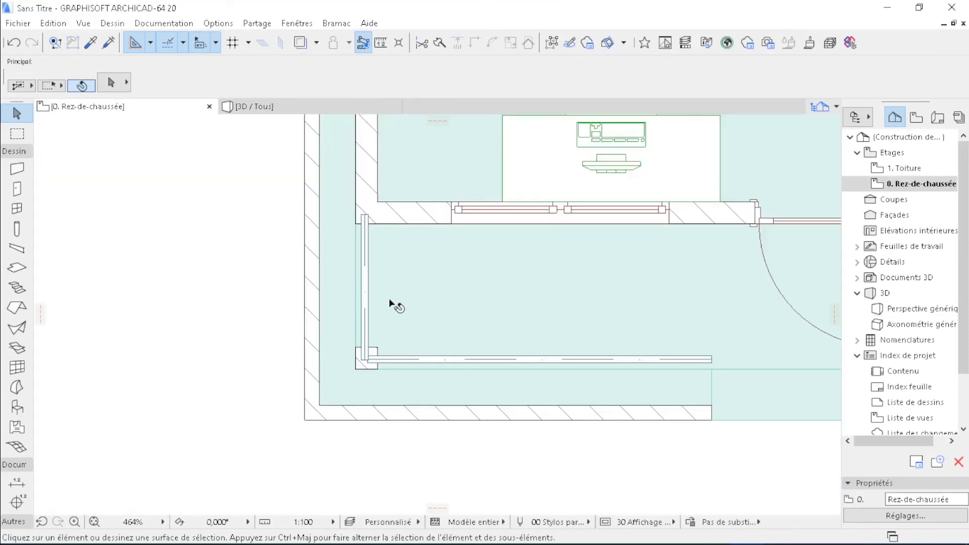
{"action": "left_click", "coordinate": [366, 276]}
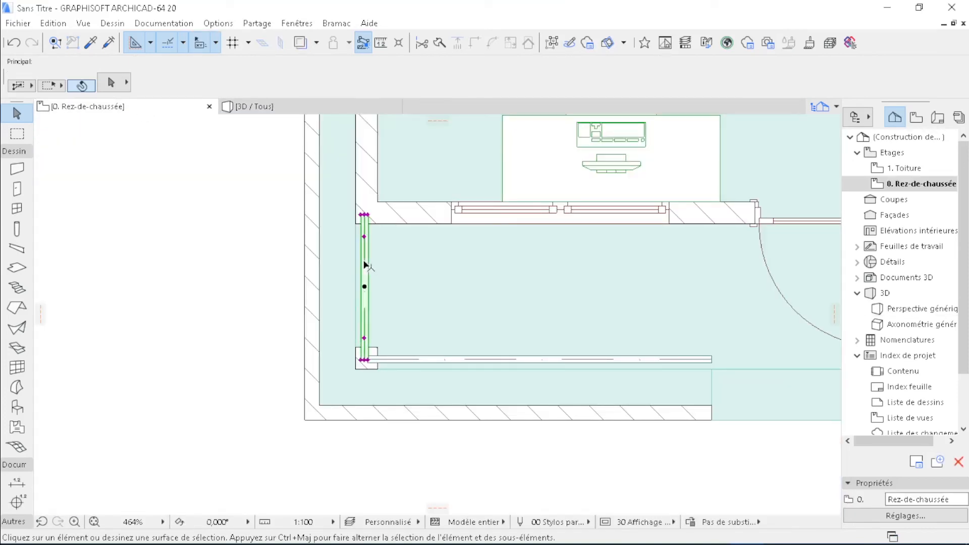
{"action": "left_click", "coordinate": [483, 360], "text": "shift"}
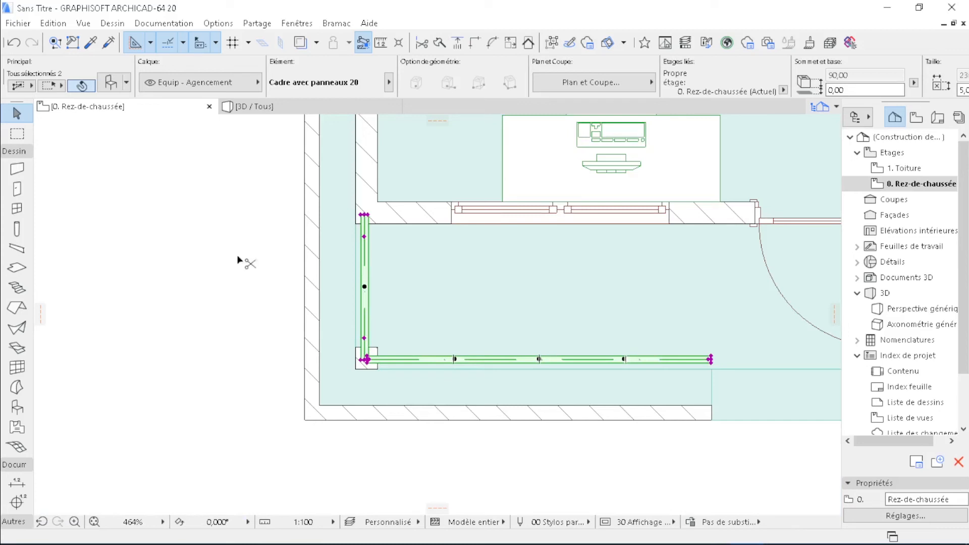
{"action": "key", "text": "ctrl+alt+m"}
{"action": "scroll", "coordinate": [246, 257], "scroll_direction": "down", "scroll_amount": 4}
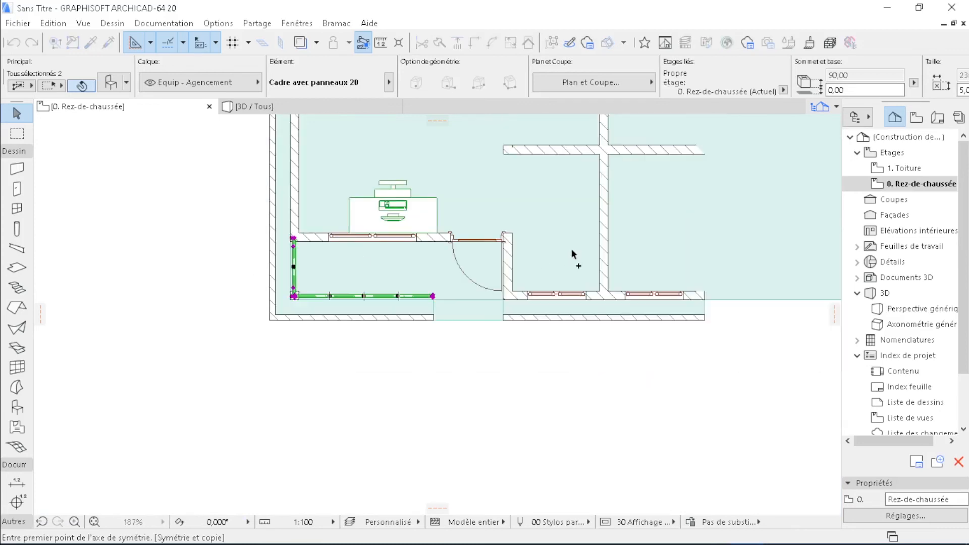
{"action": "scroll", "coordinate": [572, 250], "scroll_direction": "up", "scroll_amount": 7}
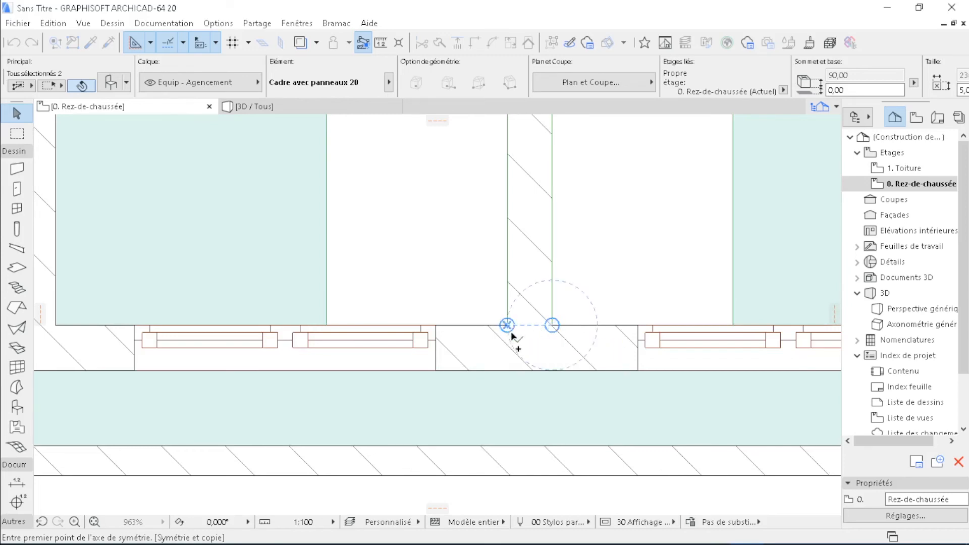
{"action": "left_click", "coordinate": [529, 356]}
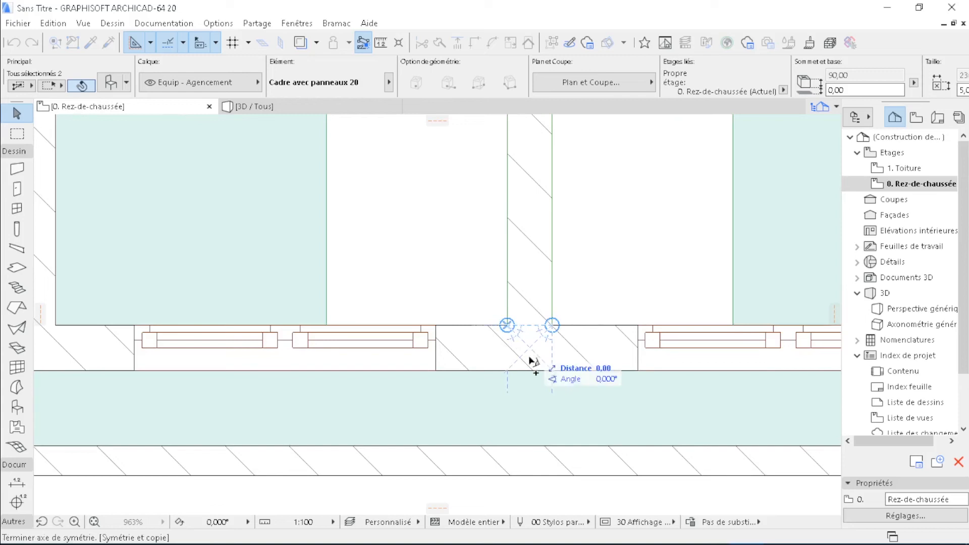
{"action": "left_click", "coordinate": [531, 422]}
{"action": "scroll", "coordinate": [479, 394], "scroll_direction": "down", "scroll_amount": 9}
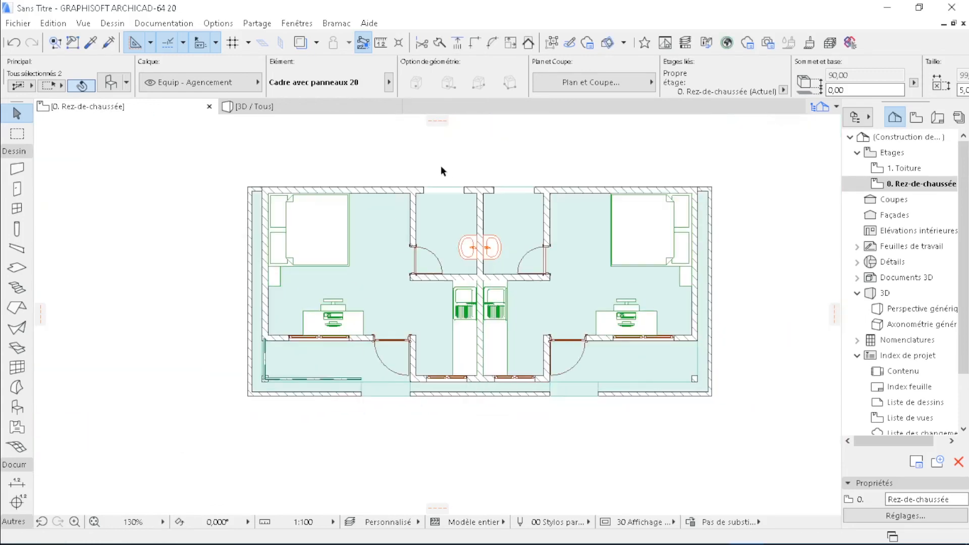
Examine the original and mirrored terrace railings in 3D from the front and both sides of the house
{"action": "left_click", "coordinate": [352, 109]}
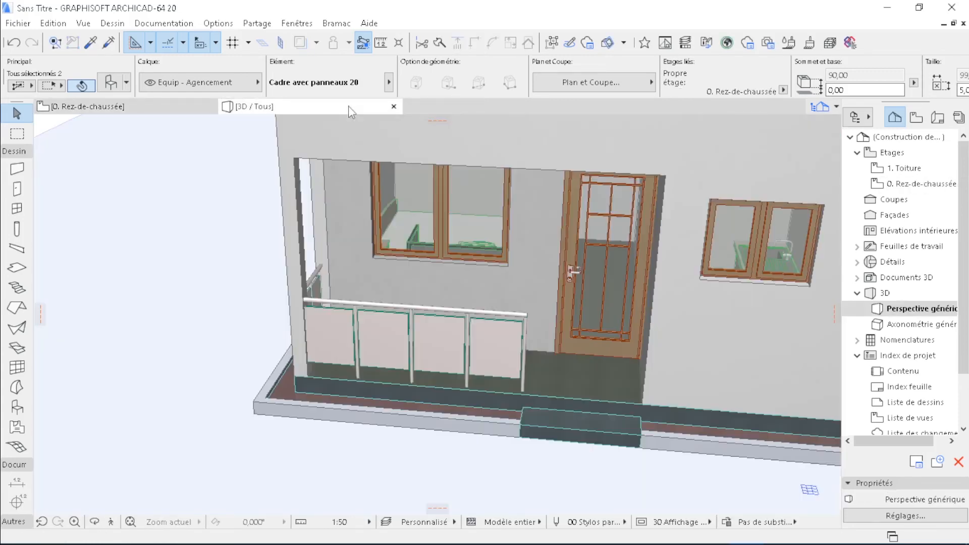
{"action": "scroll", "coordinate": [362, 379], "scroll_direction": "down", "scroll_amount": 5}
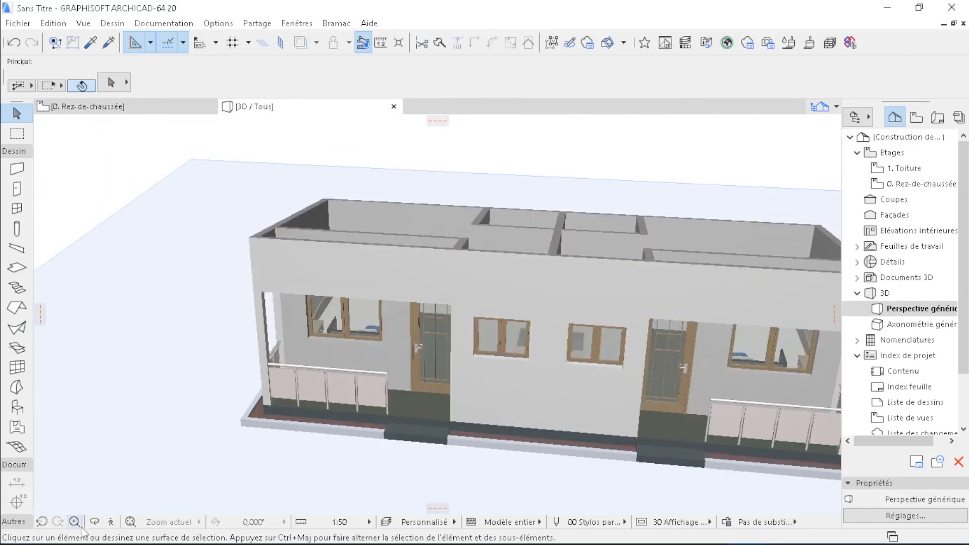
{"action": "left_click", "coordinate": [94, 521]}
{"action": "left_click_drag", "start_coordinate": [229, 361], "coordinate": [621, 437]}
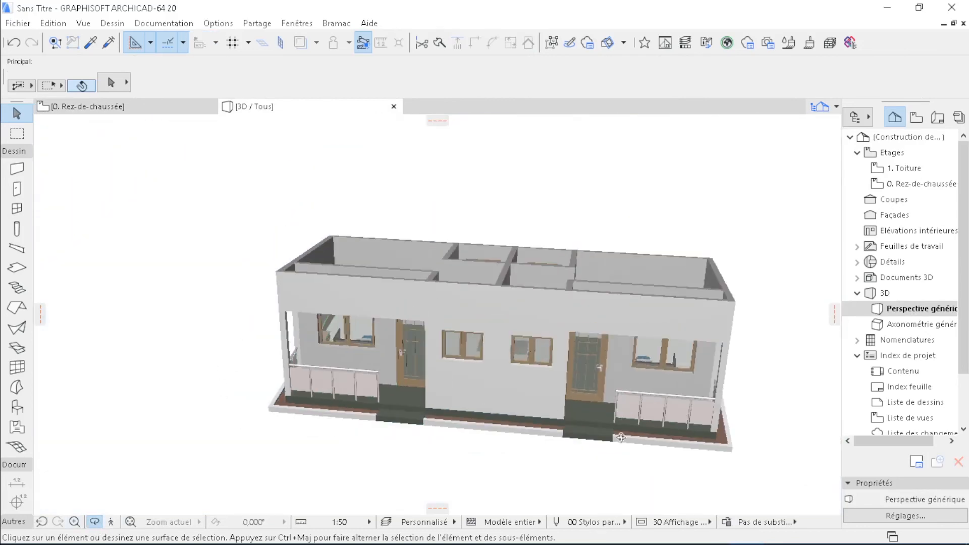
{"action": "left_click_drag", "start_coordinate": [706, 450], "coordinate": [494, 389]}
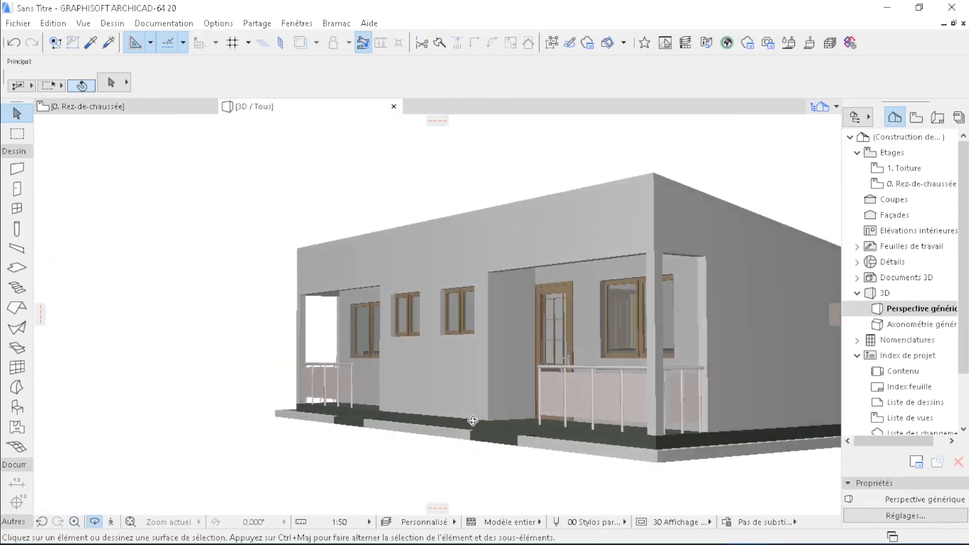
{"action": "scroll", "coordinate": [308, 436], "scroll_direction": "up", "scroll_amount": 3}
{"action": "scroll", "coordinate": [309, 436], "scroll_direction": "down", "scroll_amount": 5}
{"action": "left_click_drag", "start_coordinate": [433, 391], "coordinate": [252, 354]}
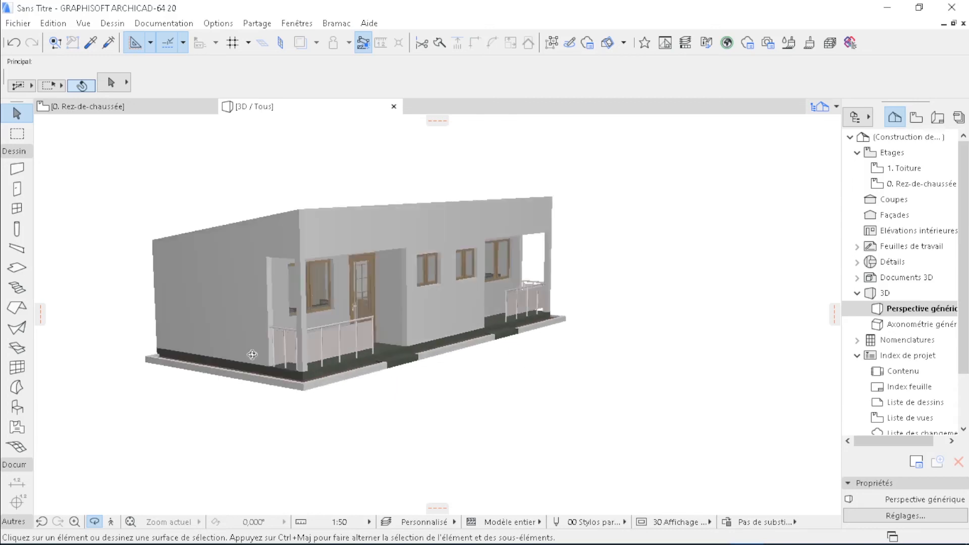
{"action": "left_click_drag", "start_coordinate": [176, 332], "coordinate": [694, 342]}
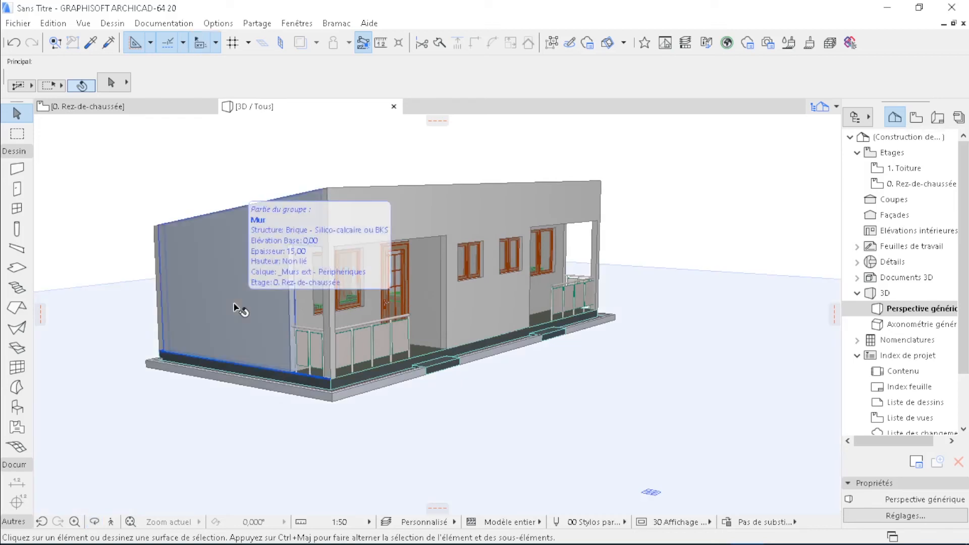
Suspend grouping and select the four exterior walls of the house together in 3D
{"action": "left_click", "coordinate": [553, 43]}
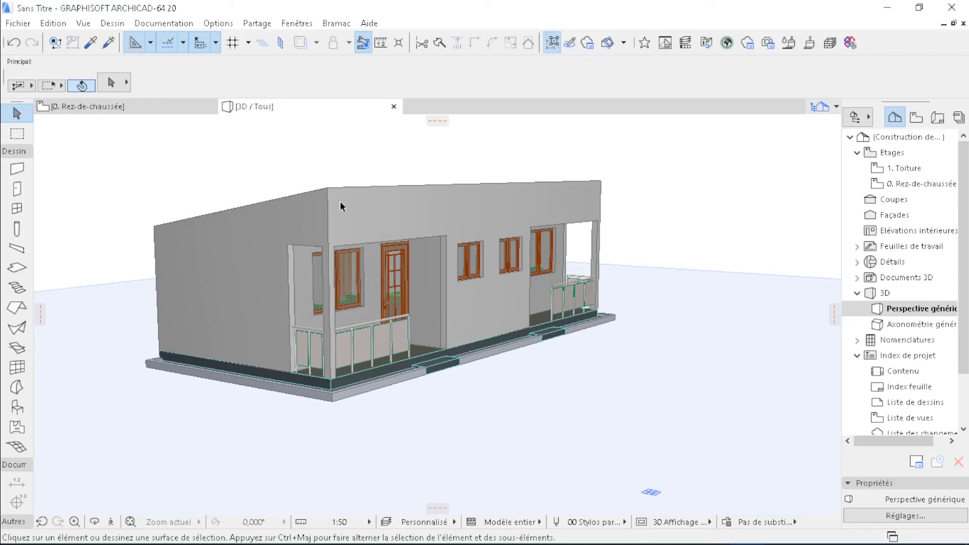
{"action": "left_click", "coordinate": [230, 290]}
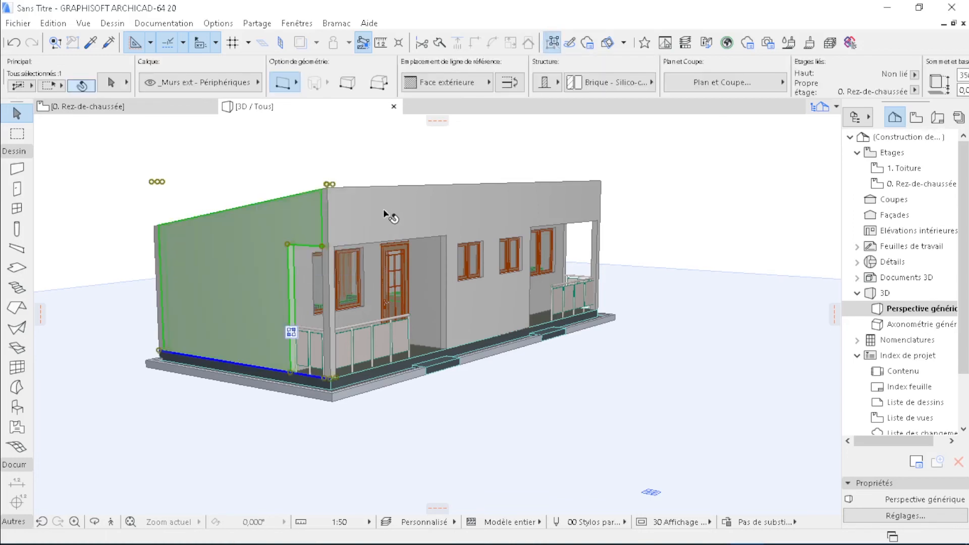
{"action": "left_click_drag", "start_coordinate": [384, 209], "coordinate": [460, 222]}
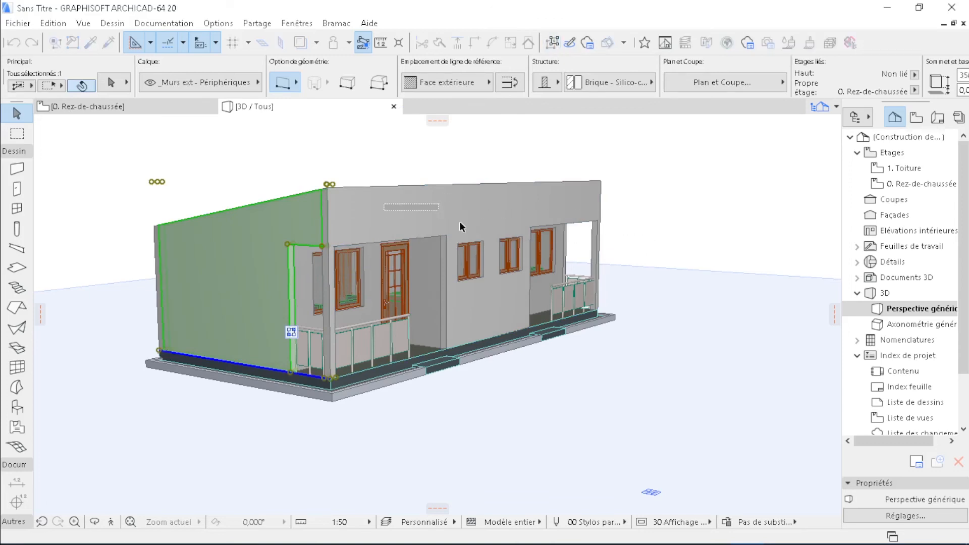
{"action": "left_click", "coordinate": [435, 214], "text": "shift"}
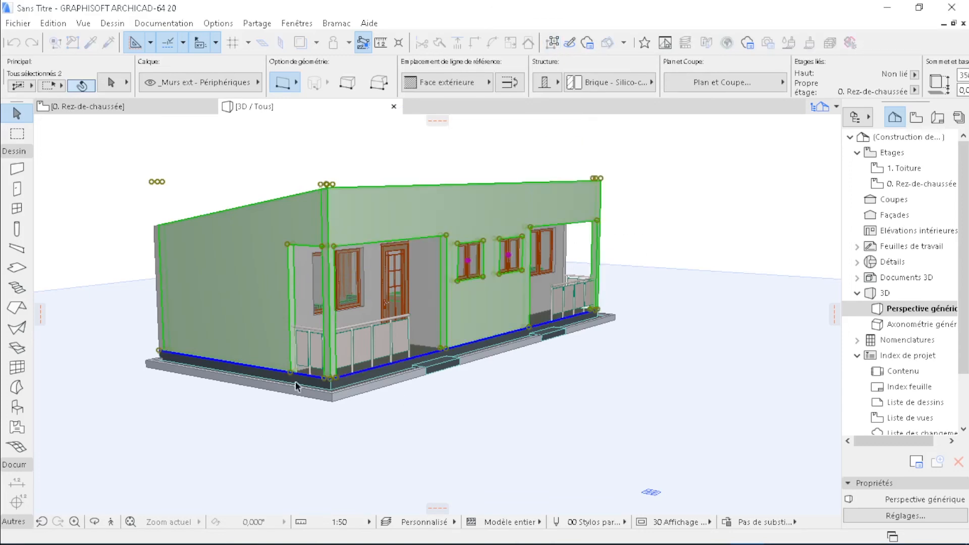
{"action": "left_click", "coordinate": [93, 522]}
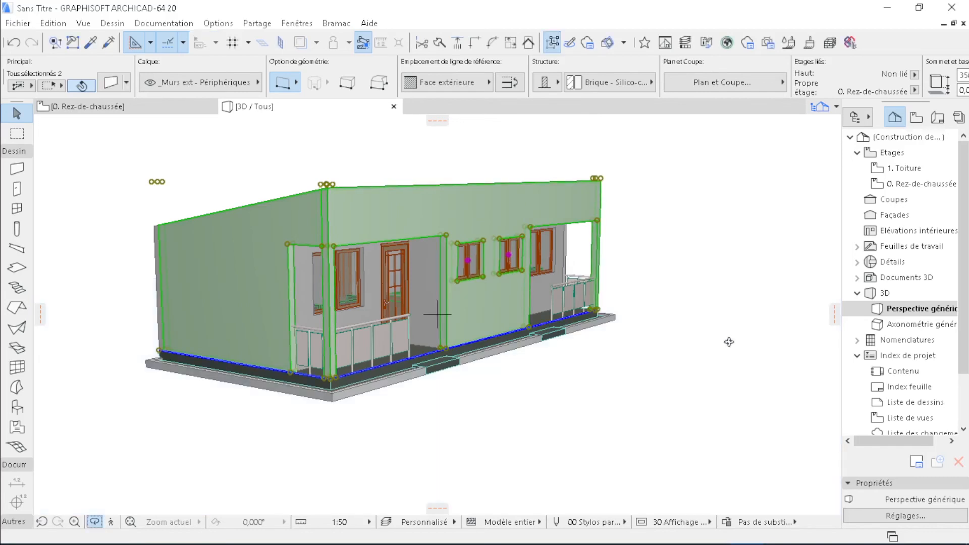
{"action": "left_click_drag", "start_coordinate": [606, 363], "coordinate": [228, 344]}
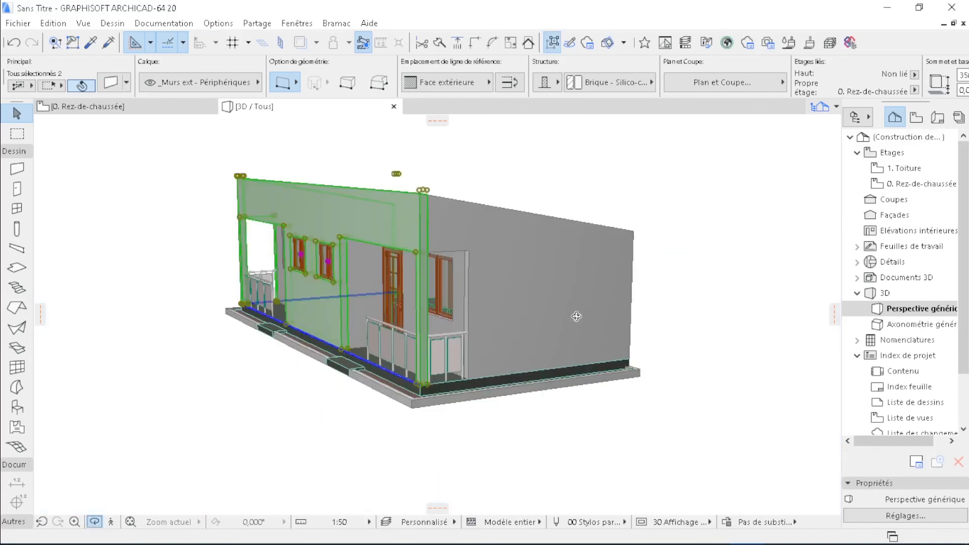
{"action": "key", "text": "Escape"}
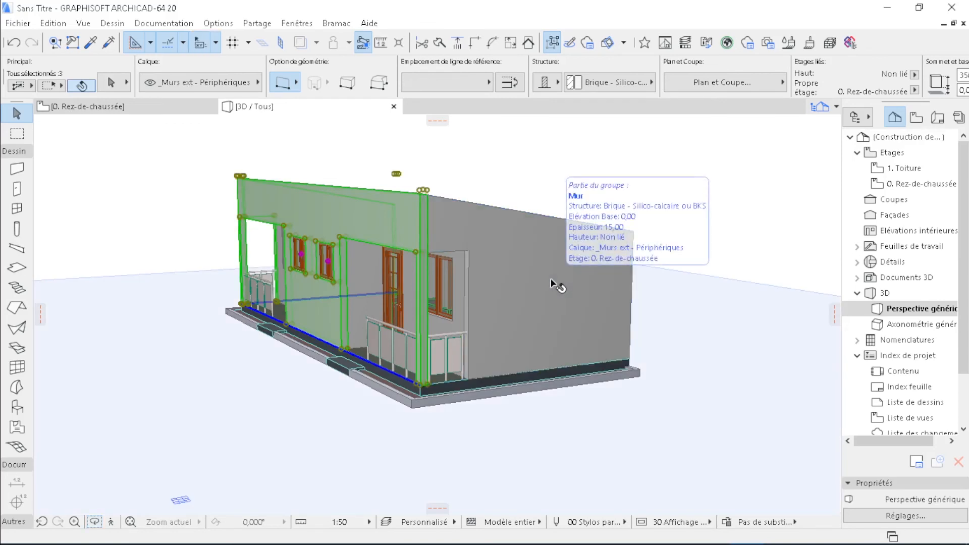
{"action": "left_click", "coordinate": [557, 284], "text": "shift"}
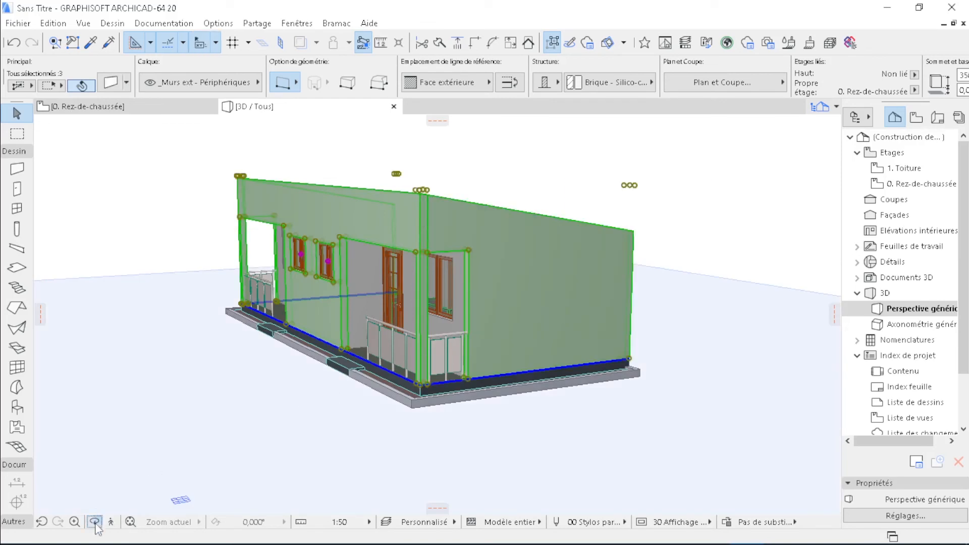
{"action": "left_click", "coordinate": [94, 523]}
{"action": "left_click_drag", "start_coordinate": [550, 360], "coordinate": [491, 374]}
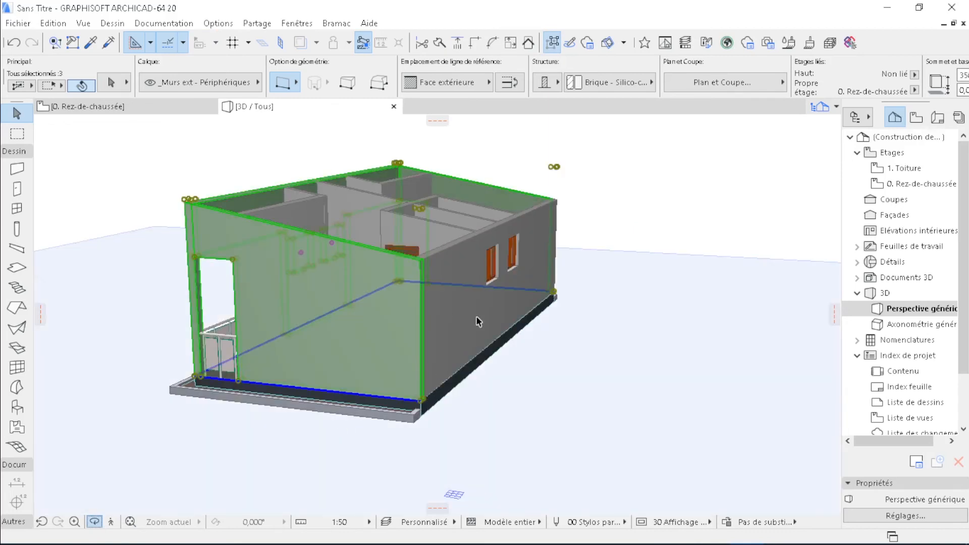
{"action": "left_click", "coordinate": [479, 319], "text": "shift"}
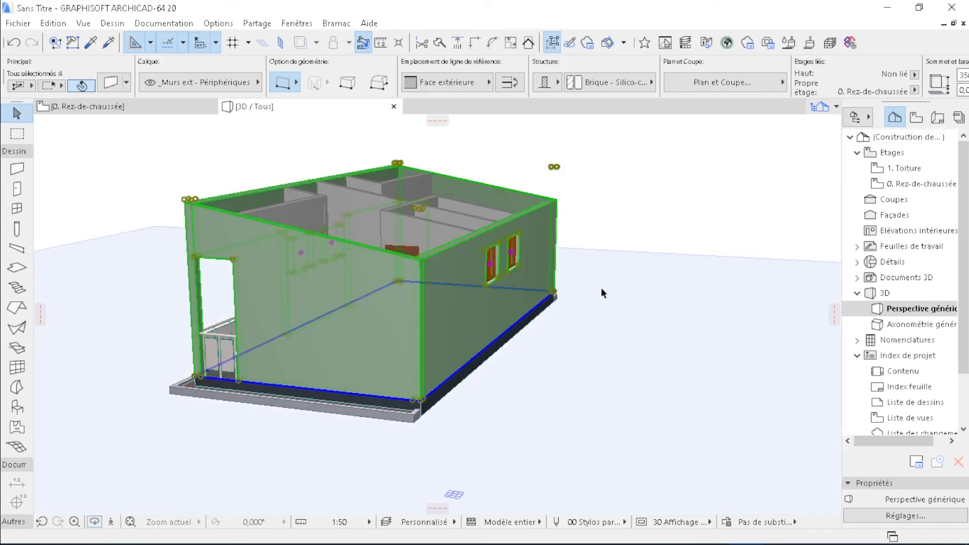
Override the selected walls' exterior-face and side surfaces with Brique - appareil flamand and apply the settings
{"action": "left_click", "coordinate": [115, 83]}
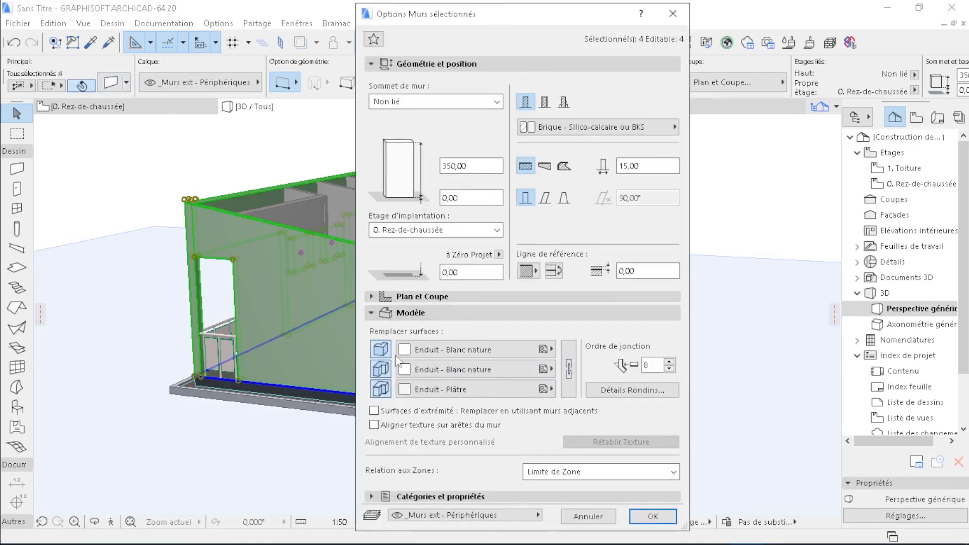
{"action": "left_click", "coordinate": [424, 351]}
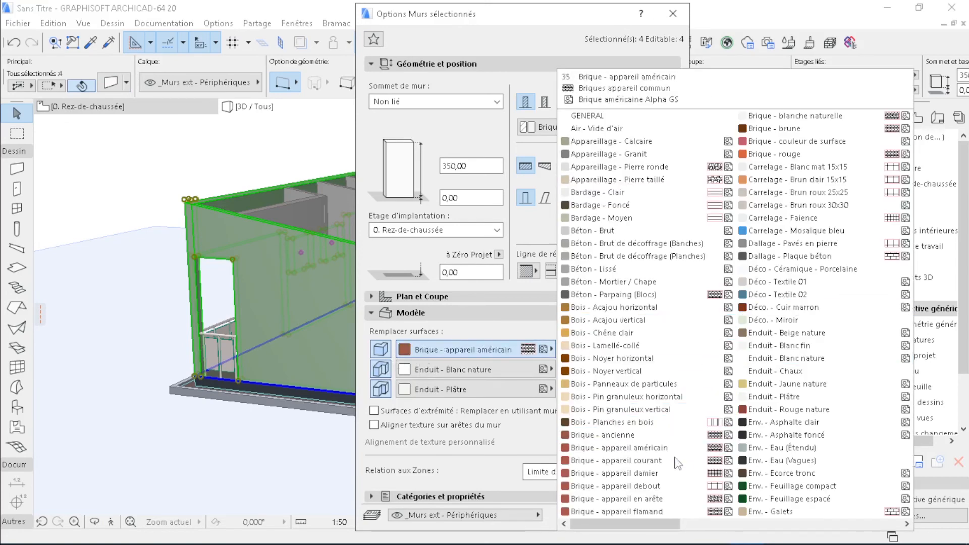
{"action": "left_click", "coordinate": [681, 508]}
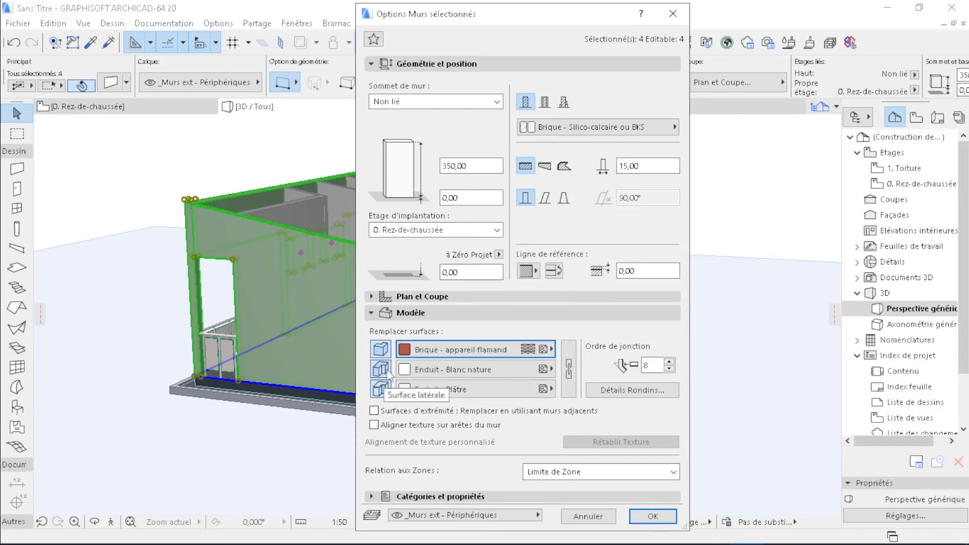
{"action": "left_click", "coordinate": [461, 368]}
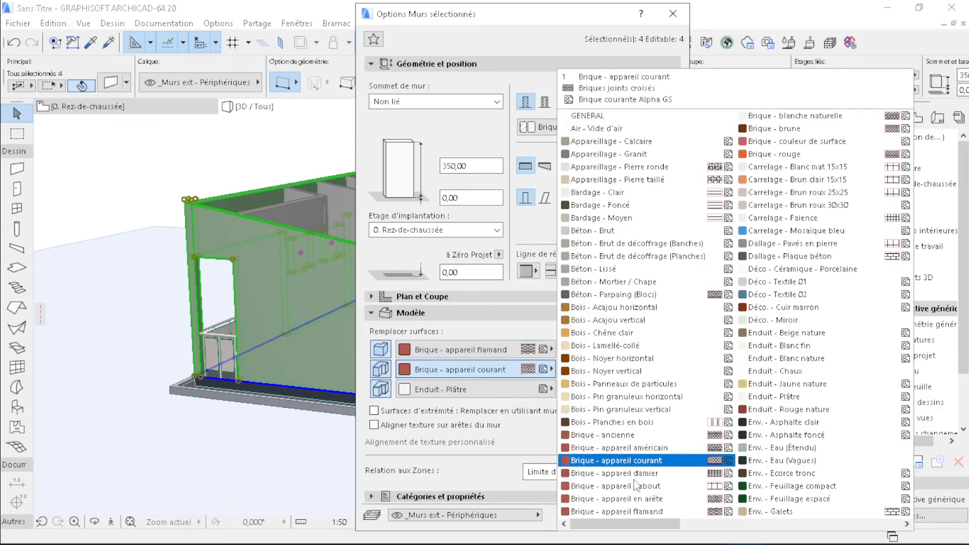
{"action": "left_click", "coordinate": [649, 510]}
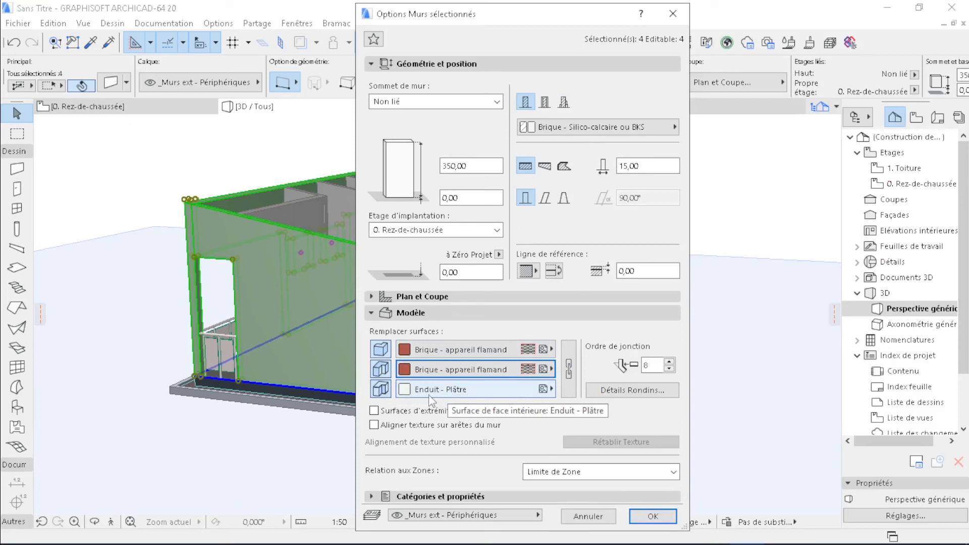
{"action": "left_click", "coordinate": [652, 516]}
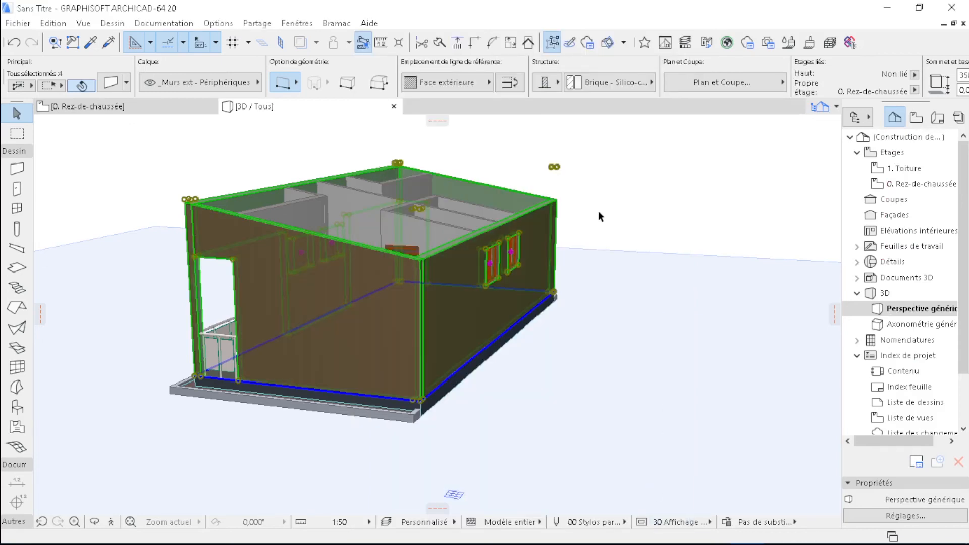
Deselect the walls and inspect the brick finish around the house in 3D
{"action": "left_click", "coordinate": [598, 212]}
{"action": "left_click", "coordinate": [94, 522]}
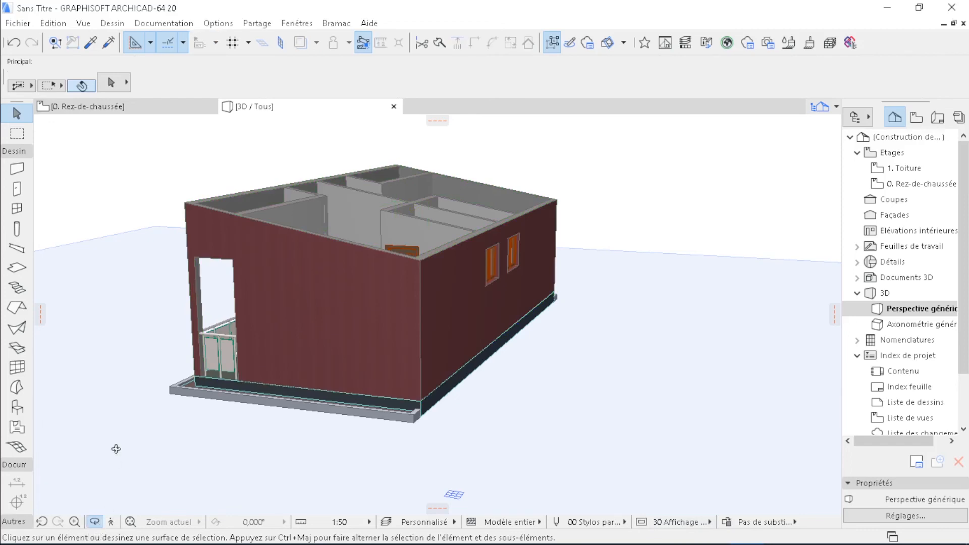
{"action": "left_click_drag", "start_coordinate": [114, 449], "coordinate": [598, 394]}
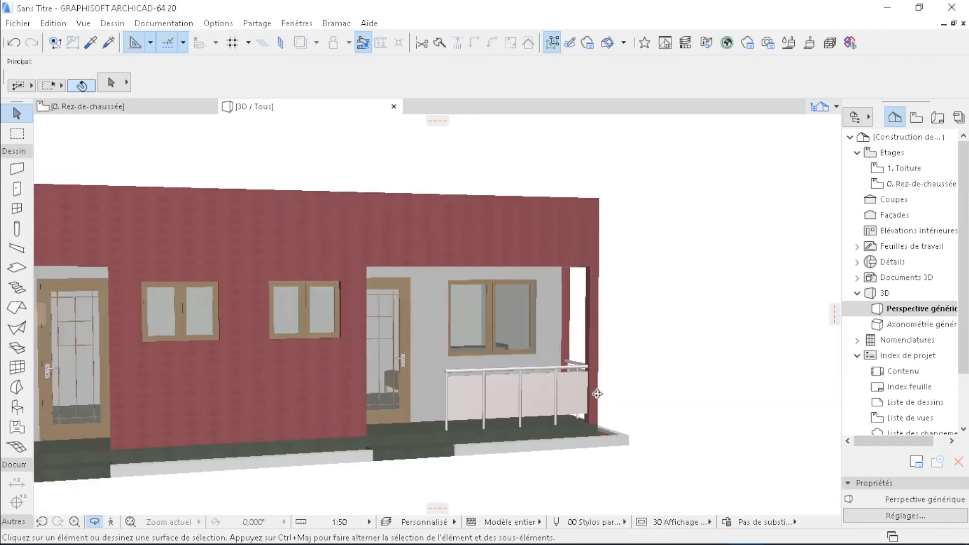
{"action": "scroll", "coordinate": [565, 393], "scroll_direction": "down", "scroll_amount": 5}
{"action": "left_click_drag", "start_coordinate": [445, 440], "coordinate": [214, 334]}
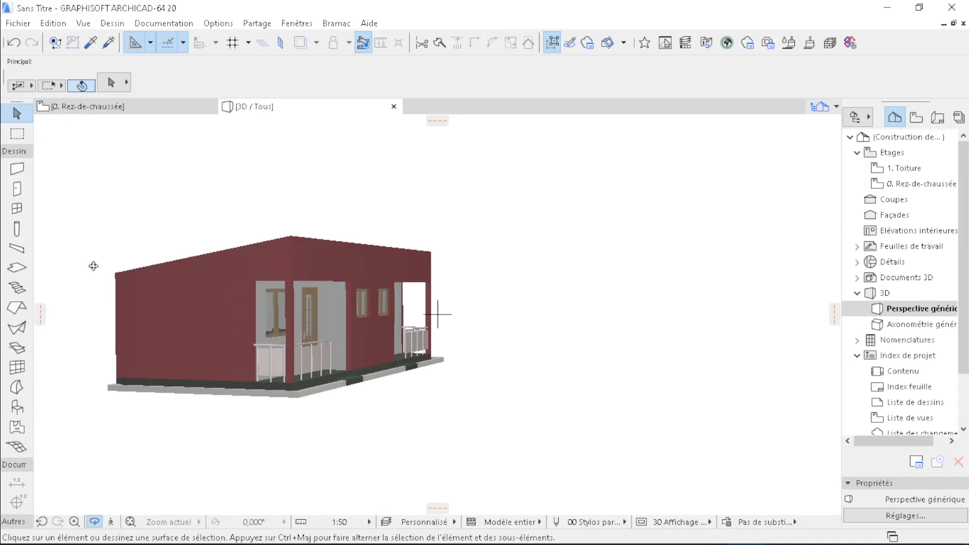
{"action": "left_click_drag", "start_coordinate": [93, 266], "coordinate": [289, 306]}
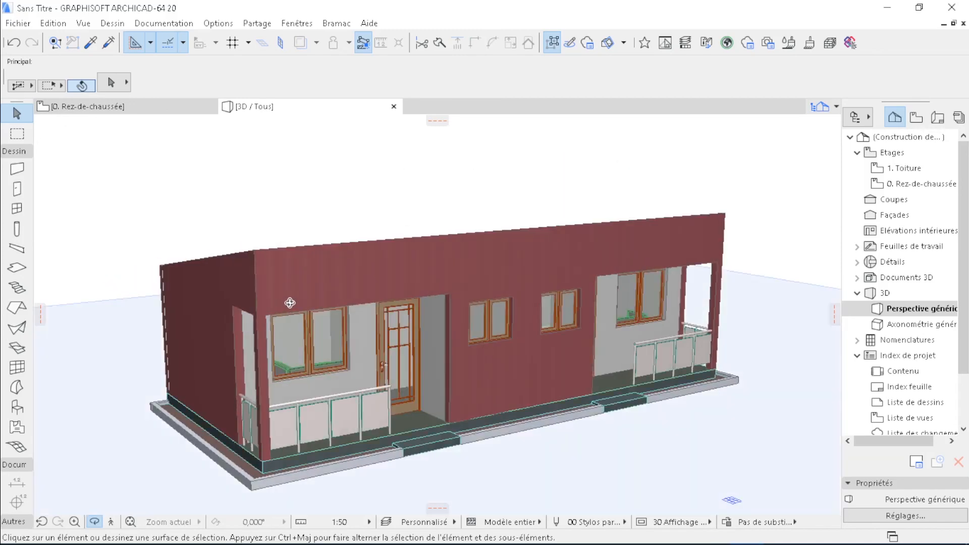
{"action": "key", "text": "Escape"}
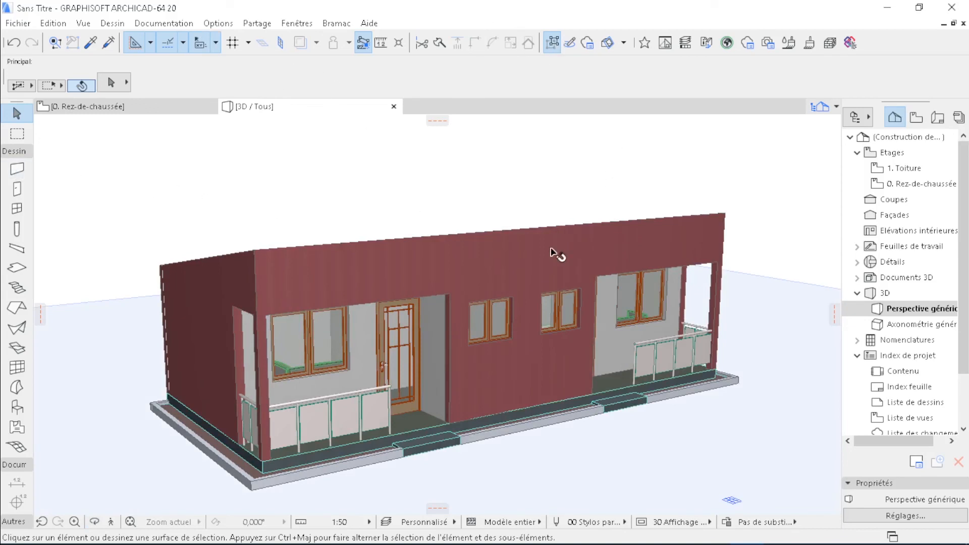
Change the exterior-face surface of the four exterior walls to Brique - appareil américain, apply it and deselect the walls
{"action": "key", "text": "ctrl+a"}
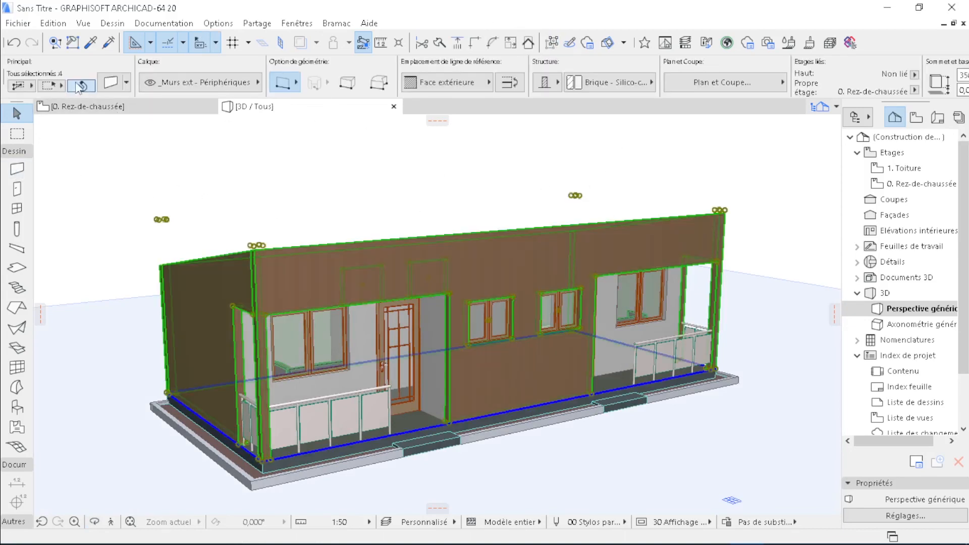
{"action": "left_click", "coordinate": [79, 86]}
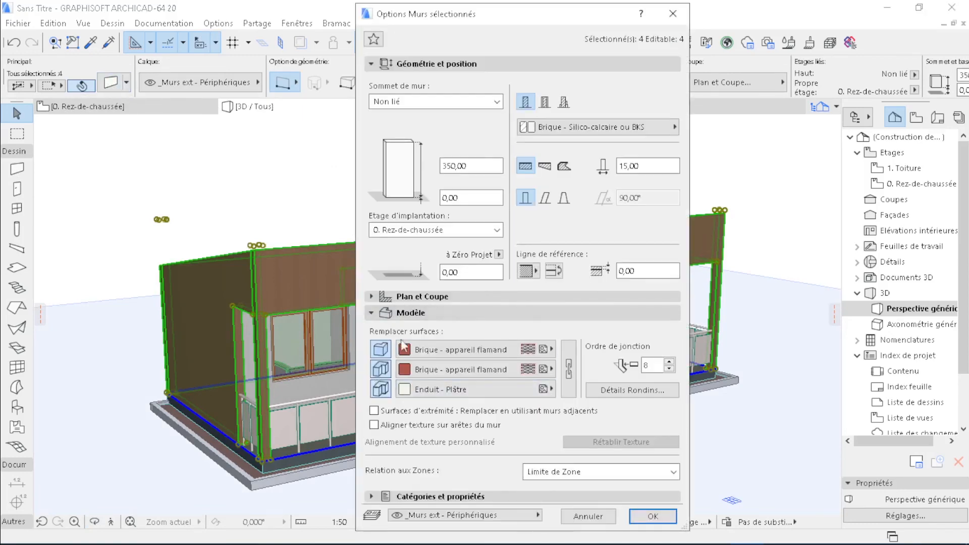
{"action": "left_click", "coordinate": [467, 351]}
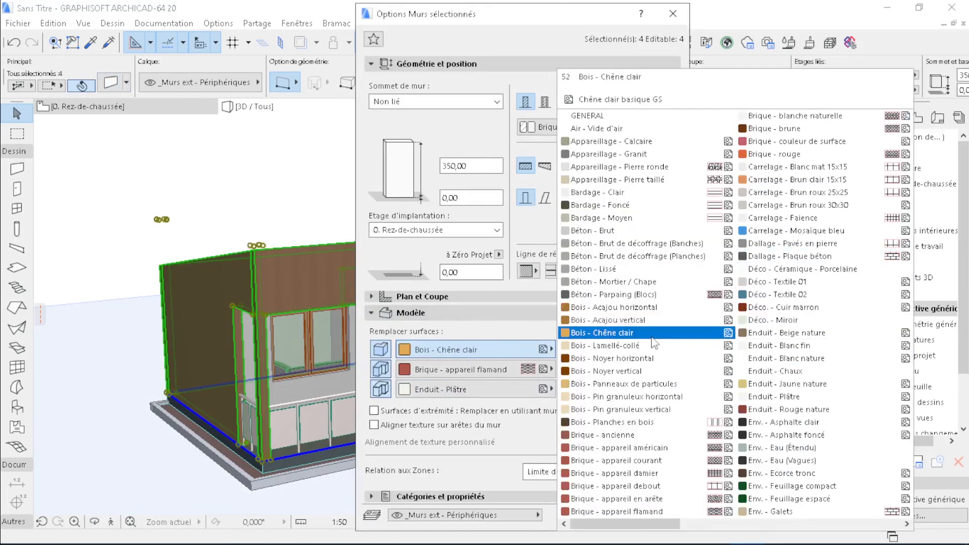
{"action": "left_click", "coordinate": [666, 448]}
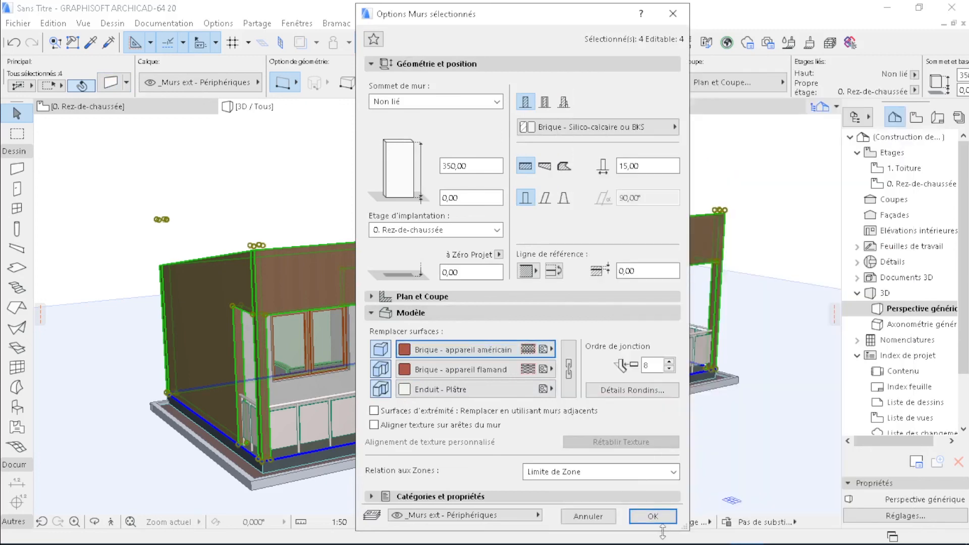
{"action": "left_click", "coordinate": [663, 521]}
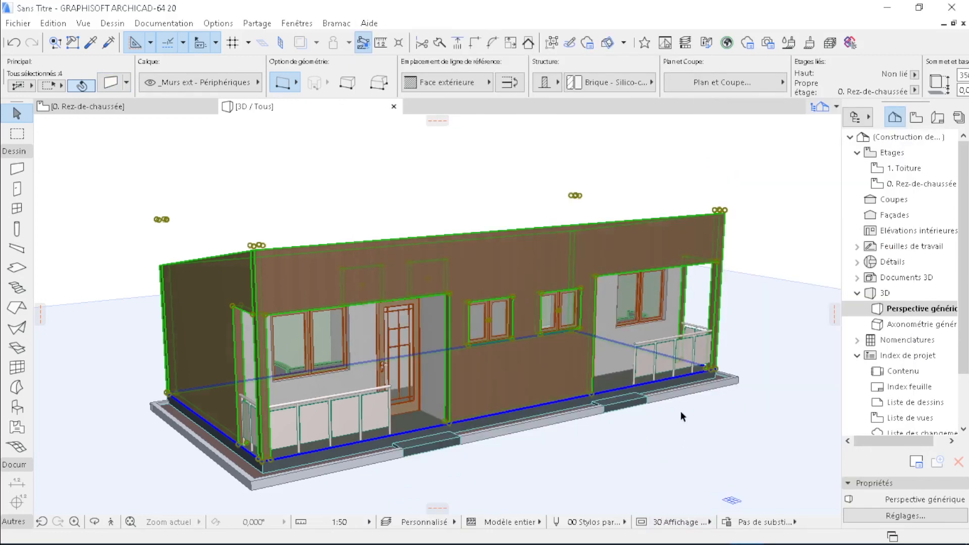
{"action": "left_click", "coordinate": [476, 196]}
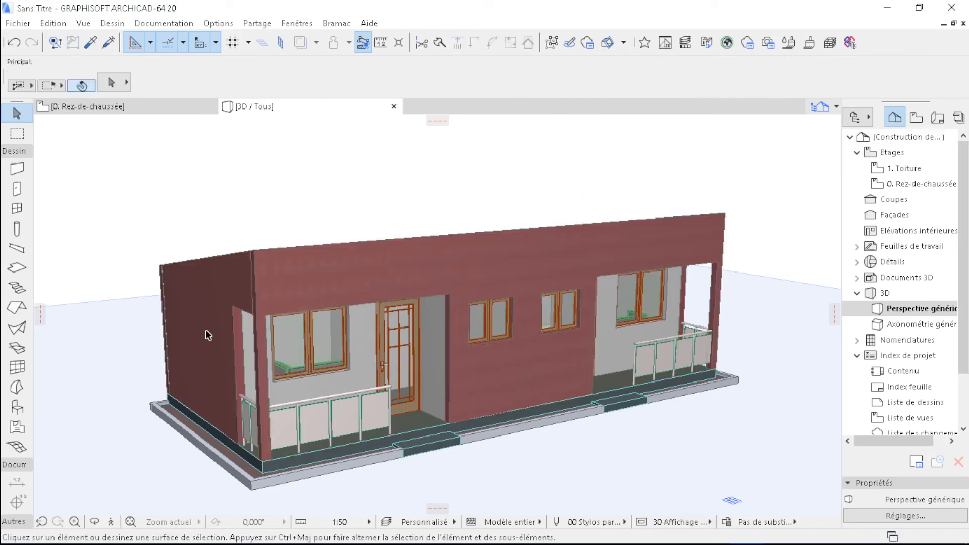
Show all layers in the 3D view and look over the house from the front and both sides
{"action": "left_click", "coordinate": [95, 521]}
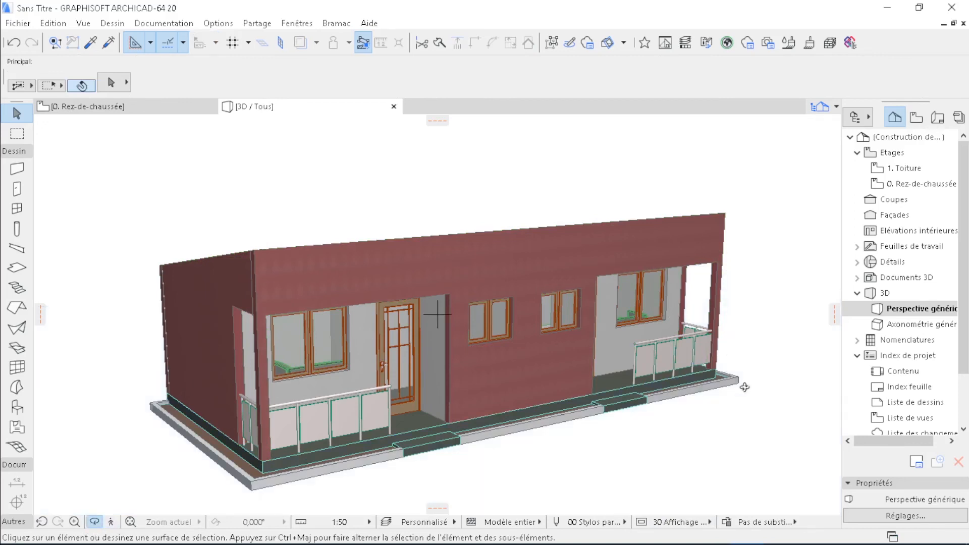
{"action": "left_click_drag", "start_coordinate": [762, 430], "coordinate": [509, 390]}
{"action": "scroll", "coordinate": [508, 389], "scroll_direction": "up", "scroll_amount": 5}
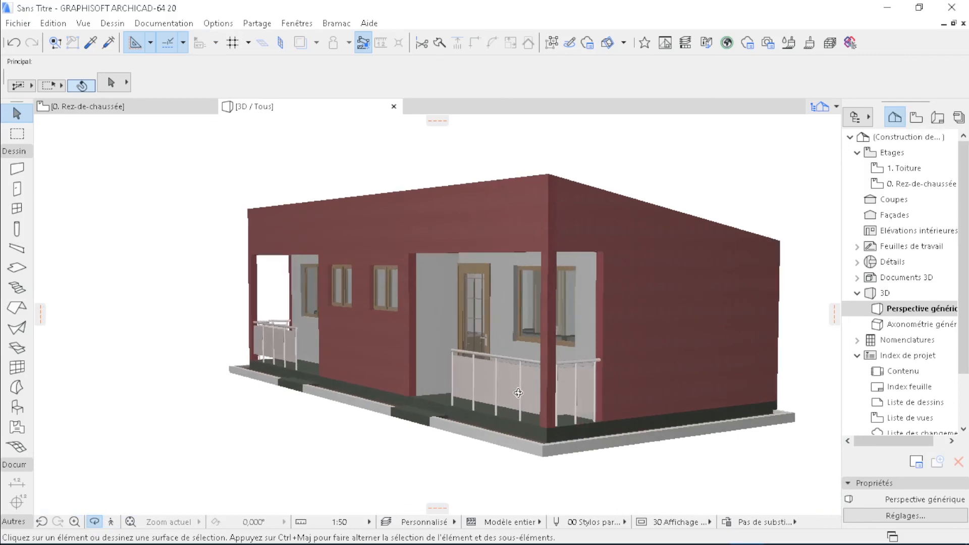
{"action": "left_click_drag", "start_coordinate": [335, 424], "coordinate": [547, 376]}
{"action": "scroll", "coordinate": [321, 243], "scroll_direction": "up", "scroll_amount": 2}
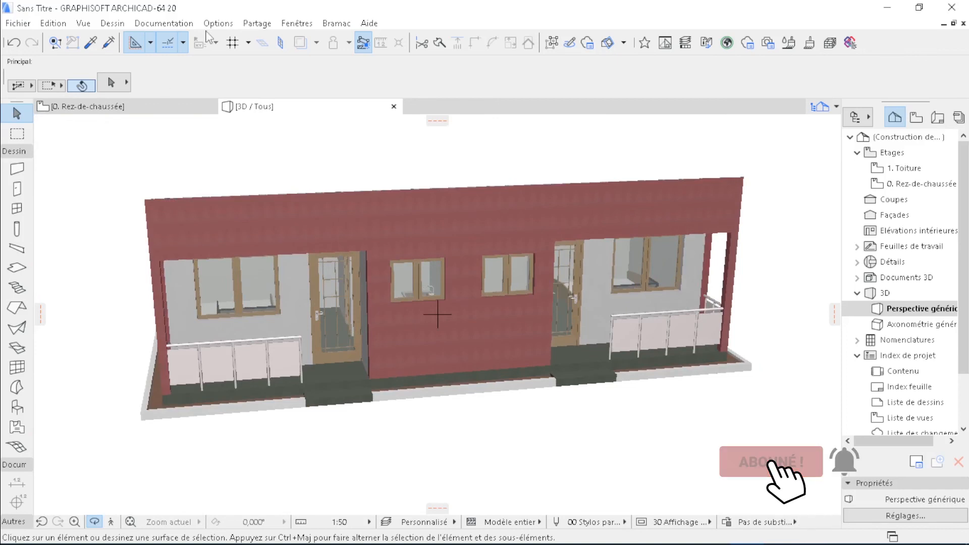
{"action": "left_click", "coordinate": [164, 23]}
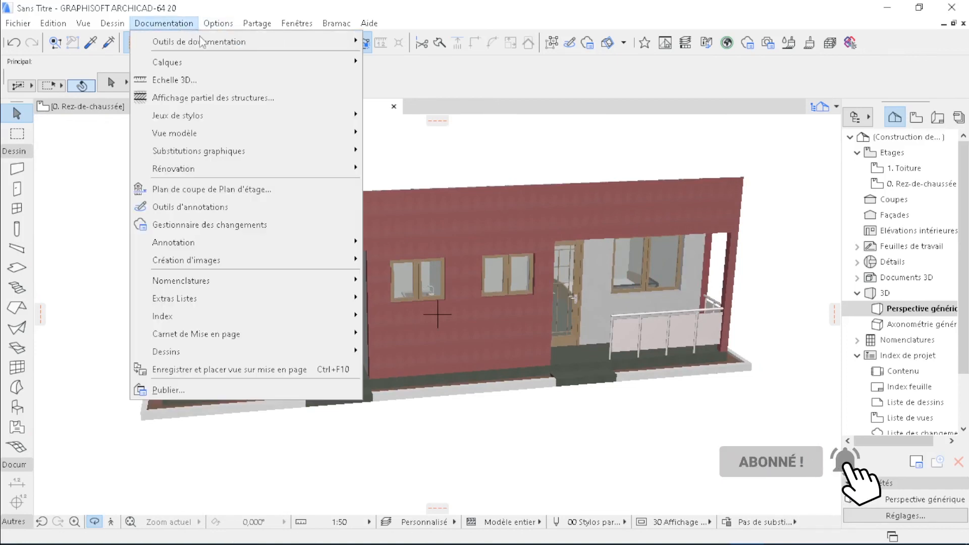
{"action": "mouse_move", "coordinate": [335, 62]}
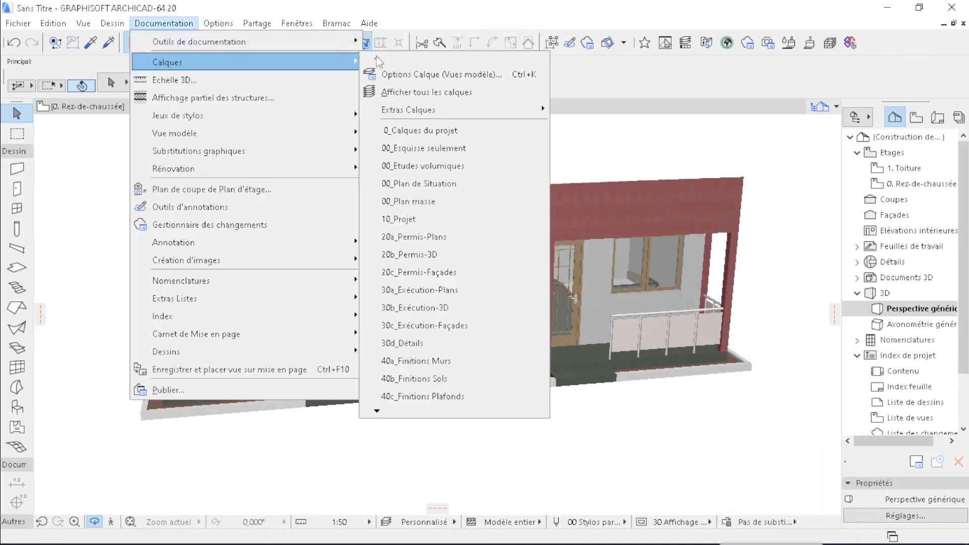
{"action": "left_click", "coordinate": [419, 92]}
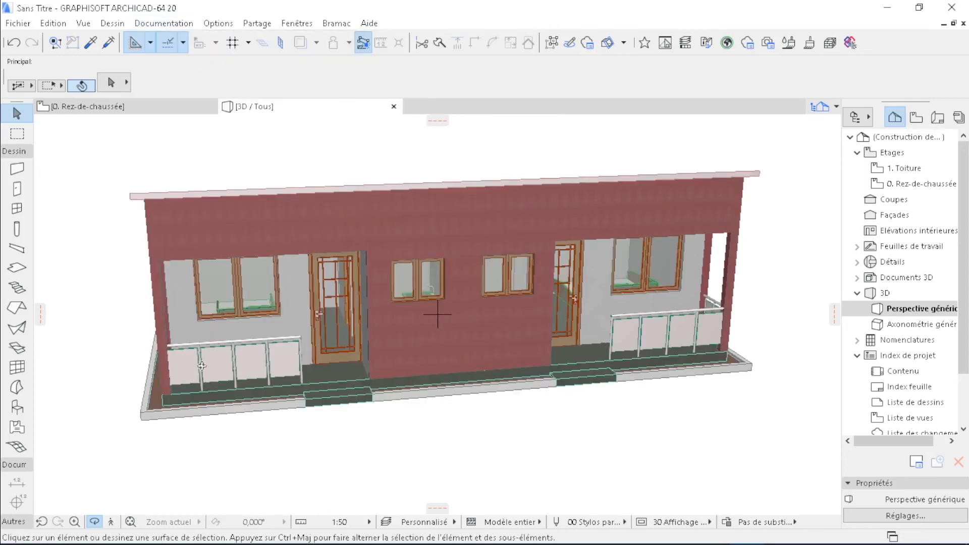
{"action": "left_click_drag", "start_coordinate": [202, 366], "coordinate": [339, 336]}
{"action": "scroll", "coordinate": [537, 377], "scroll_direction": "down", "scroll_amount": 1}
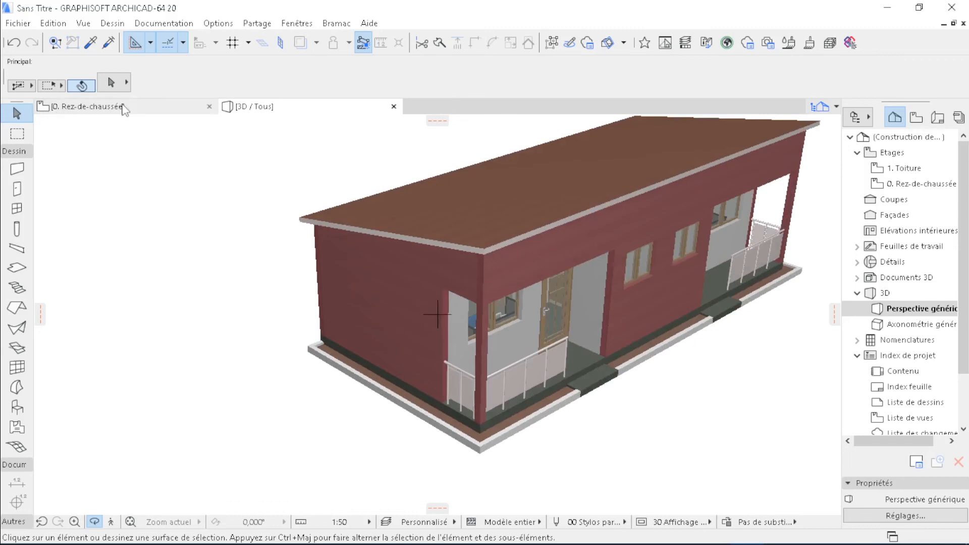
On the ground-floor plan, set the slab defaults to elevation -30 with all surfaces overridden by Env. - Herbe brune
{"action": "left_click", "coordinate": [101, 107]}
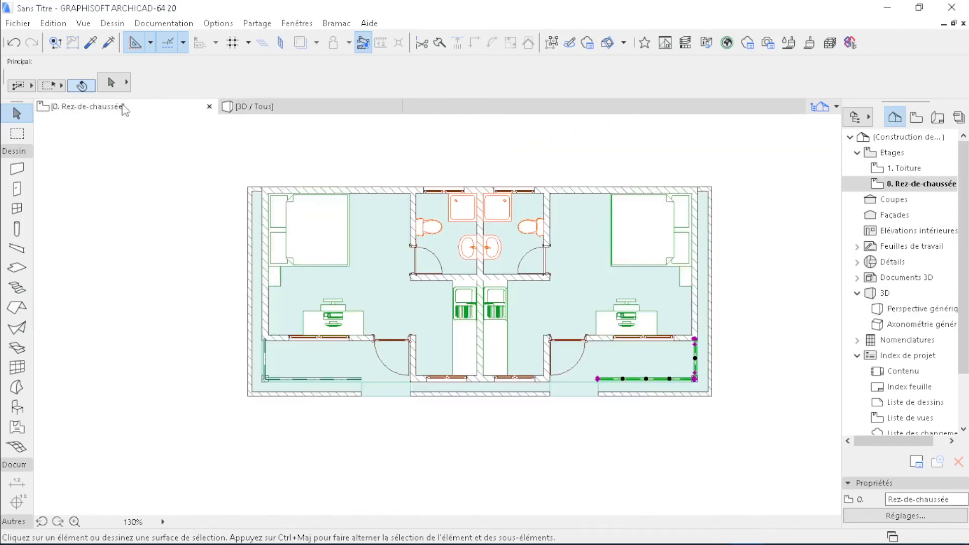
{"action": "left_click", "coordinate": [217, 169]}
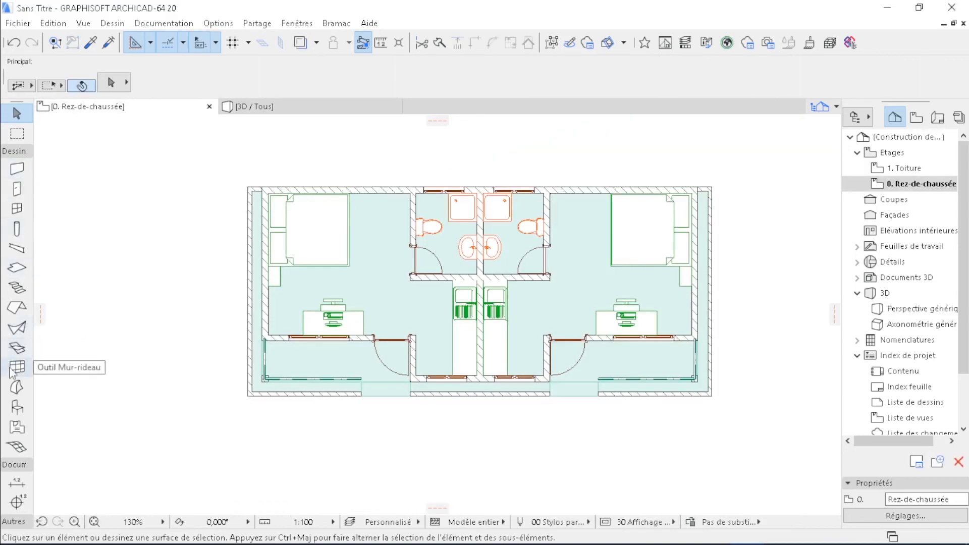
{"action": "double_click", "coordinate": [17, 268]}
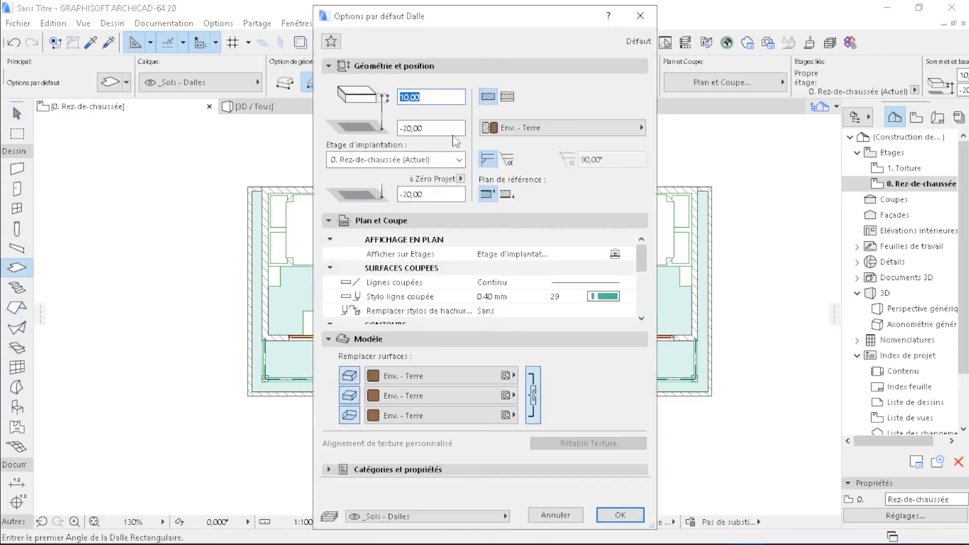
{"action": "left_click", "coordinate": [434, 129]}
{"action": "type", "text": "-30"}
{"action": "left_click", "coordinate": [597, 134]}
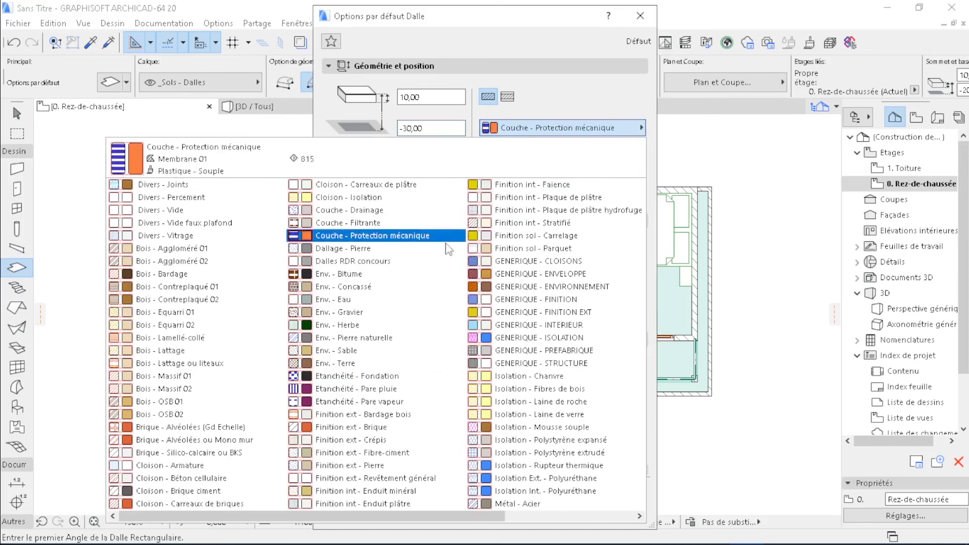
{"action": "left_click", "coordinate": [566, 78]}
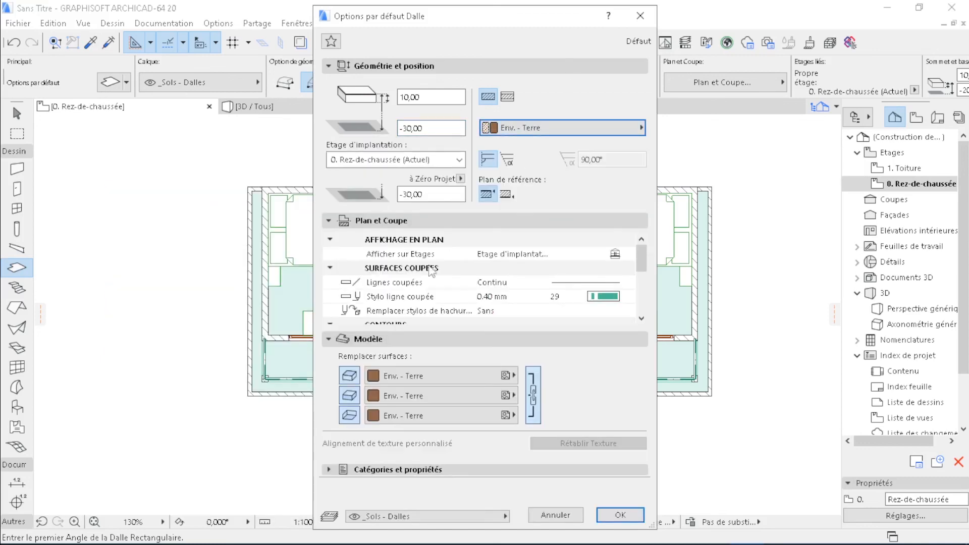
{"action": "left_click", "coordinate": [418, 381]}
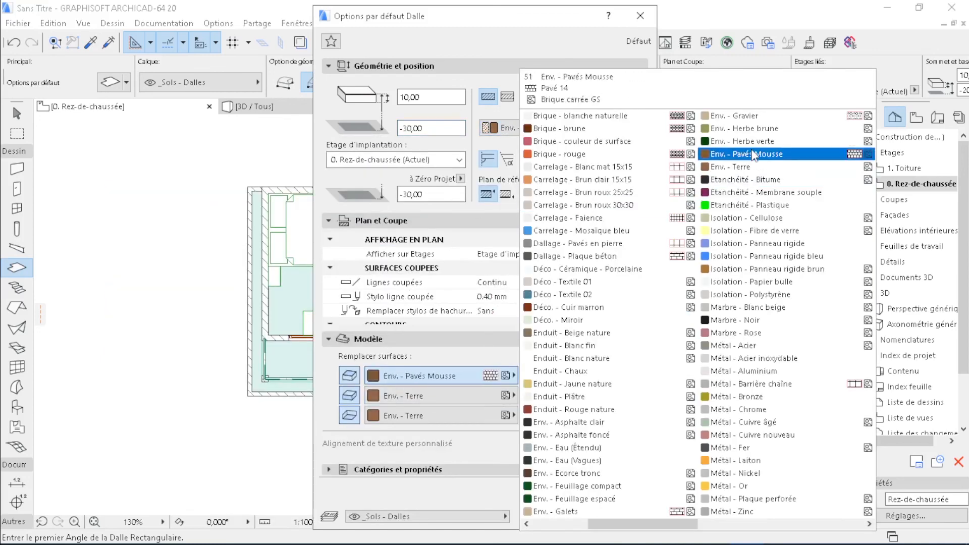
{"action": "left_click", "coordinate": [739, 128]}
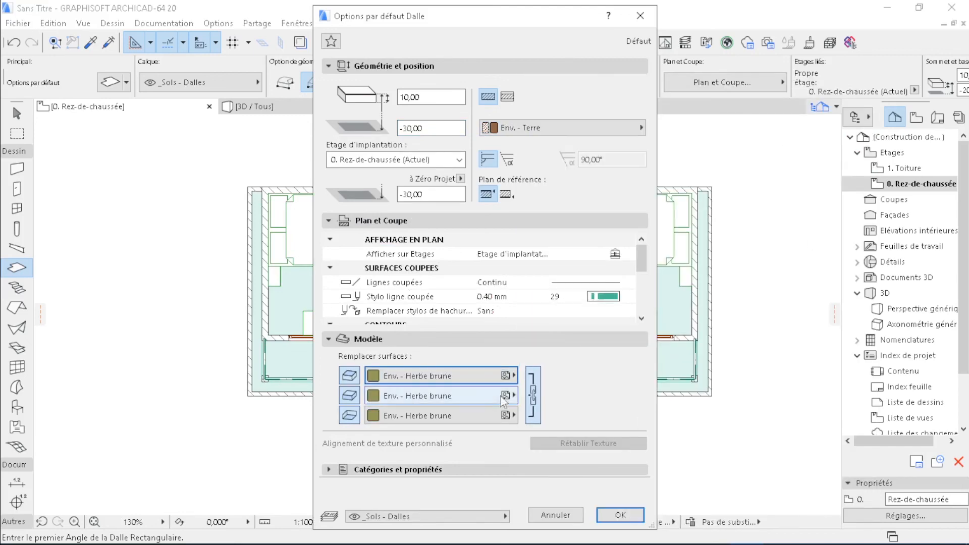
{"action": "left_click", "coordinate": [620, 515]}
Draw a rectangular ground slab of about 2630 by 1600 around the whole house on the plan
{"action": "scroll", "coordinate": [424, 378], "scroll_direction": "down", "scroll_amount": 4}
{"action": "scroll", "coordinate": [413, 392], "scroll_direction": "down", "scroll_amount": 2}
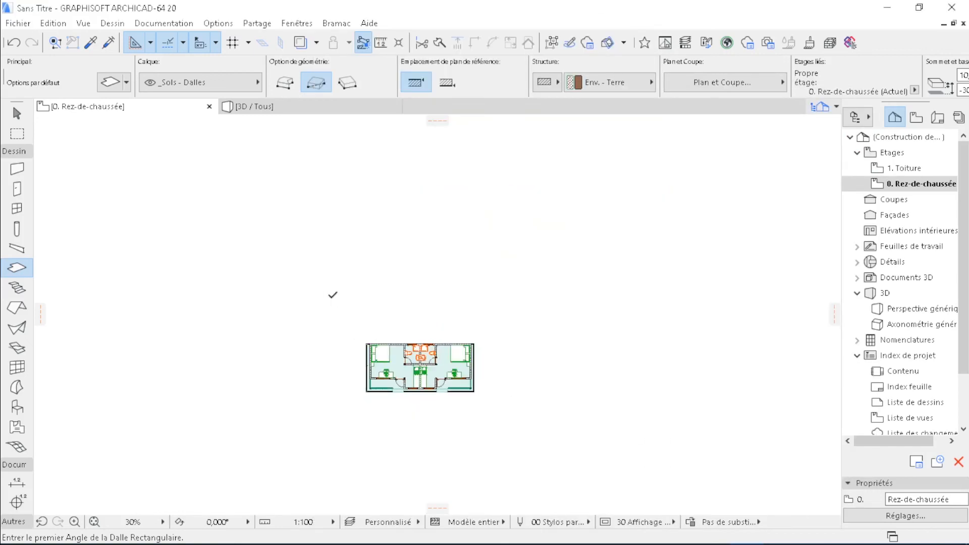
{"action": "left_click", "coordinate": [295, 305]}
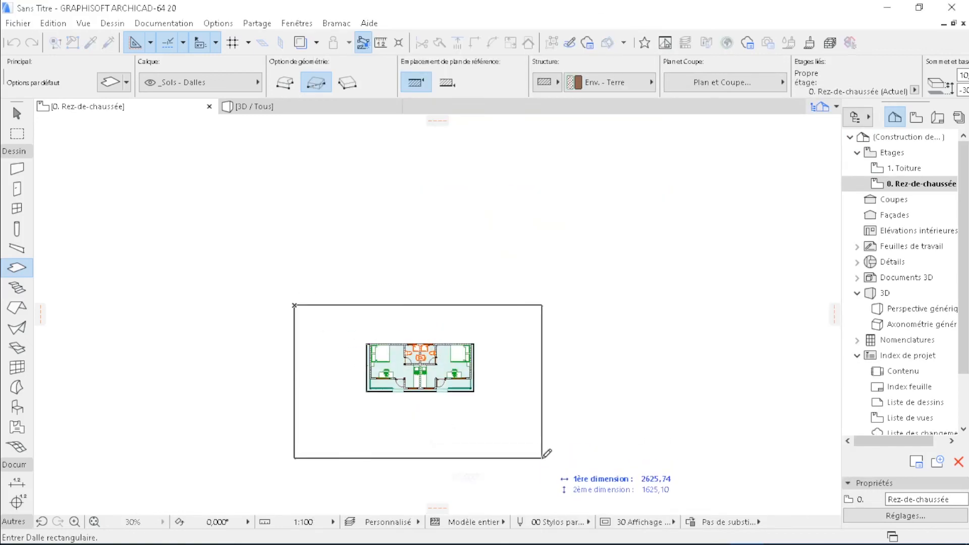
{"action": "left_click", "coordinate": [543, 455]}
Examine the ground slab around the house in 3D from several angles and leave the Slab tool
{"action": "key", "text": "F3"}
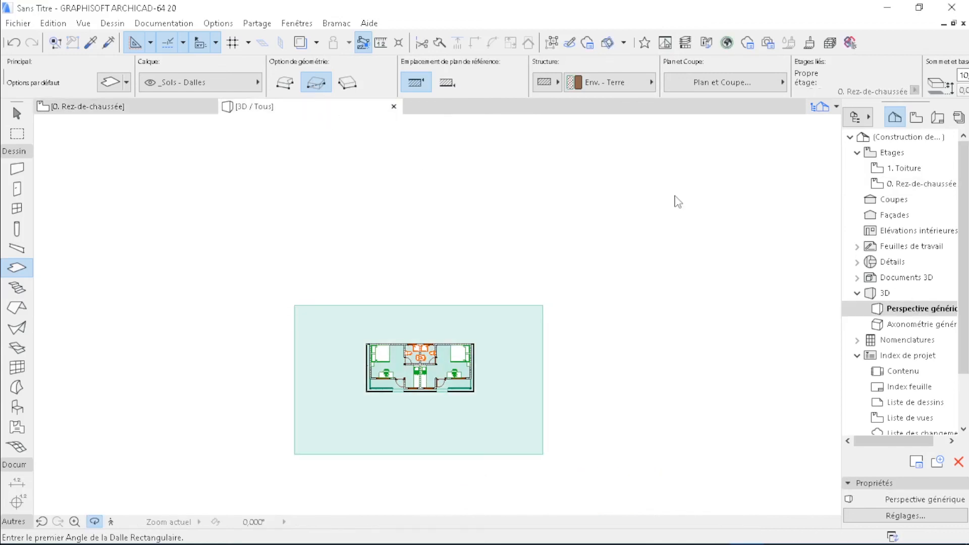
{"action": "scroll", "coordinate": [341, 366], "scroll_direction": "down", "scroll_amount": 6}
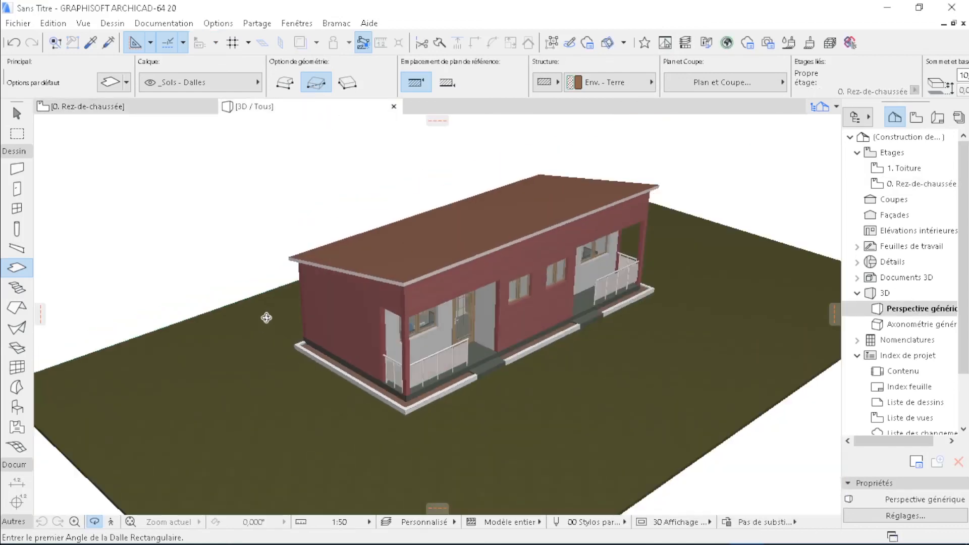
{"action": "left_click_drag", "start_coordinate": [333, 357], "coordinate": [526, 363]}
{"action": "scroll", "coordinate": [410, 293], "scroll_direction": "up", "scroll_amount": 4}
{"action": "left_click_drag", "start_coordinate": [408, 293], "coordinate": [103, 328]}
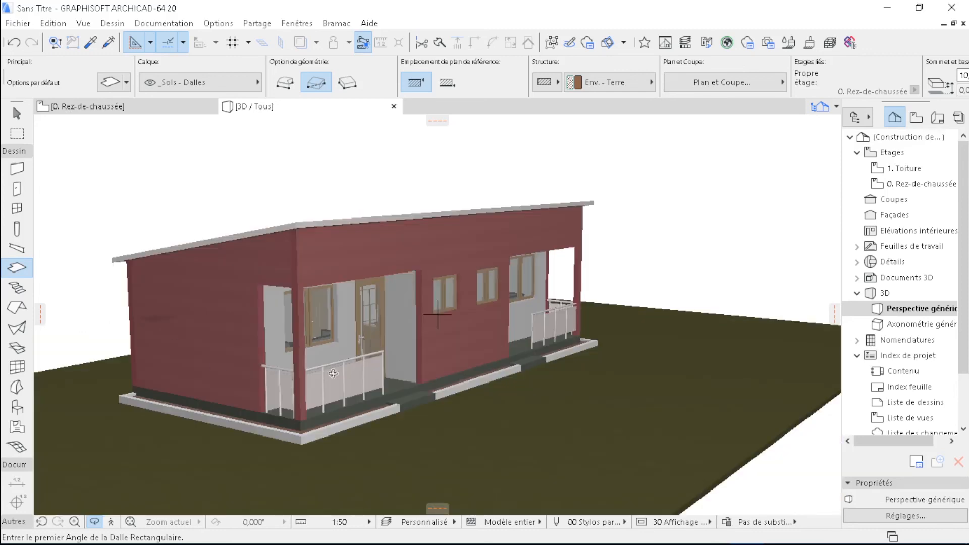
{"action": "key", "text": "Escape"}
{"action": "key", "text": "Escape"}
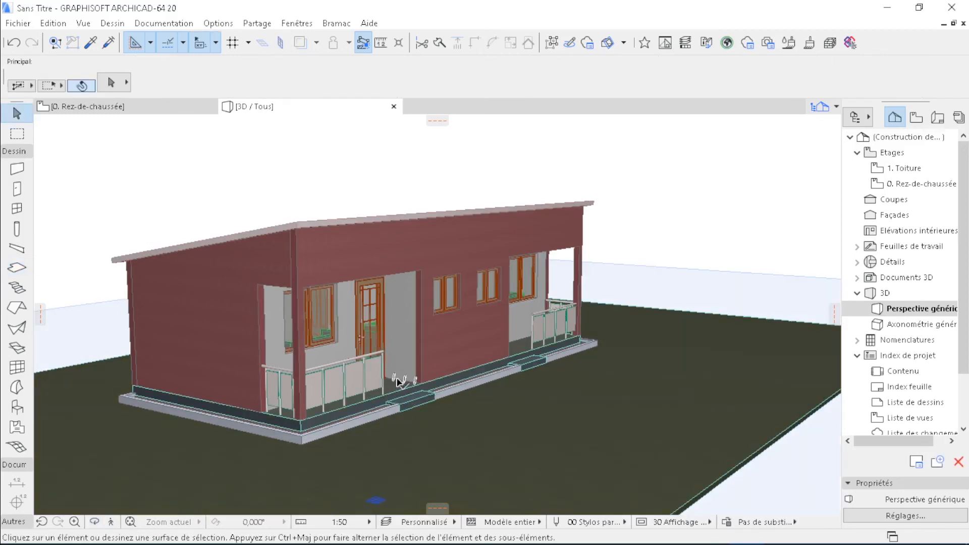
Select the house's floor slab in 3D and override its top surface with Carrelage - Blanc mat 15x15
{"action": "left_click", "coordinate": [408, 398]}
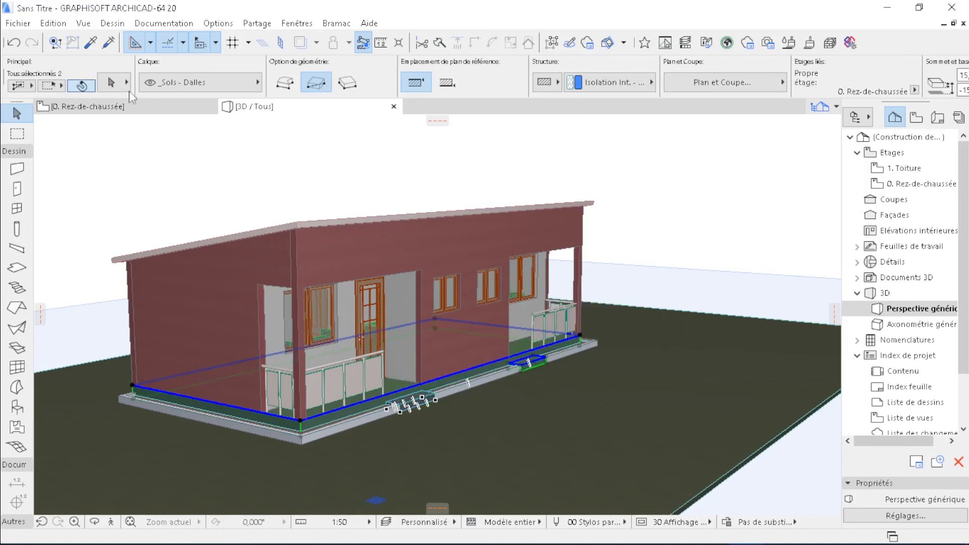
{"action": "left_click", "coordinate": [112, 83]}
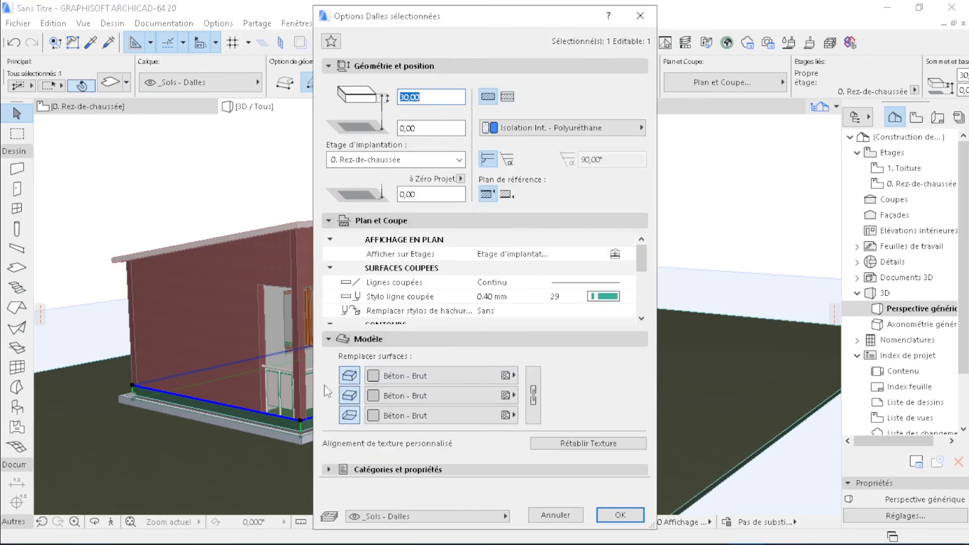
{"action": "left_click", "coordinate": [467, 378]}
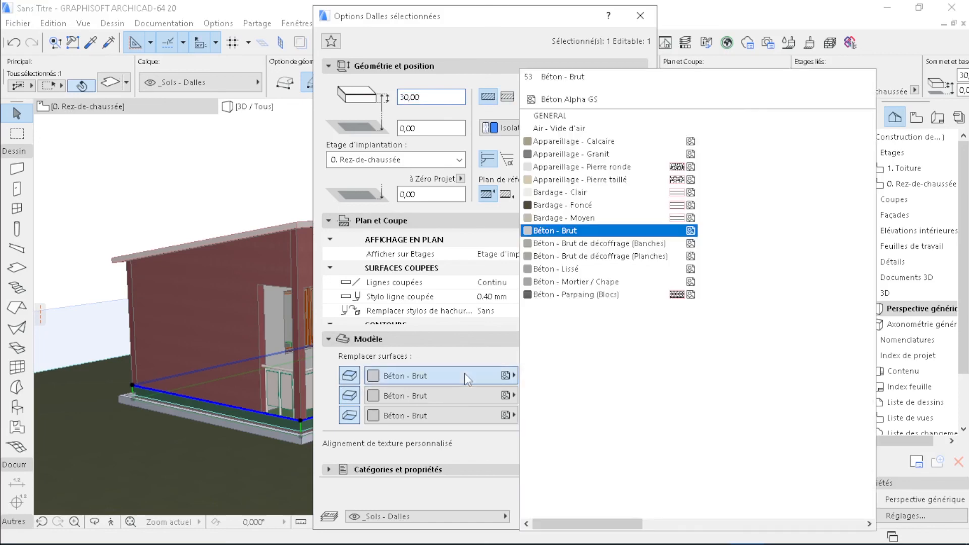
{"action": "left_click", "coordinate": [747, 383]}
{"action": "scroll", "coordinate": [787, 376], "scroll_direction": "down", "scroll_amount": 2}
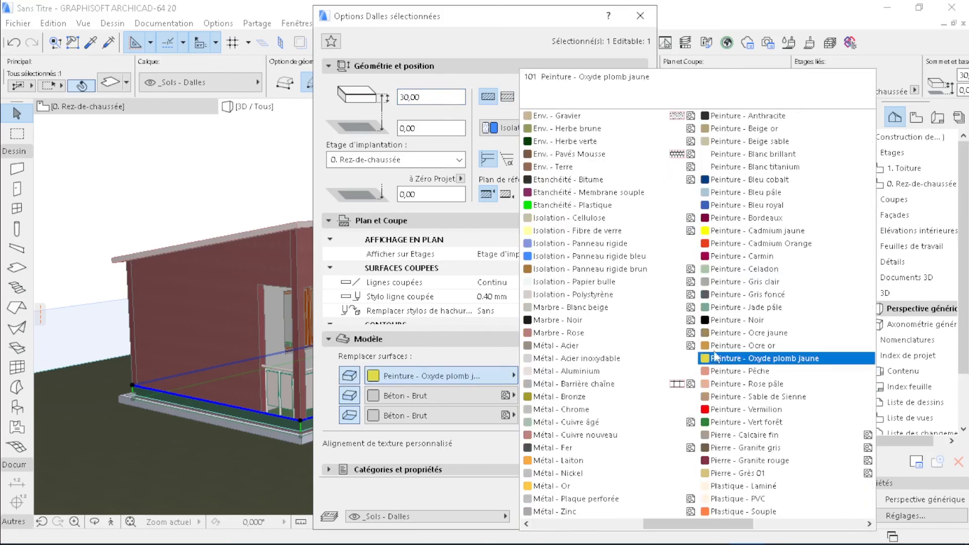
{"action": "scroll", "coordinate": [749, 144], "scroll_direction": "up", "scroll_amount": 2}
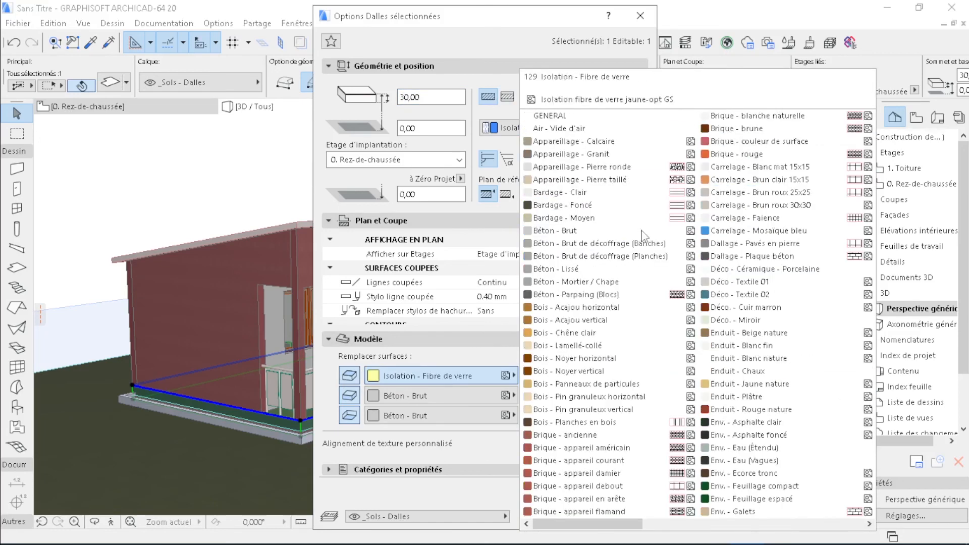
{"action": "left_click", "coordinate": [748, 169]}
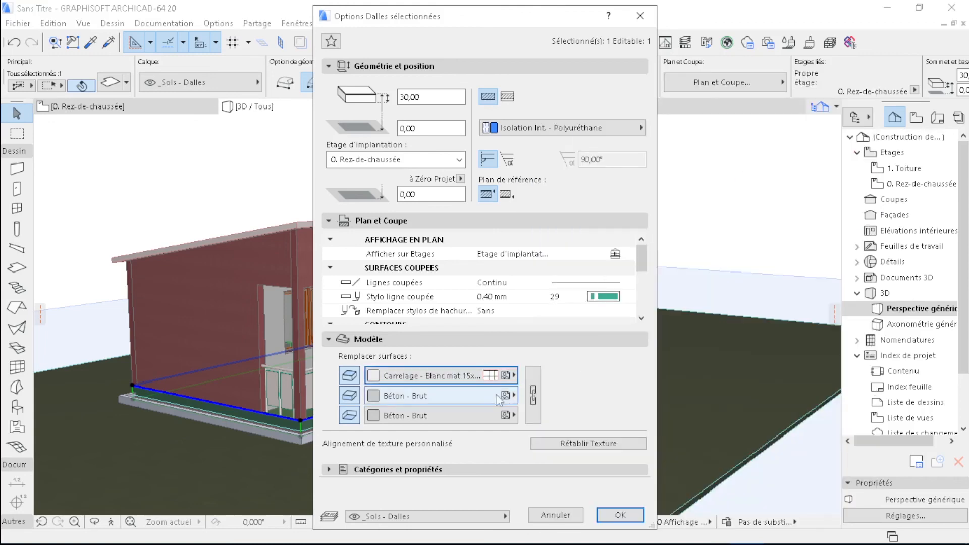
Override the floor slab's edge surface with Enduit - Blanc nature, apply the settings and deselect the slab
{"action": "left_click", "coordinate": [420, 397]}
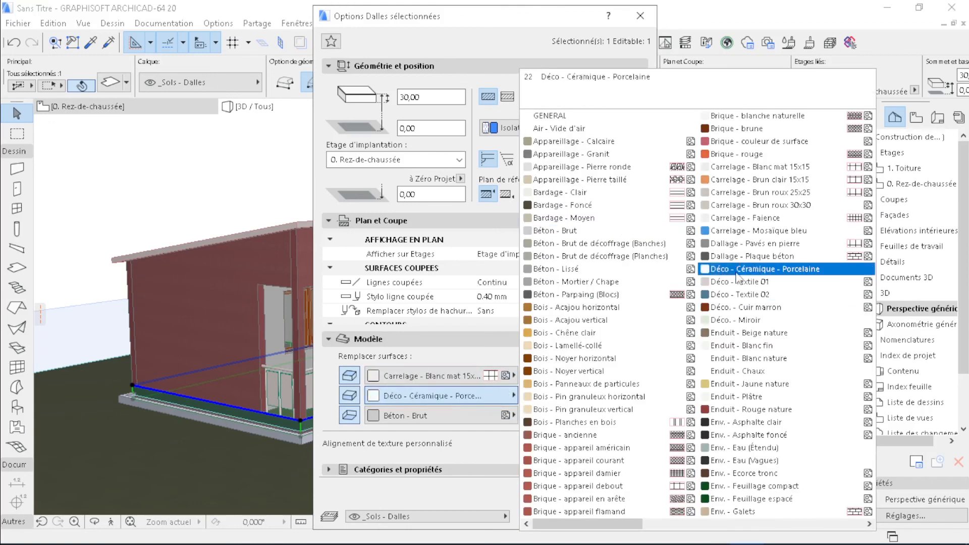
{"action": "left_click", "coordinate": [775, 358]}
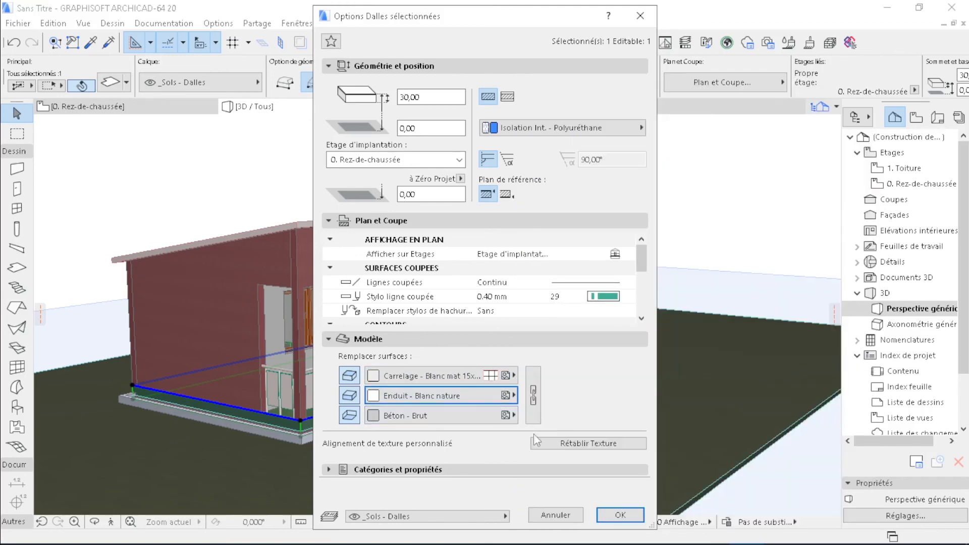
{"action": "left_click", "coordinate": [634, 515]}
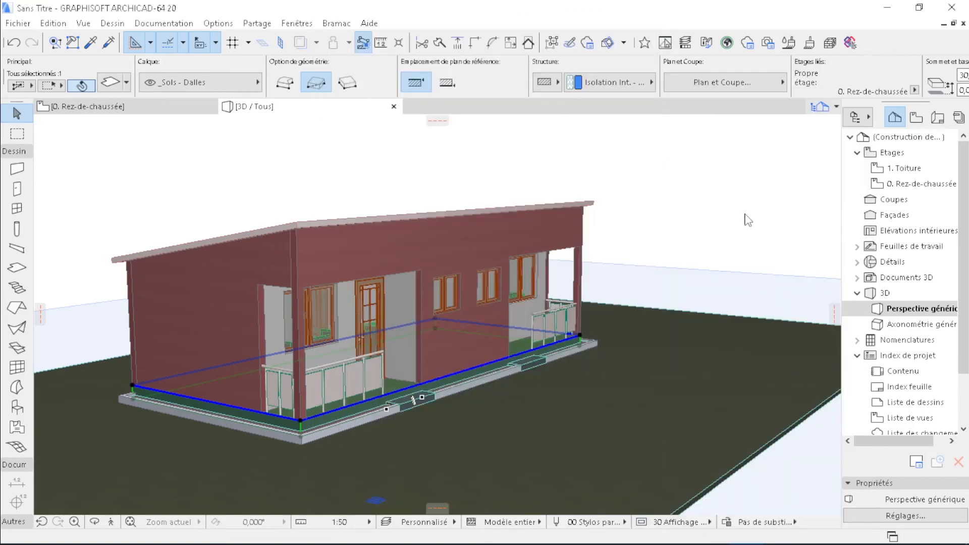
{"action": "left_click", "coordinate": [714, 244]}
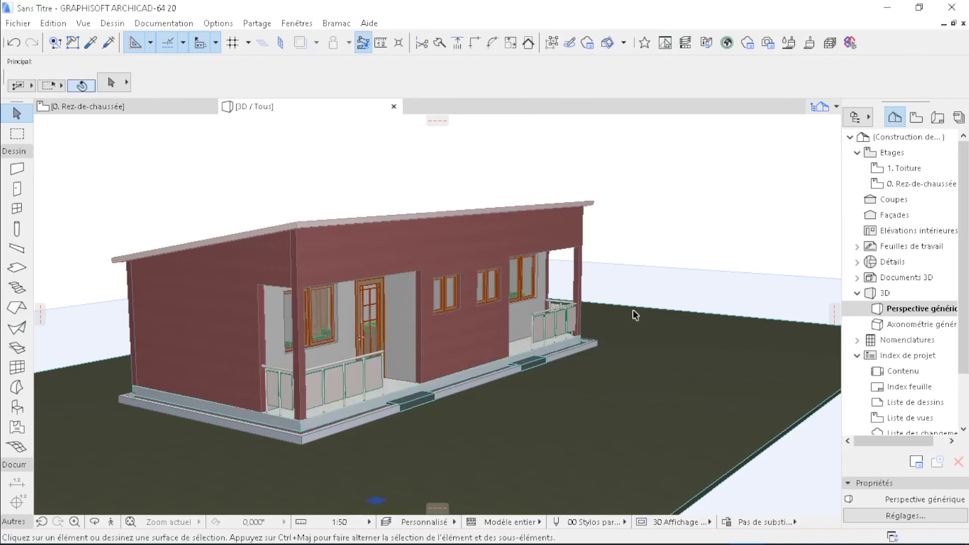
Inspect the floor slab's new finishes in 3D by orbiting around the terraces and front facade
{"action": "scroll", "coordinate": [422, 382], "scroll_direction": "up", "scroll_amount": 2}
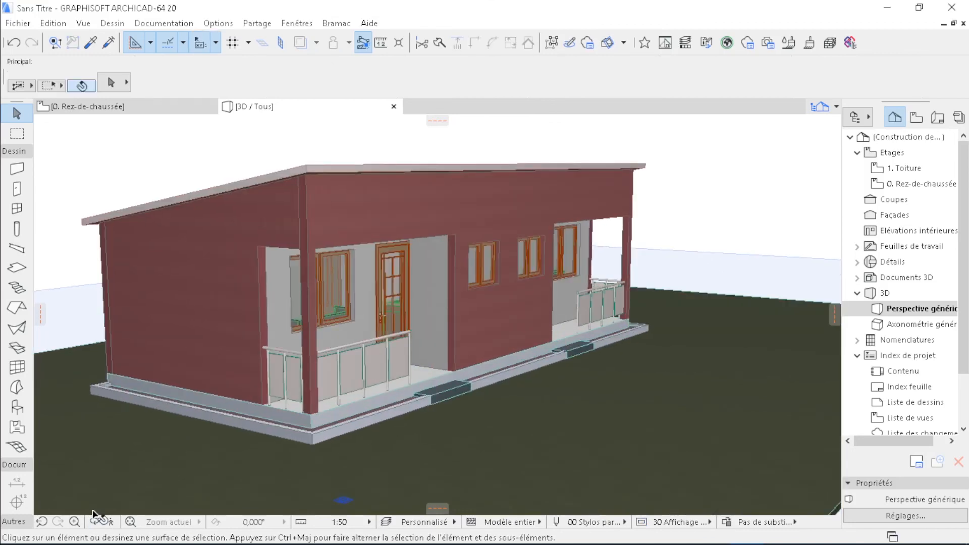
{"action": "left_click", "coordinate": [95, 522]}
{"action": "left_click_drag", "start_coordinate": [664, 374], "coordinate": [598, 410]}
{"action": "left_click_drag", "start_coordinate": [406, 356], "coordinate": [584, 324]}
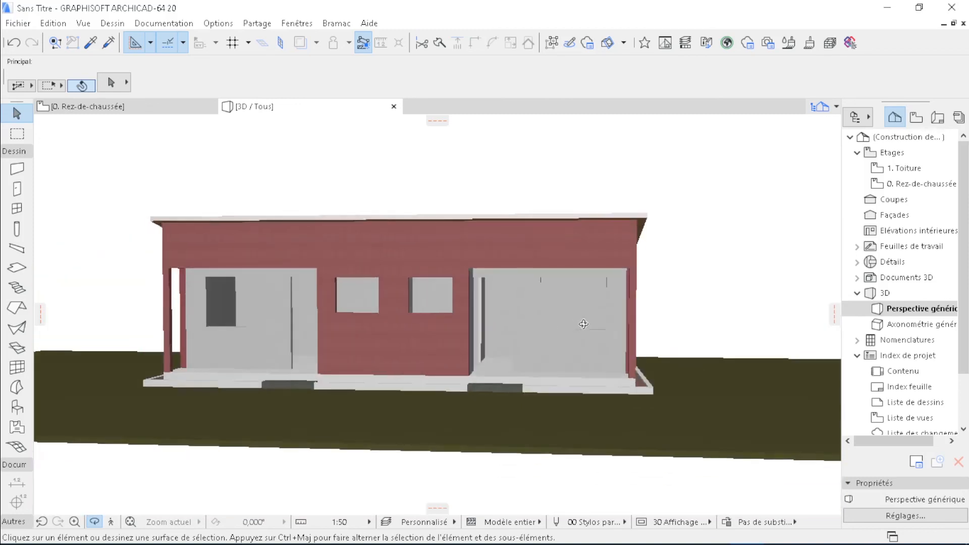